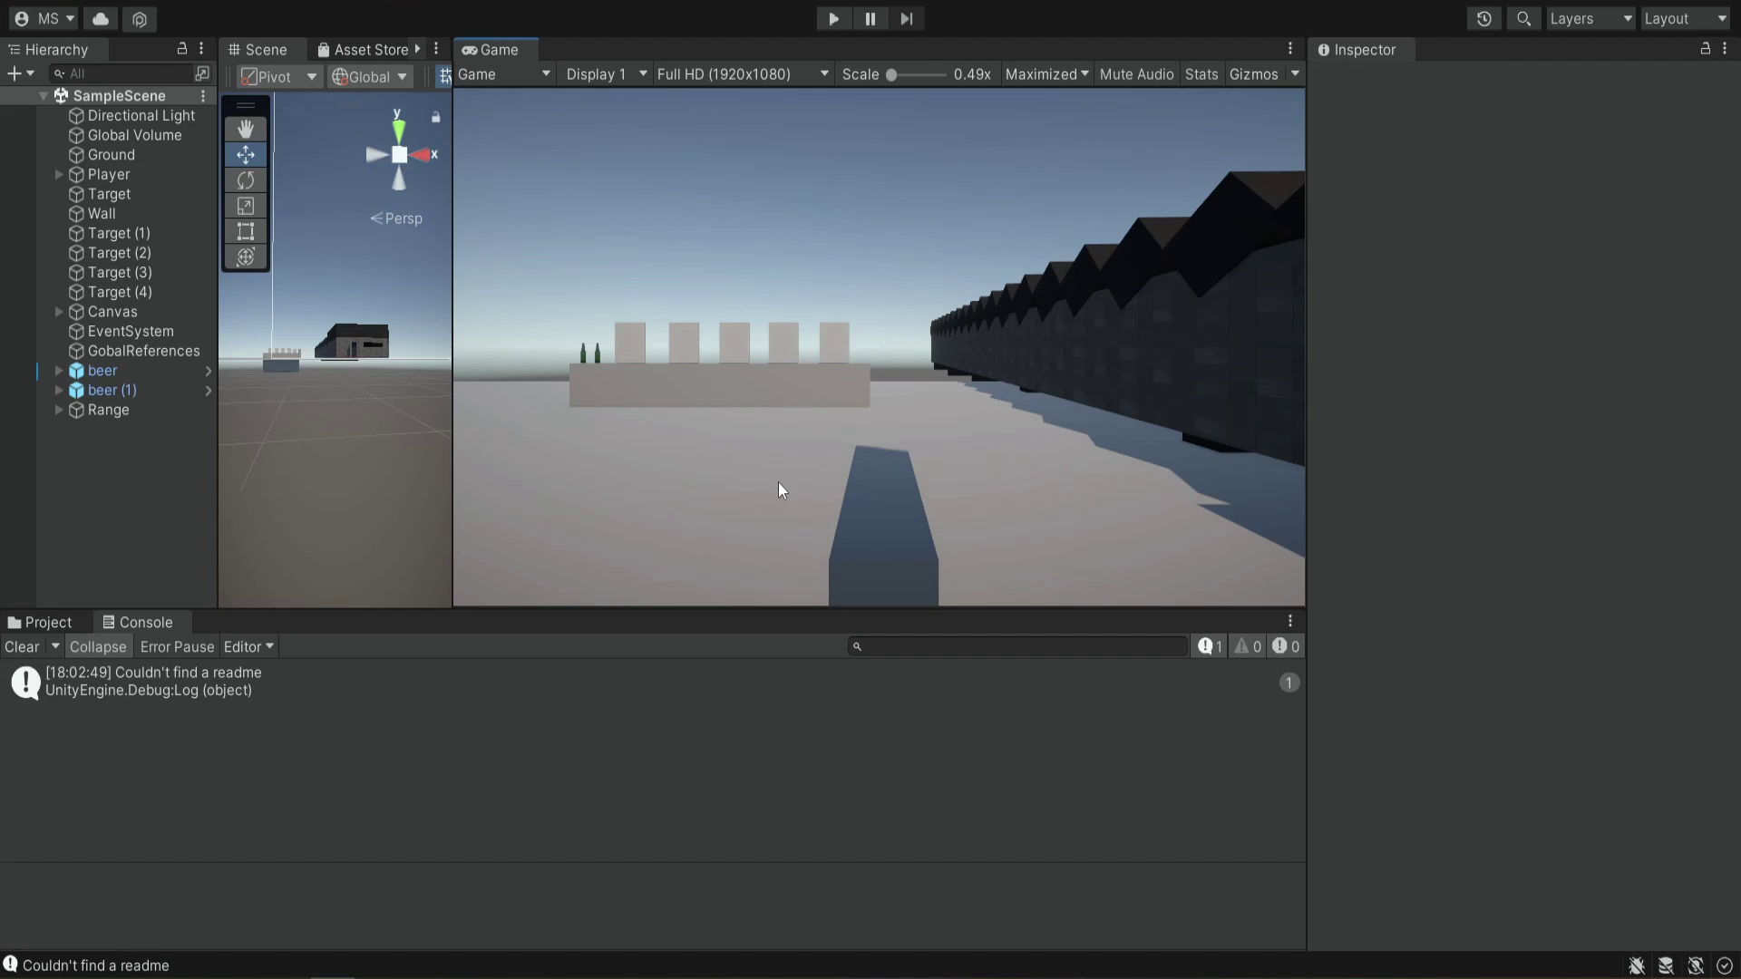
Play-test the scene by walking into the shooting range building and around its lanes, then stop play mode
click(834, 18)
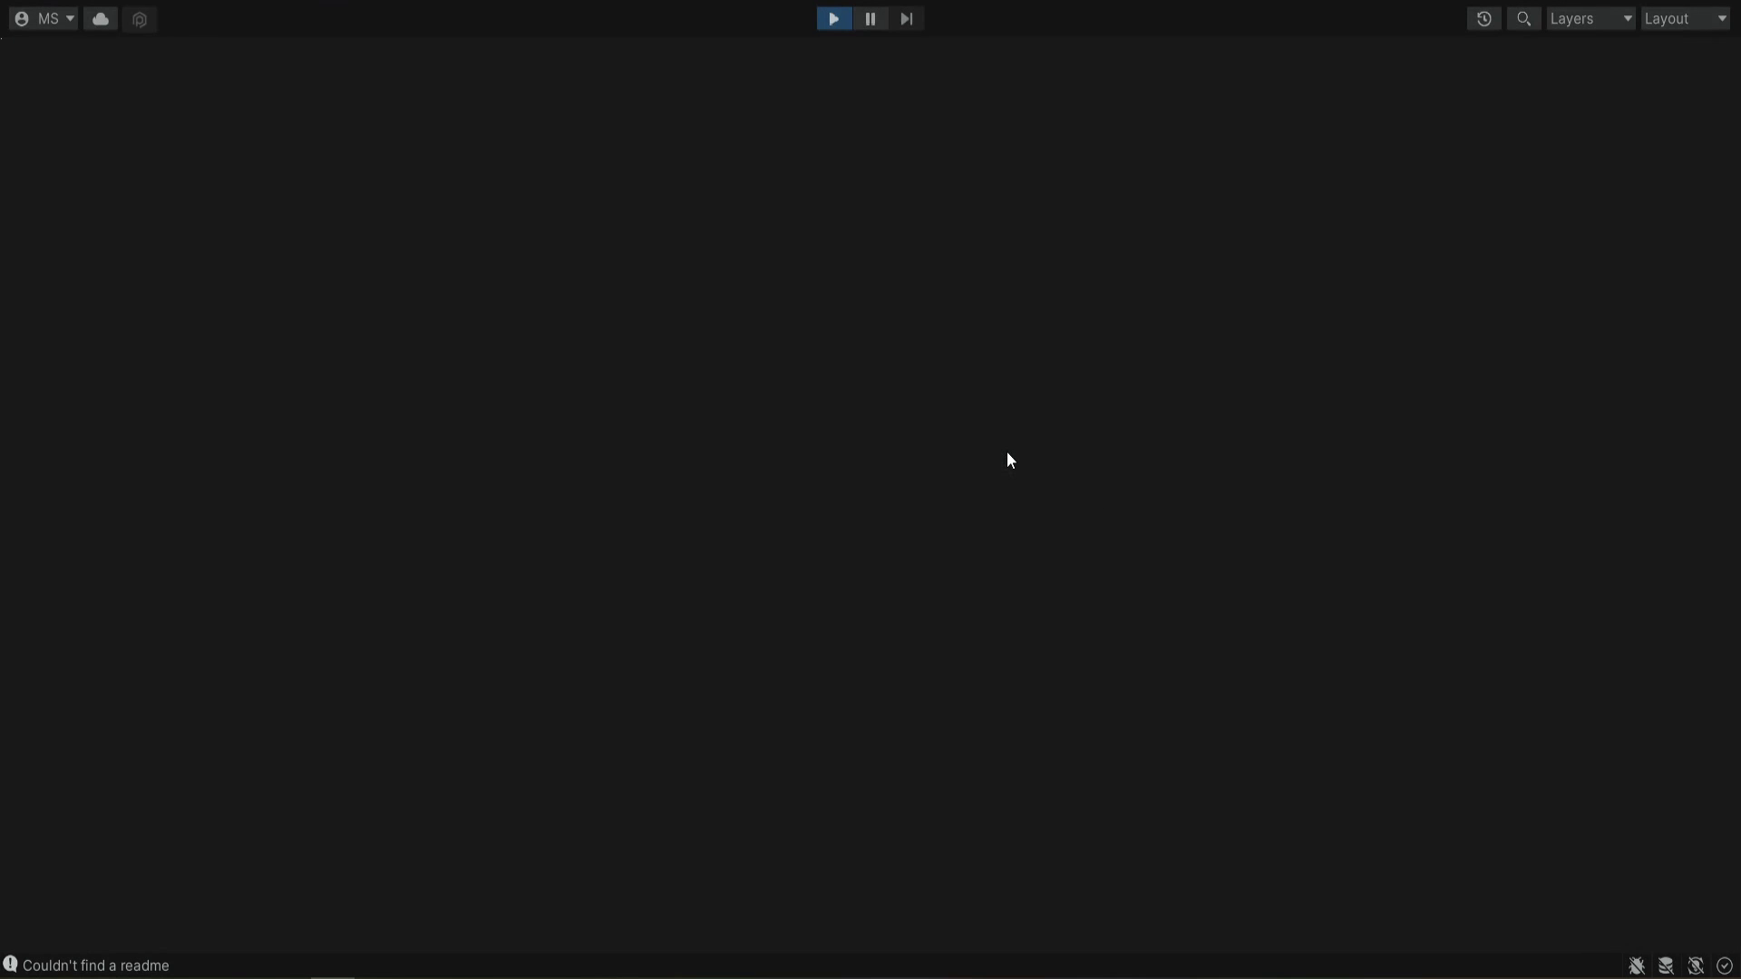
key(w)
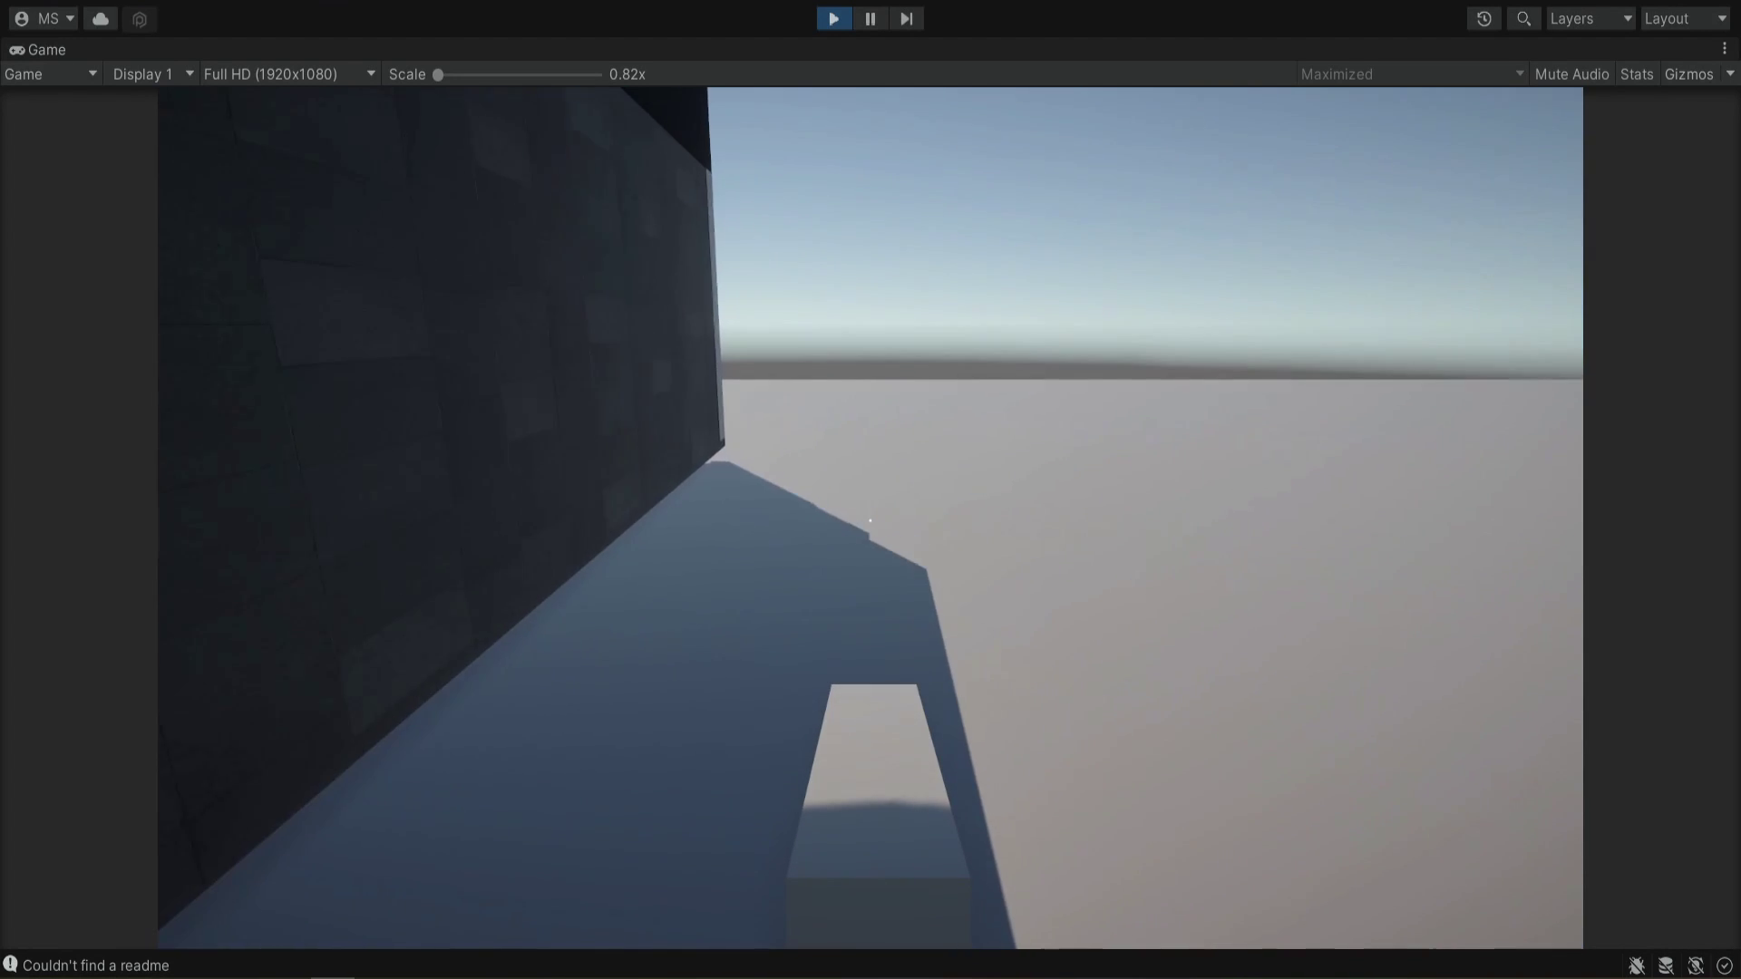
key(w)
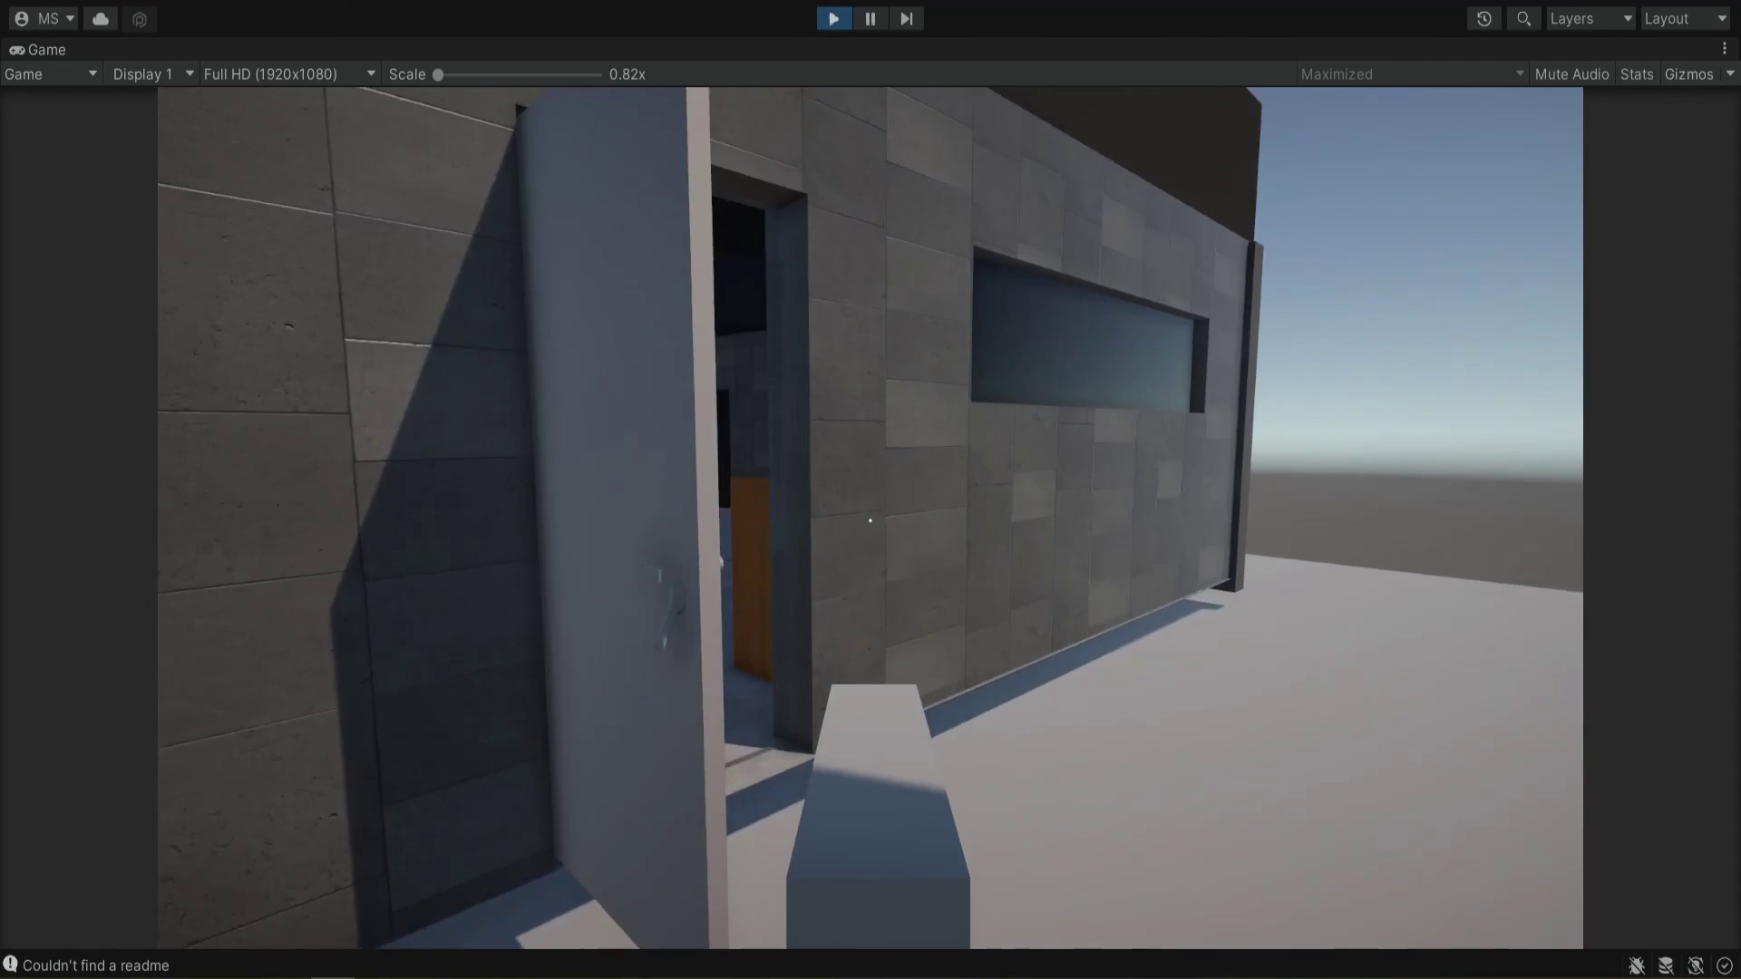
key(w)
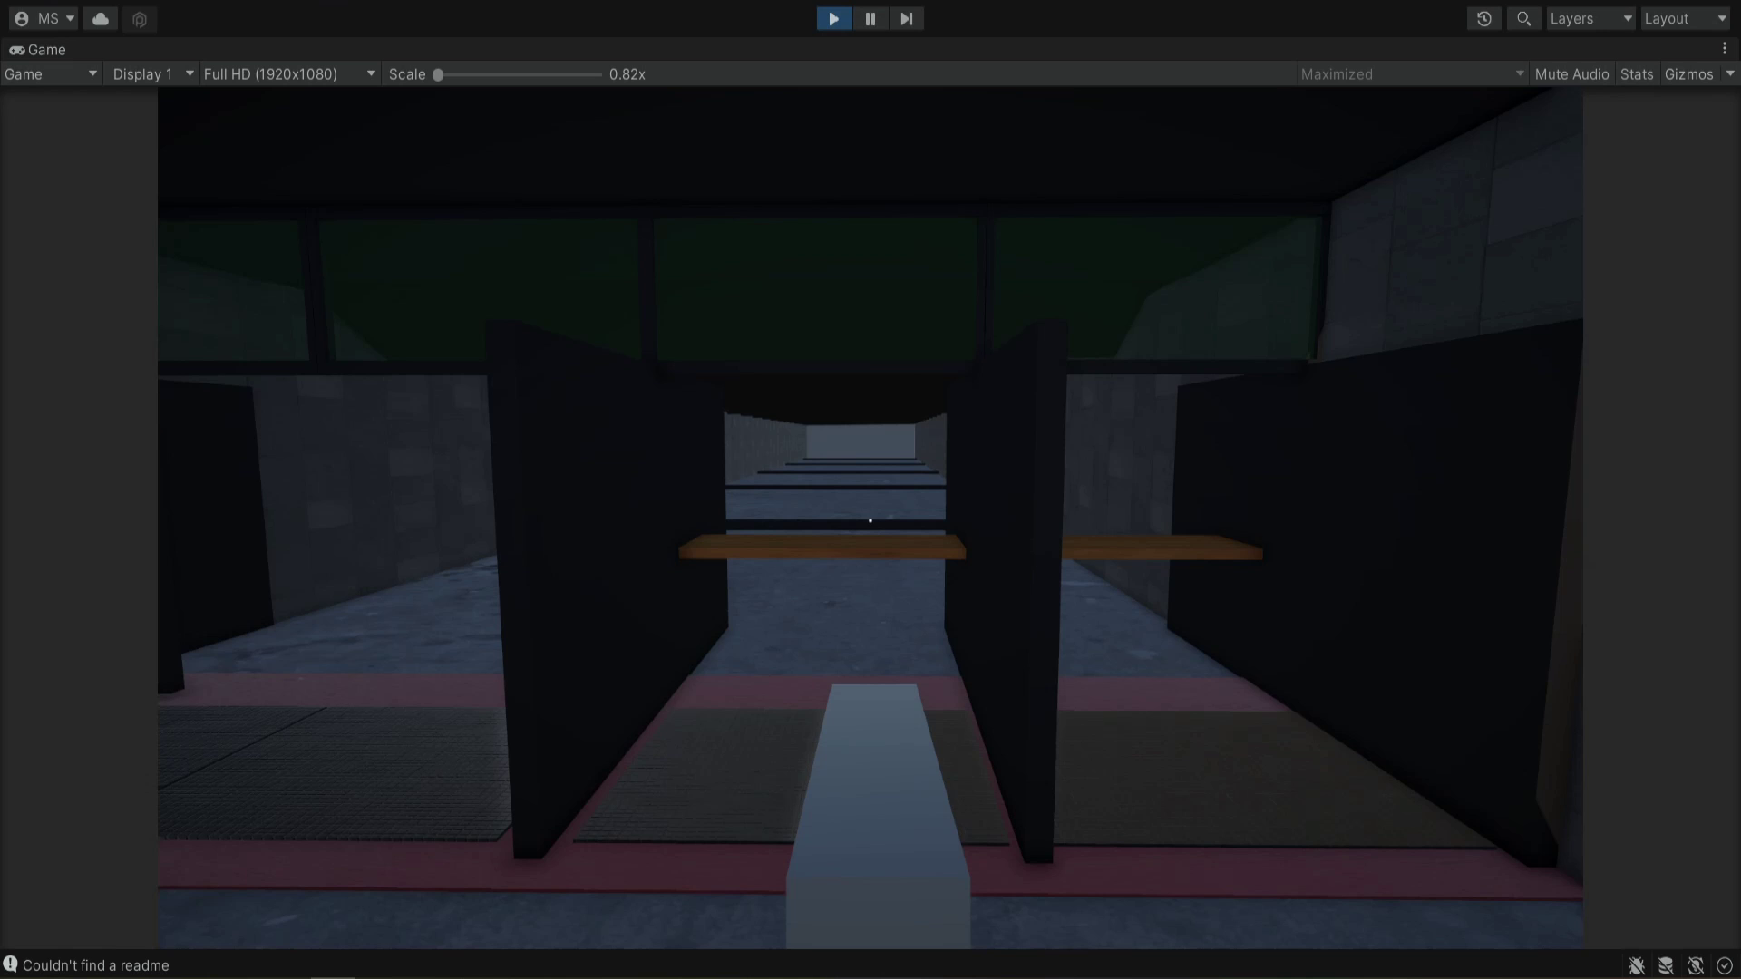
key(a)
key(d)
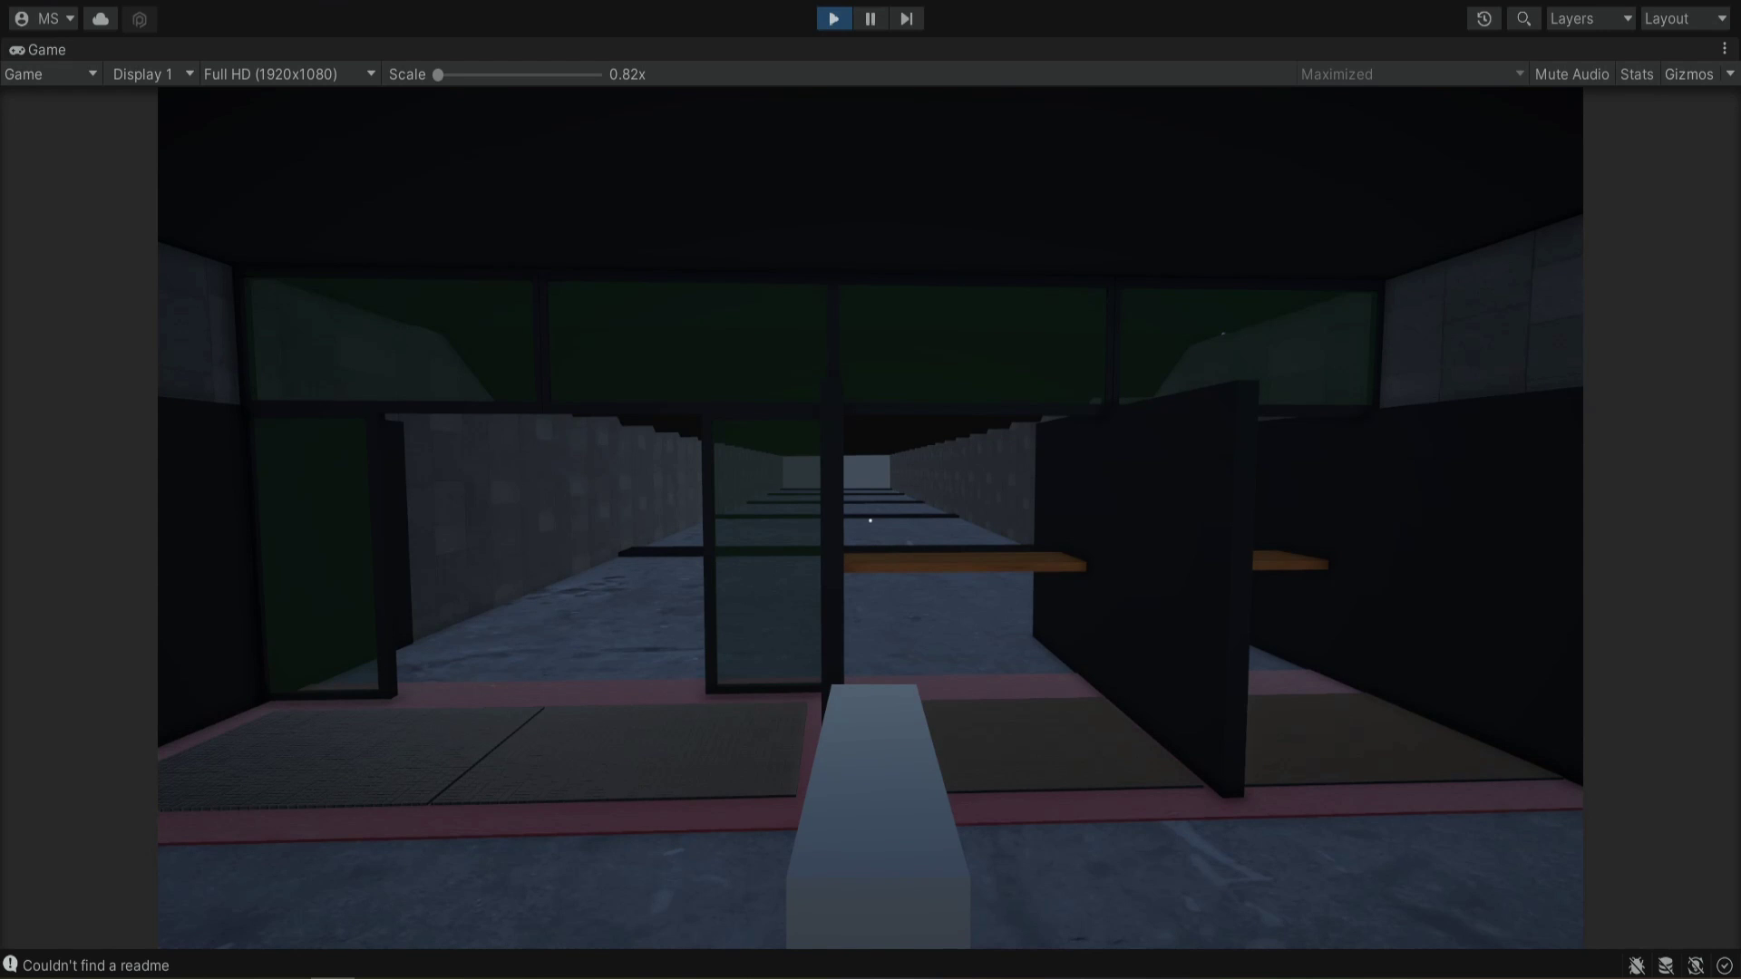
key(w)
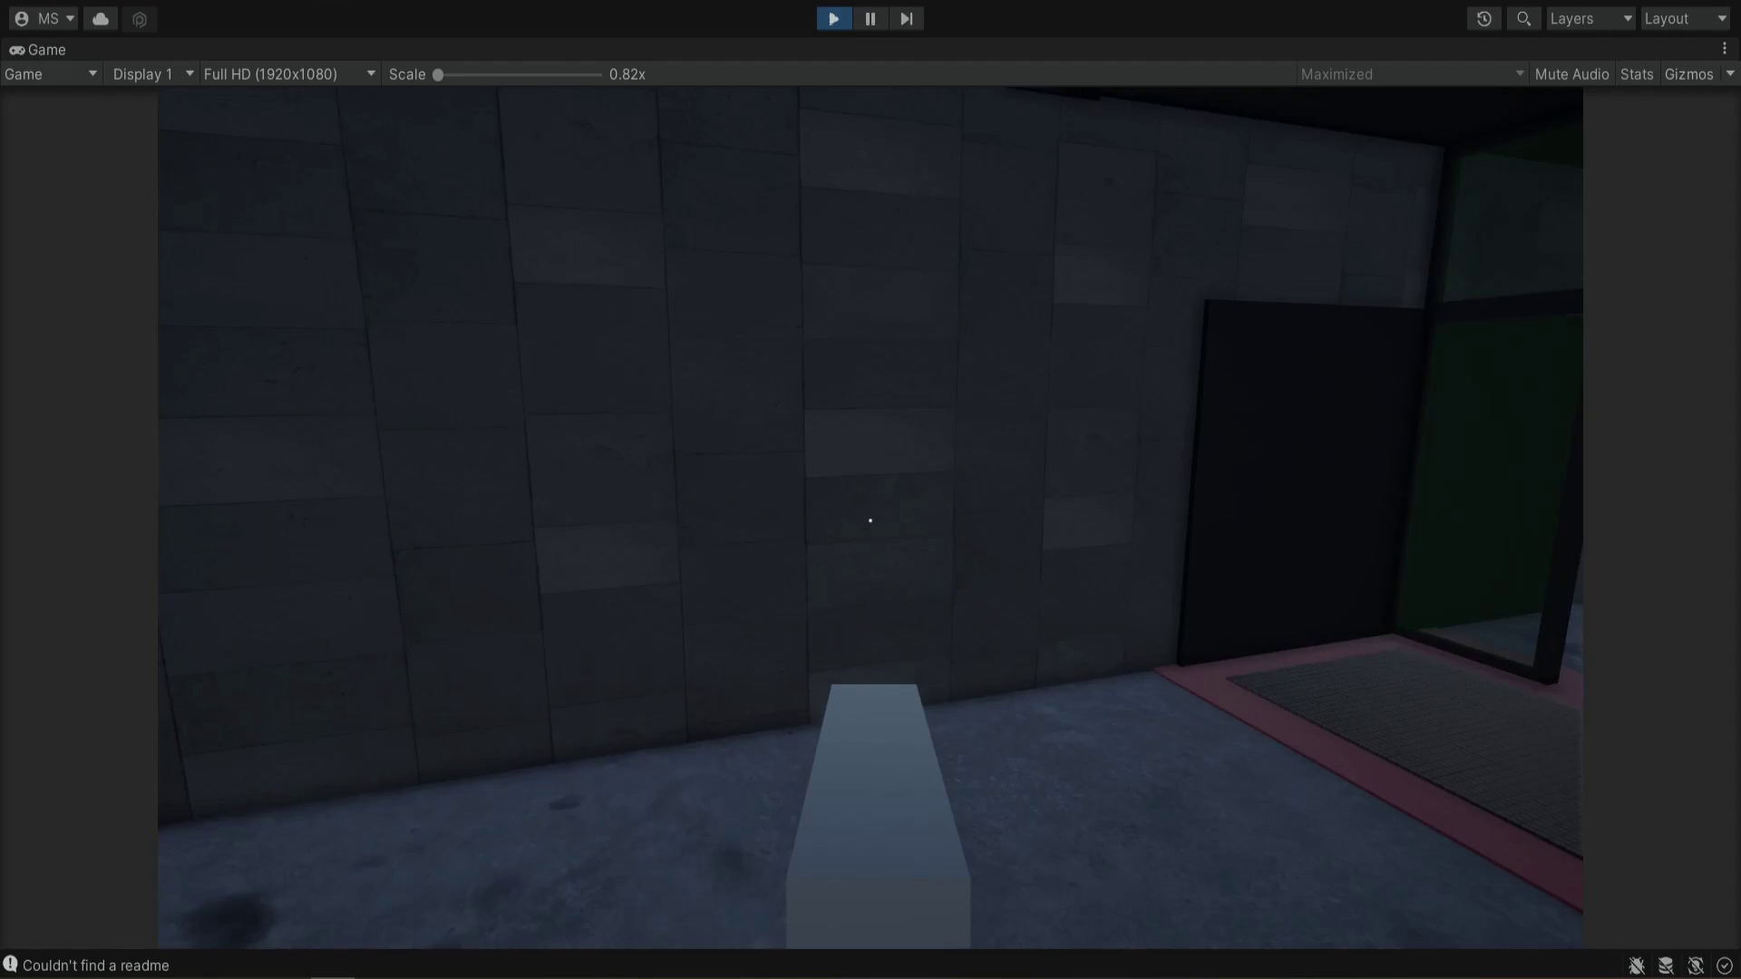
key(w)
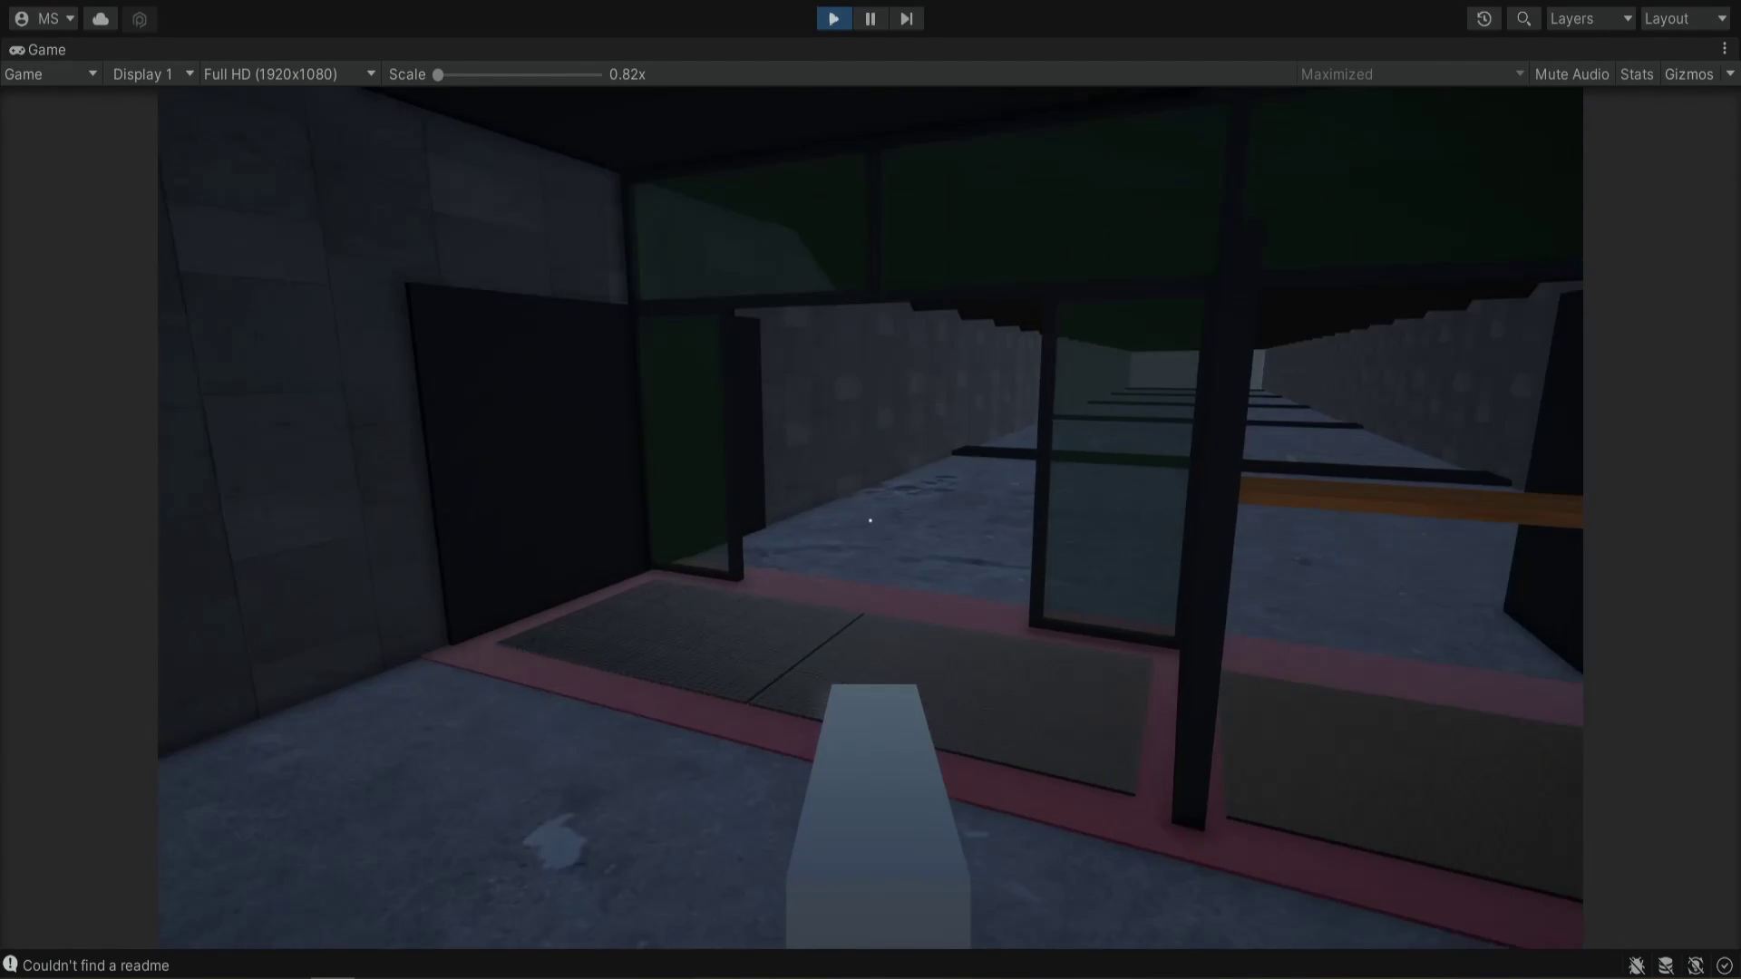
key(s)
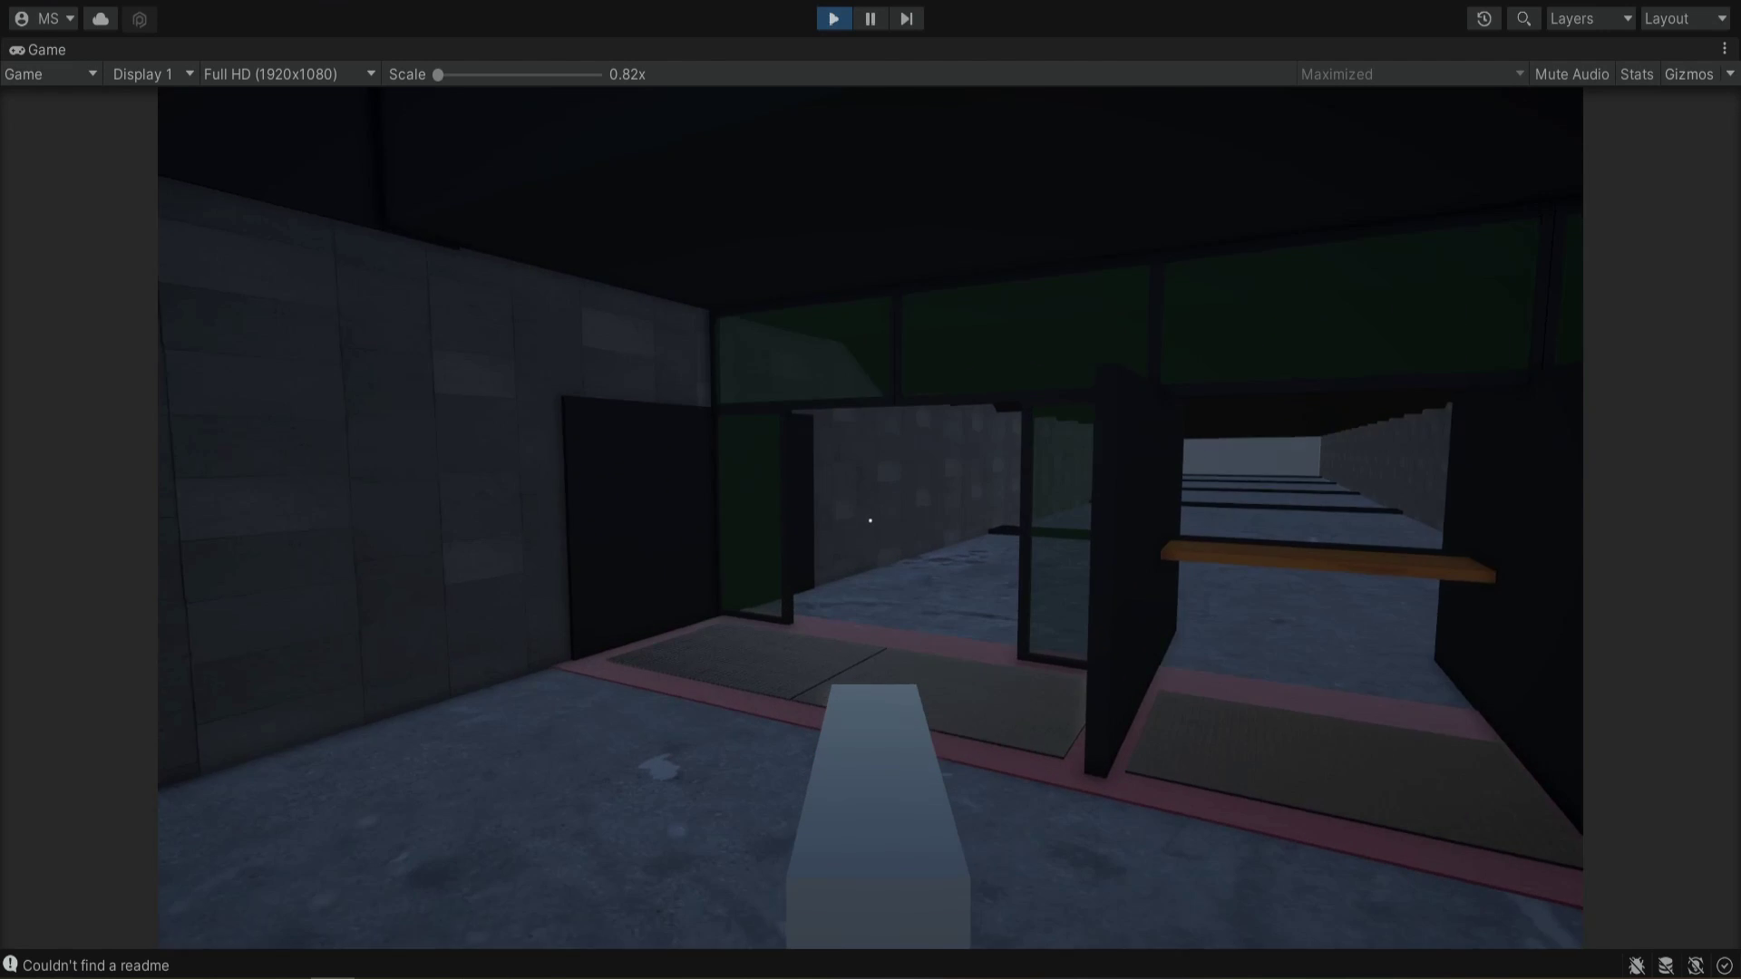
key(a)
key(w)
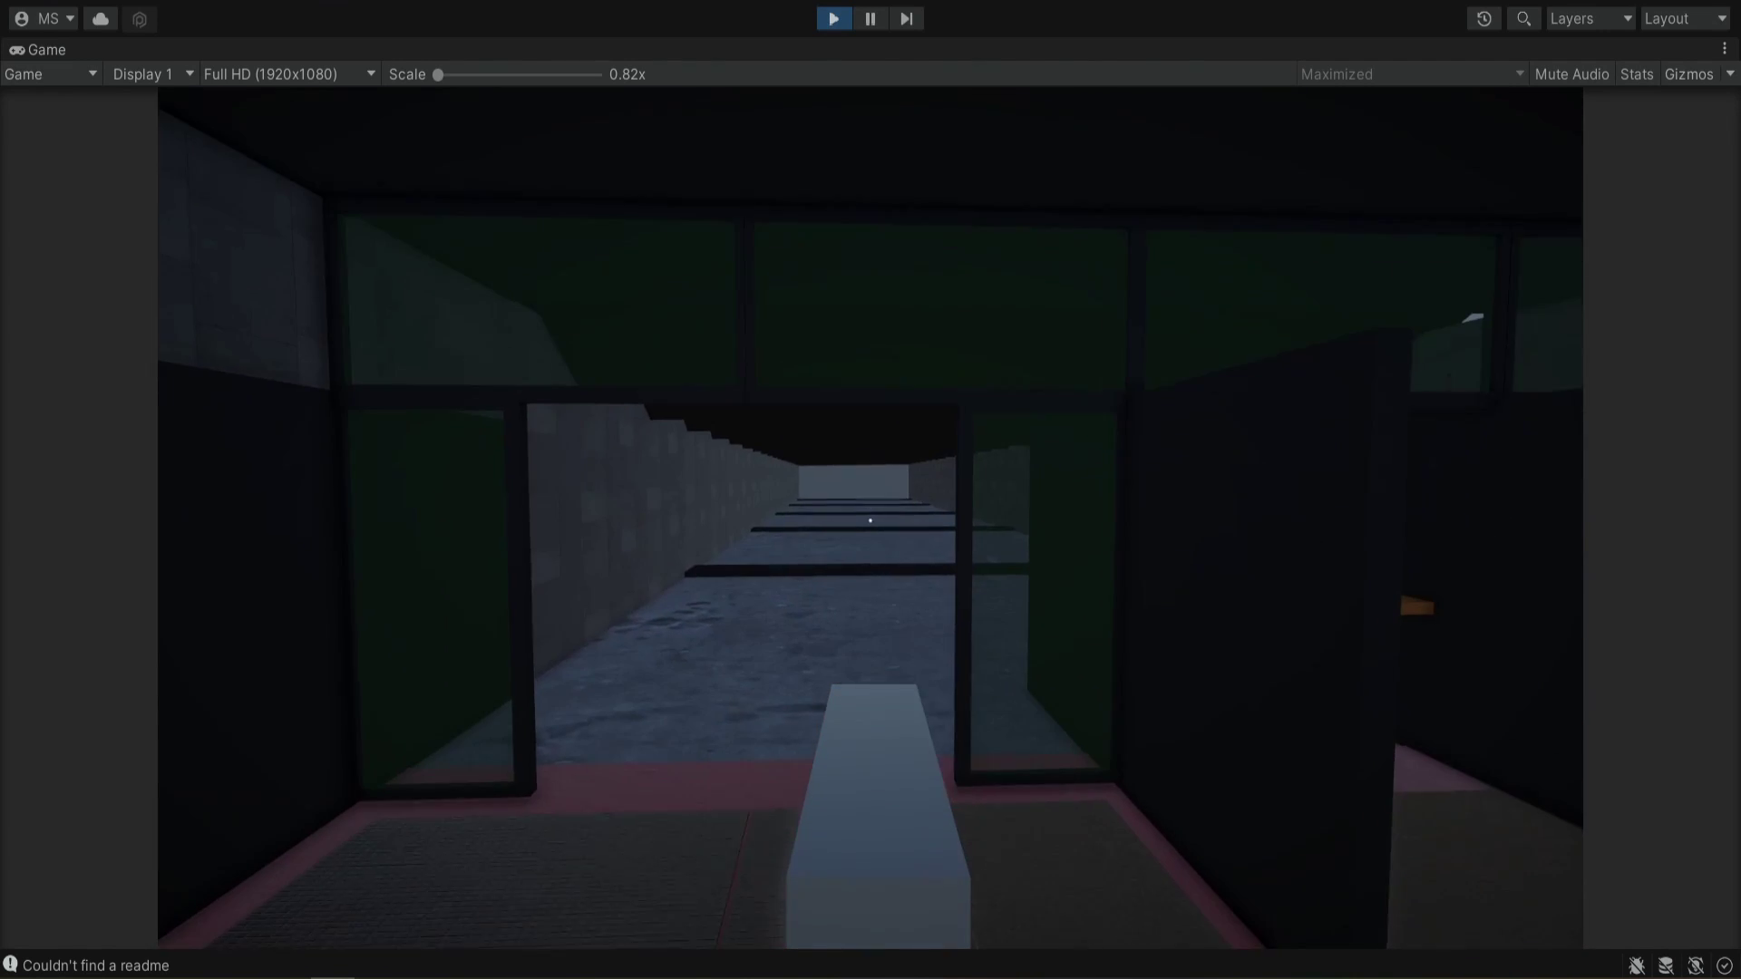
key(ctrl+p)
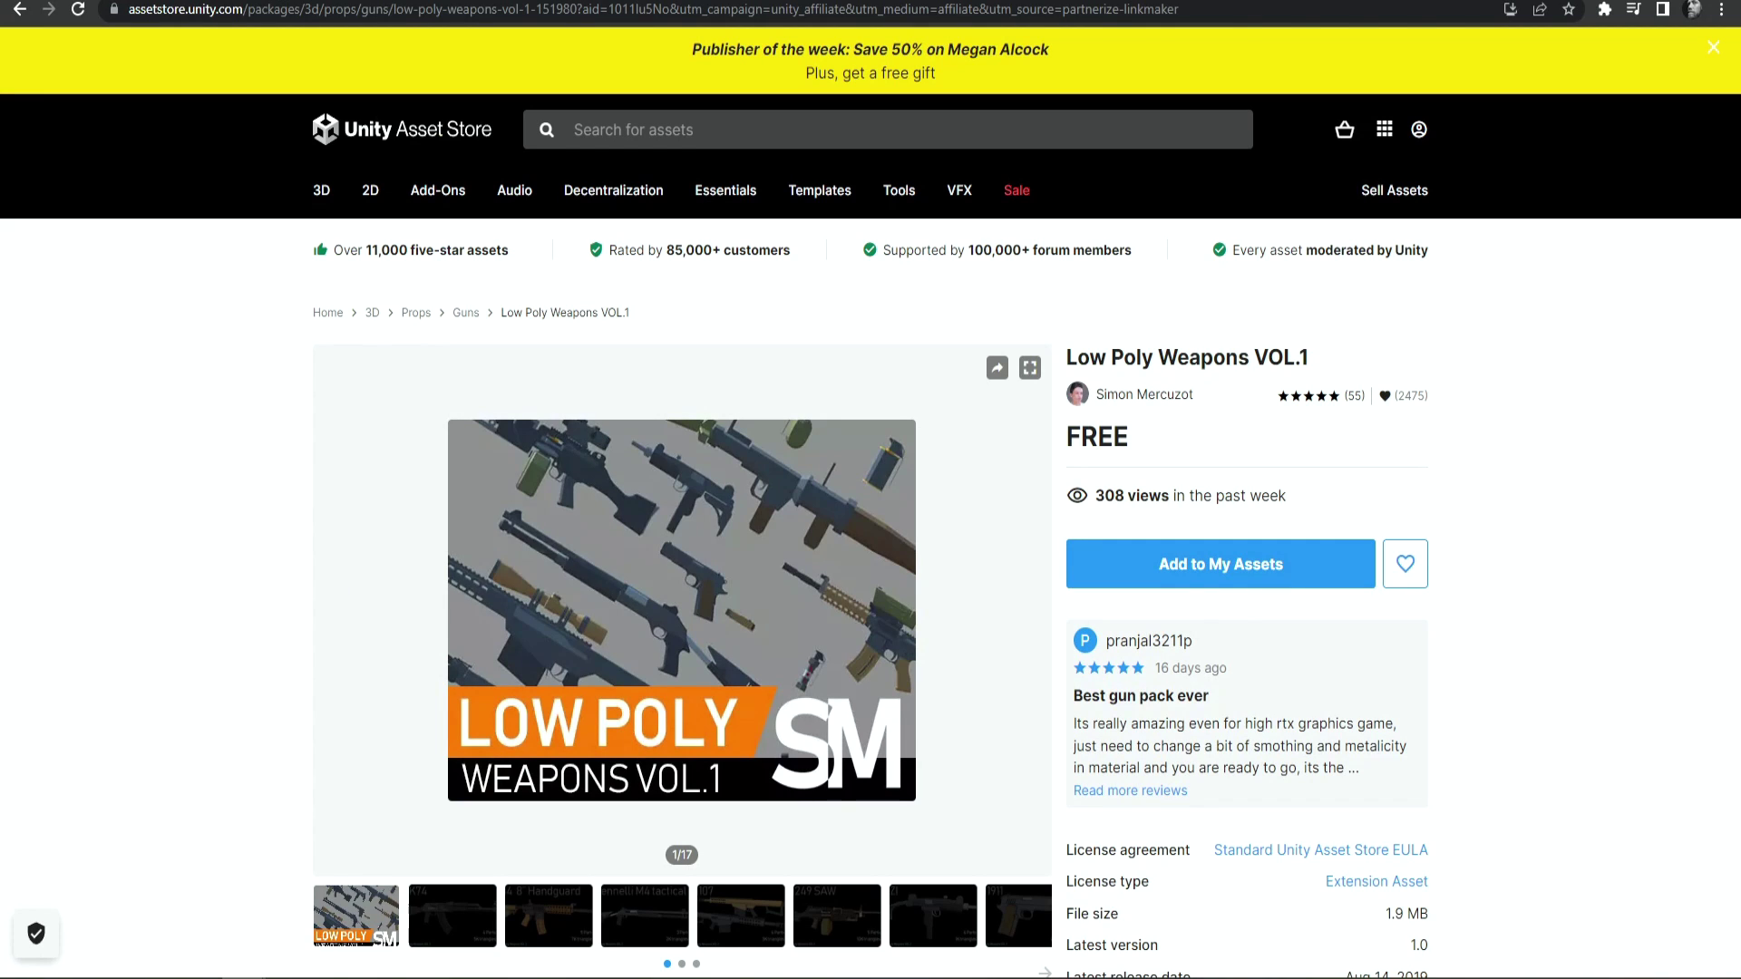
In the web browser, look through the preview images of the Low Poly Weapons VOL.1 pack on the Unity Asset Store
scroll(671, 802, down, 1)
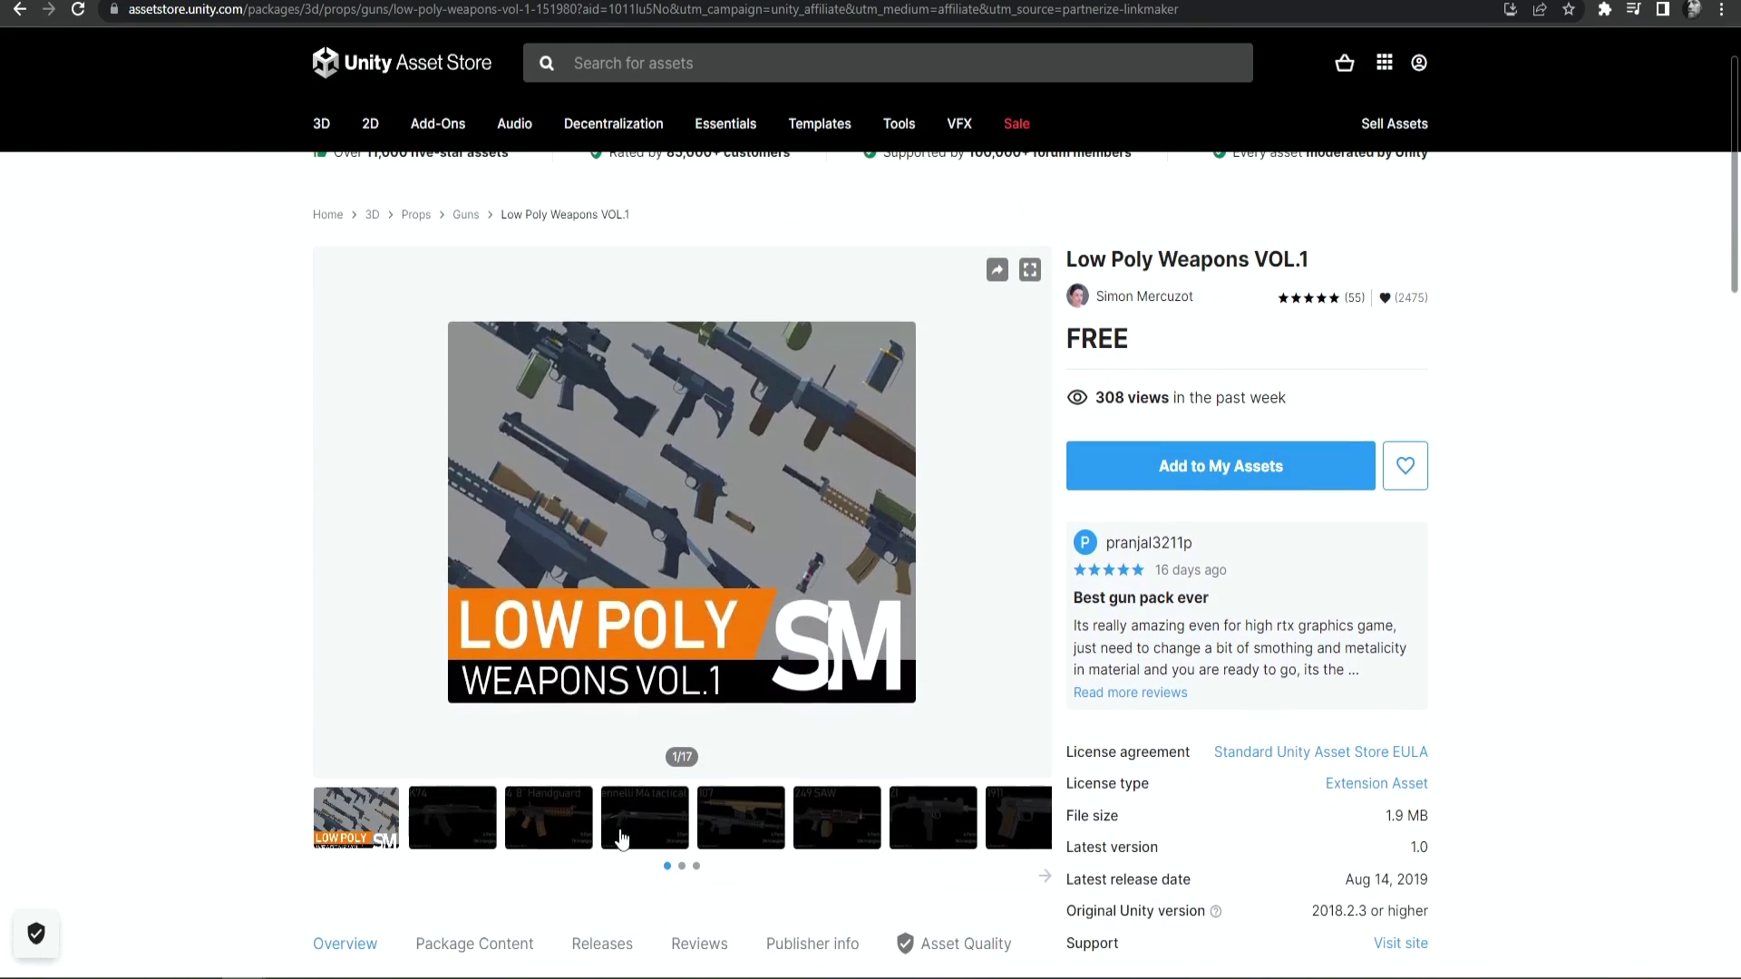
click(580, 829)
click(637, 825)
click(739, 829)
click(839, 828)
click(932, 827)
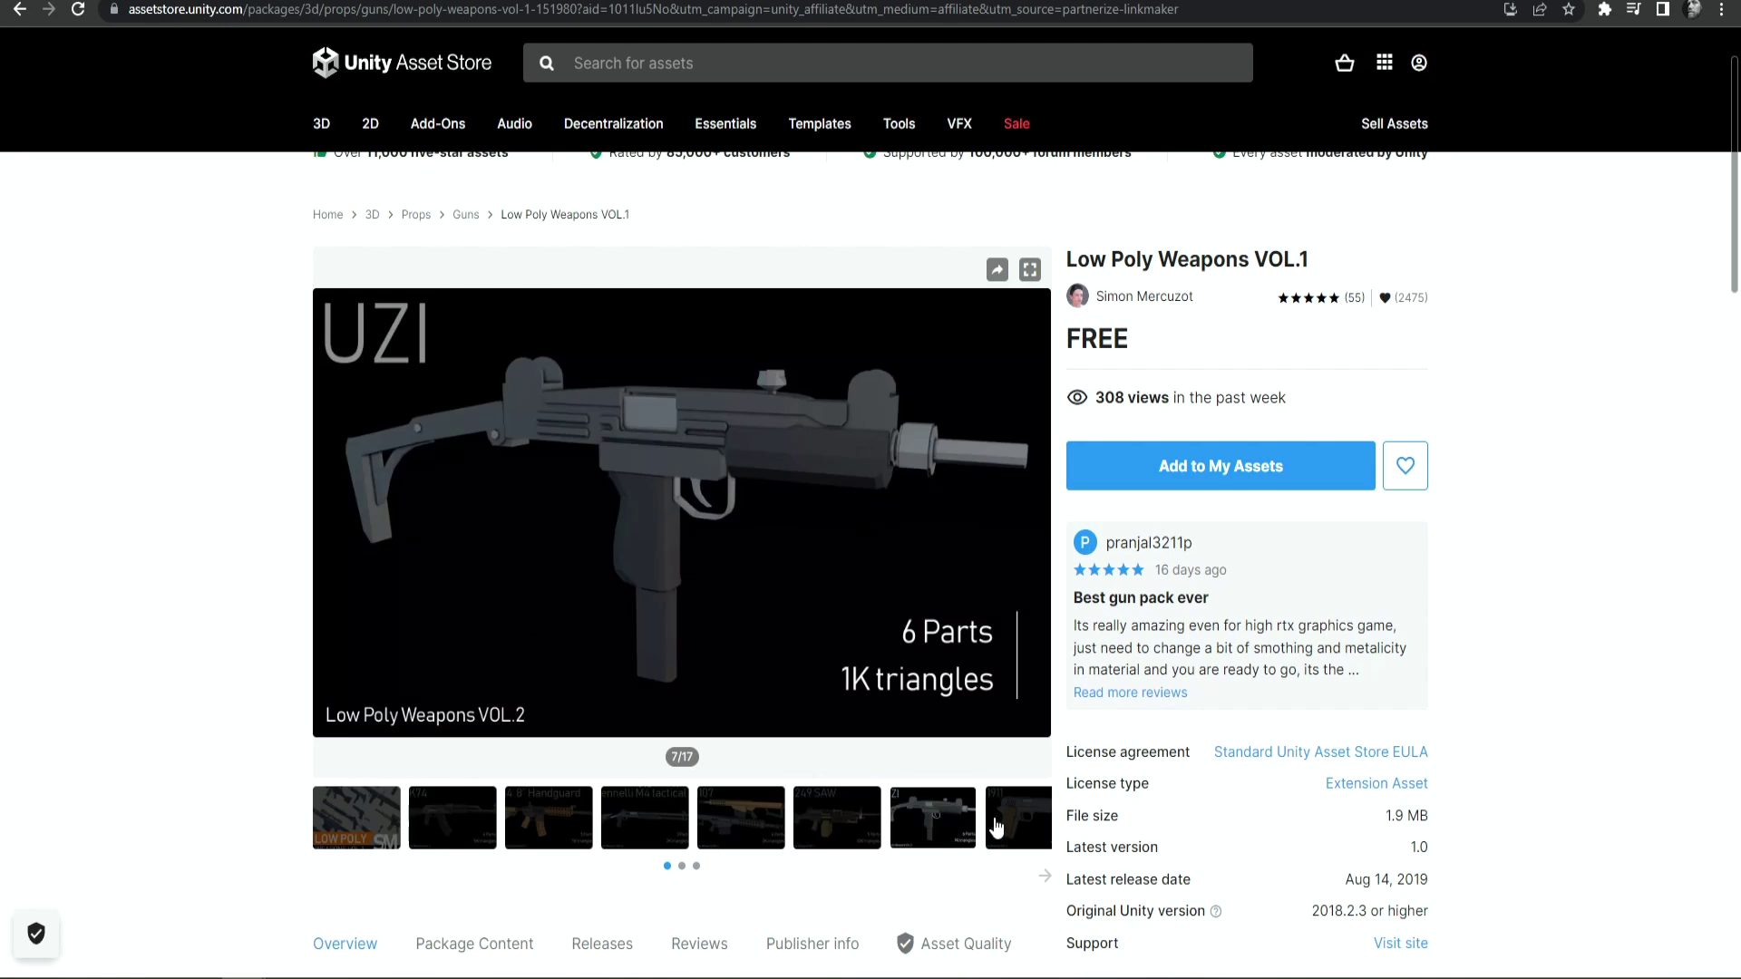
click(1000, 826)
click(548, 816)
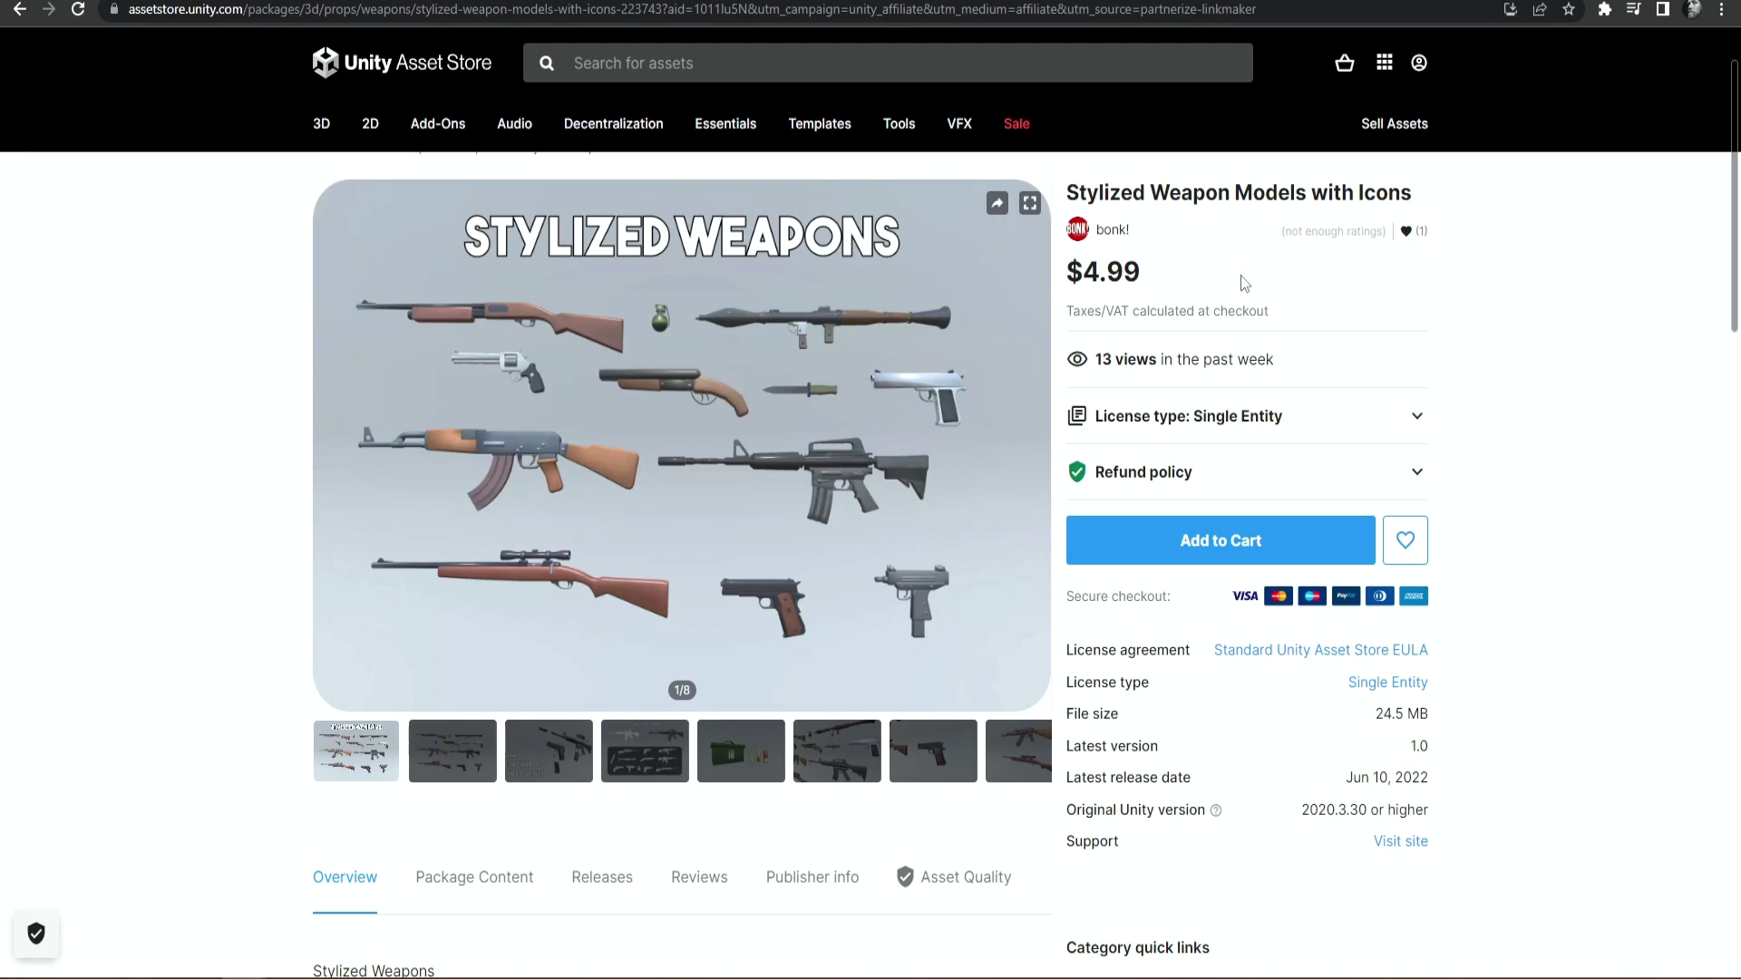
View preview images of the Stylized Weapon Models with Icons and PBR Weapons Pack Low Poly asset pages
click(654, 753)
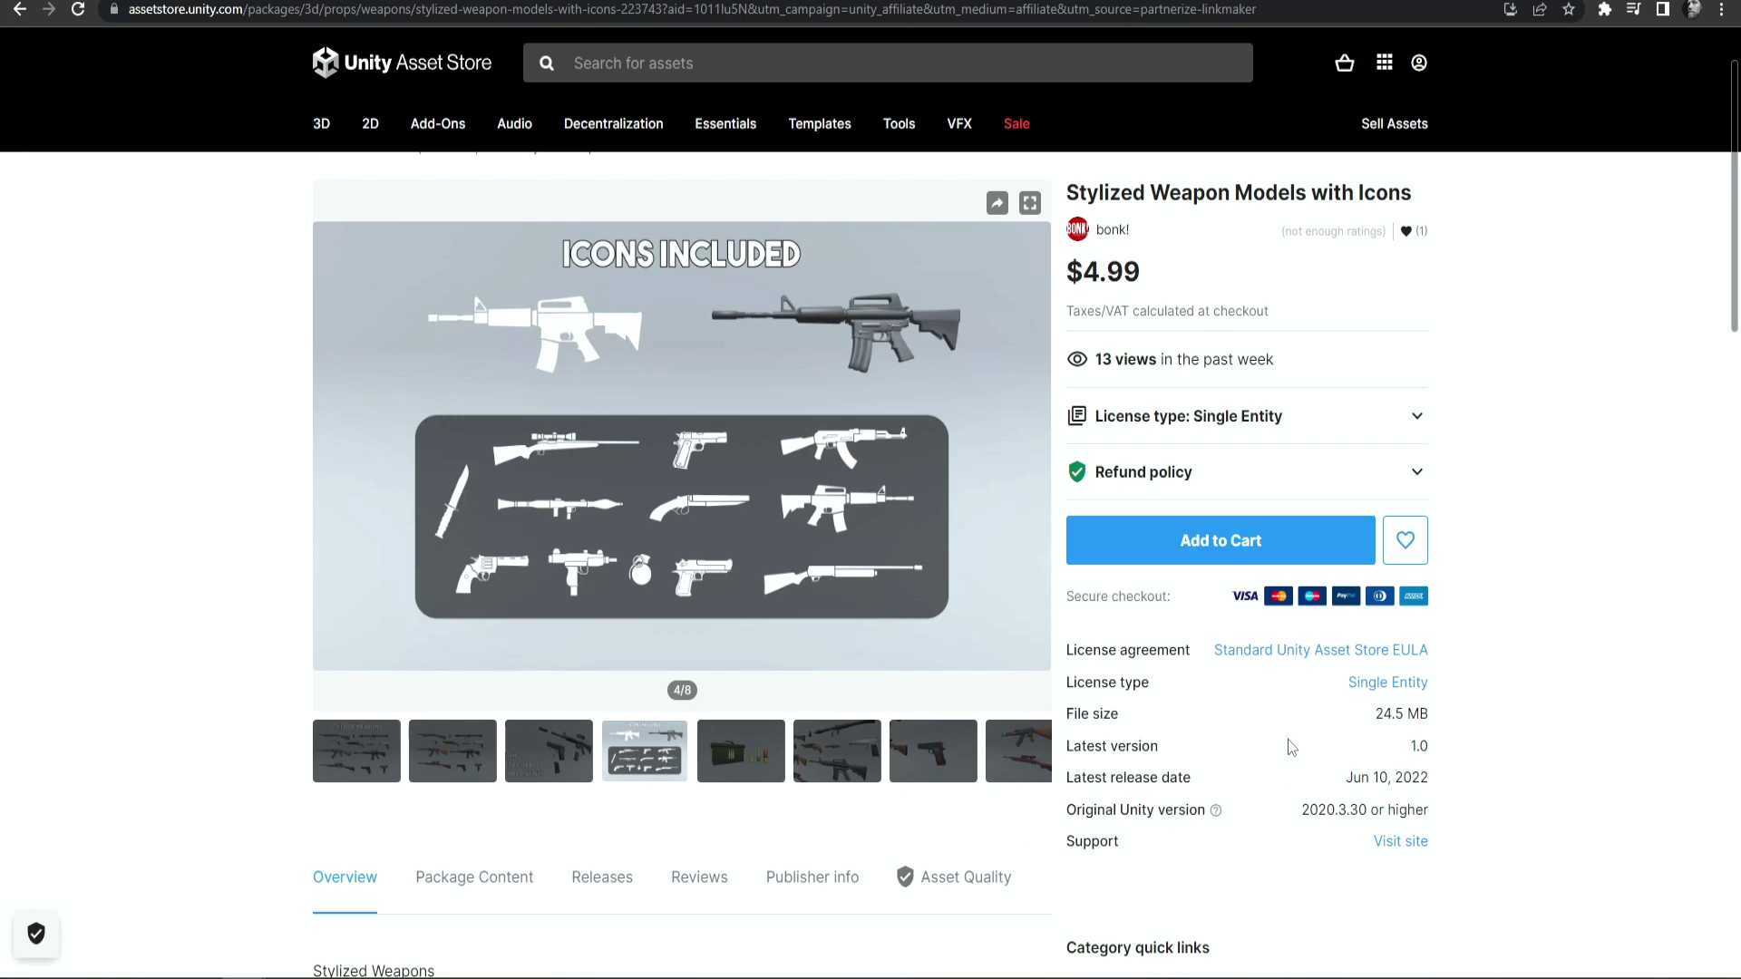
click(441, 757)
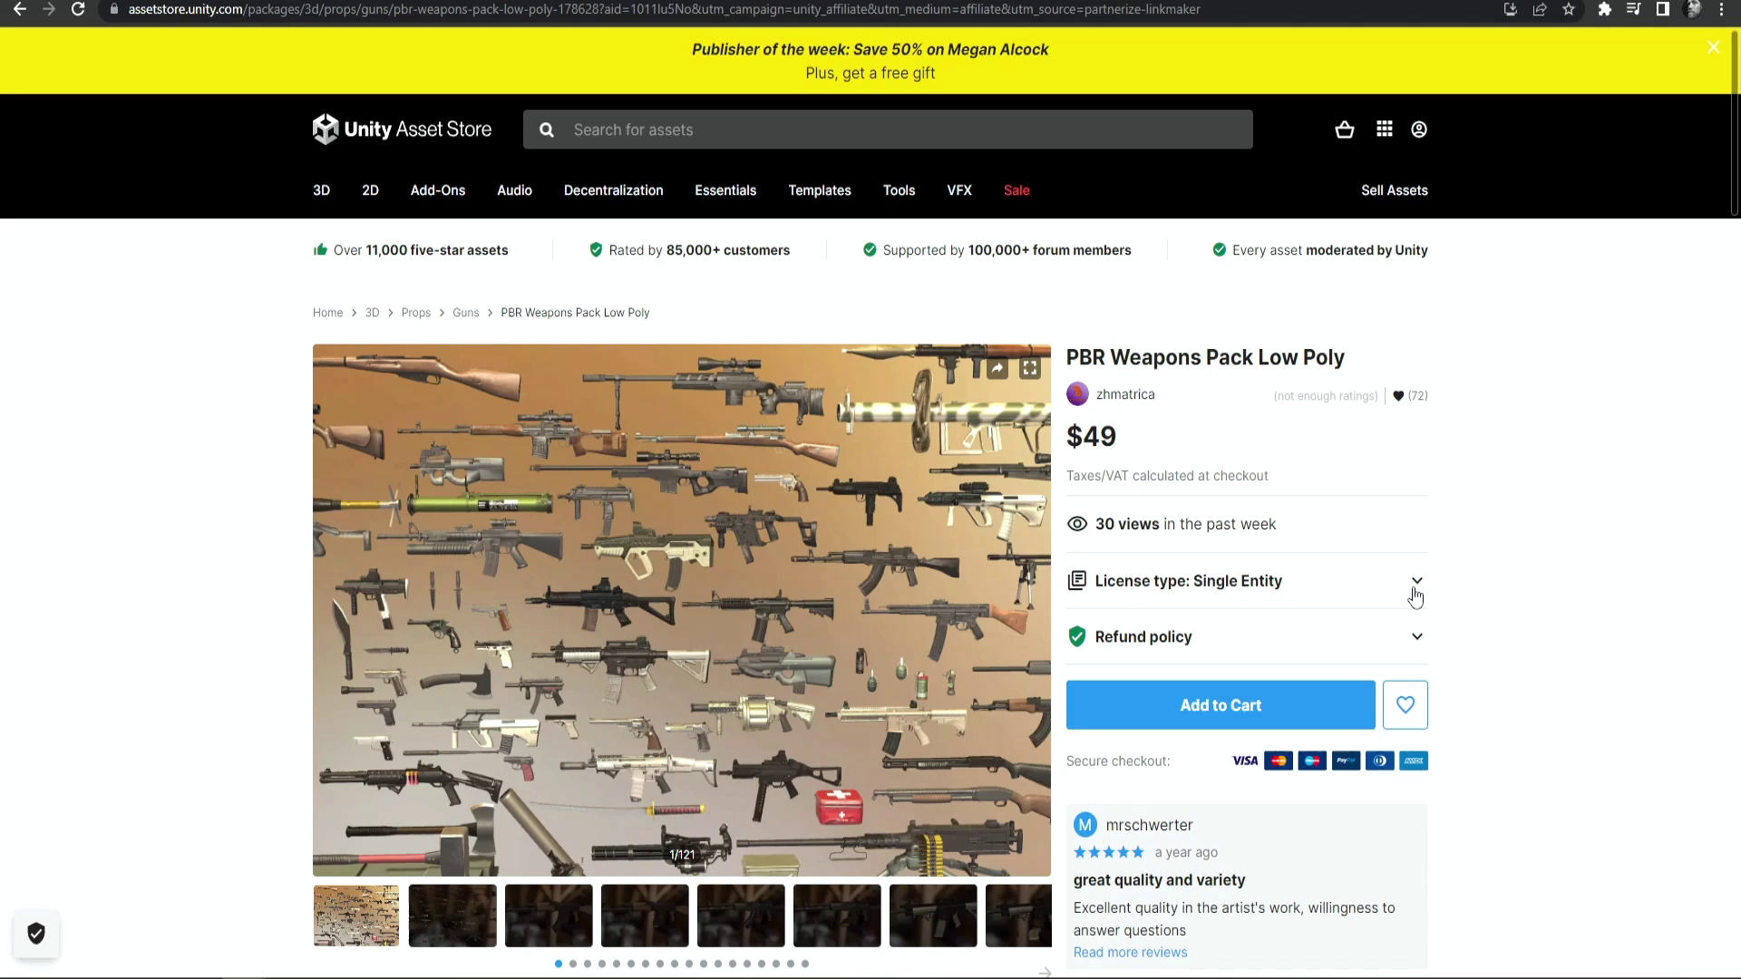
click(552, 920)
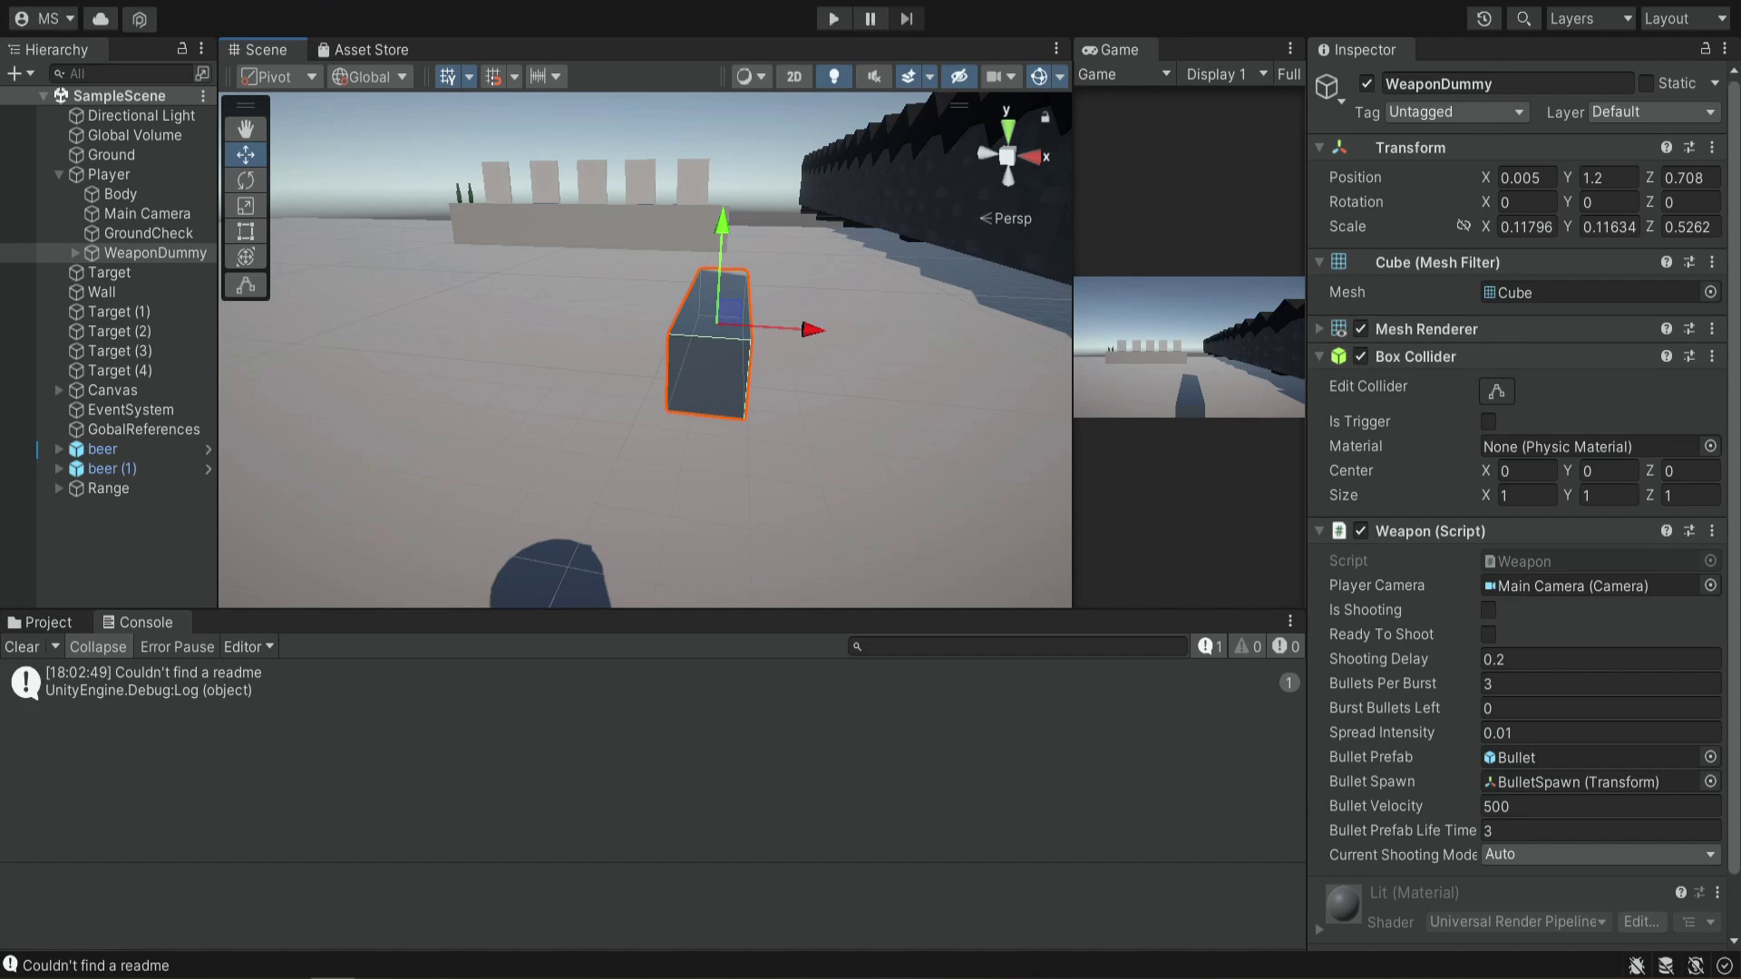
Back in Unity, open the Prefabs folder inside Stylized Weapons and look through the weapon prefabs
click(48, 623)
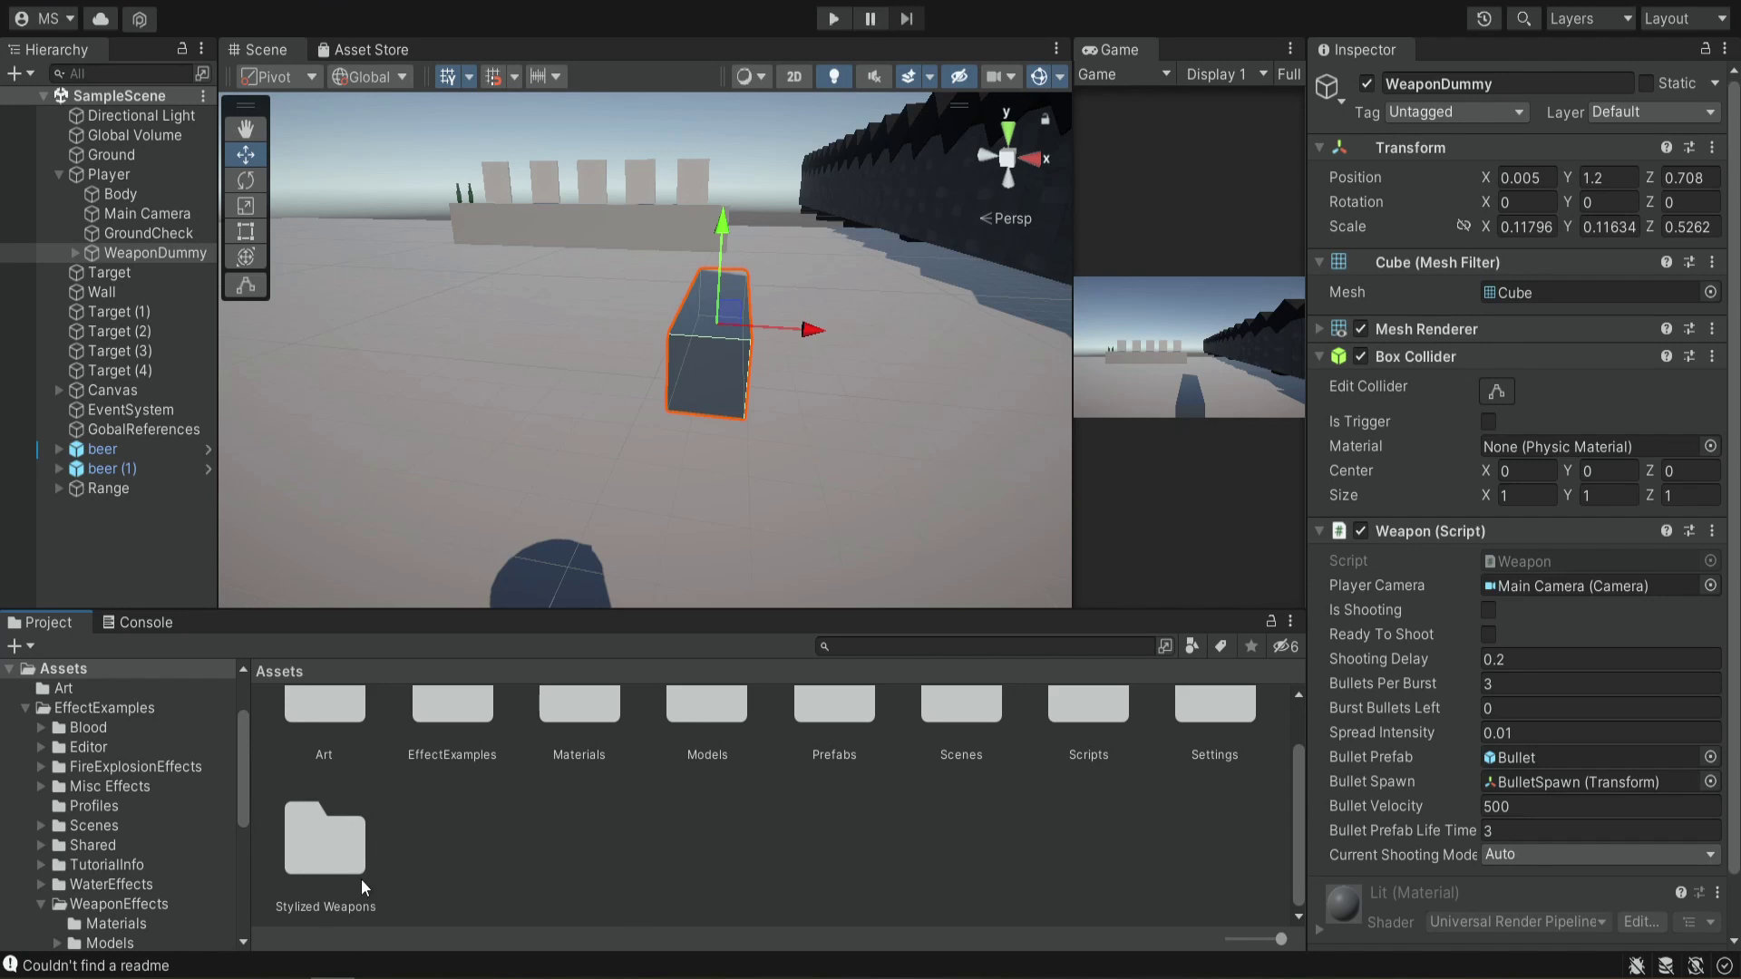
double_click(321, 845)
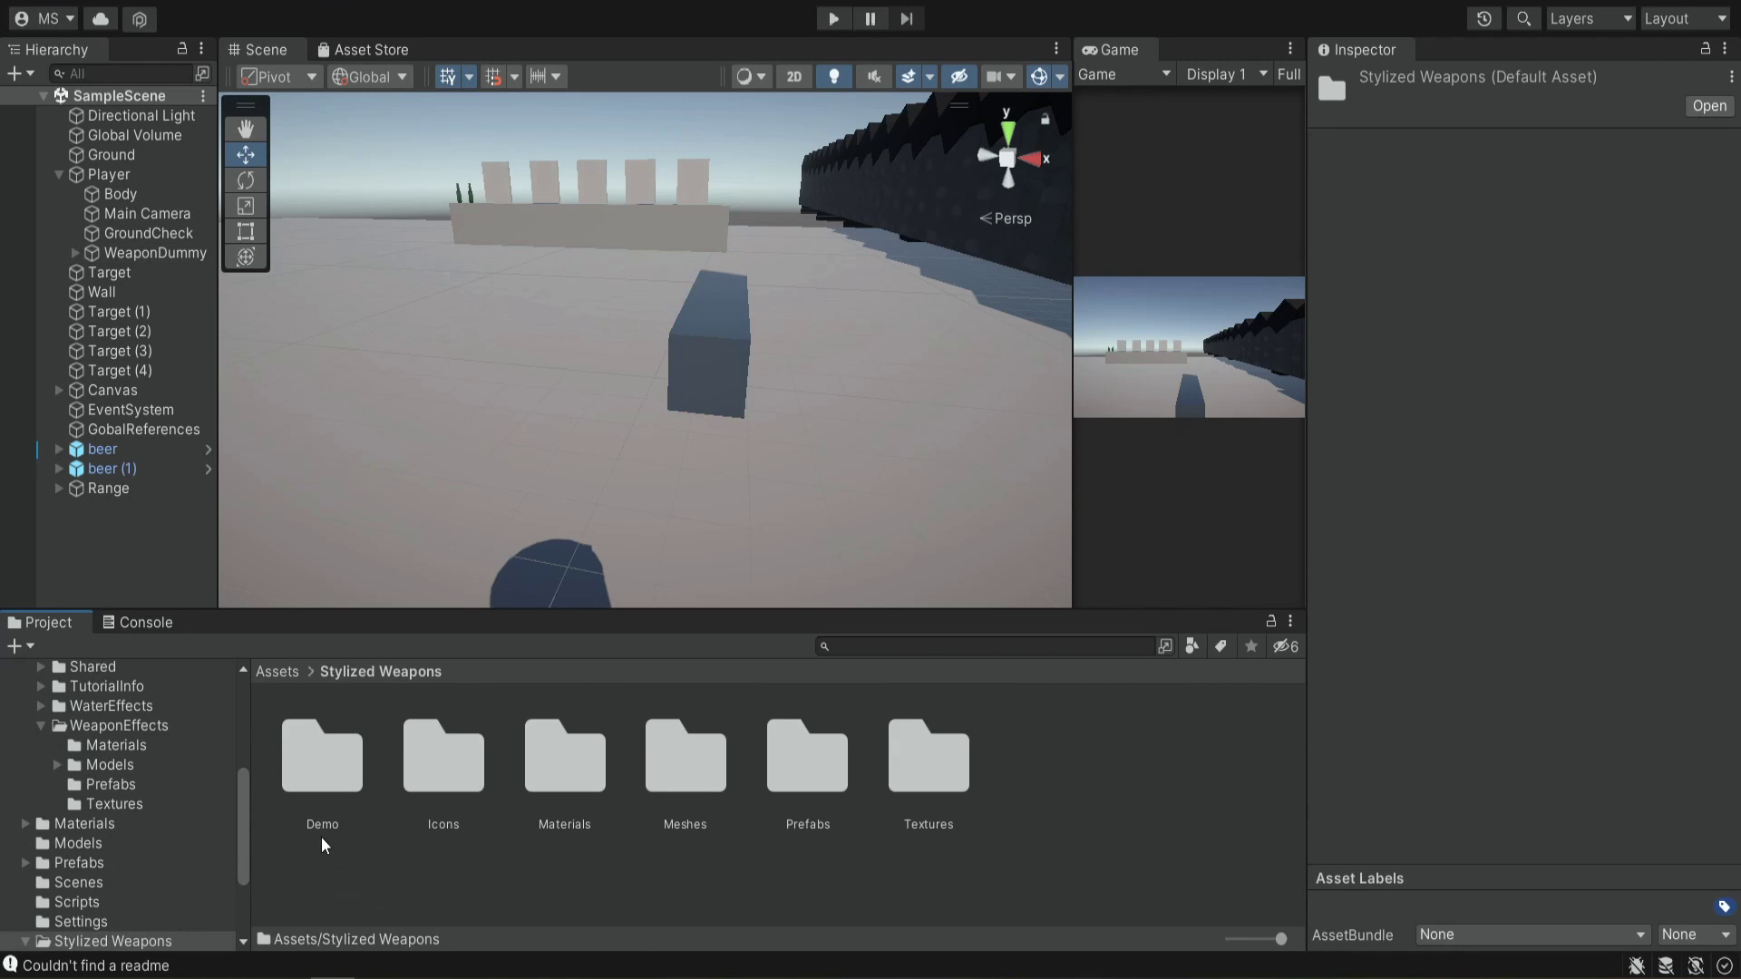
double_click(810, 765)
scroll(852, 816, down, 2)
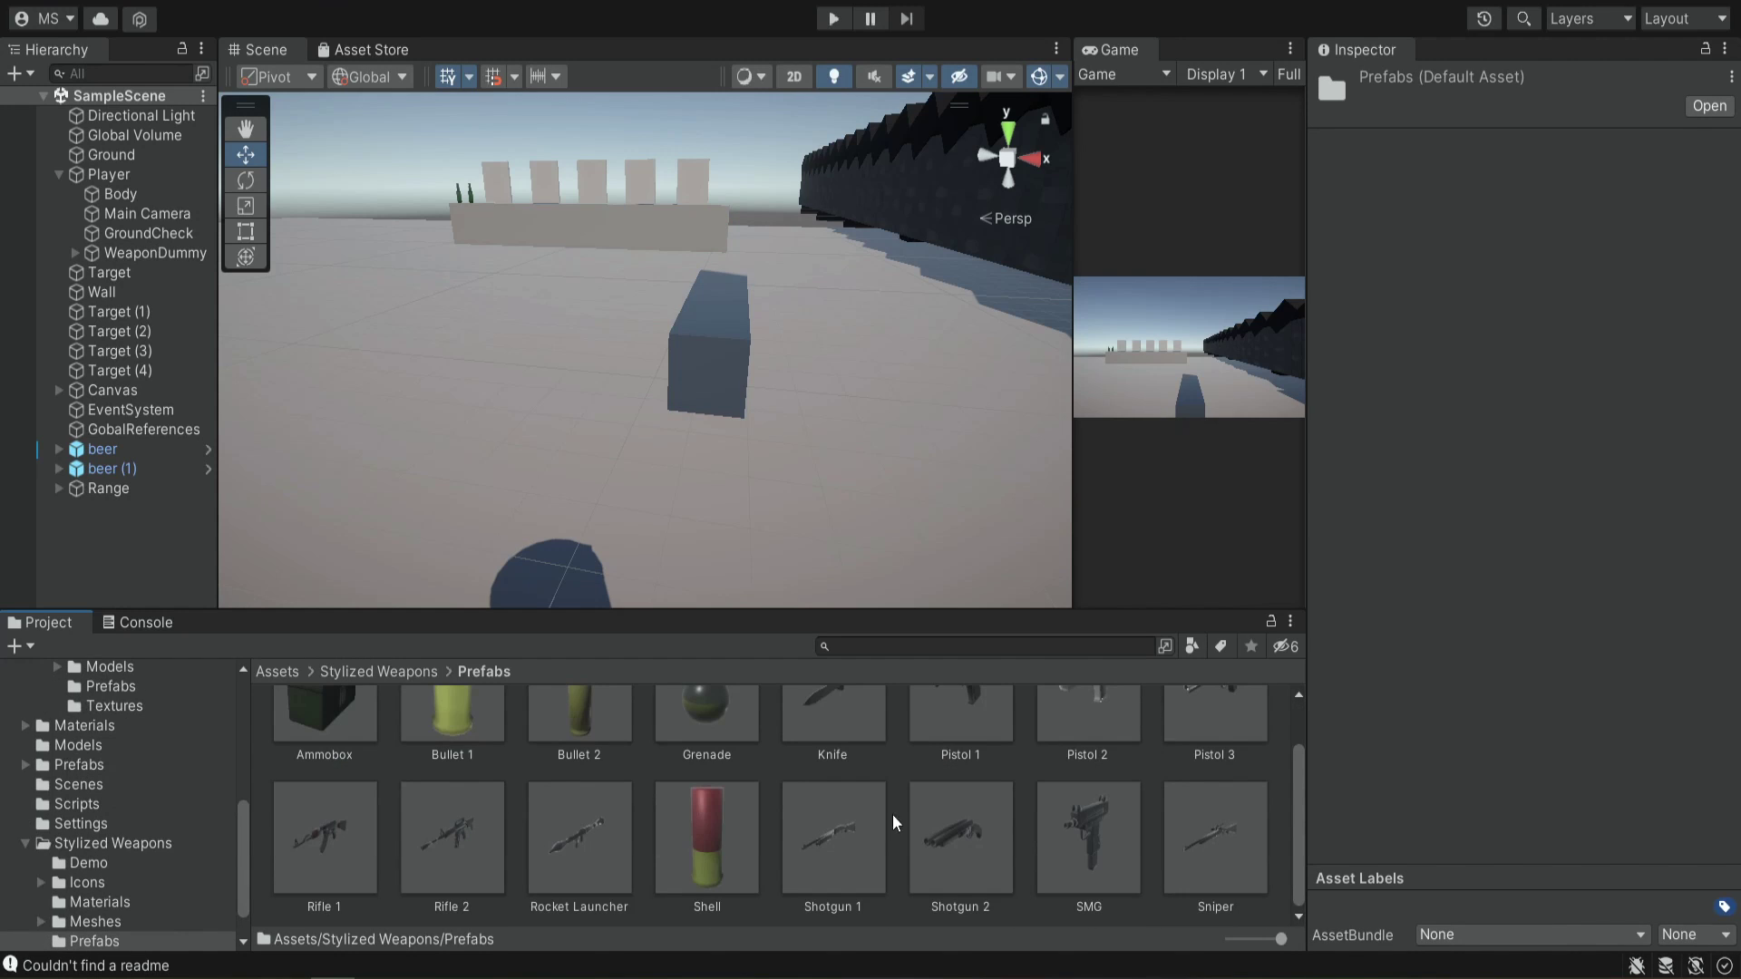
scroll(843, 834, up, 2)
scroll(952, 871, down, 2)
Open the Stylized Weapons Materials folder and enlarge the asset browser to show all of its materials
click(390, 671)
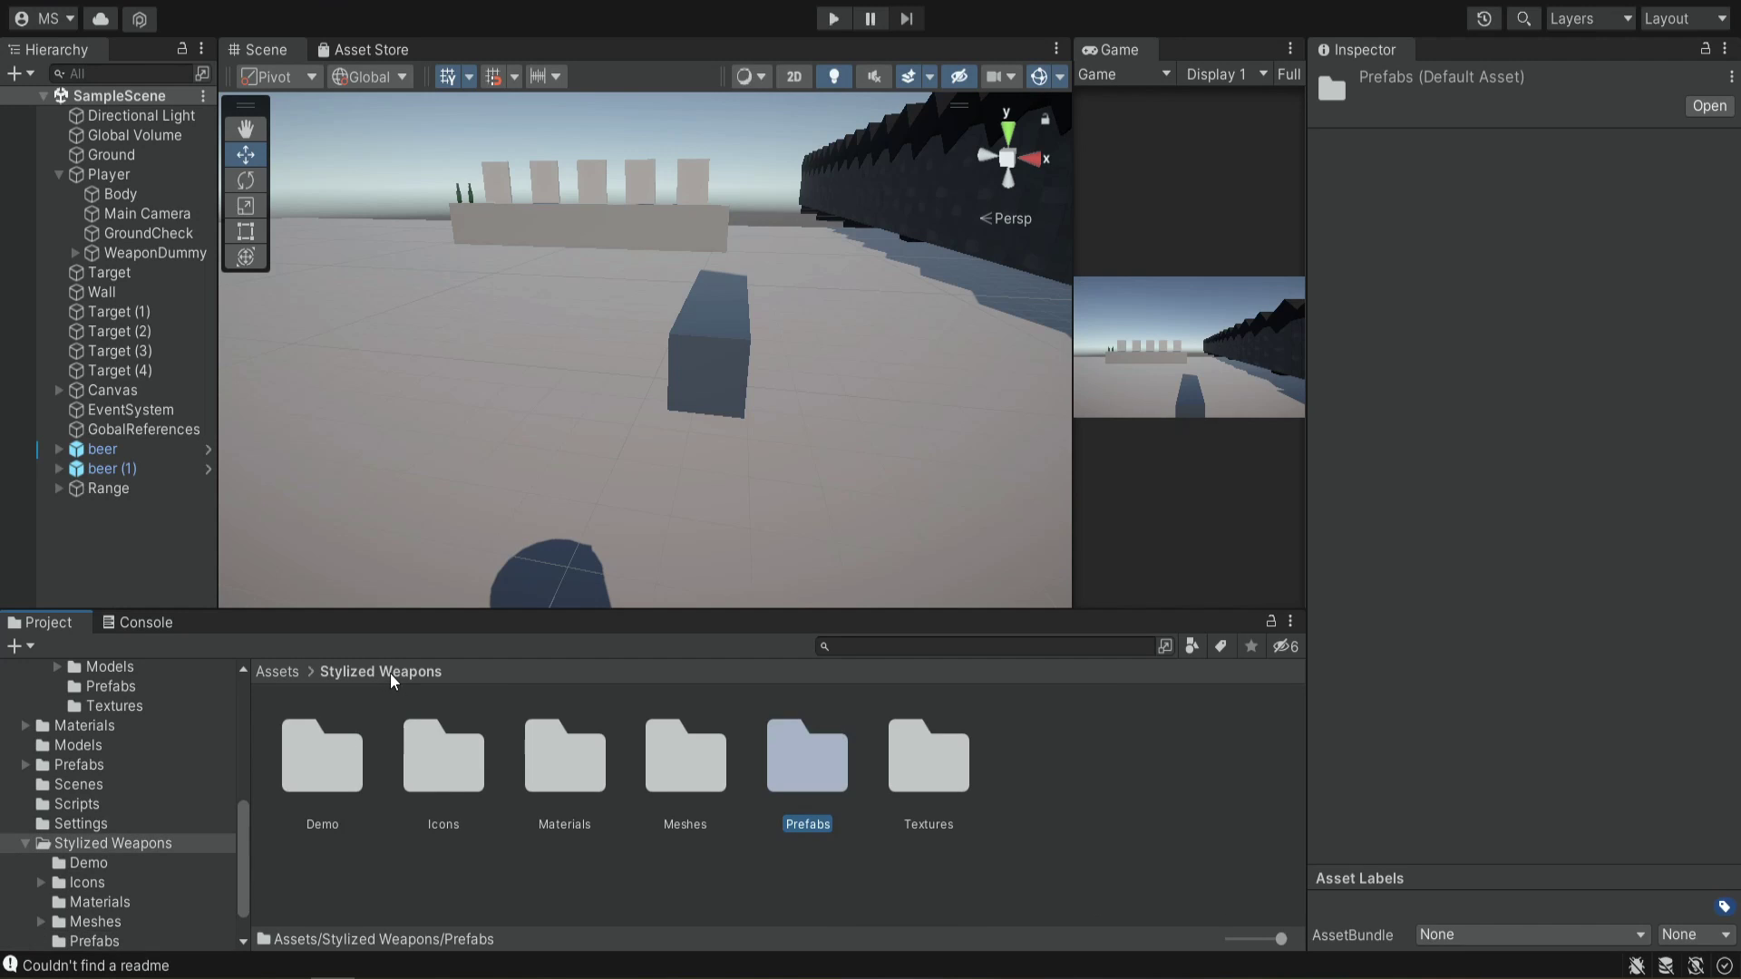
double_click(569, 775)
scroll(655, 823, down, 2)
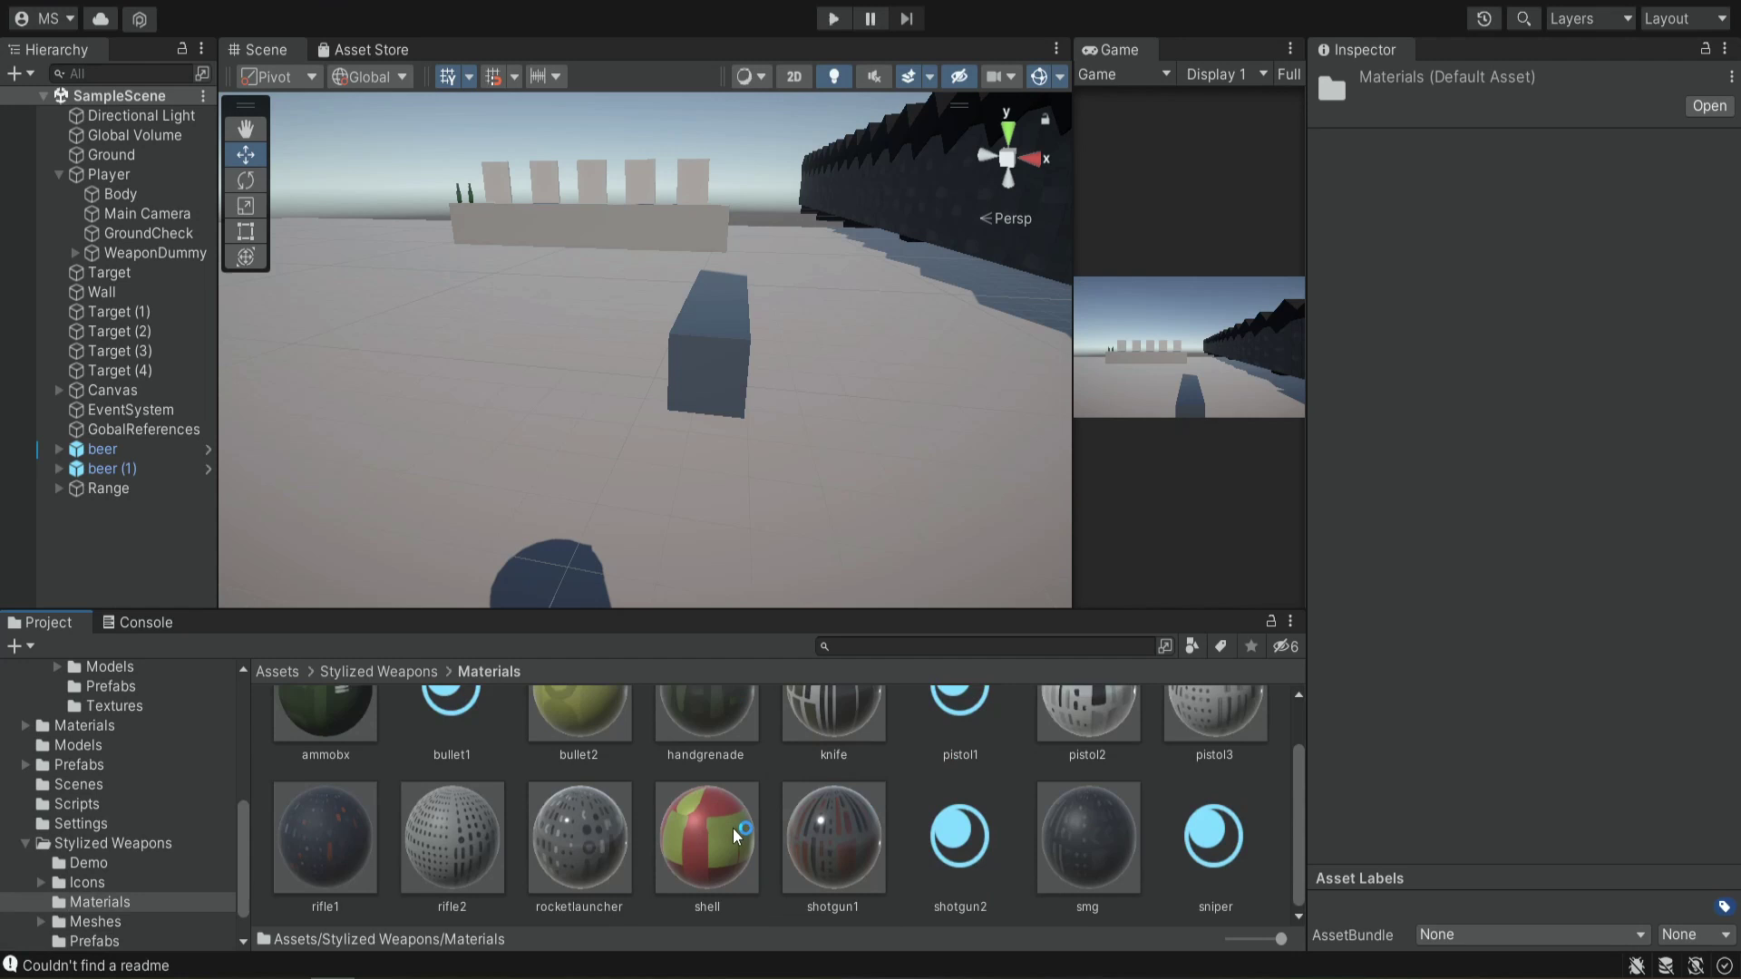
scroll(732, 824, up, 1)
scroll(441, 821, down, 1)
drag(501, 614, 536, 408)
click(1249, 875)
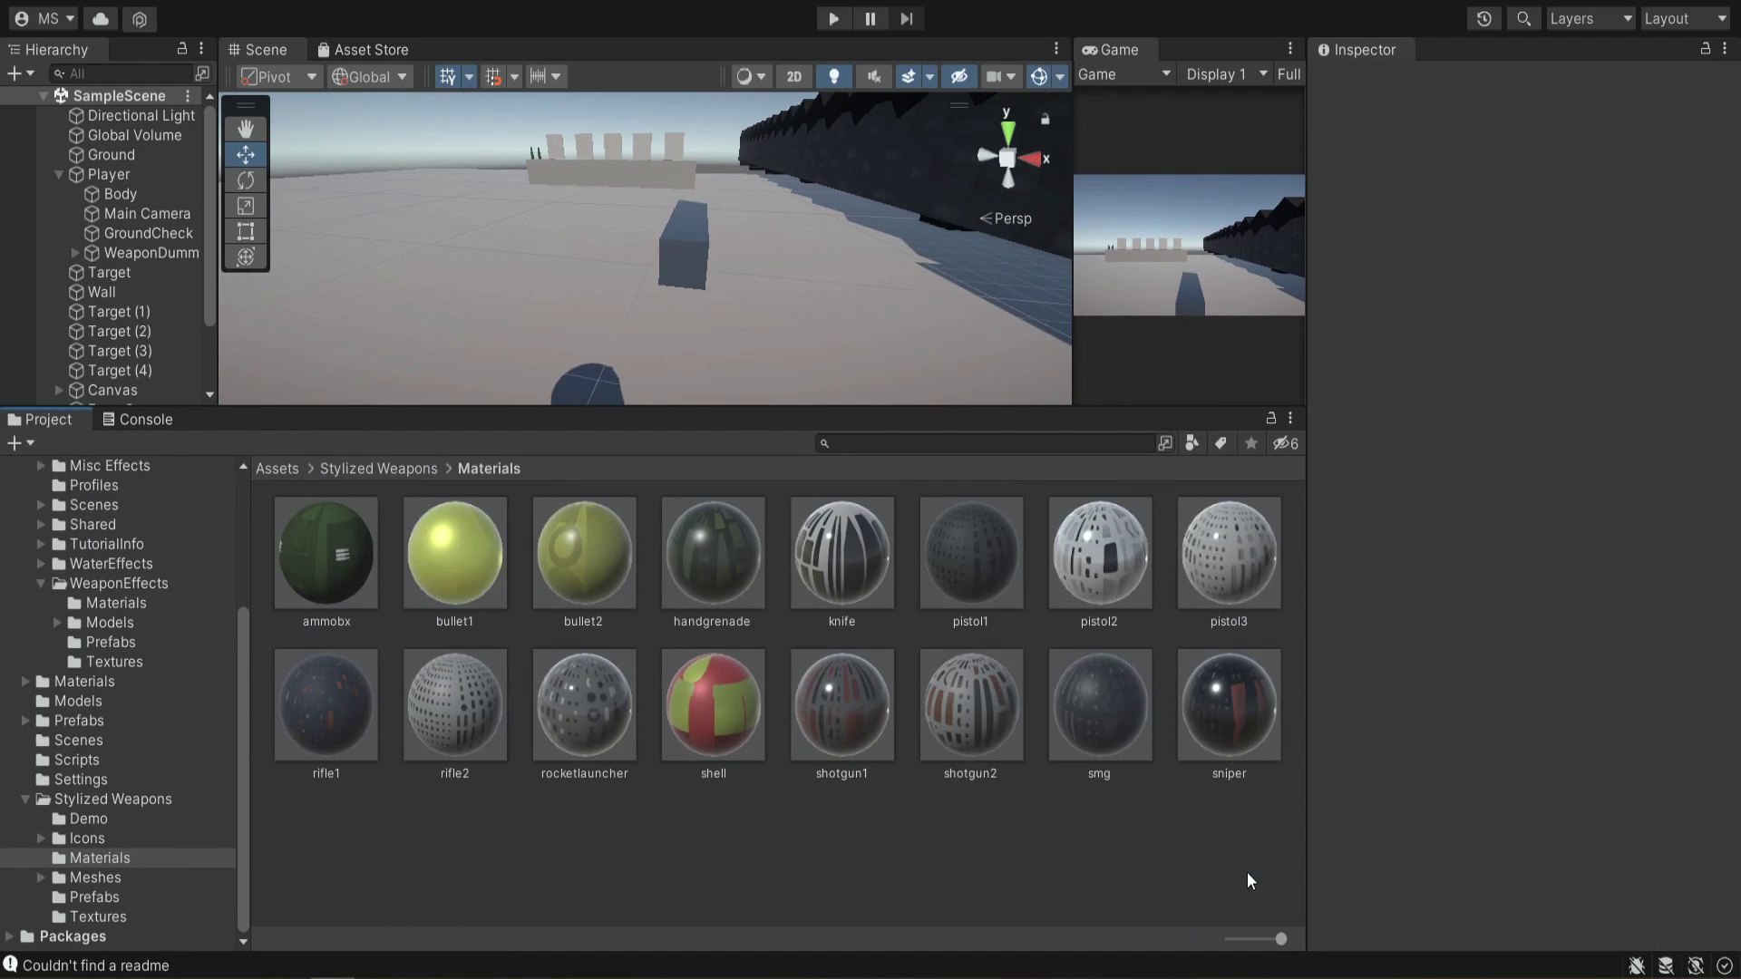
Select all materials from ammobx to sniper and convert the selected Built-in materials to URP
click(353, 555)
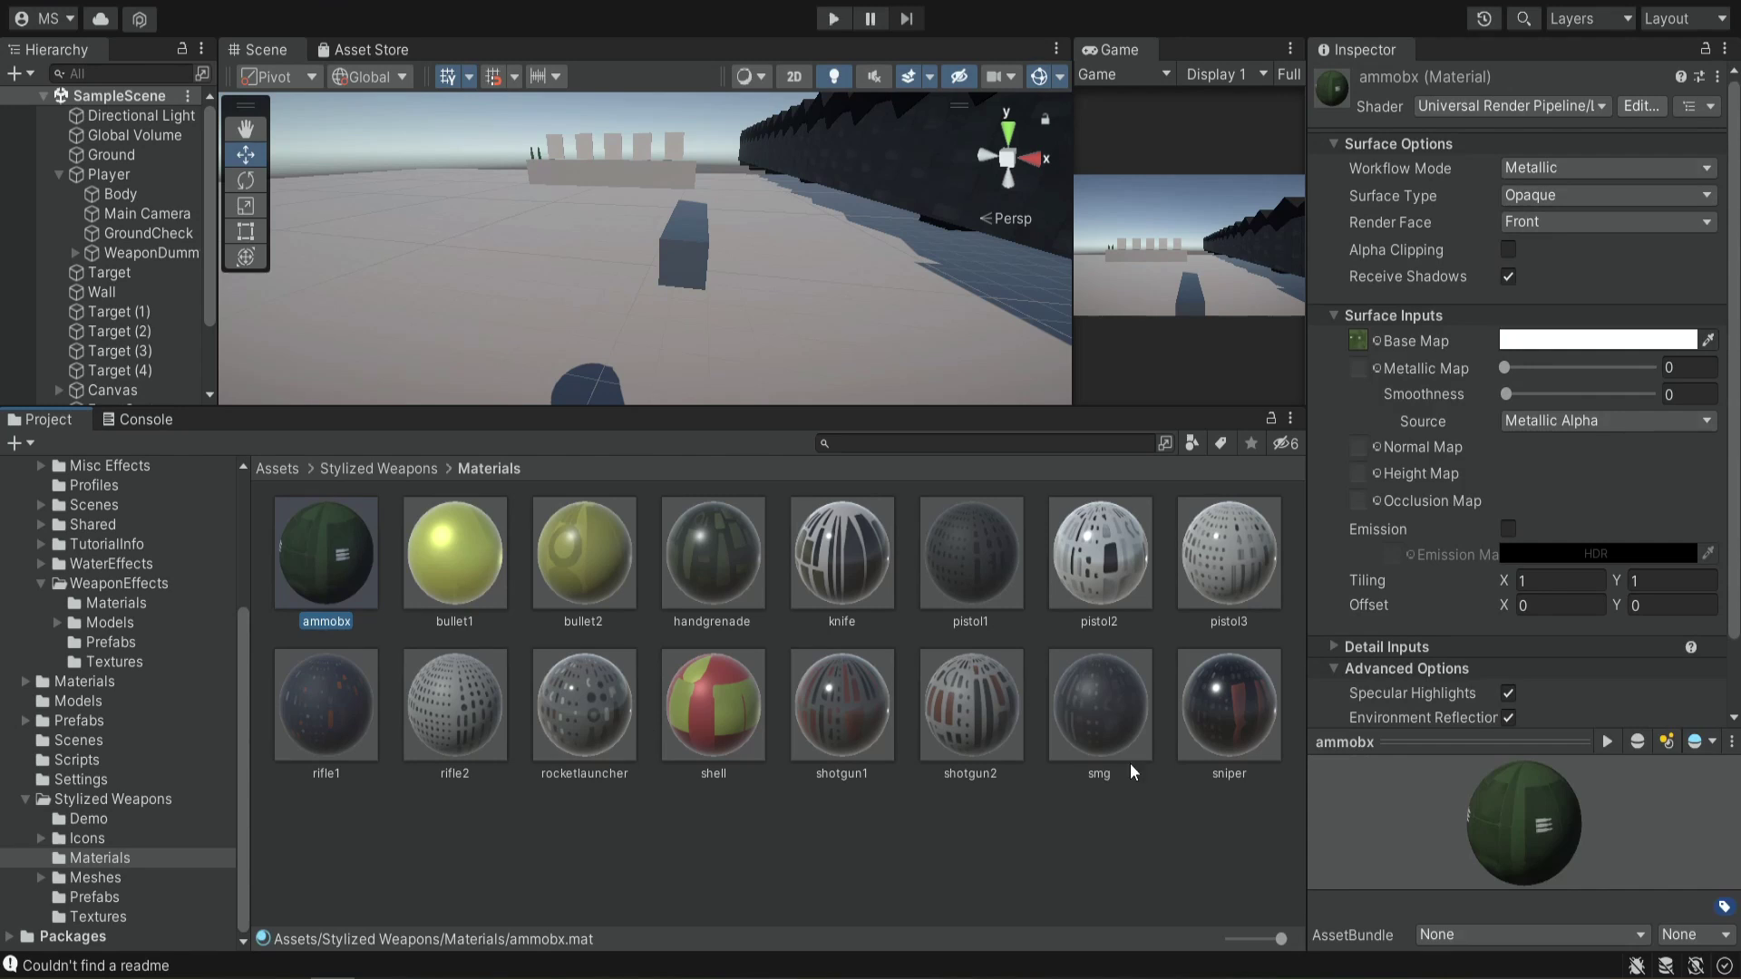
shift+click(1238, 706)
click(52, 2)
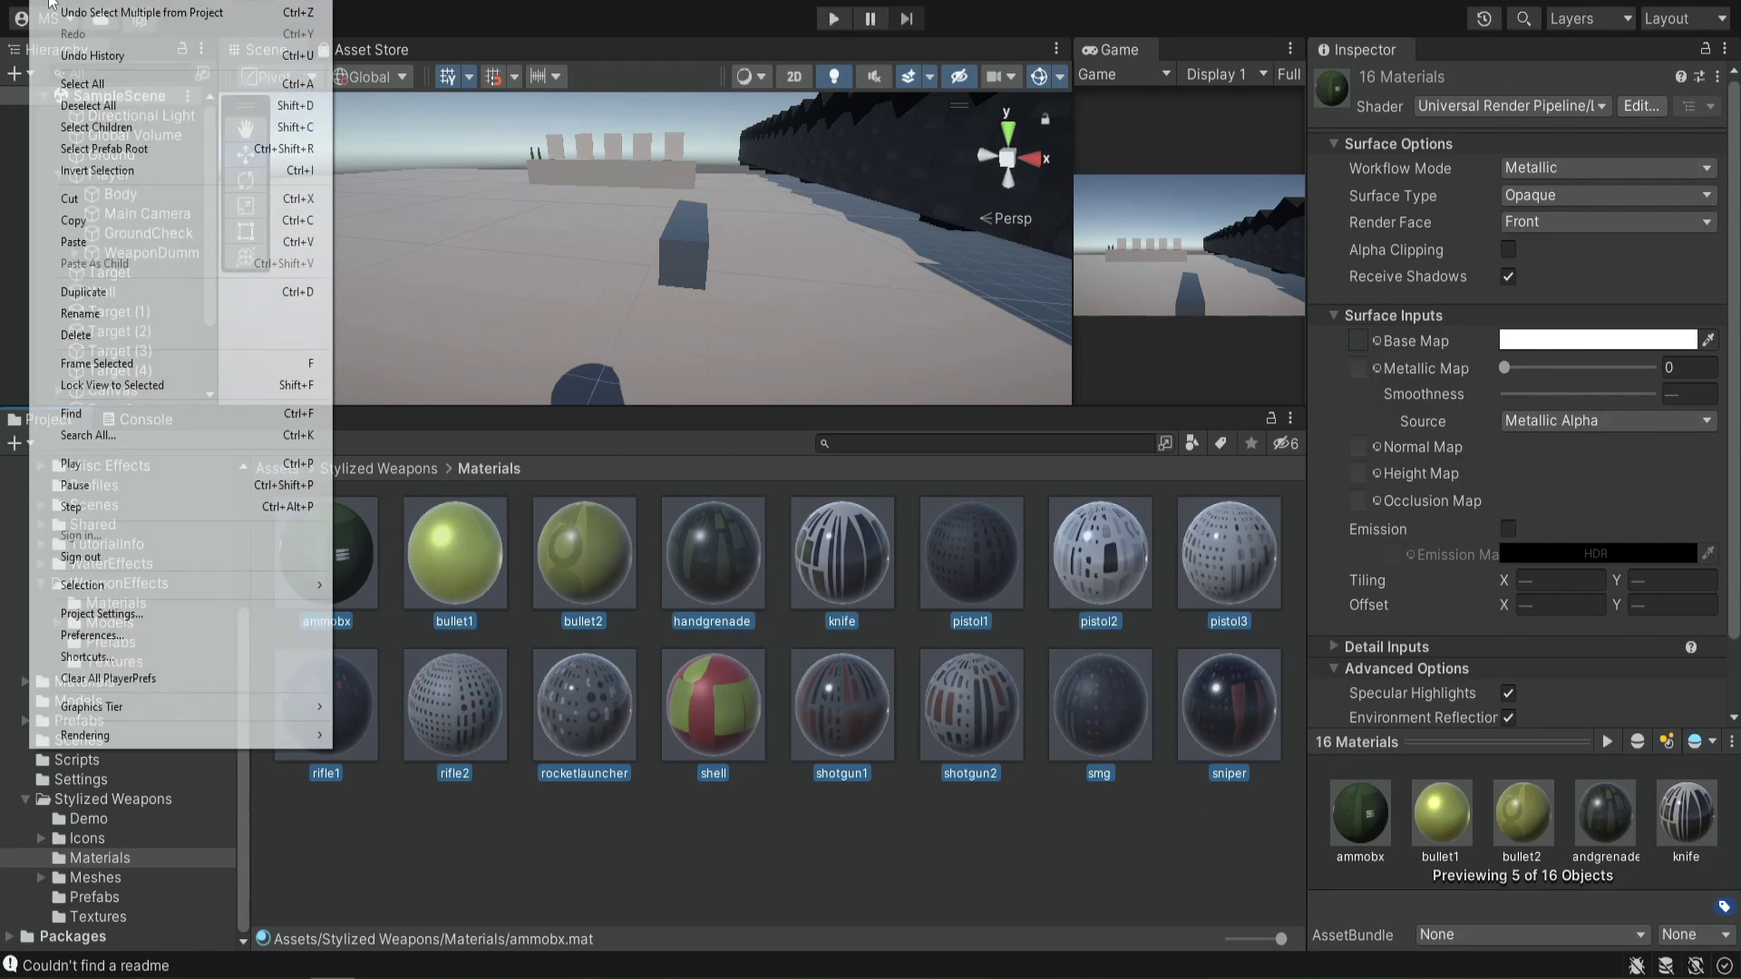
mouse_move(281, 735)
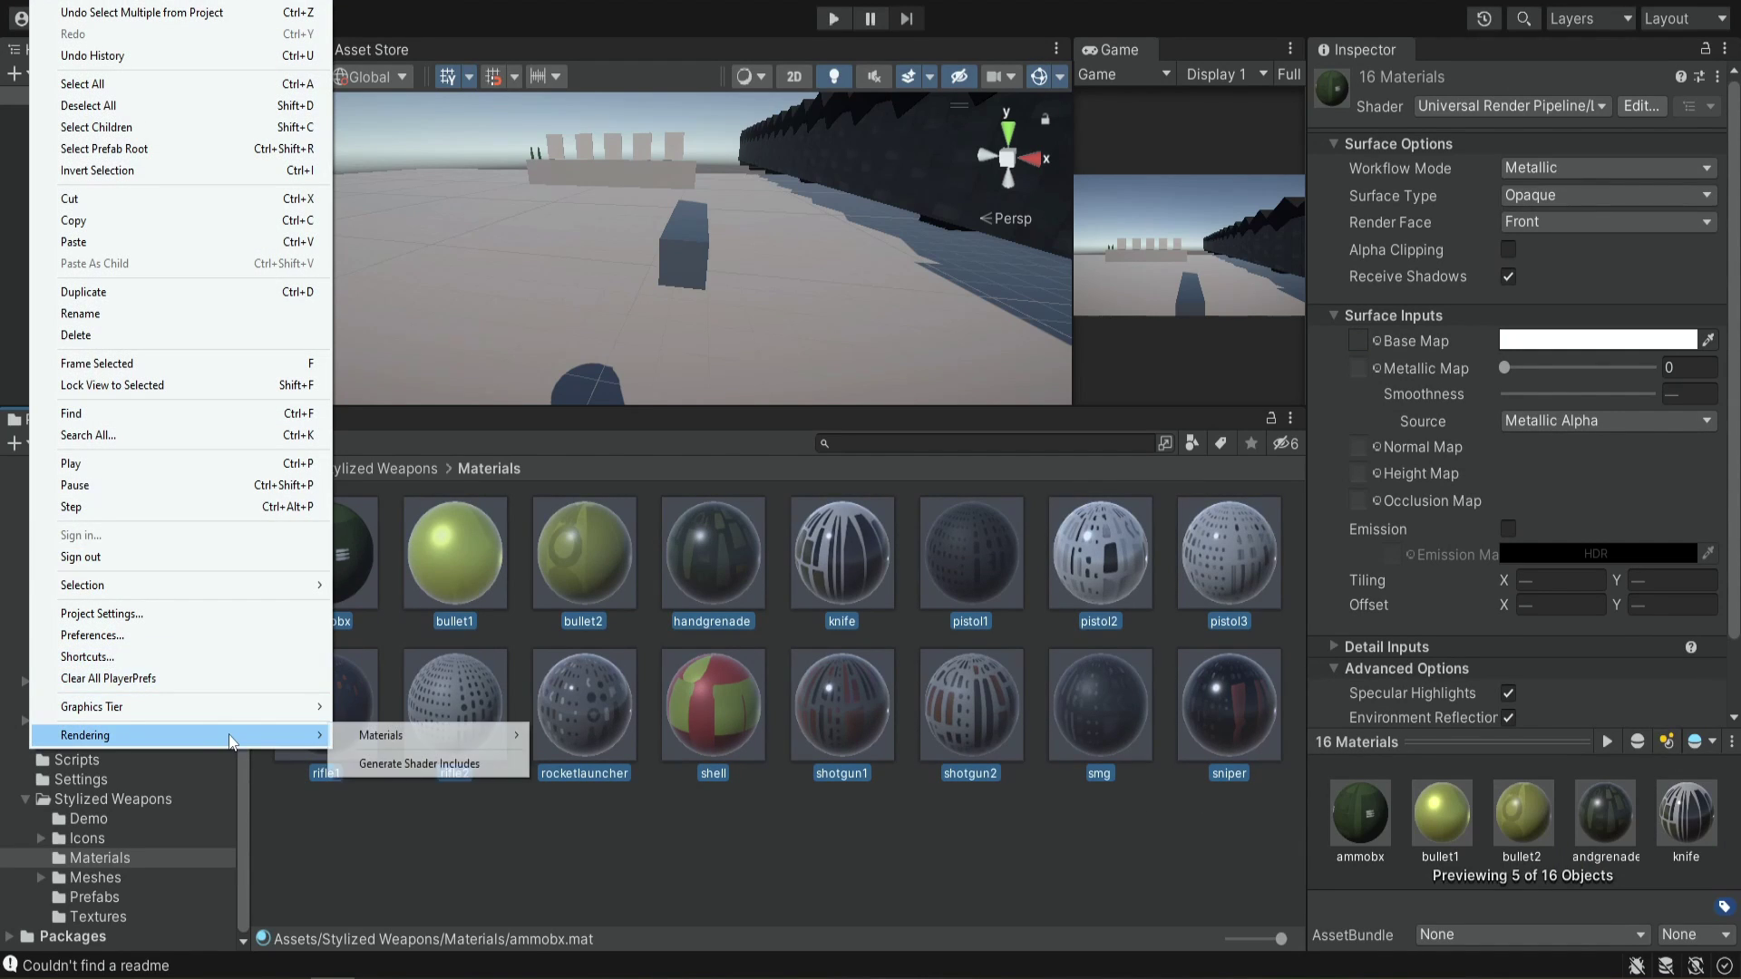
mouse_move(488, 737)
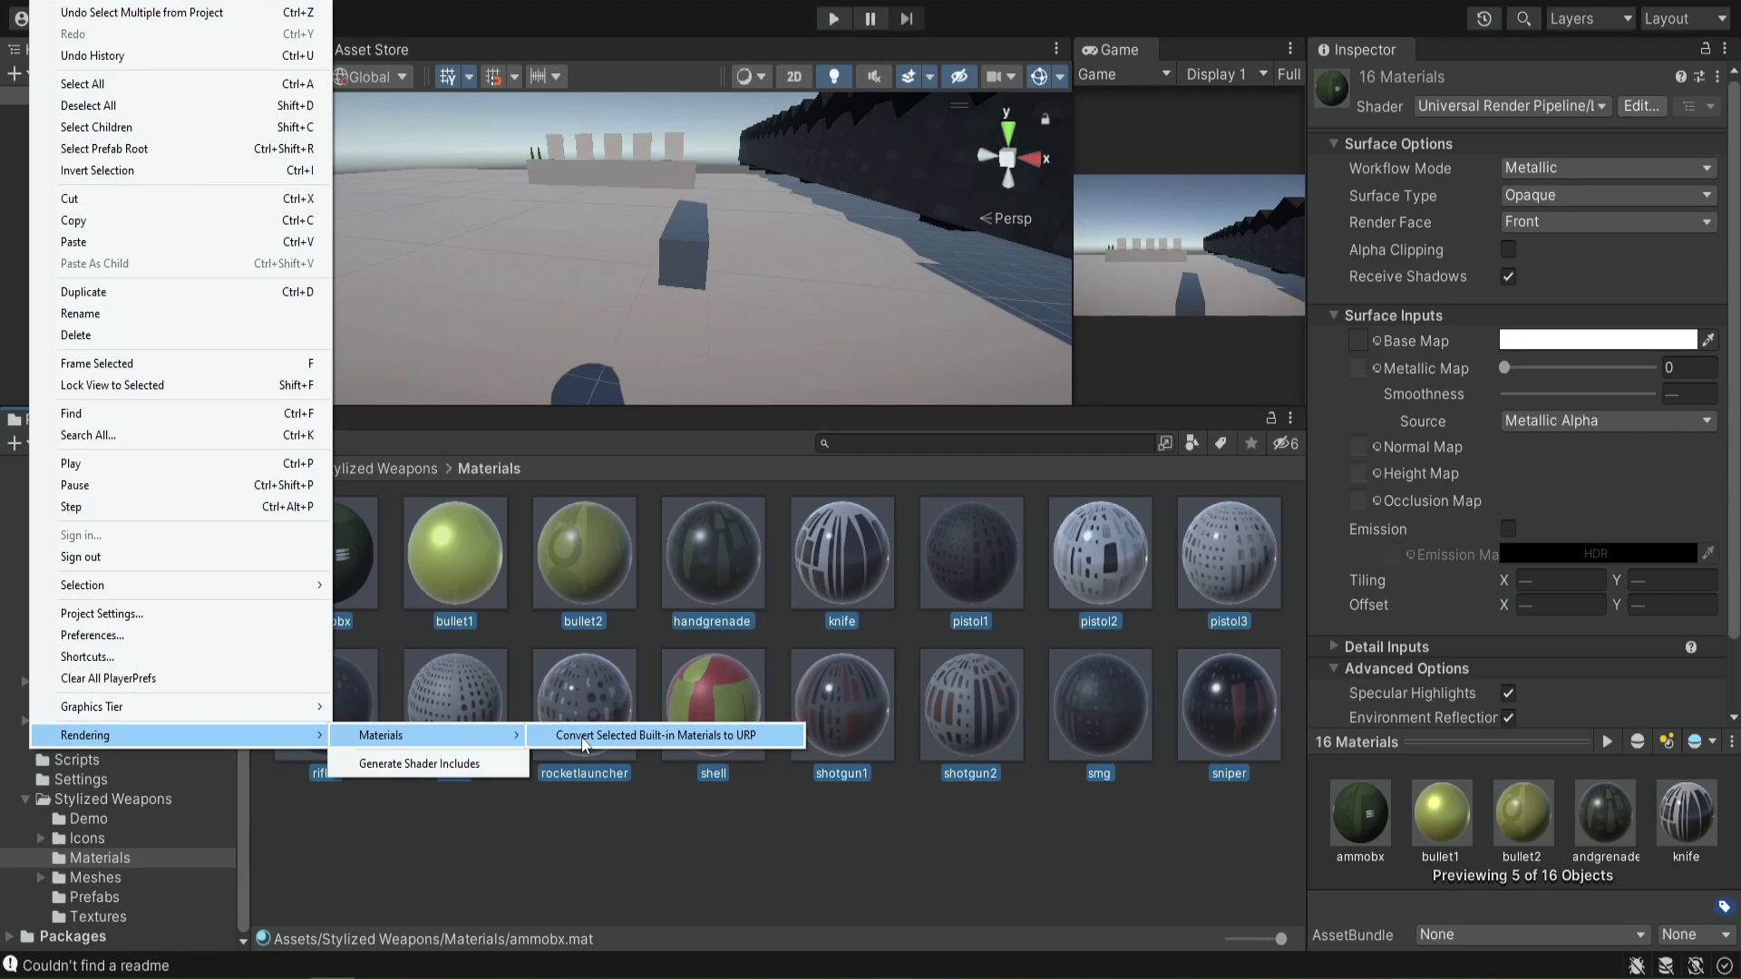
click(608, 745)
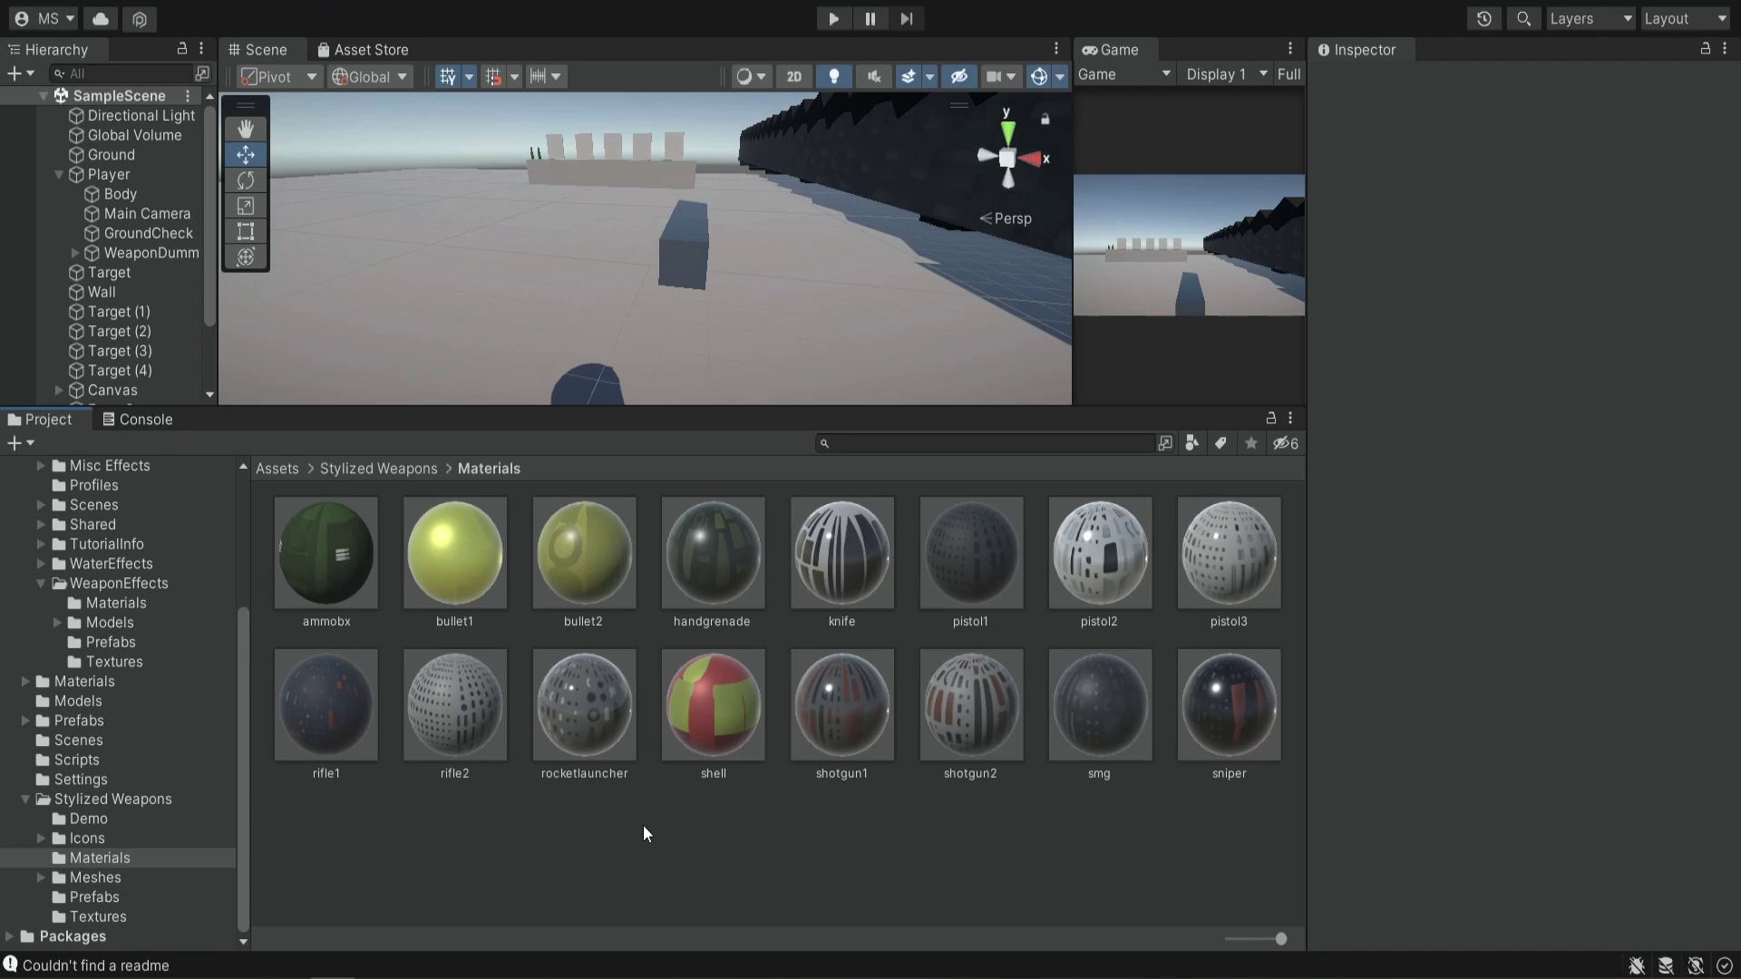
Add the Pistol 1 prefab from the Stylized Weapons Prefabs folder to the scene root and unpack it completely
click(95, 896)
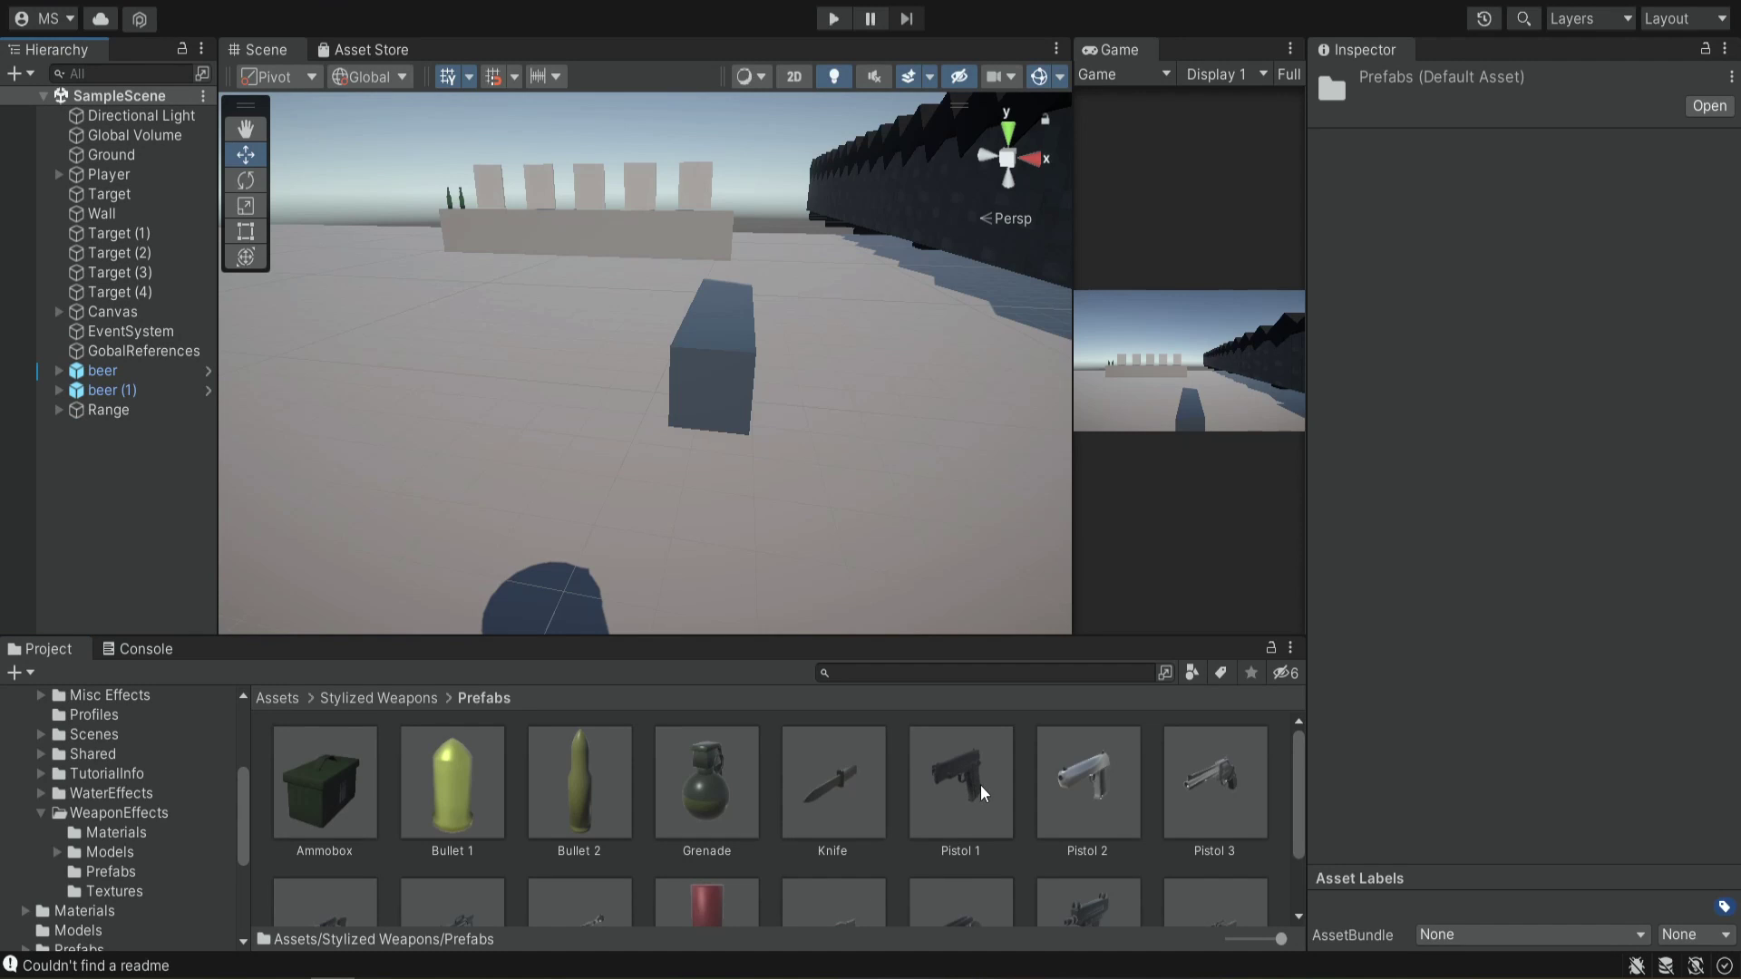
drag(981, 785, 72, 464)
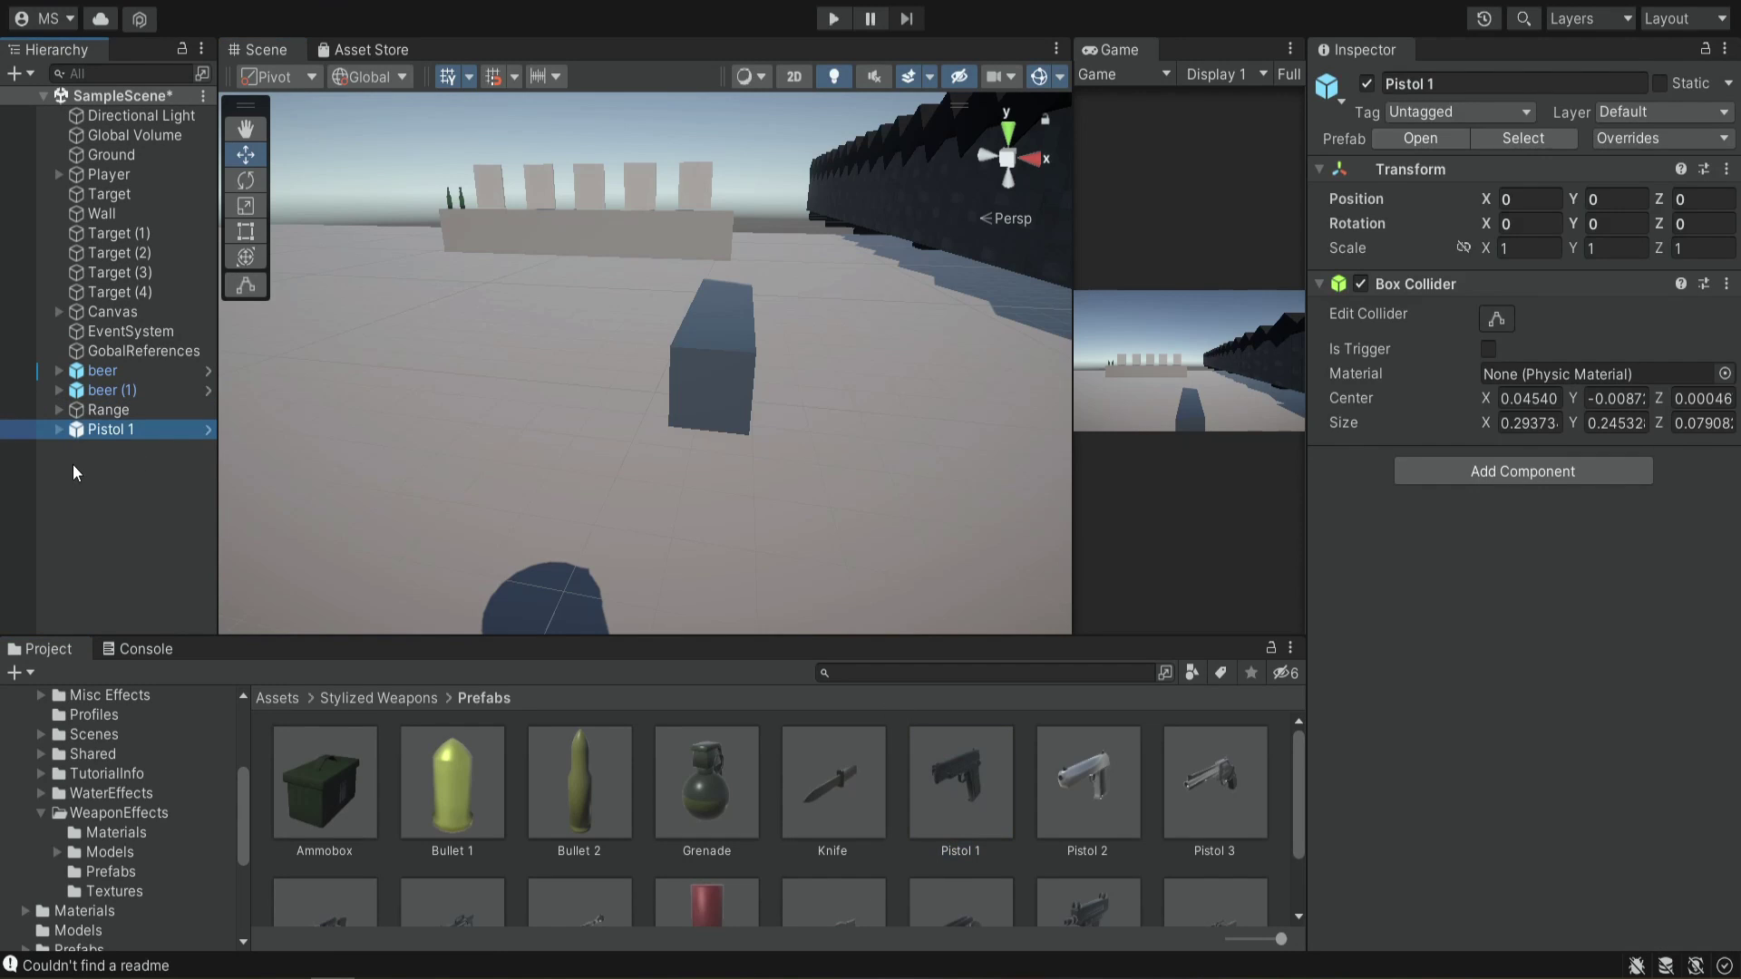
click(135, 457)
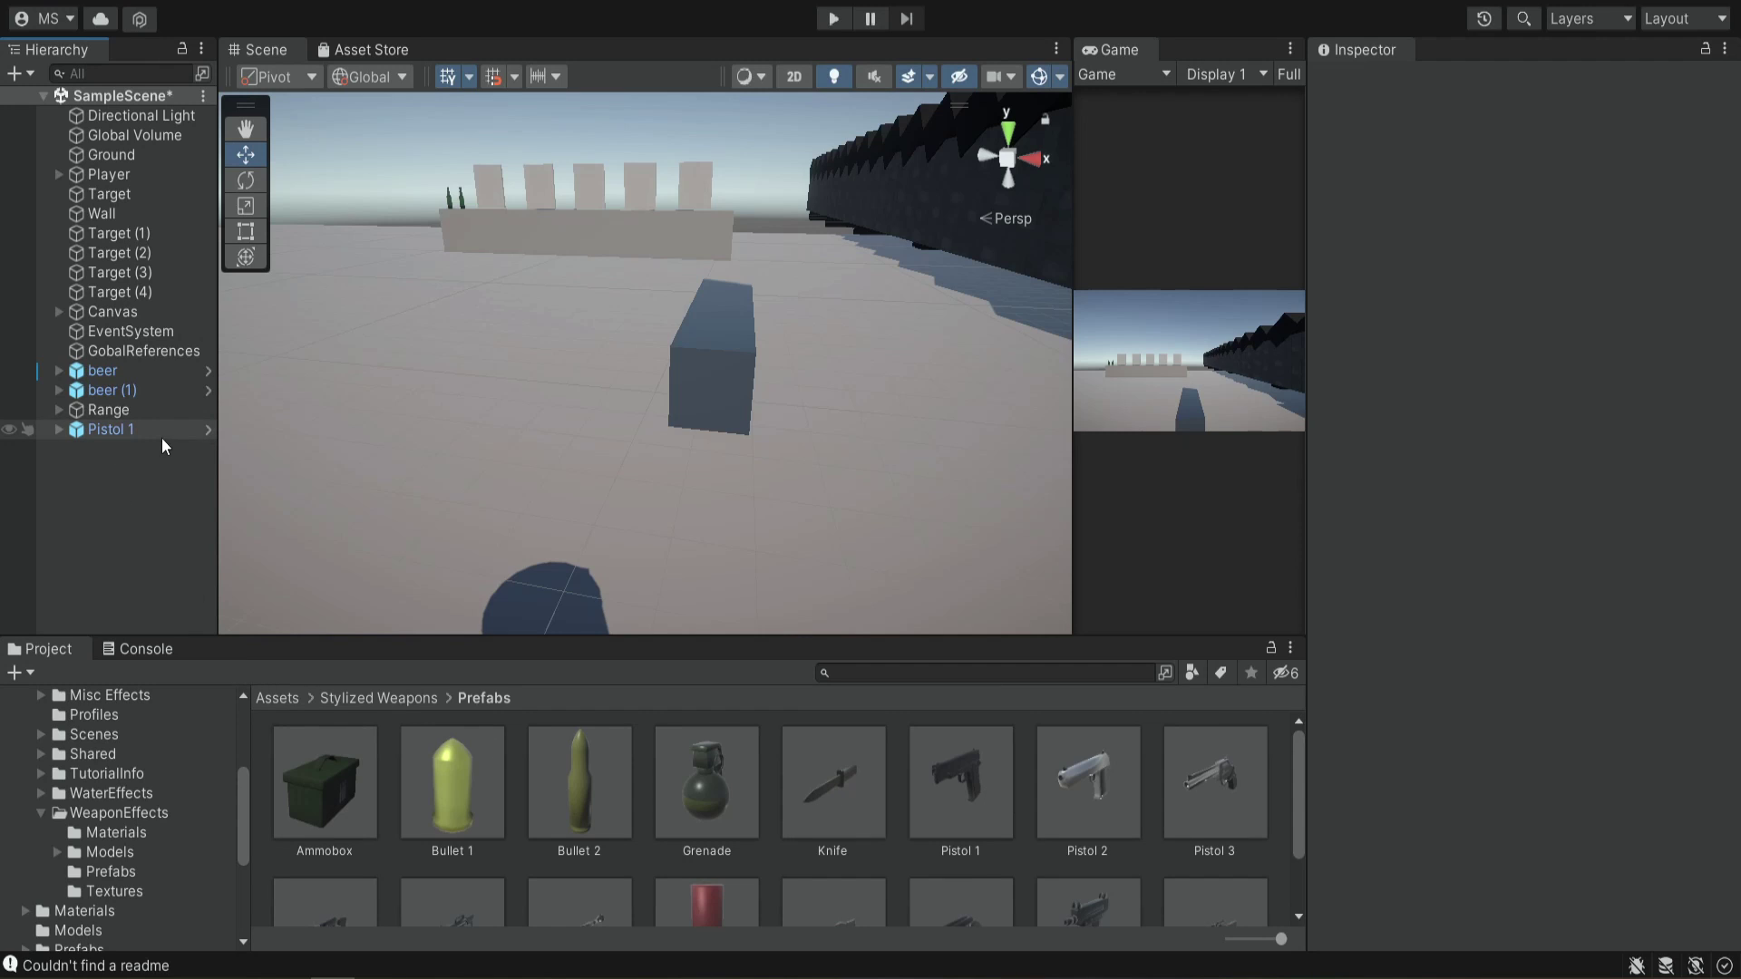
right_click(115, 432)
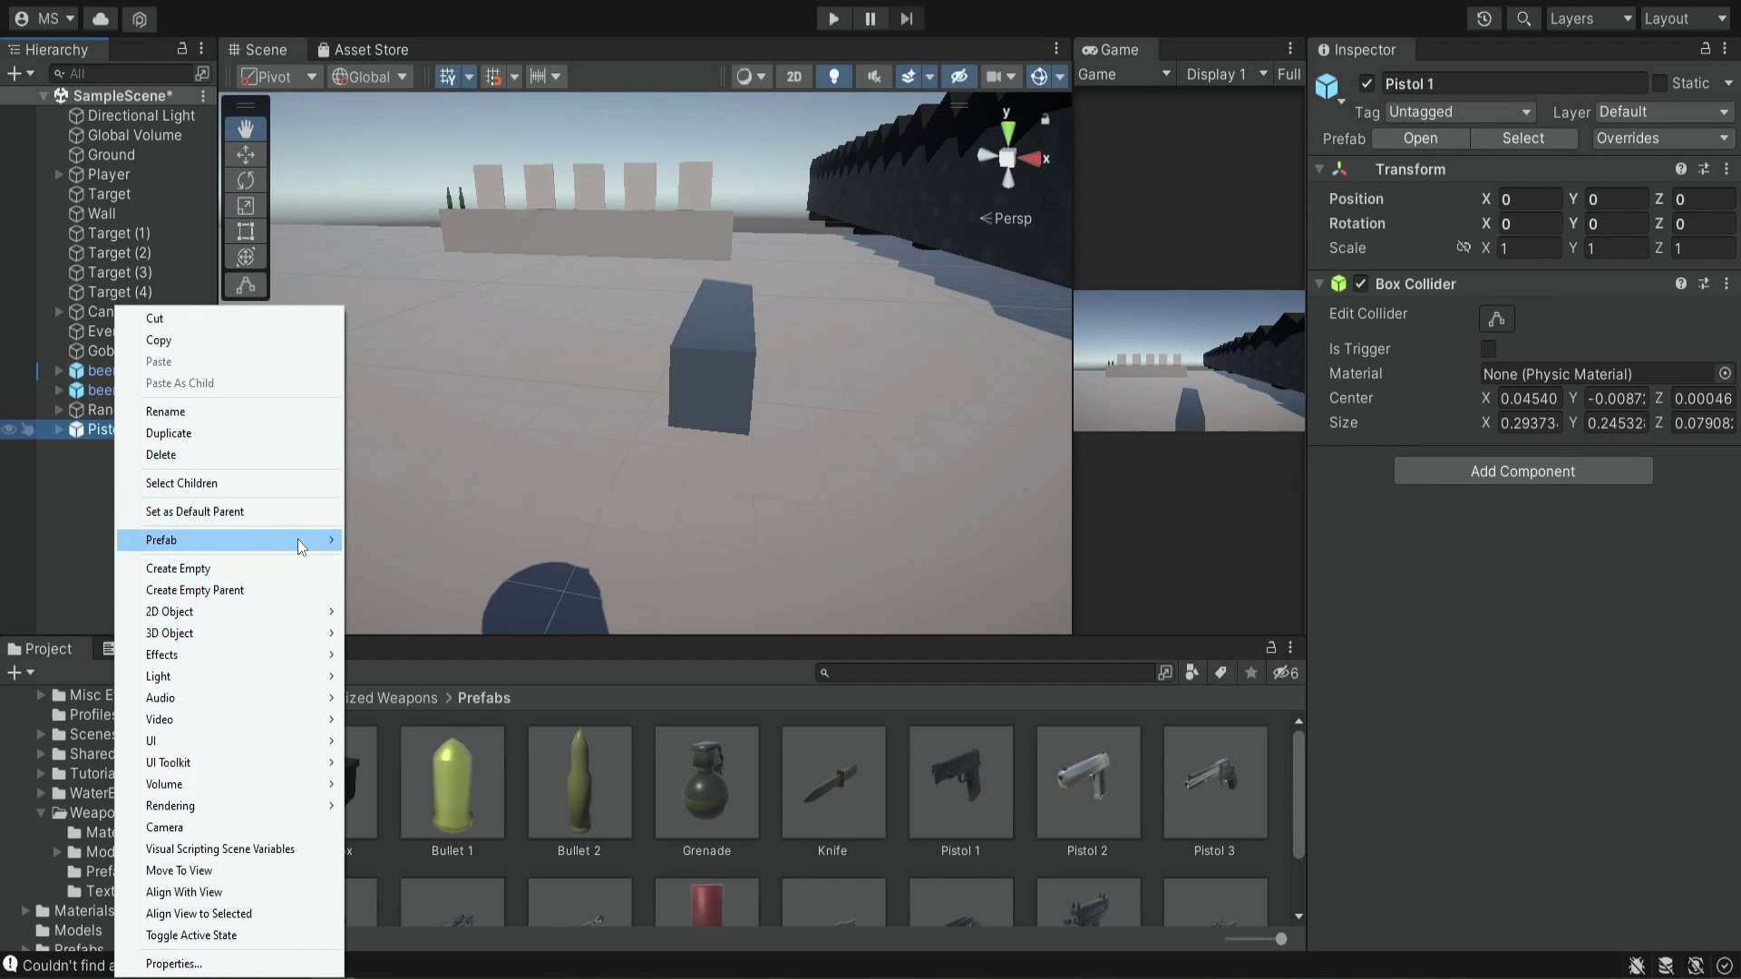
mouse_move(304, 542)
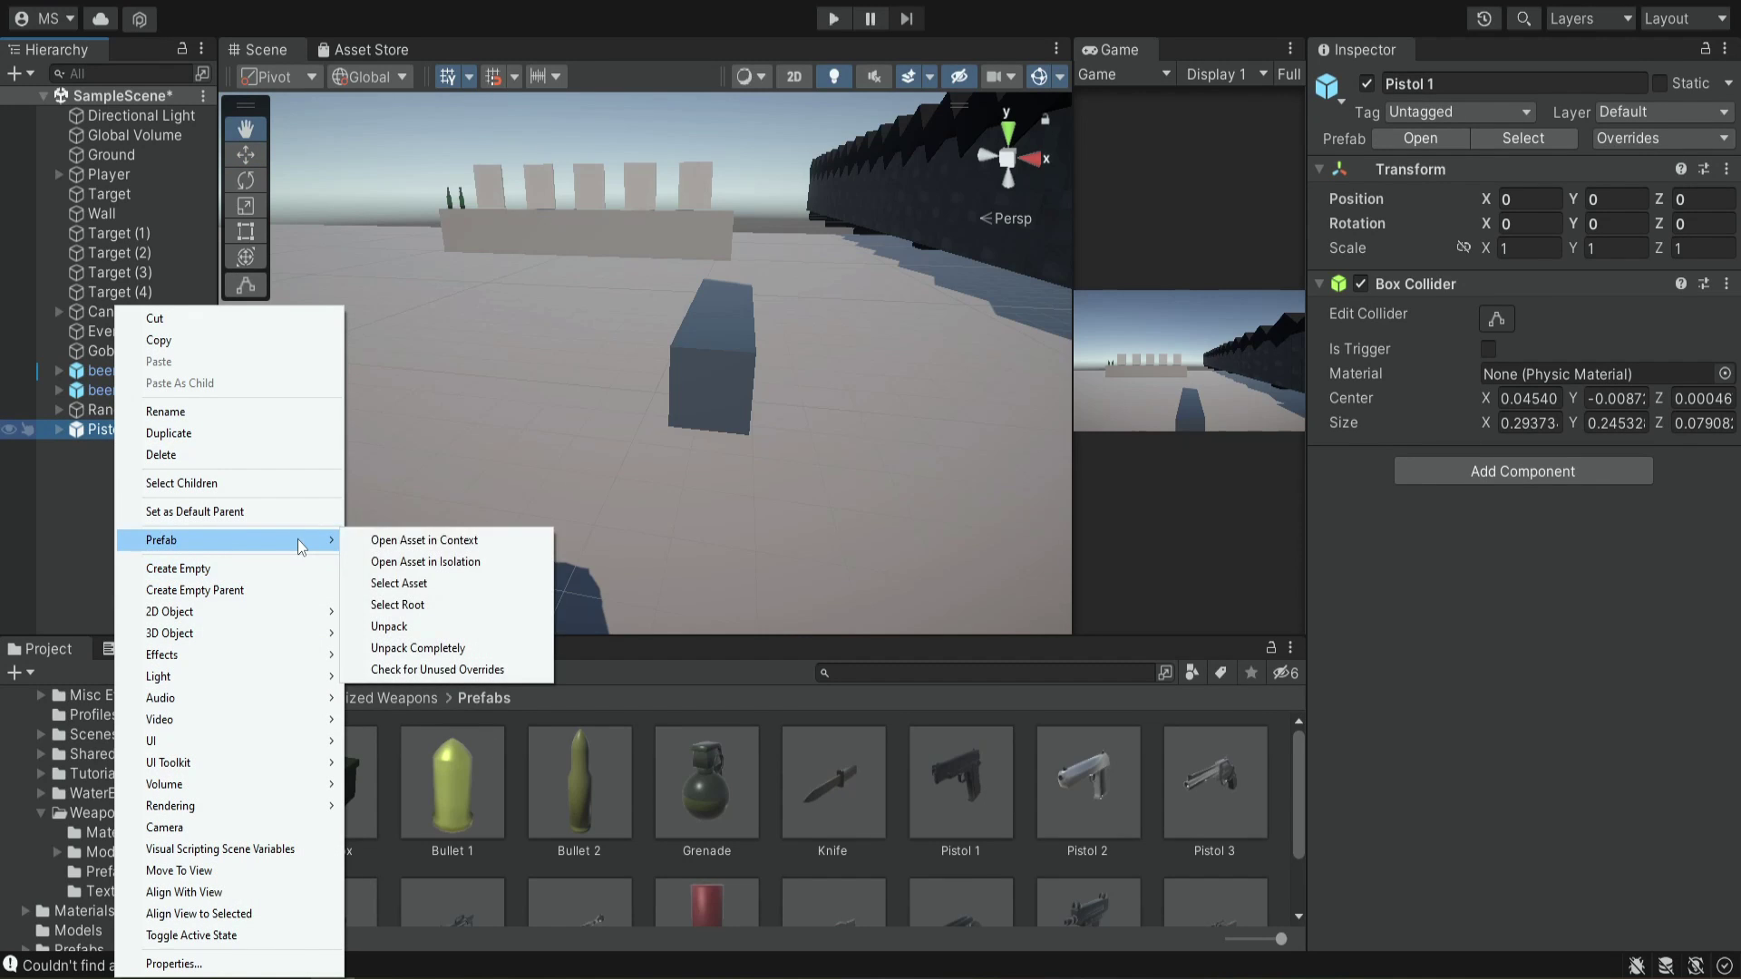
click(464, 648)
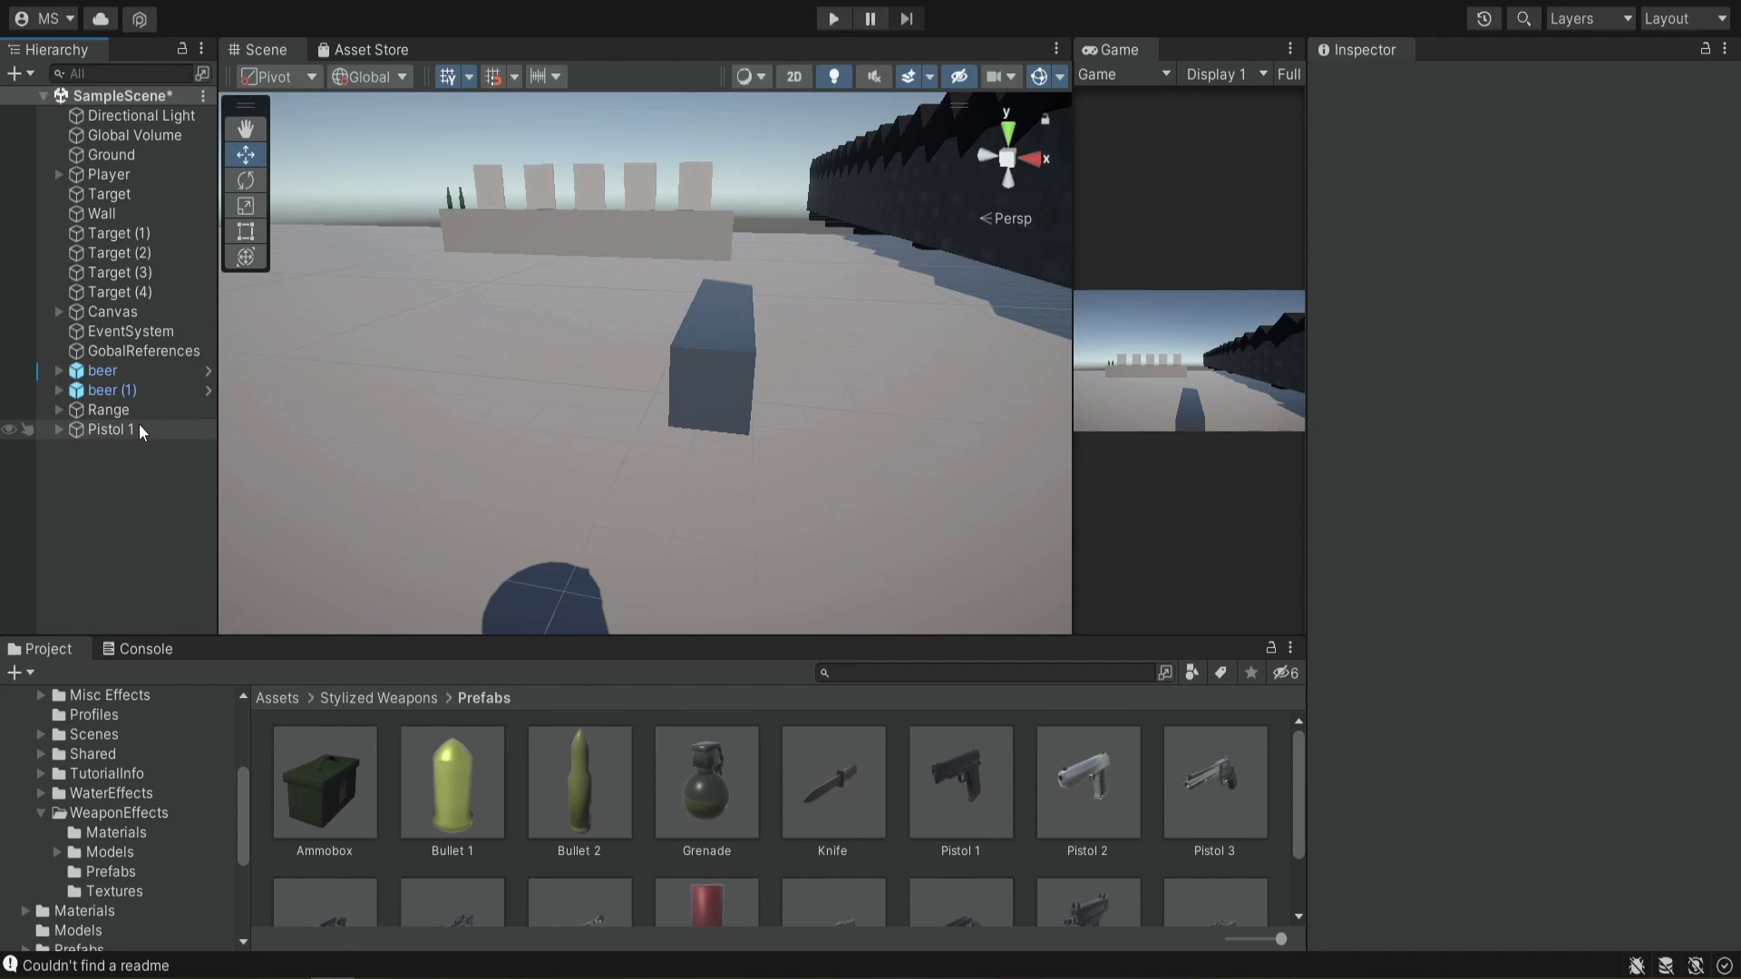
Expand the Player object and make Pistol 1 its child, alongside WeaponDummy
click(58, 175)
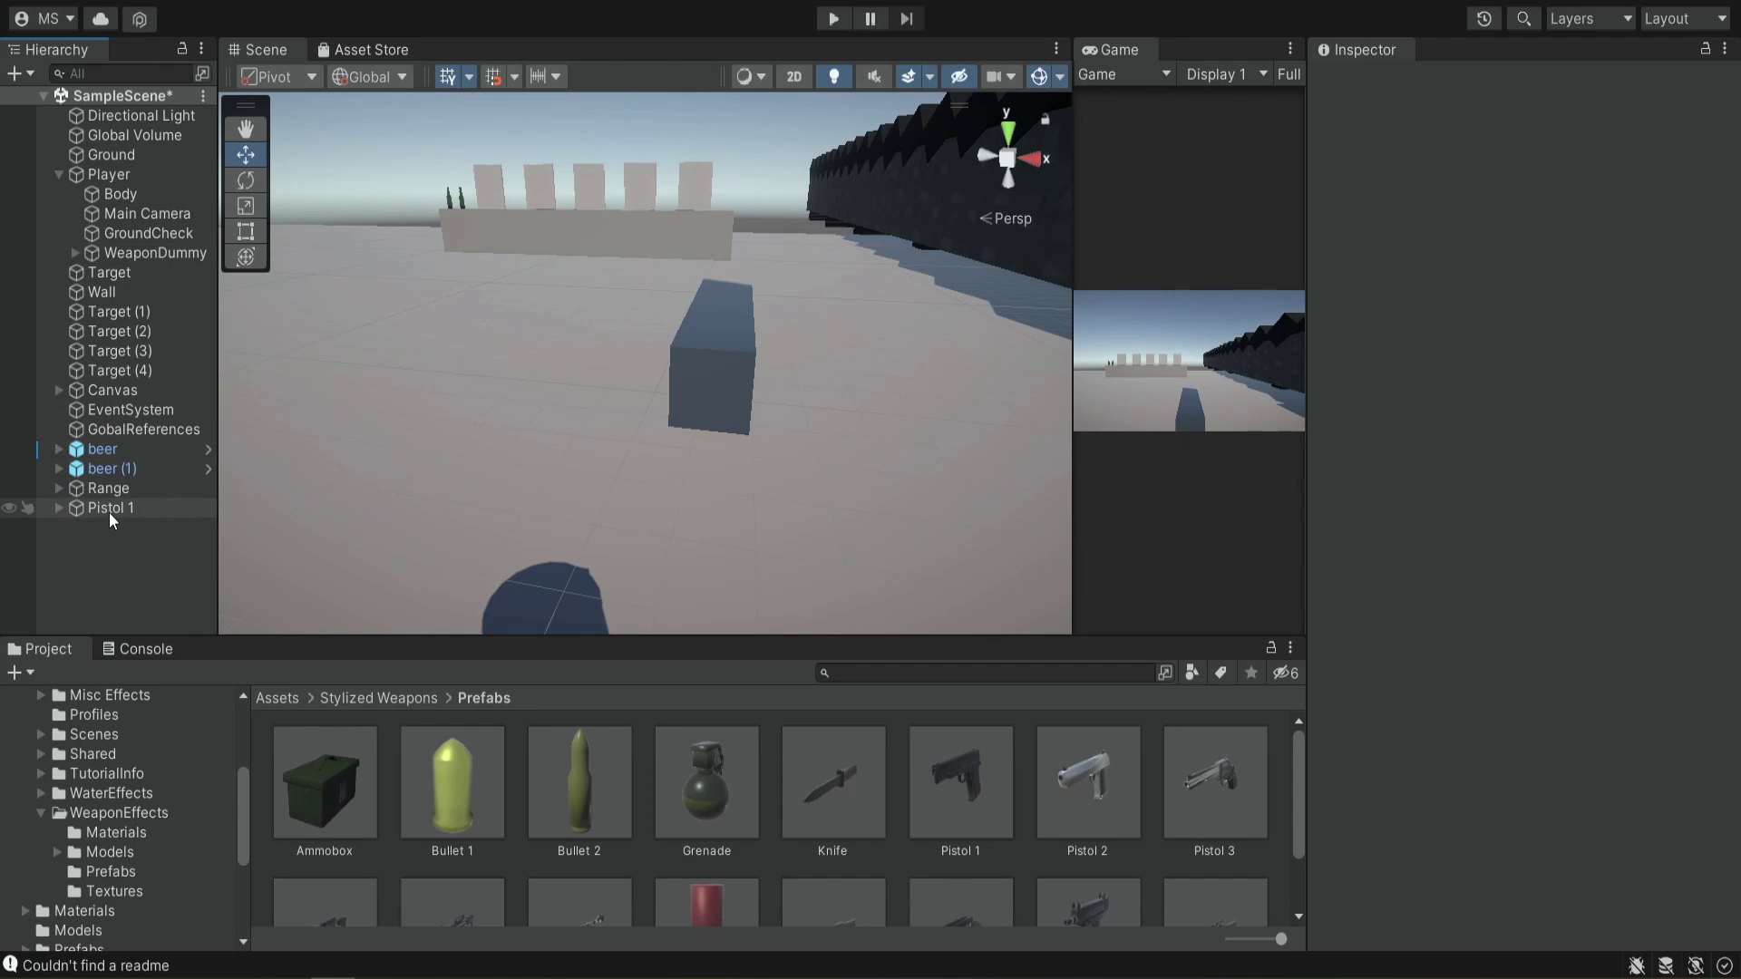
drag(108, 510, 124, 178)
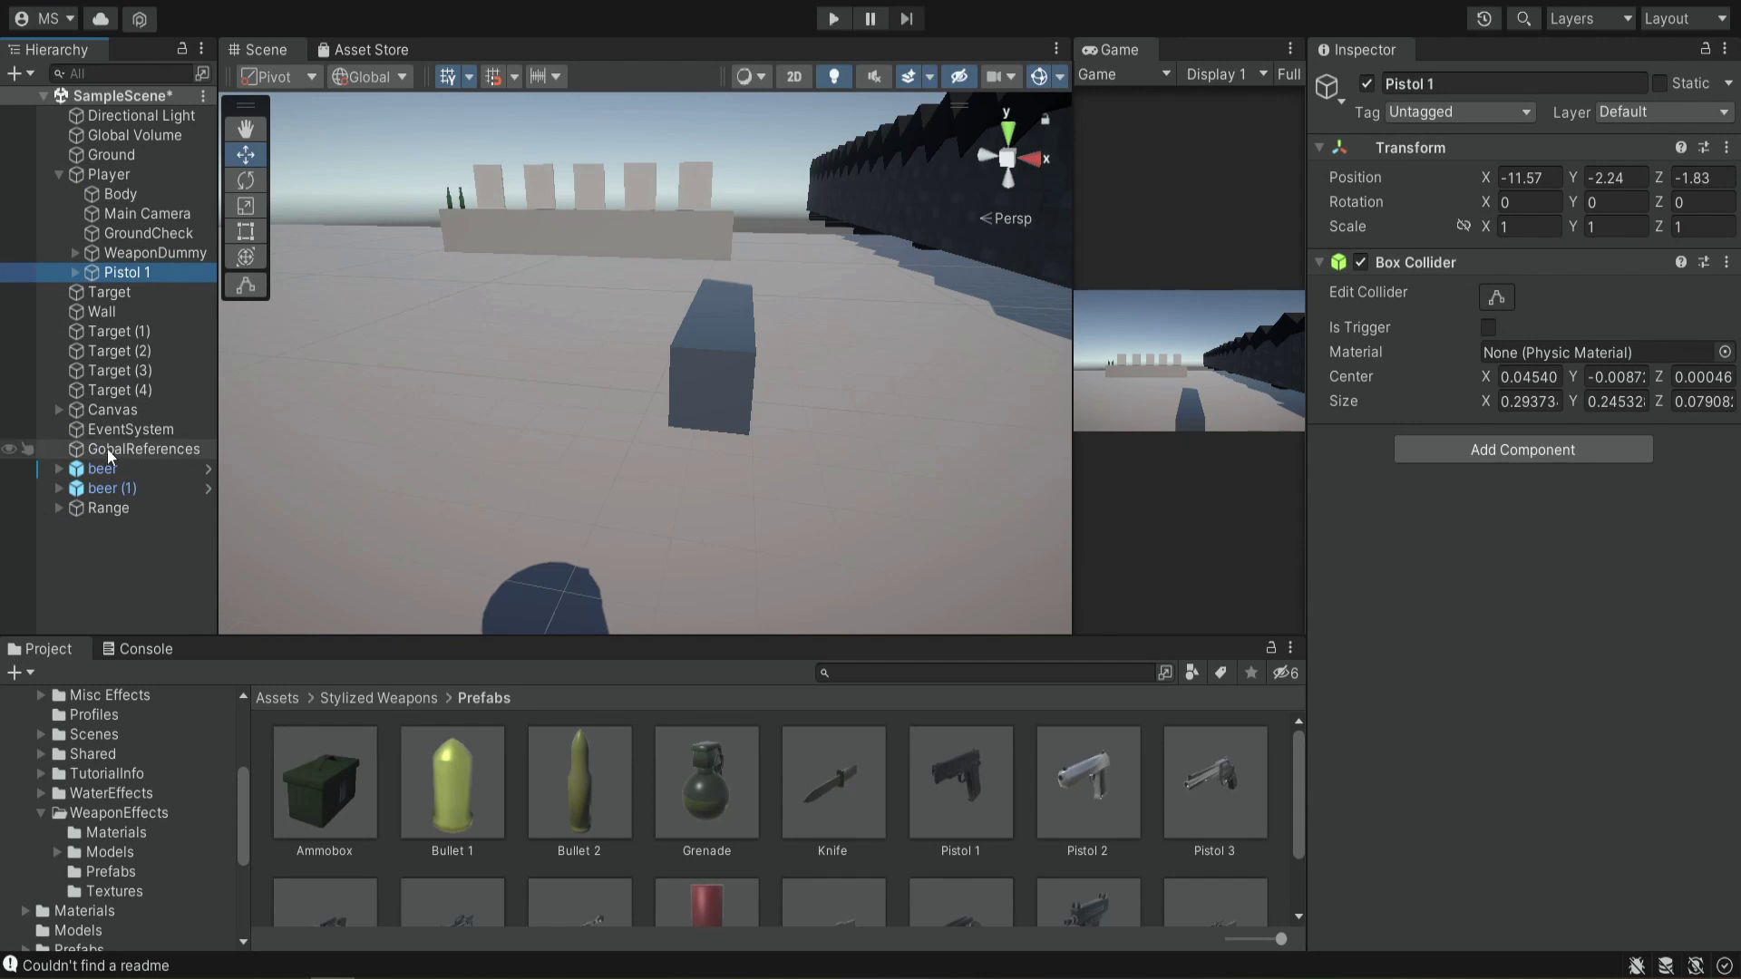
Set Pistol 1's position to X 0.1, Y 1.15, Z 0.6 and its Y rotation to -90
double_click(116, 272)
scroll(752, 536, down, 4)
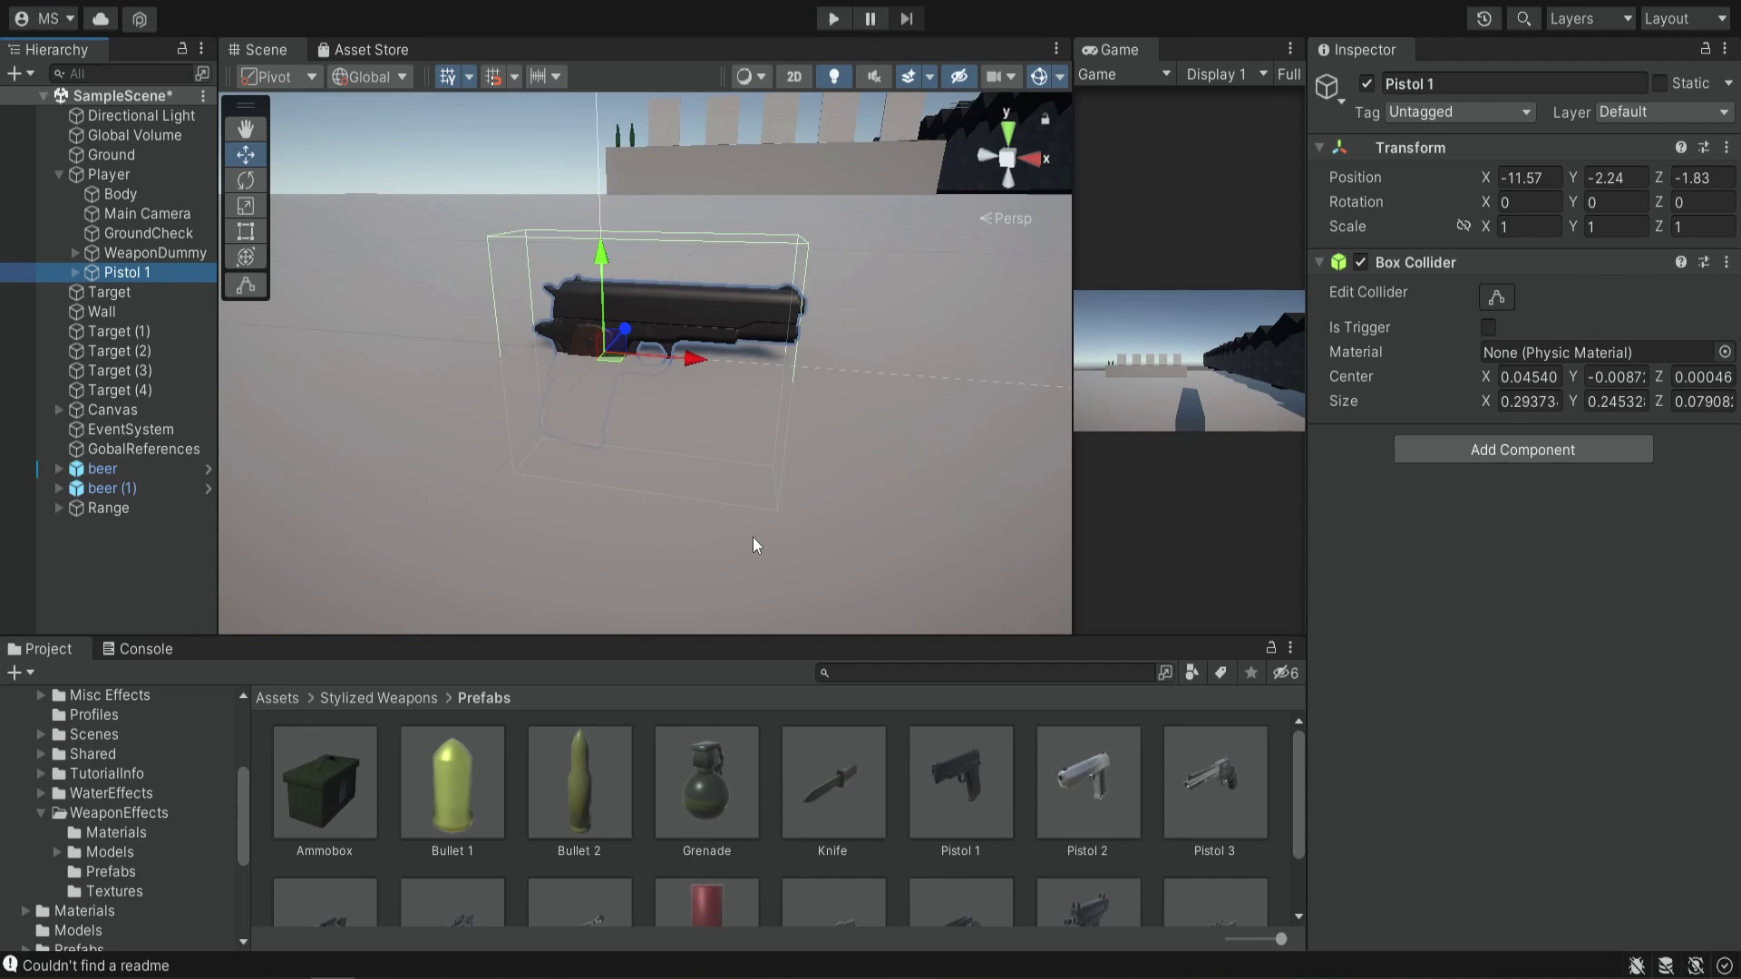
middle_drag(825, 444, 371, 675)
scroll(697, 480, down, 2)
scroll(694, 477, down, 6)
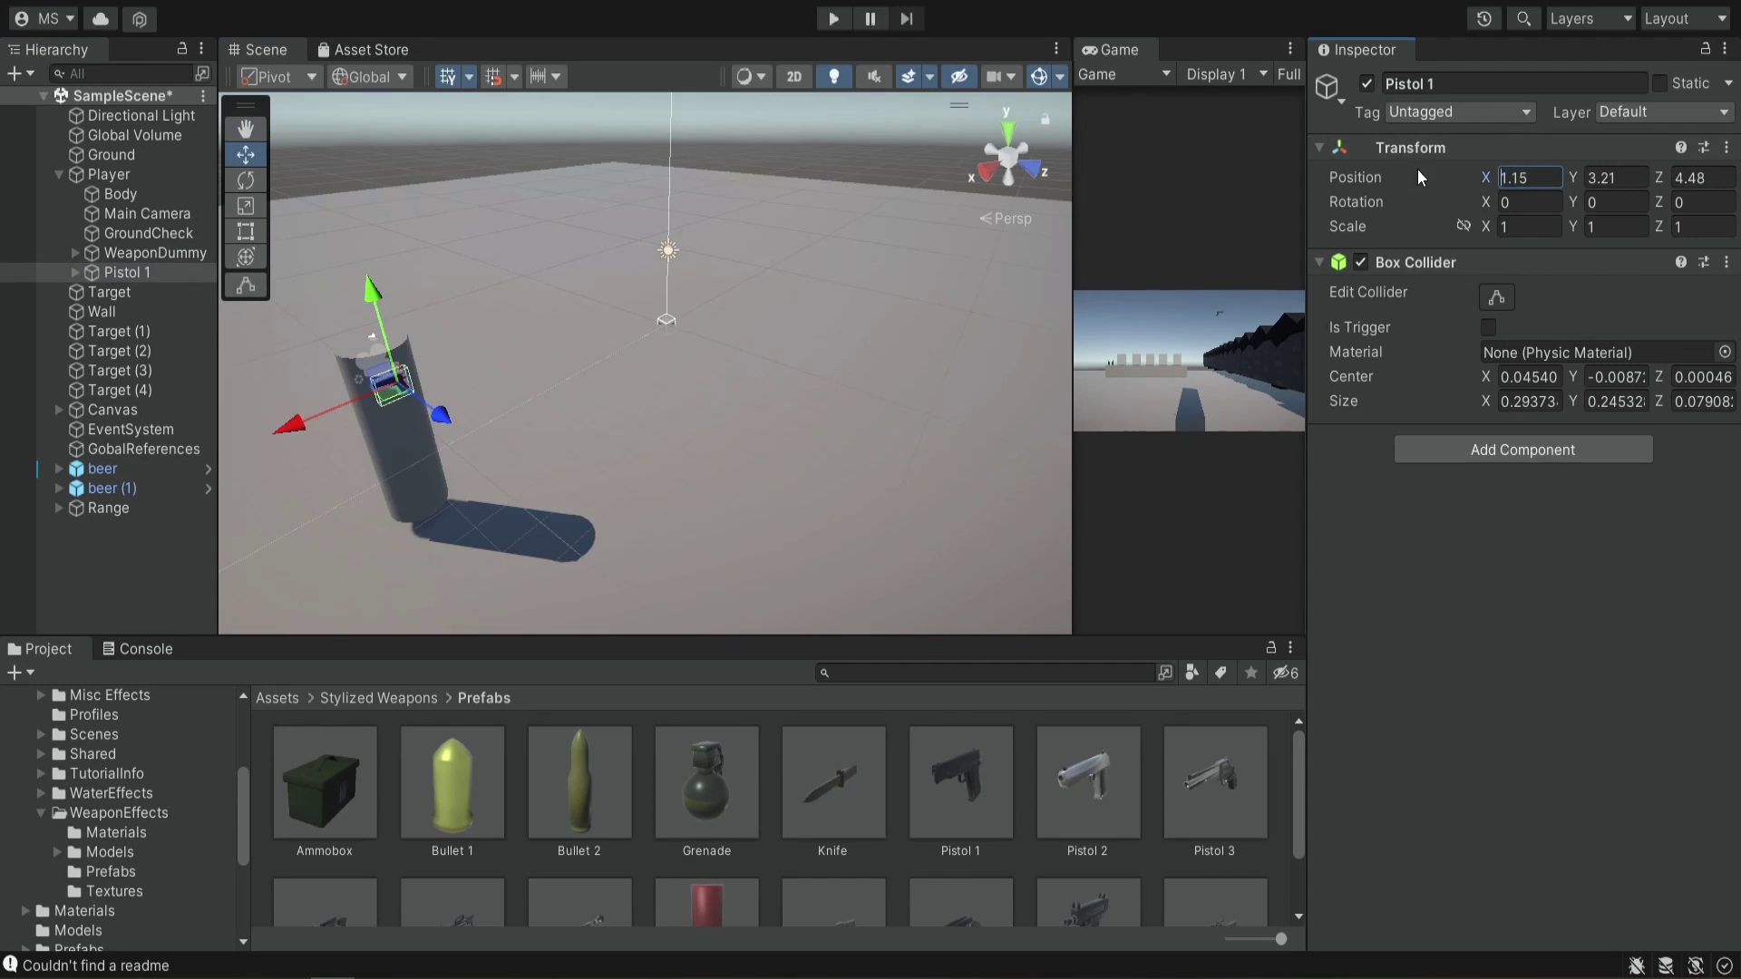
text(0.1)
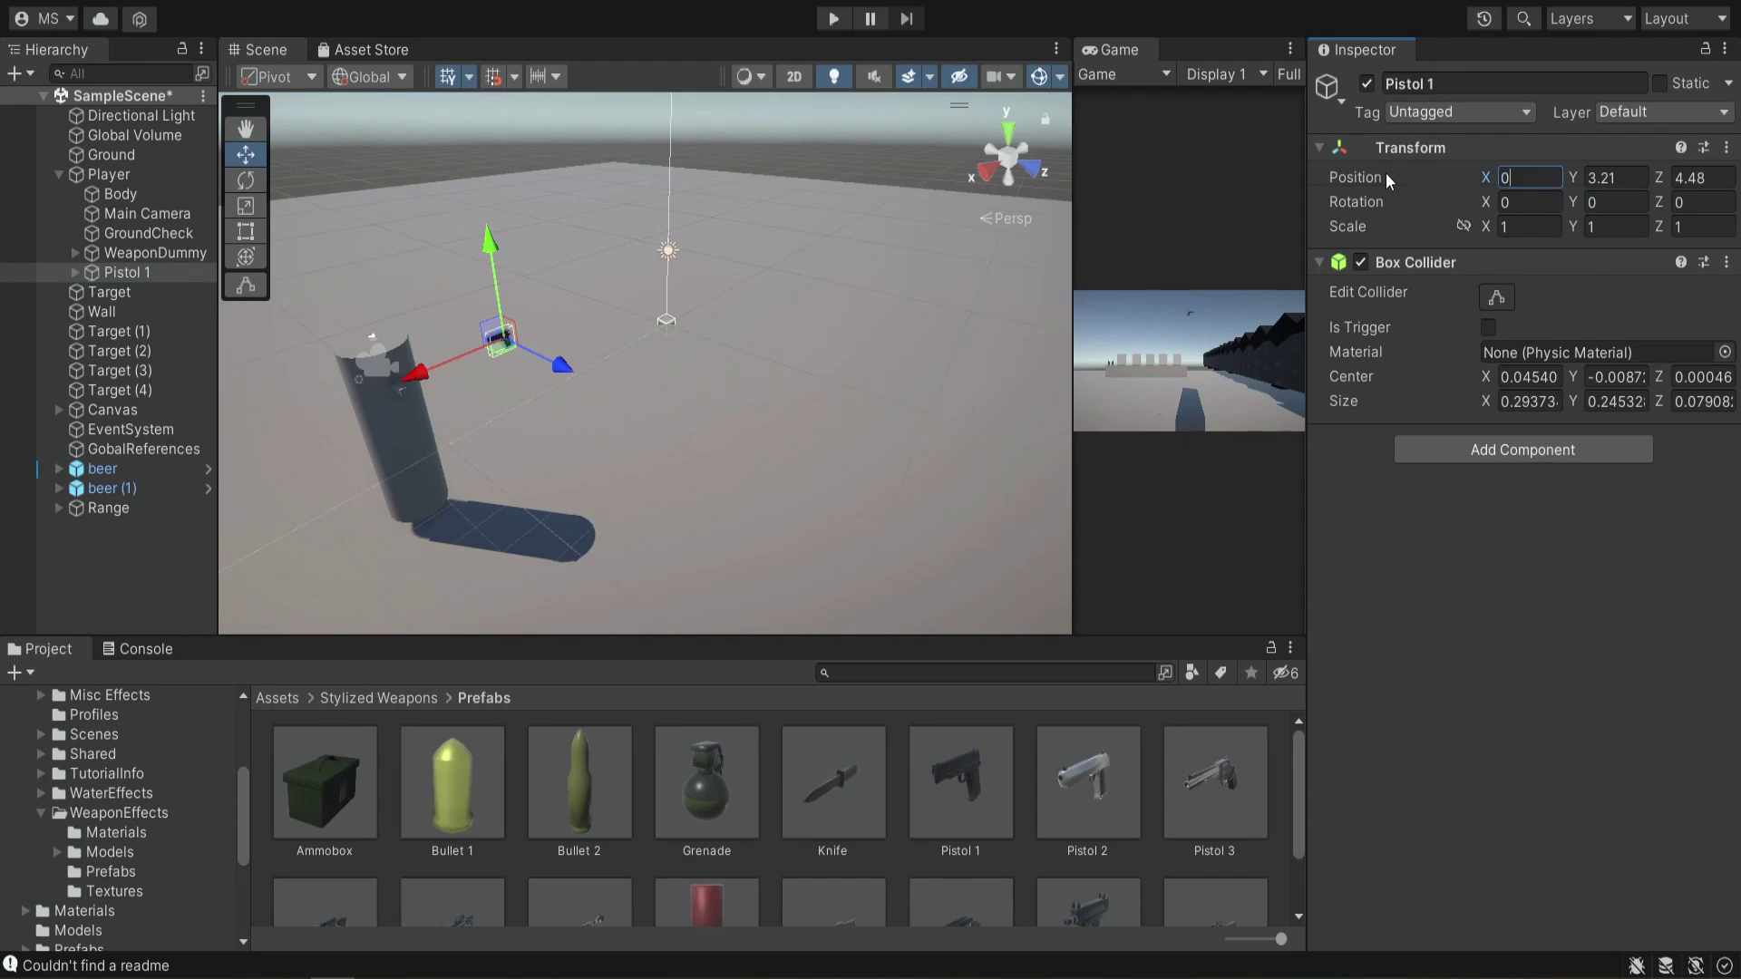
click(1620, 181)
text(1.15)
click(1719, 172)
text(0.6)
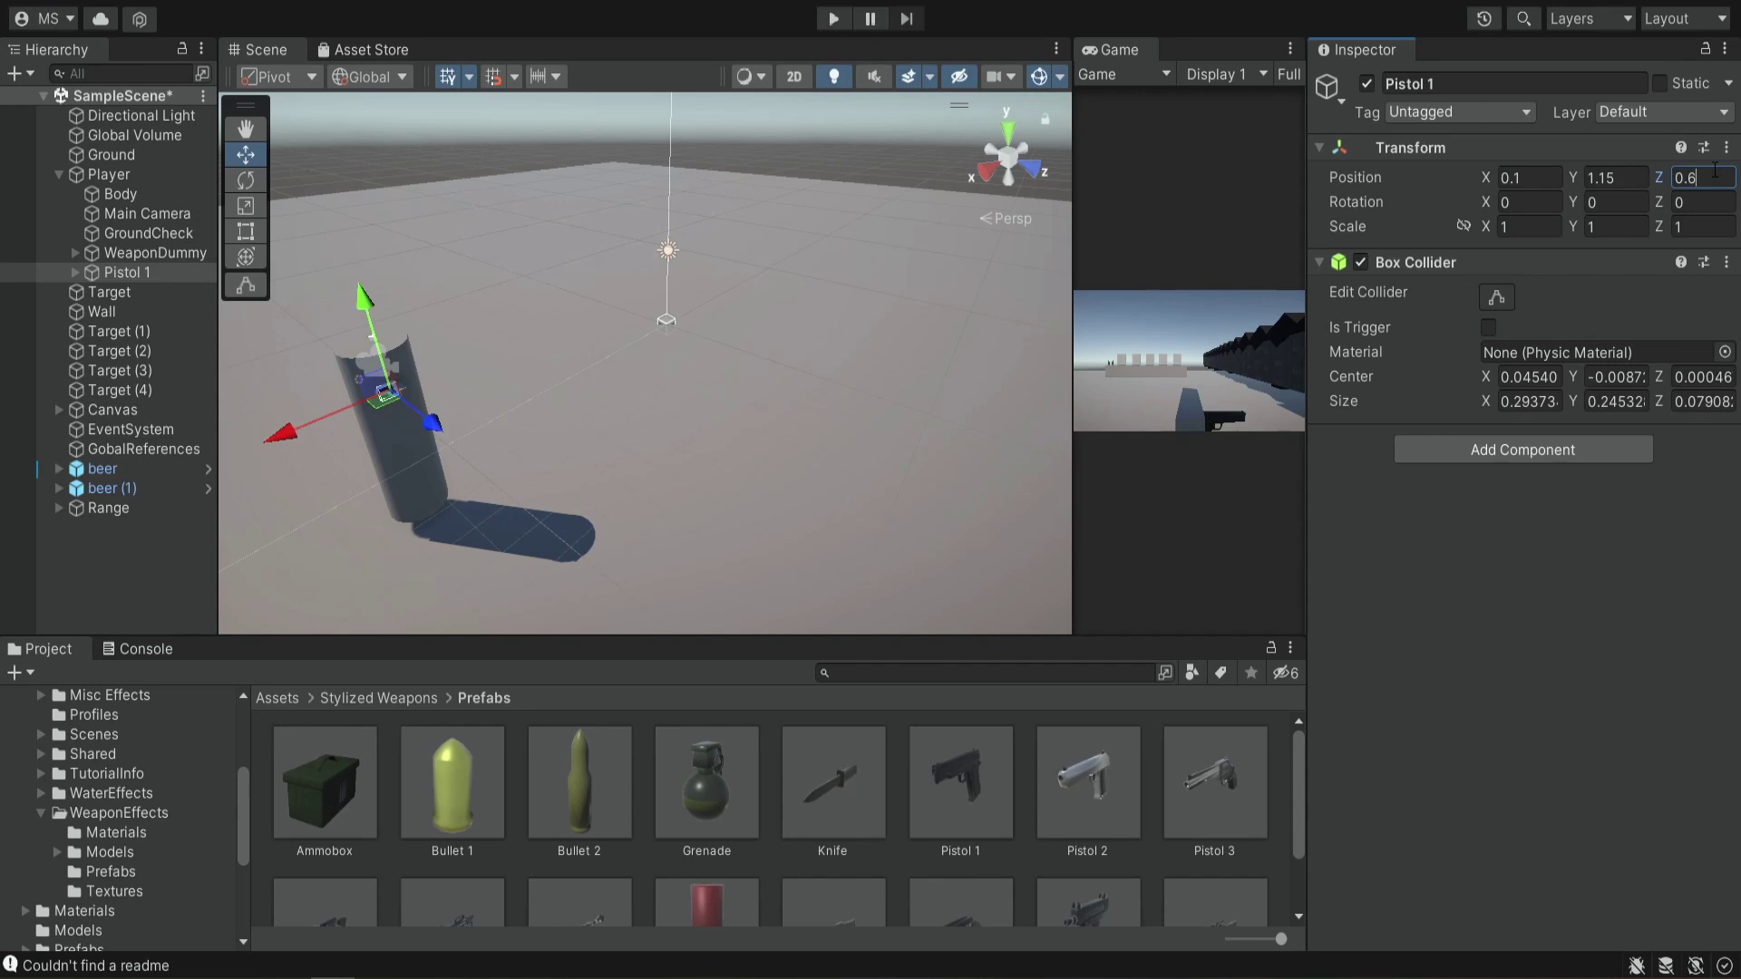
click(1615, 203)
text(-90)
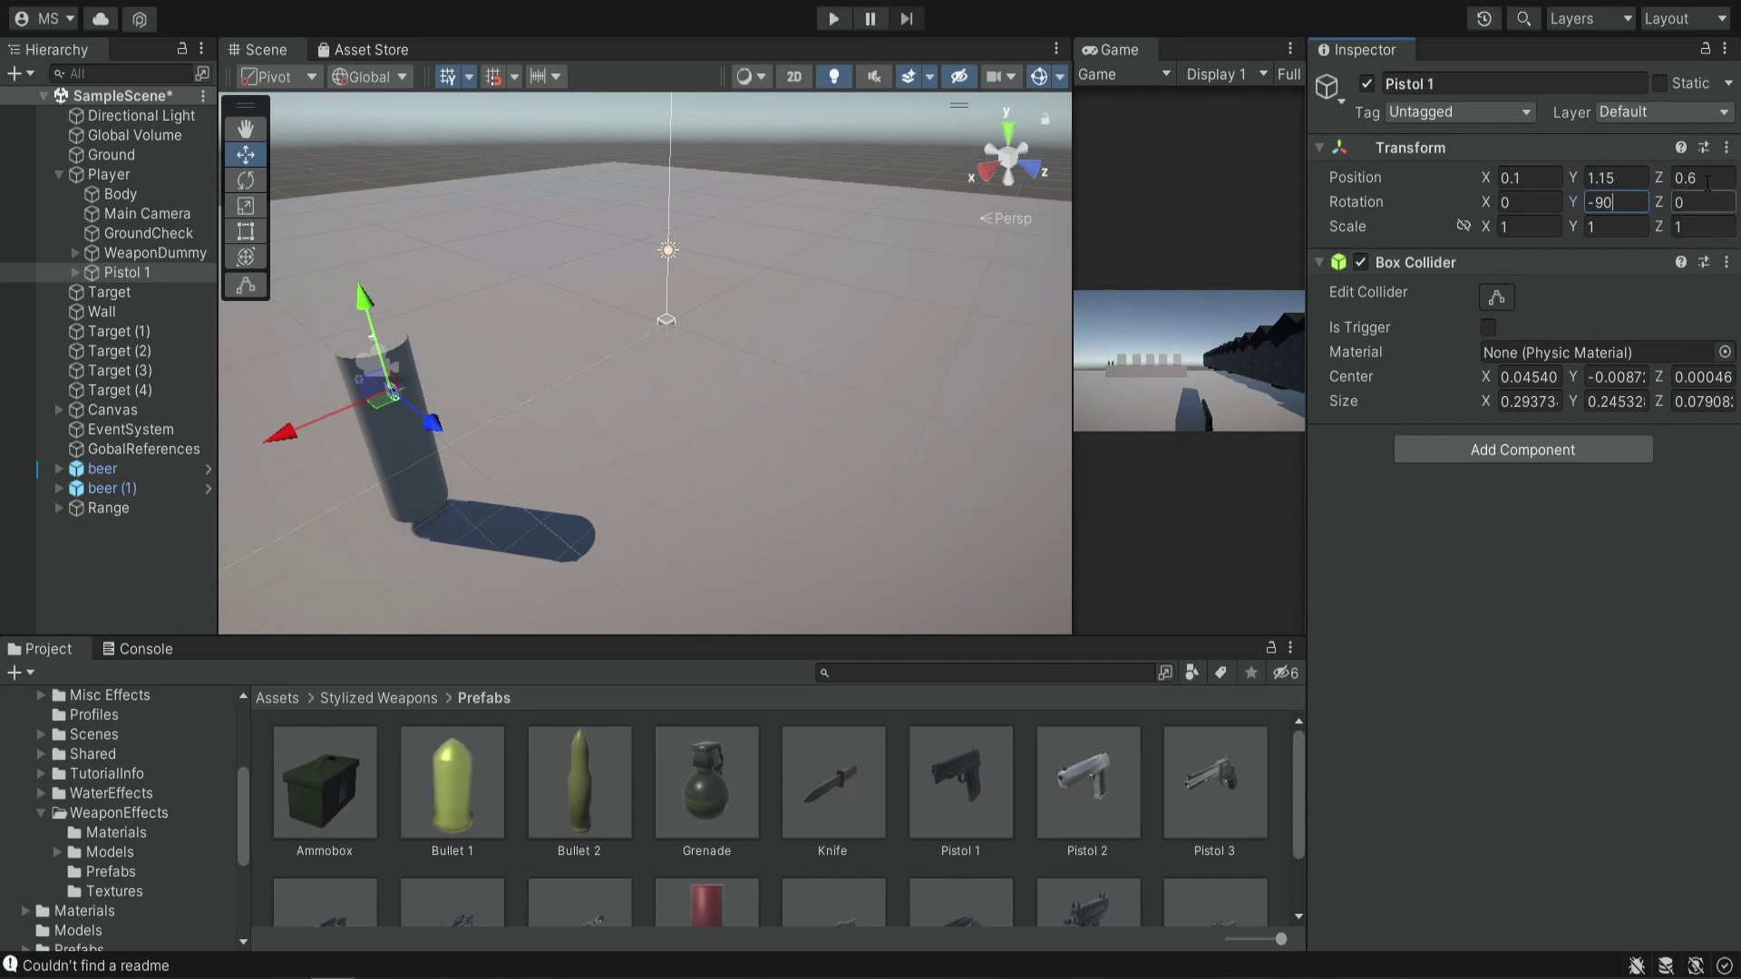
Scale Pistol 1 to 2 on all three axes and enlarge the Game view to check how it looks
click(453, 463)
middle_drag(370, 546, 658, 501)
scroll(957, 378, up, 5)
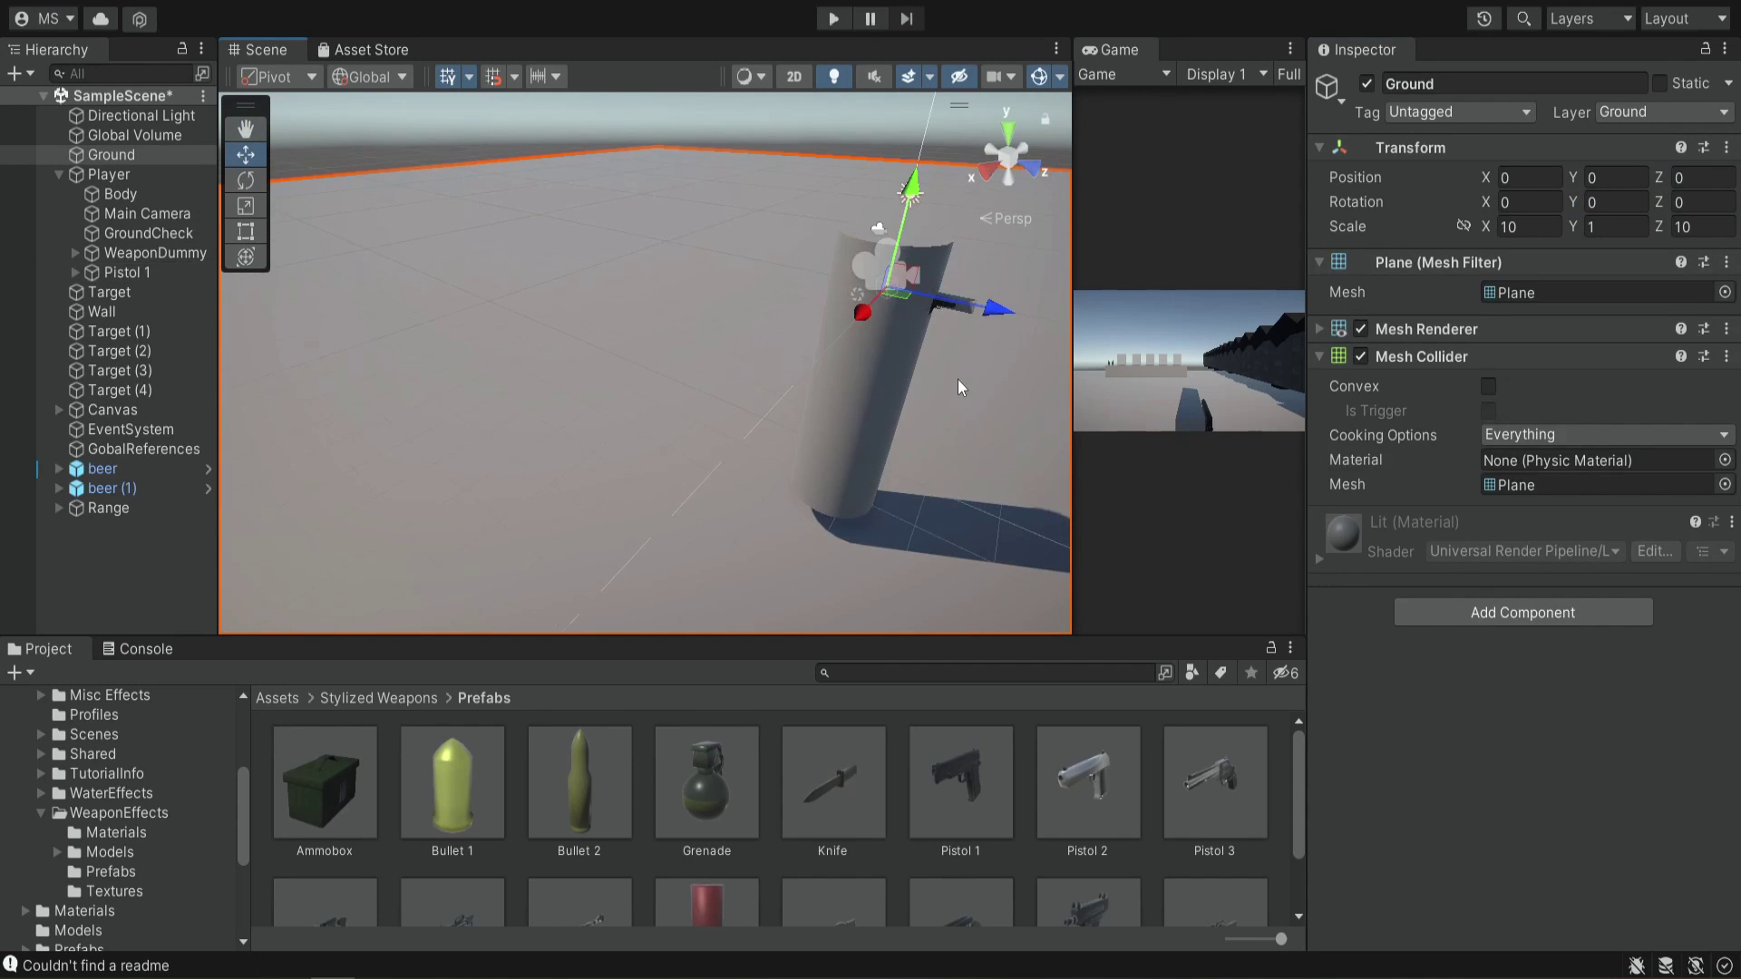
middle_drag(986, 408, 715, 477)
scroll(544, 515, up, 3)
middle_drag(513, 528, 627, 471)
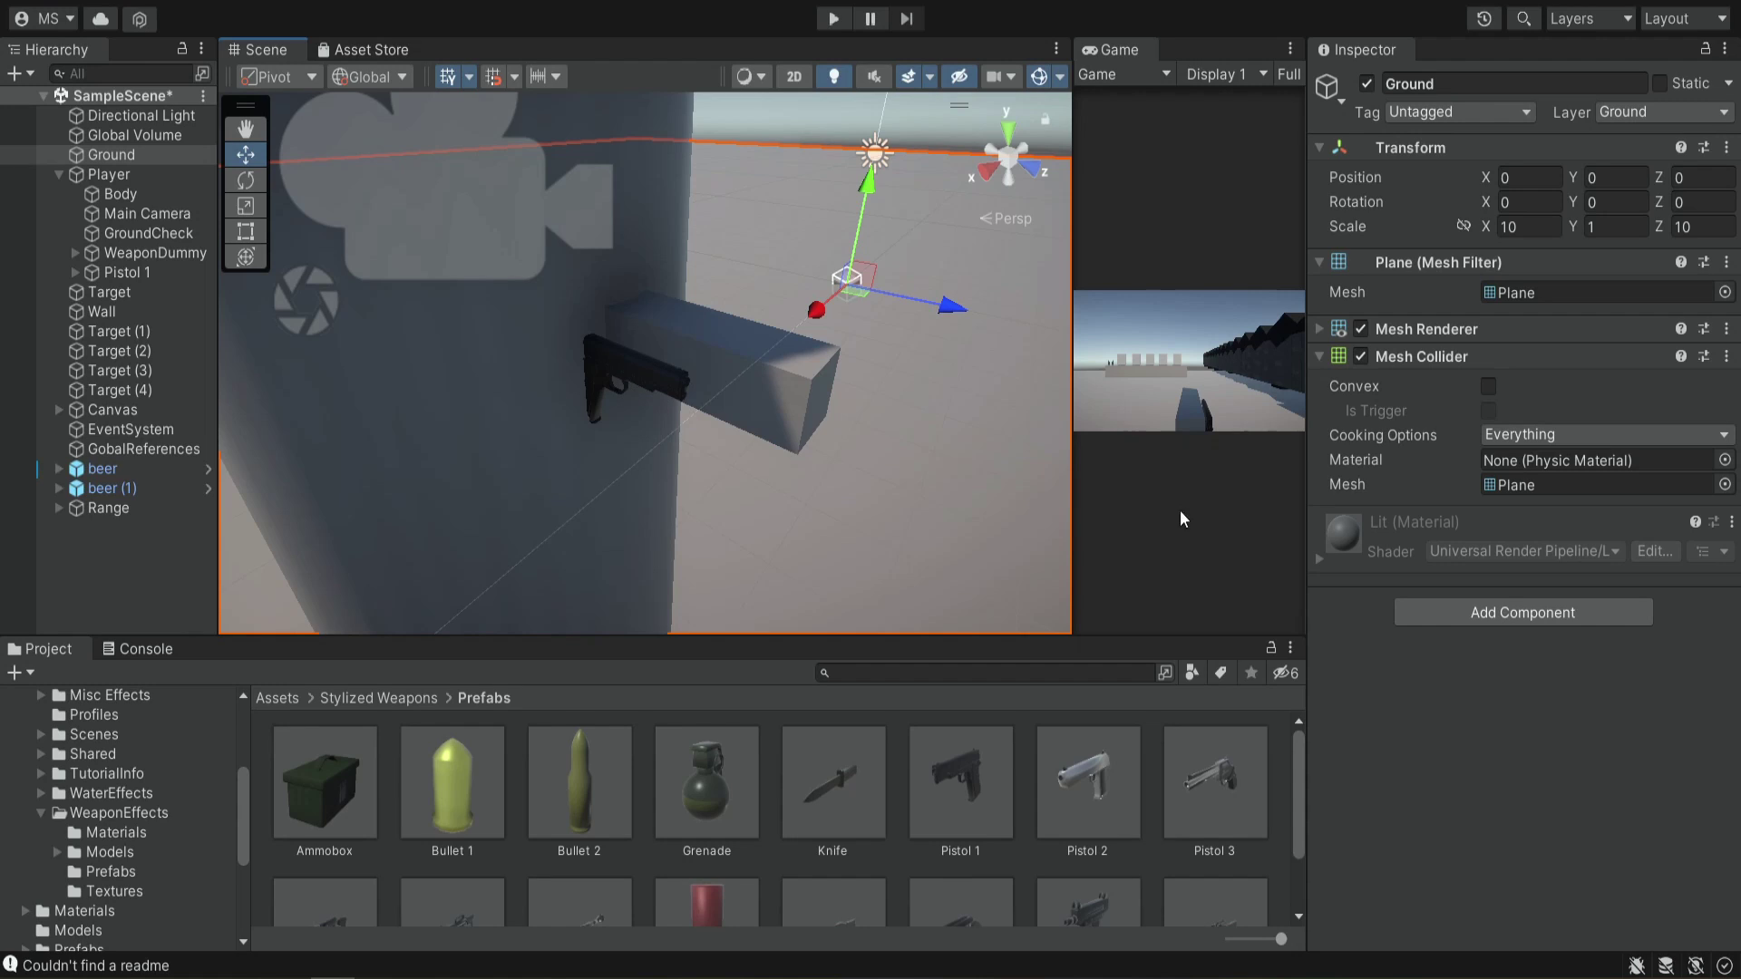
click(1528, 227)
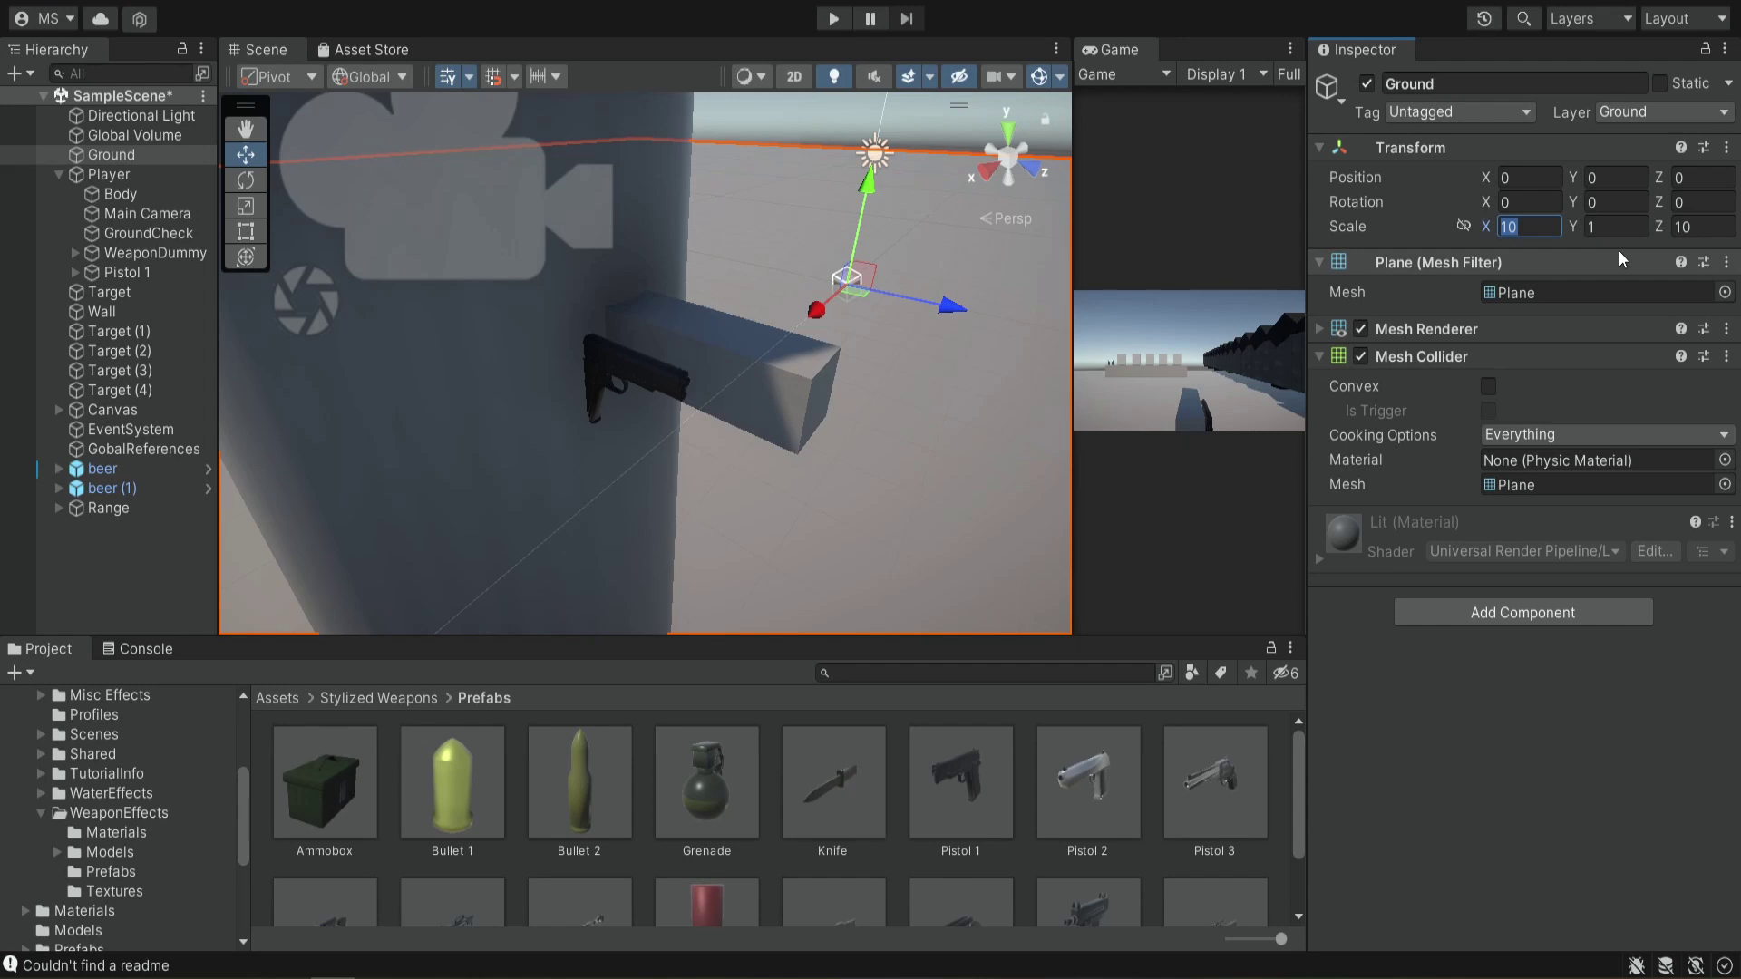
click(113, 272)
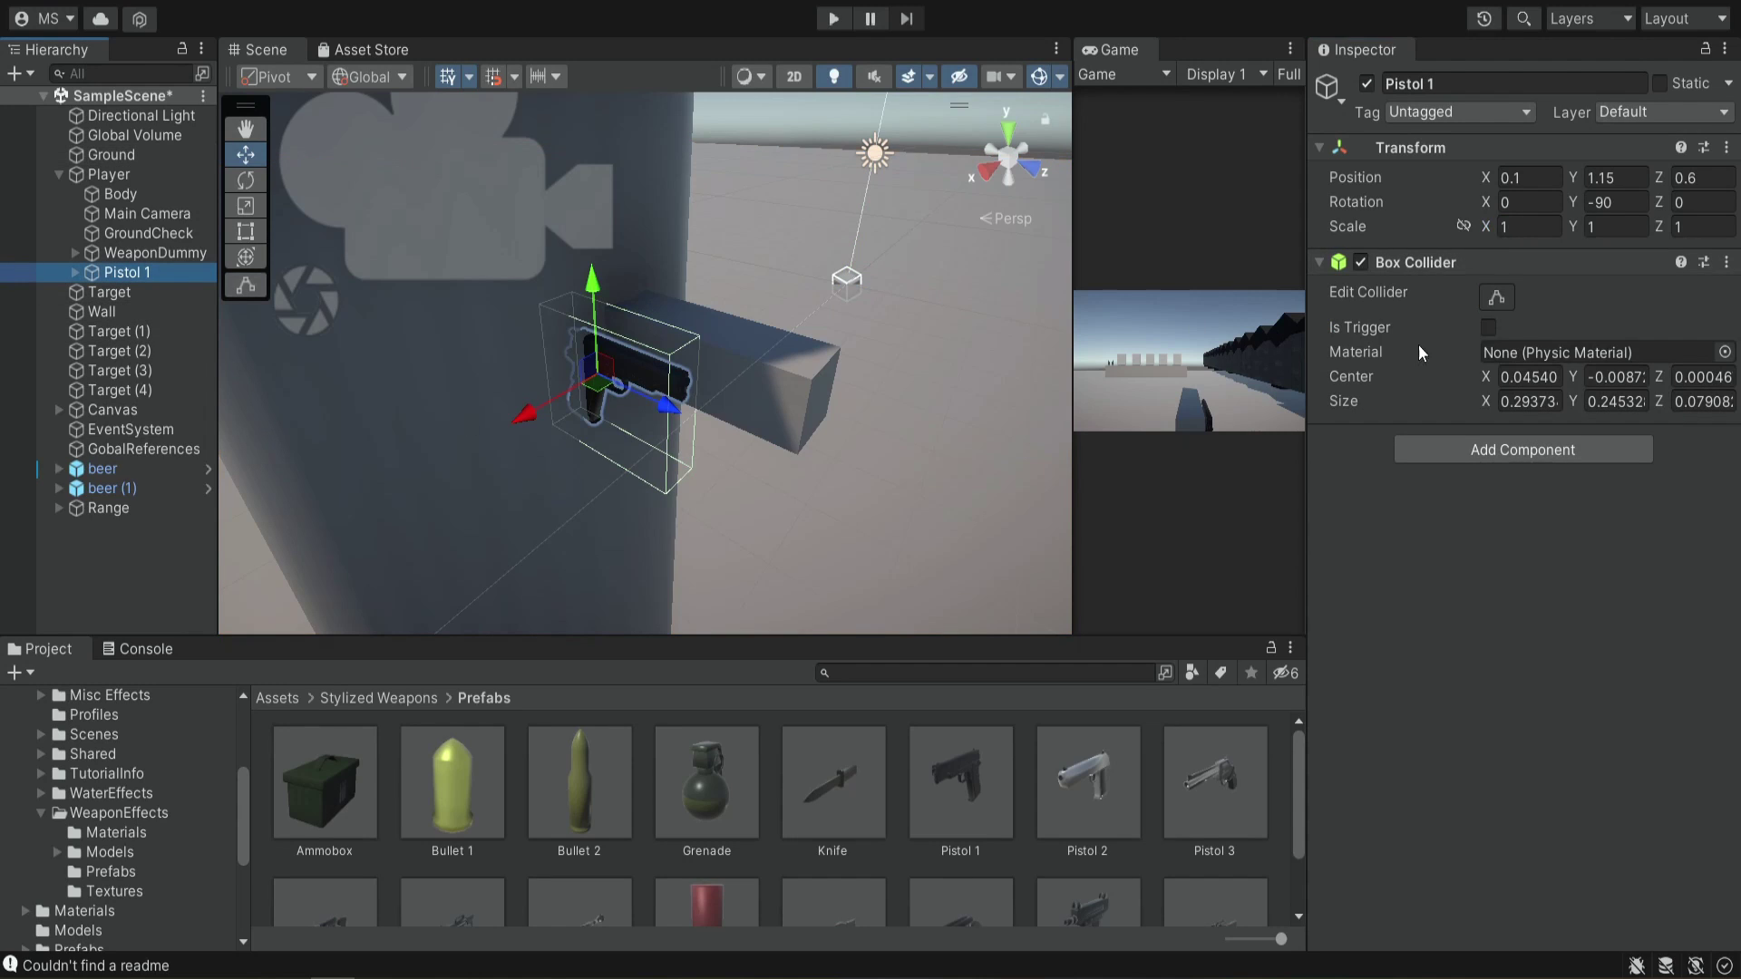
text(2)
key(Tab)
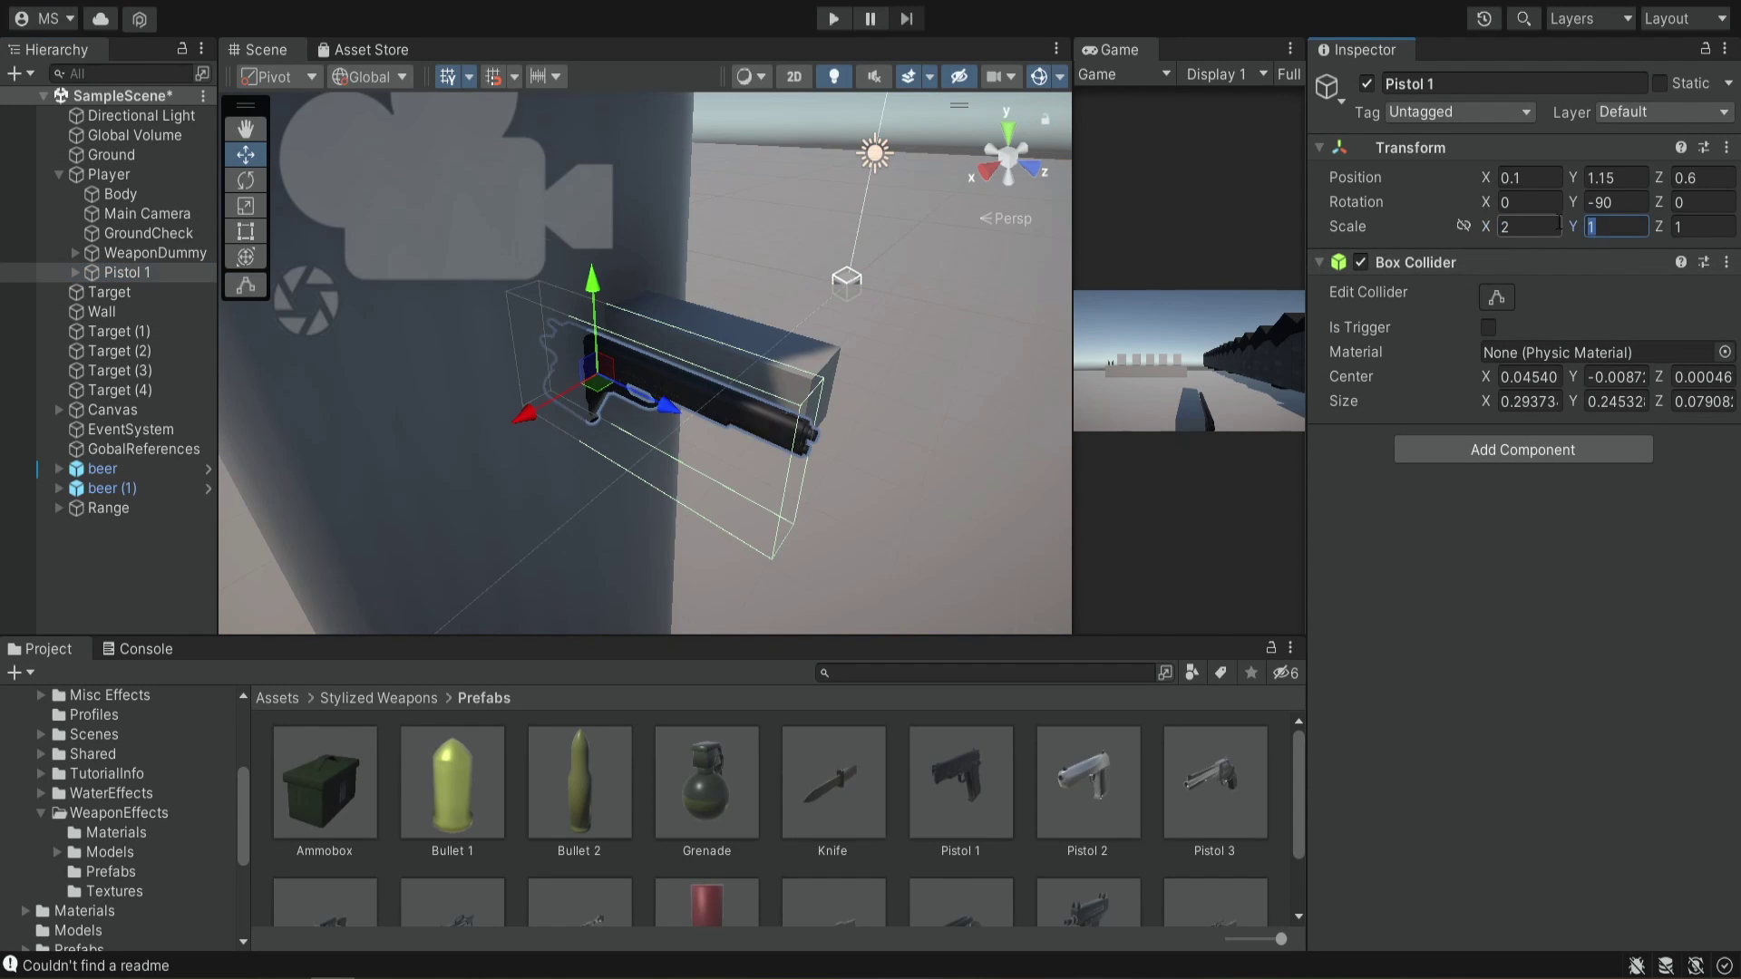
text(2)
click(1668, 228)
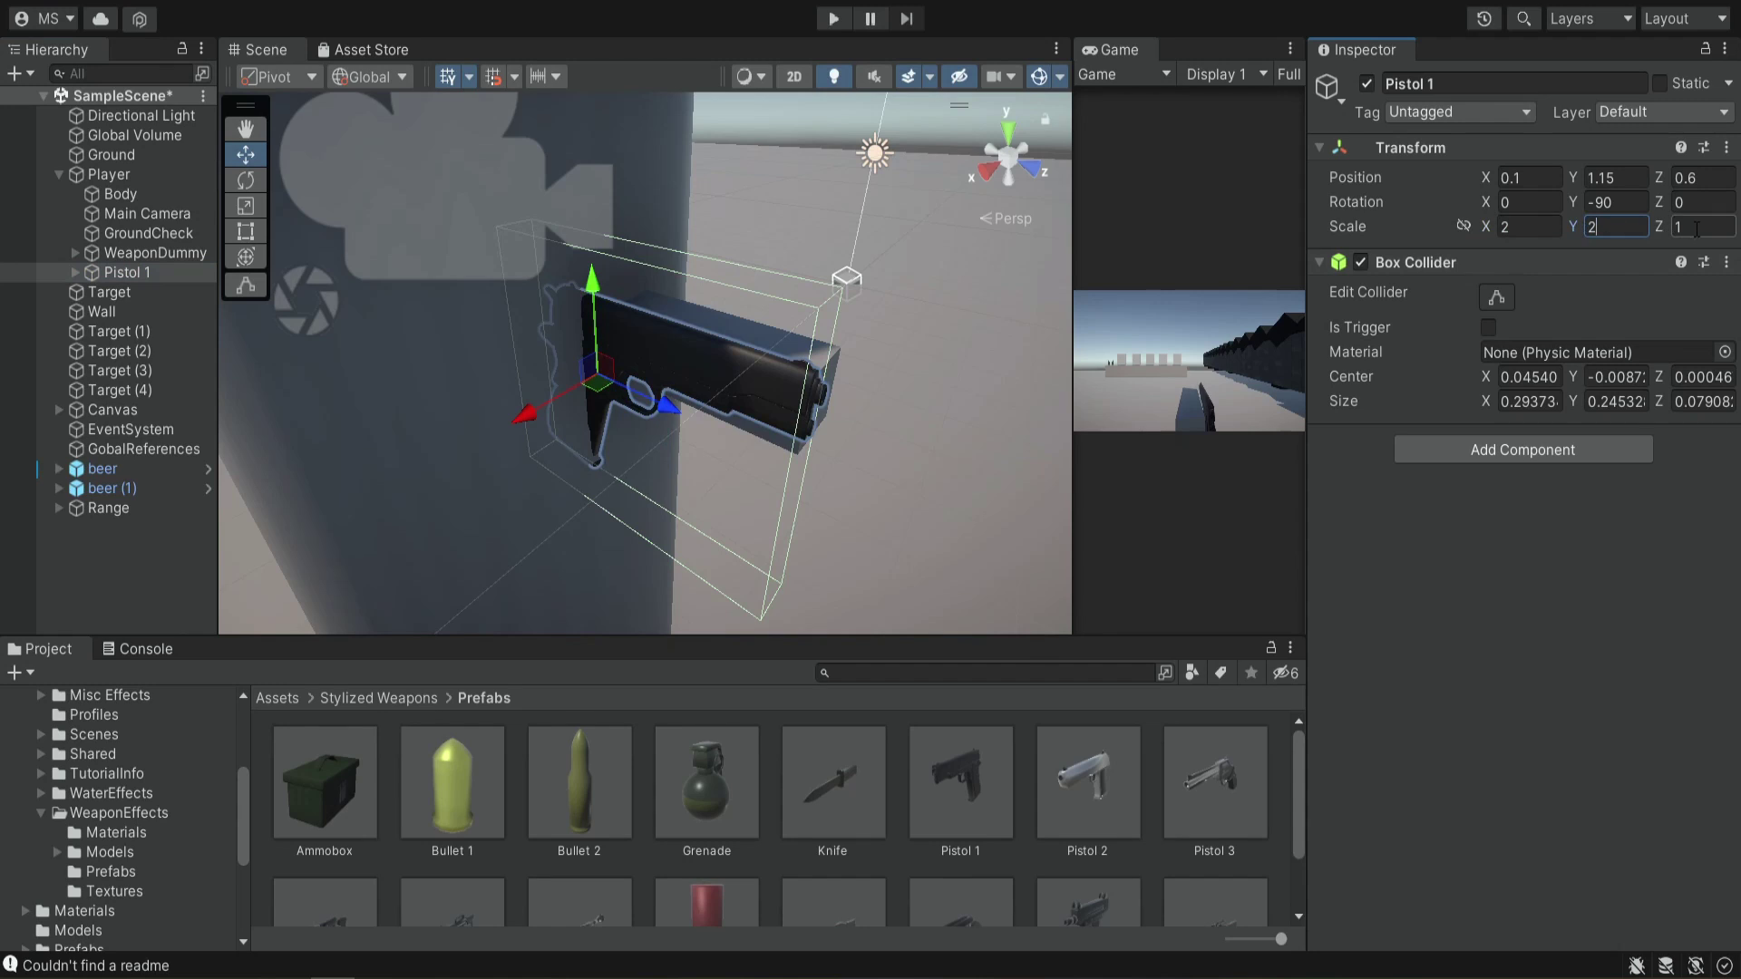
text(2)
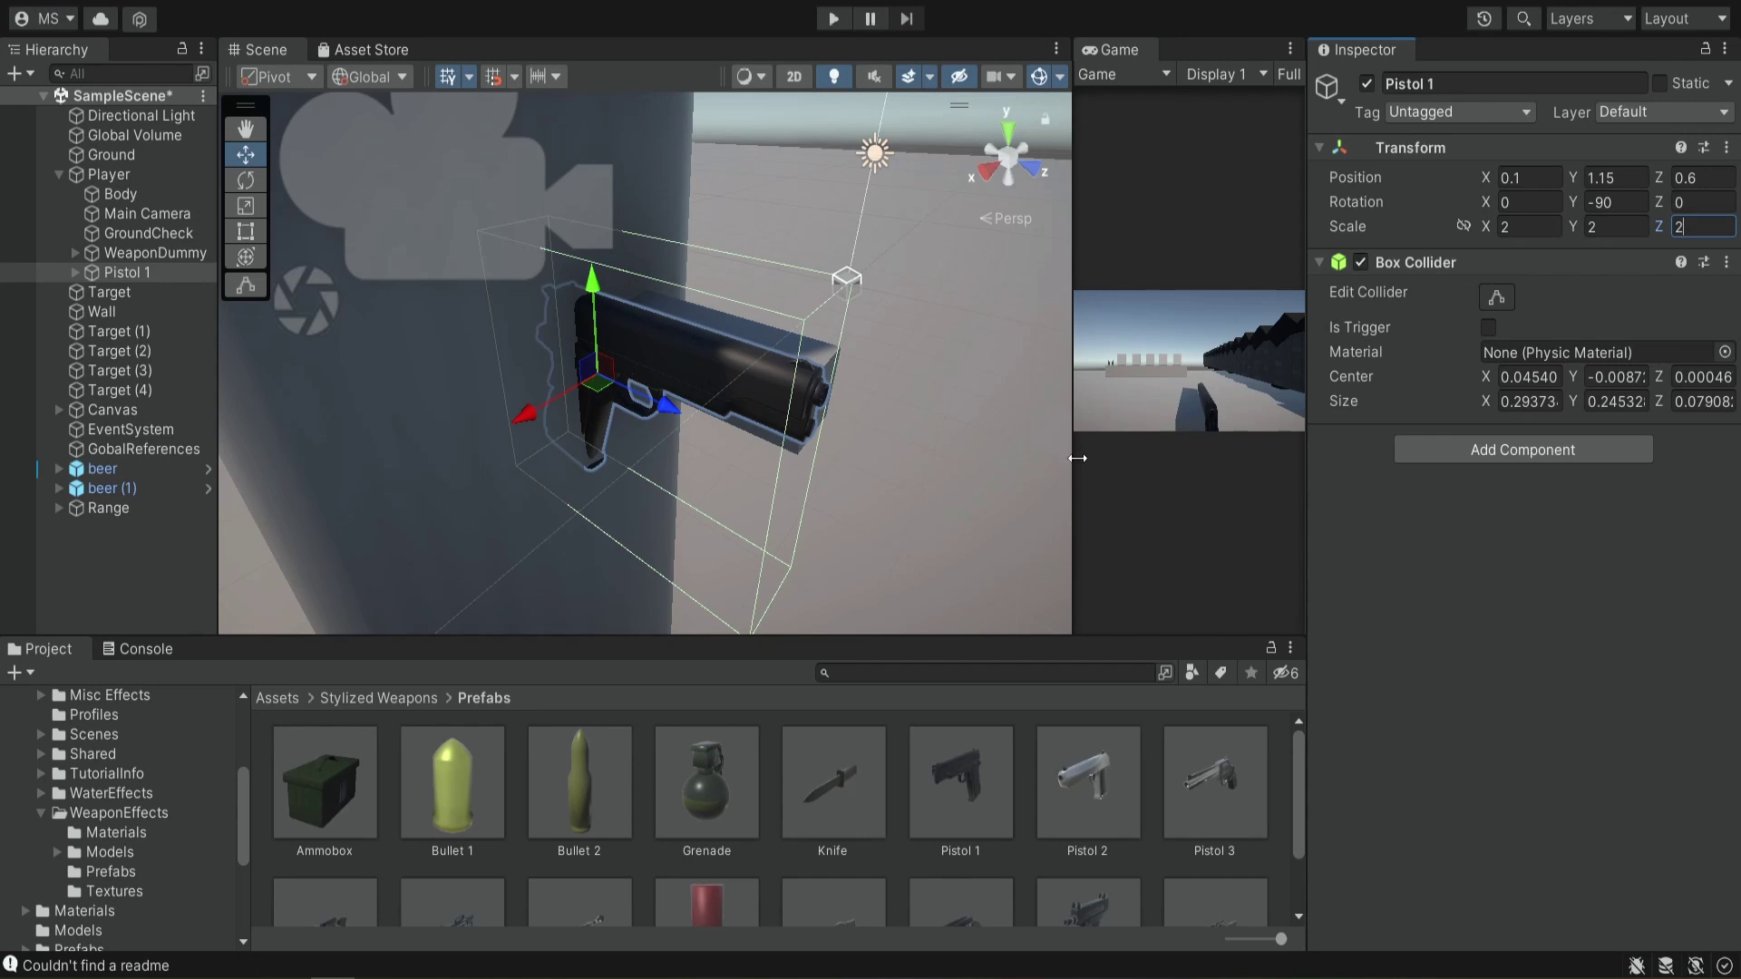
drag(1077, 458, 598, 458)
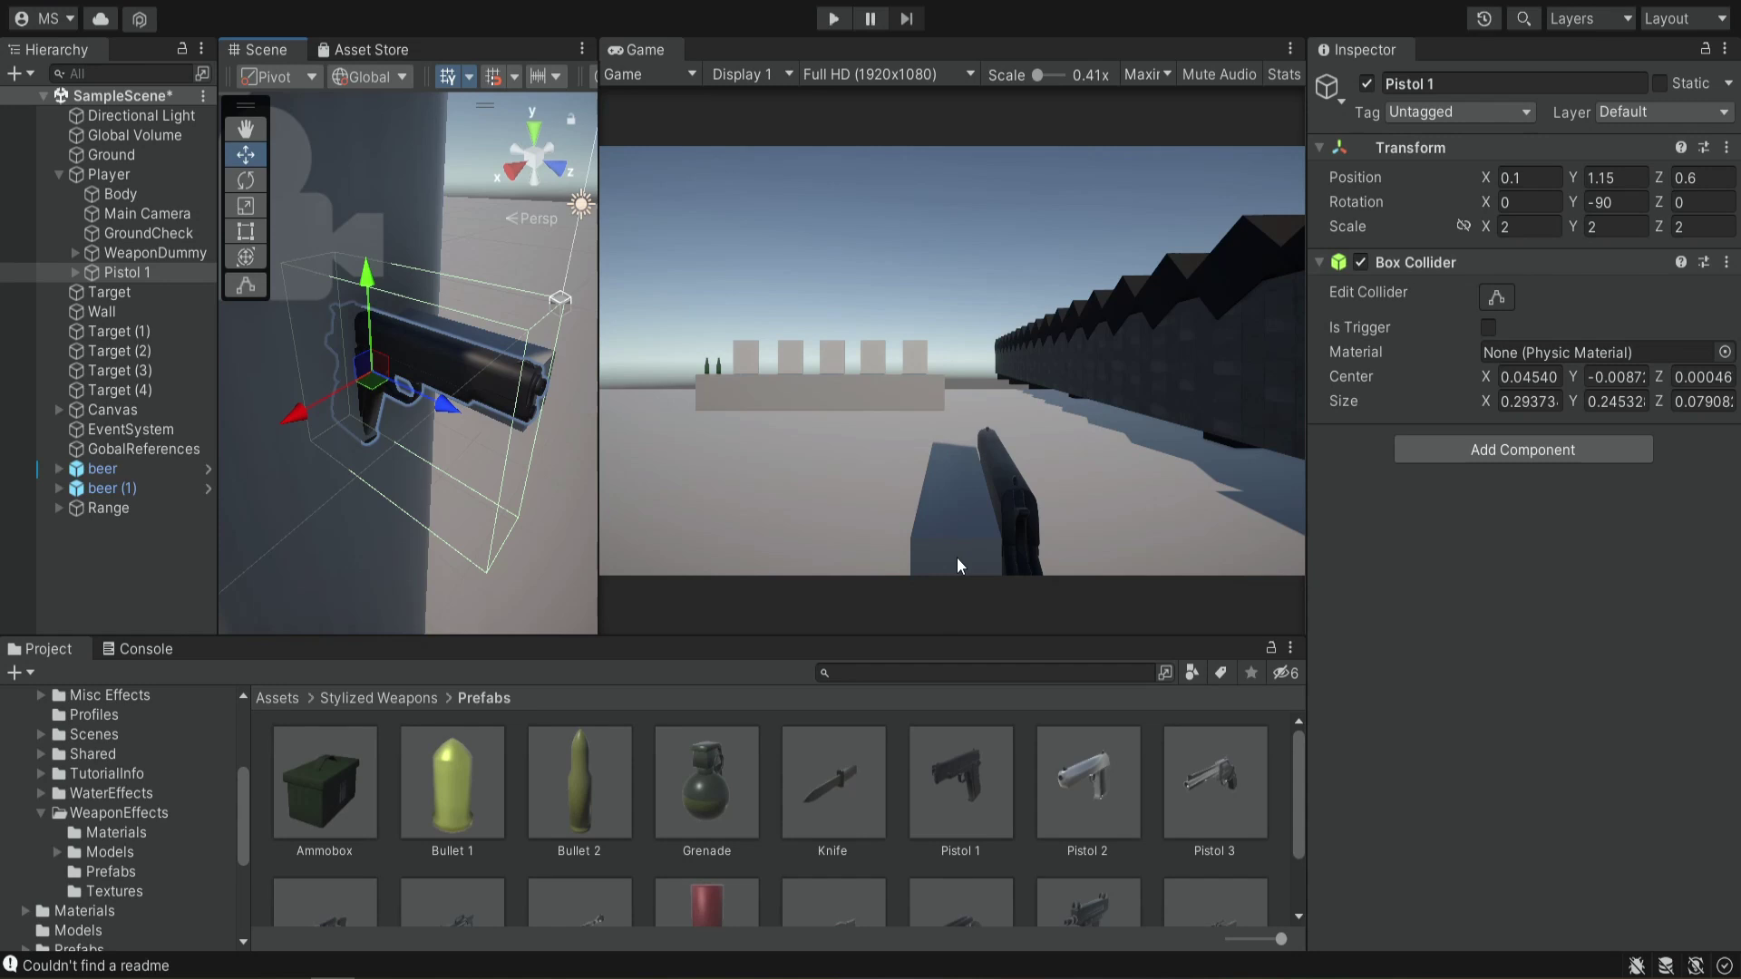
Move the BulletSpawn object from WeaponDummy to Pistol 1 as its child, widening the hierarchy for room
click(76, 252)
drag(217, 315, 284, 308)
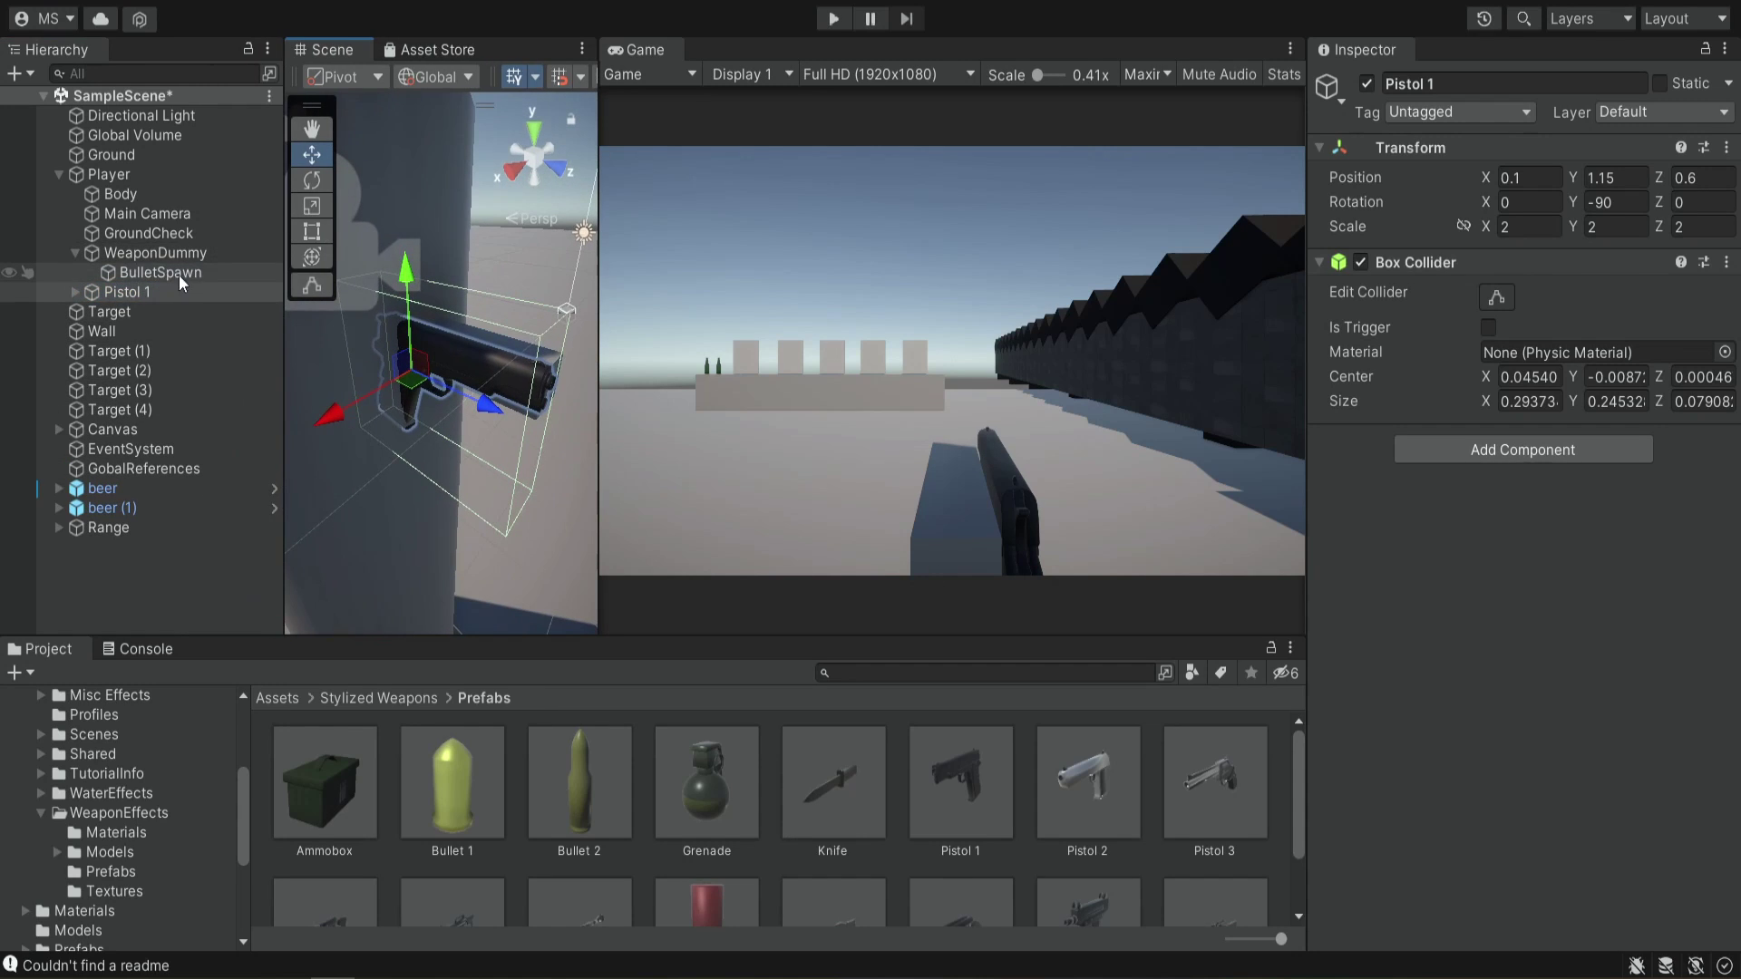
click(159, 271)
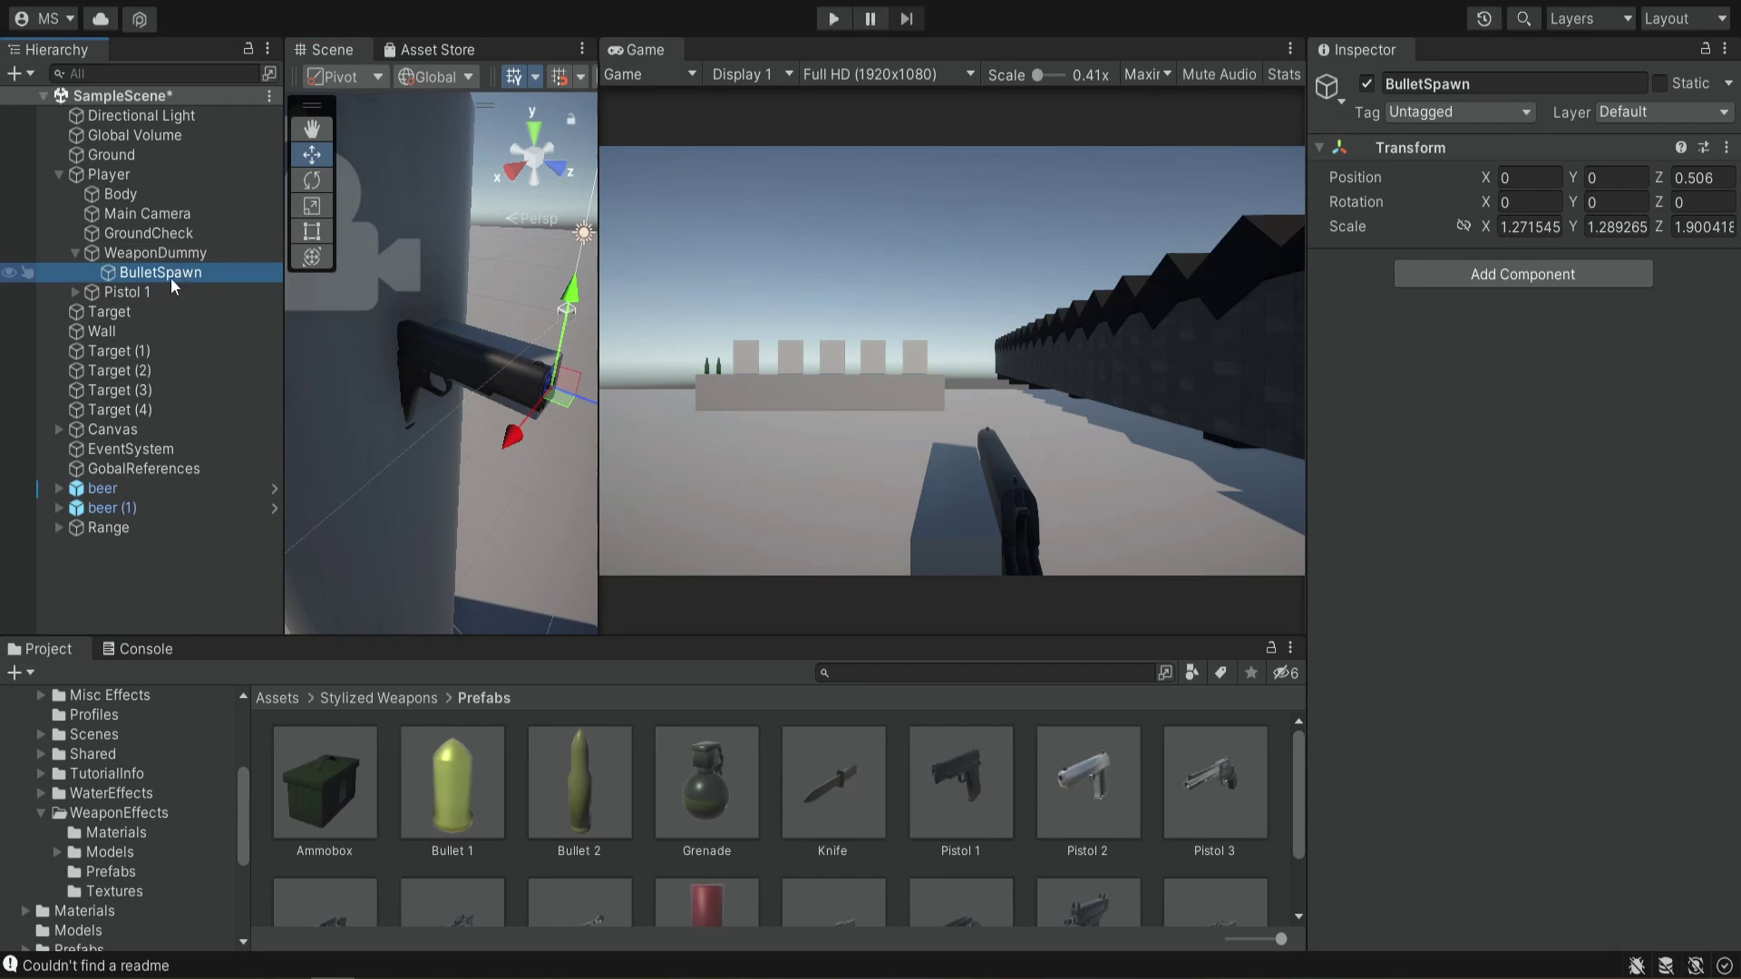
drag(158, 275, 145, 292)
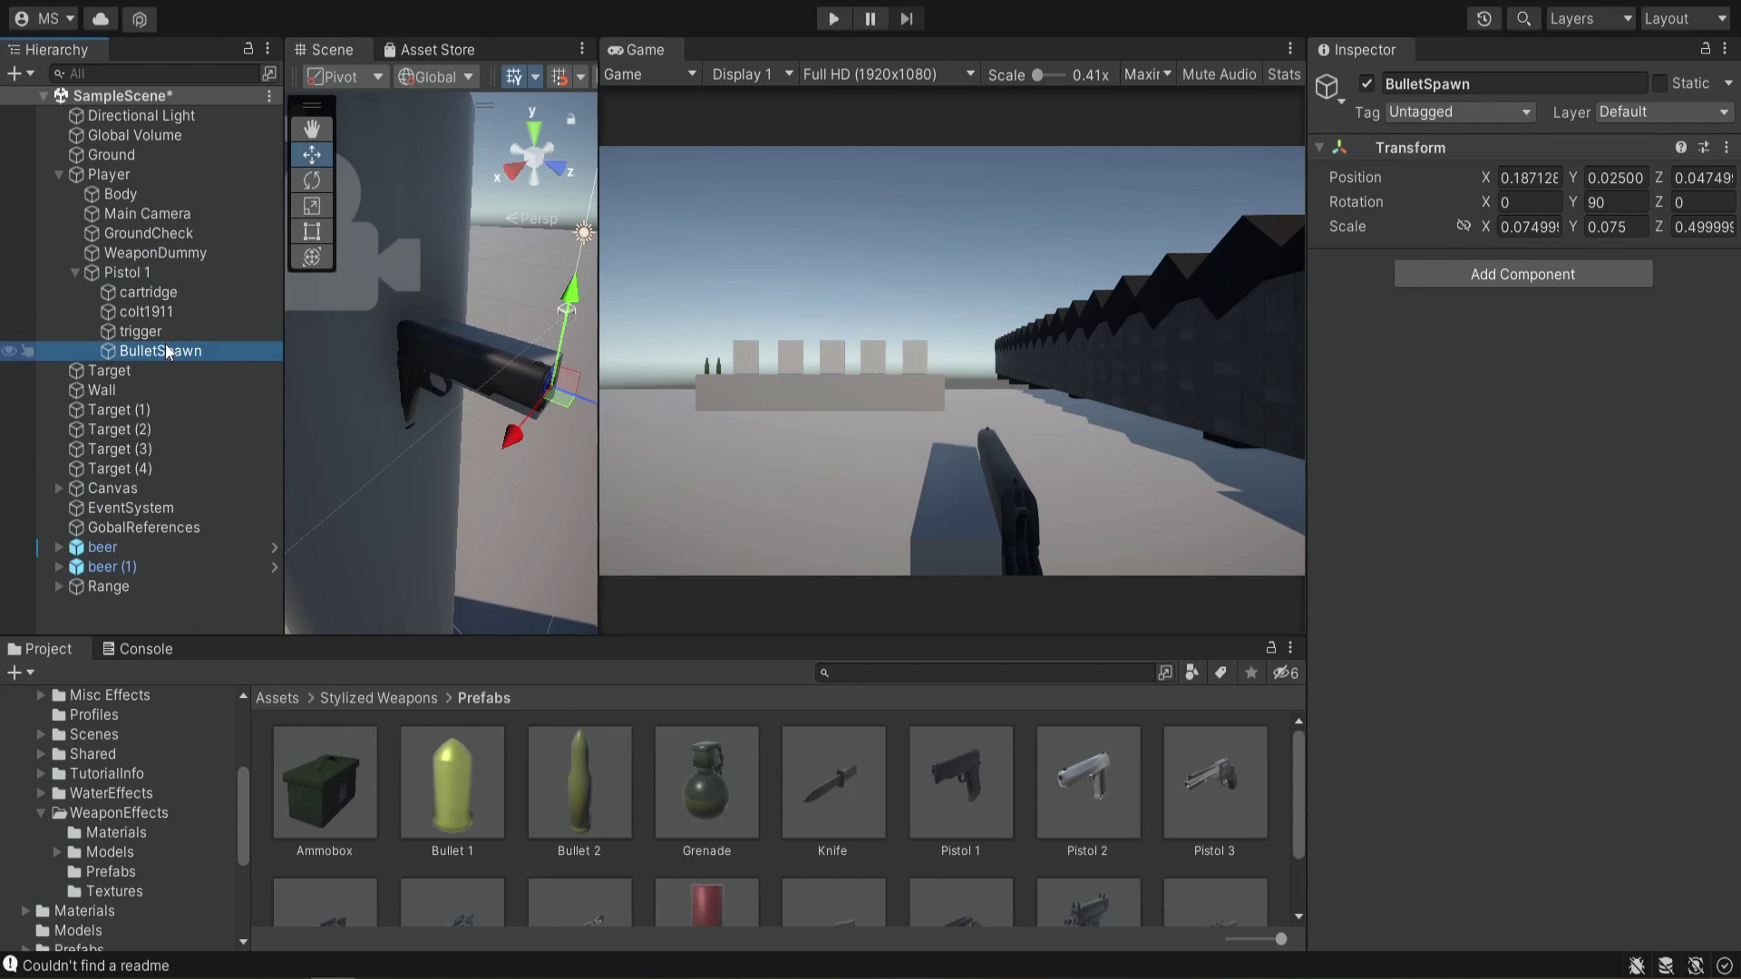
Position BulletSpawn at the pistol's muzzle, at about X 0.201, Y 0.056, Z 0, and enlarge the Scene view
double_click(173, 350)
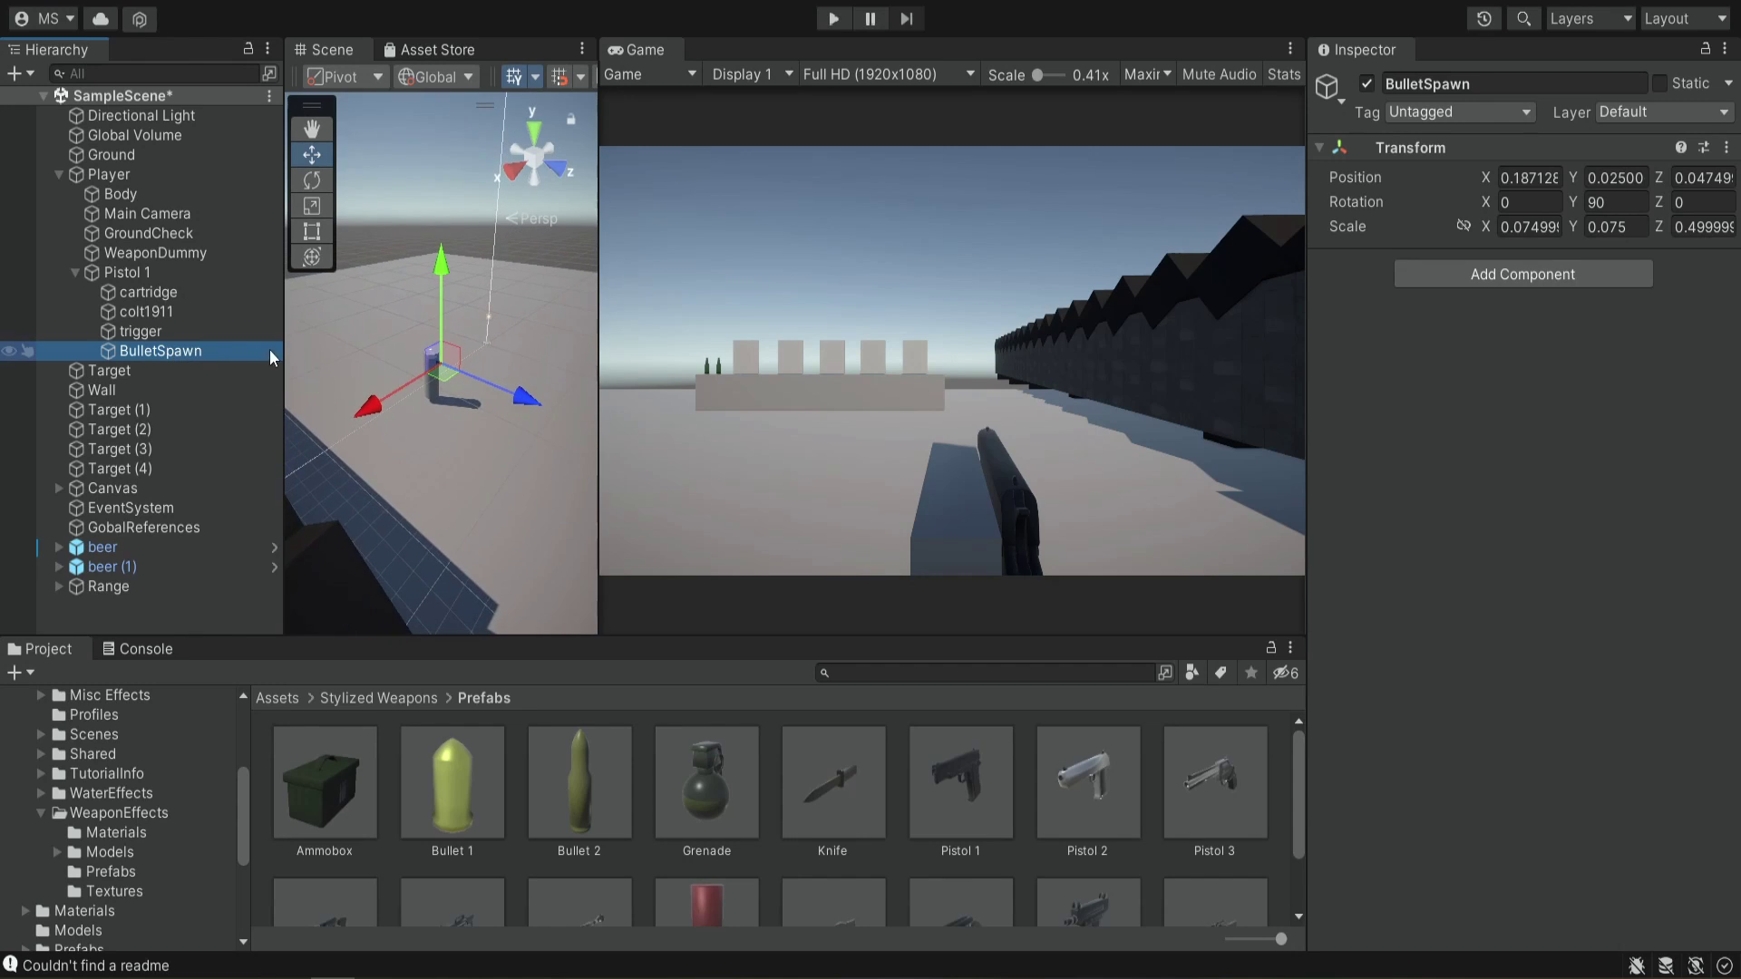
double_click(158, 348)
scroll(351, 335, up, 10)
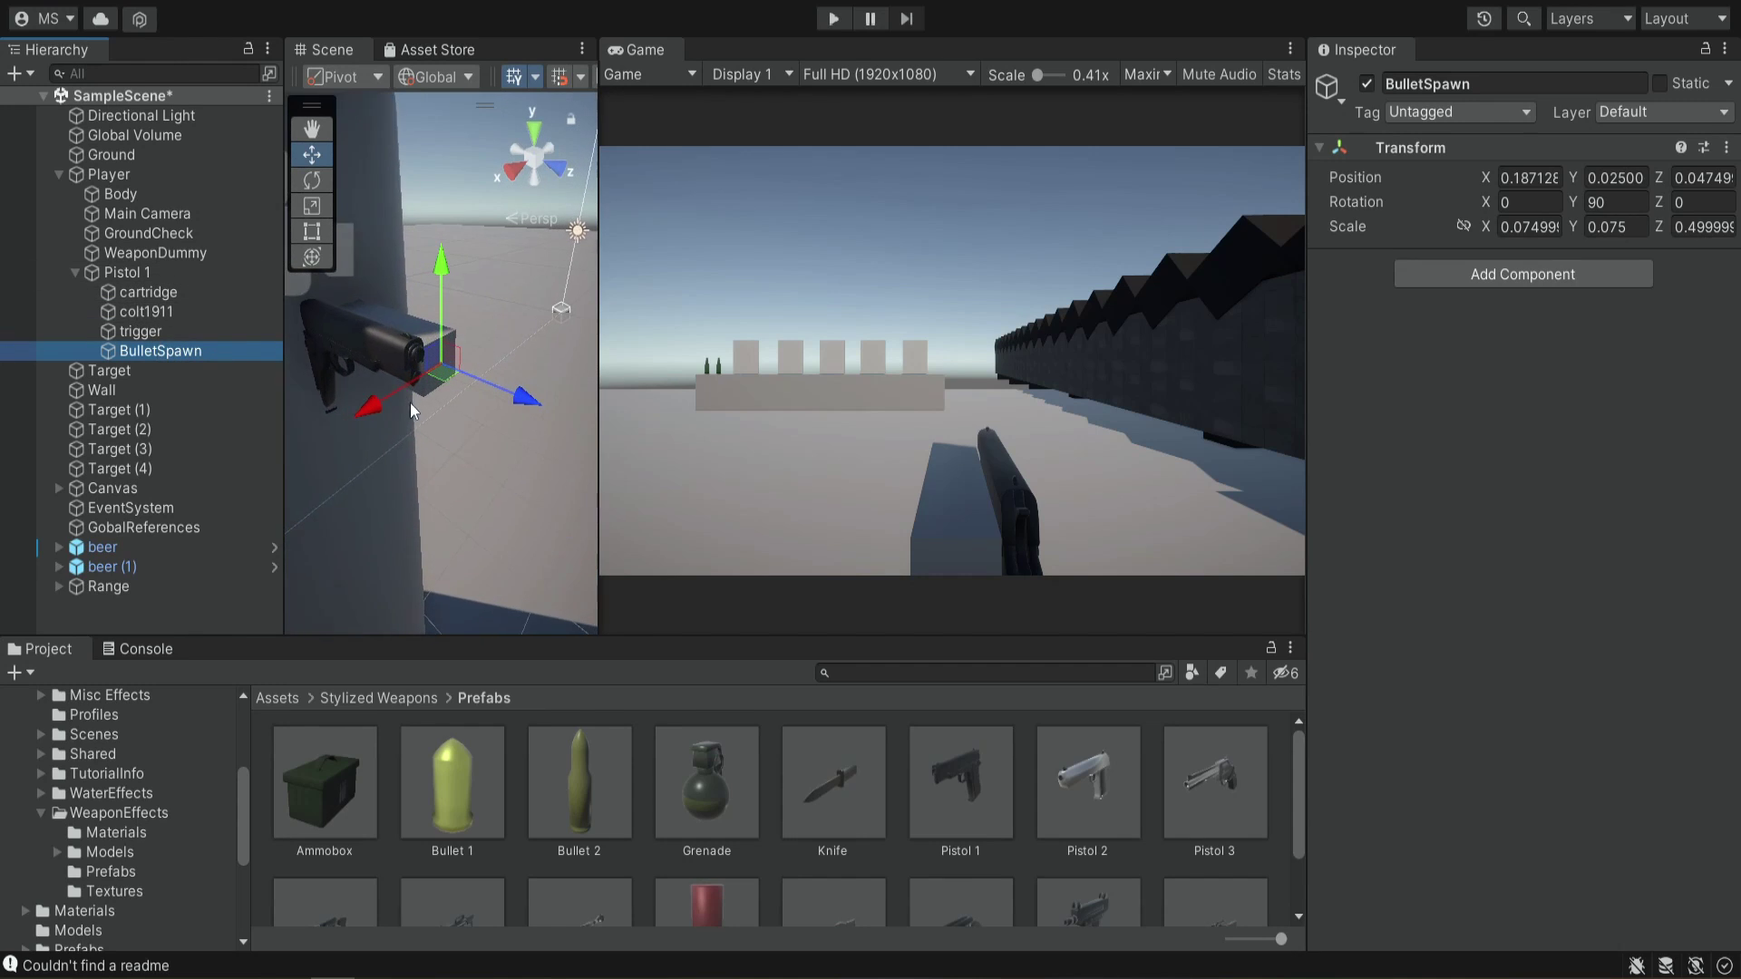
scroll(417, 390, up, 3)
drag(377, 405, 301, 453)
drag(598, 381, 1193, 381)
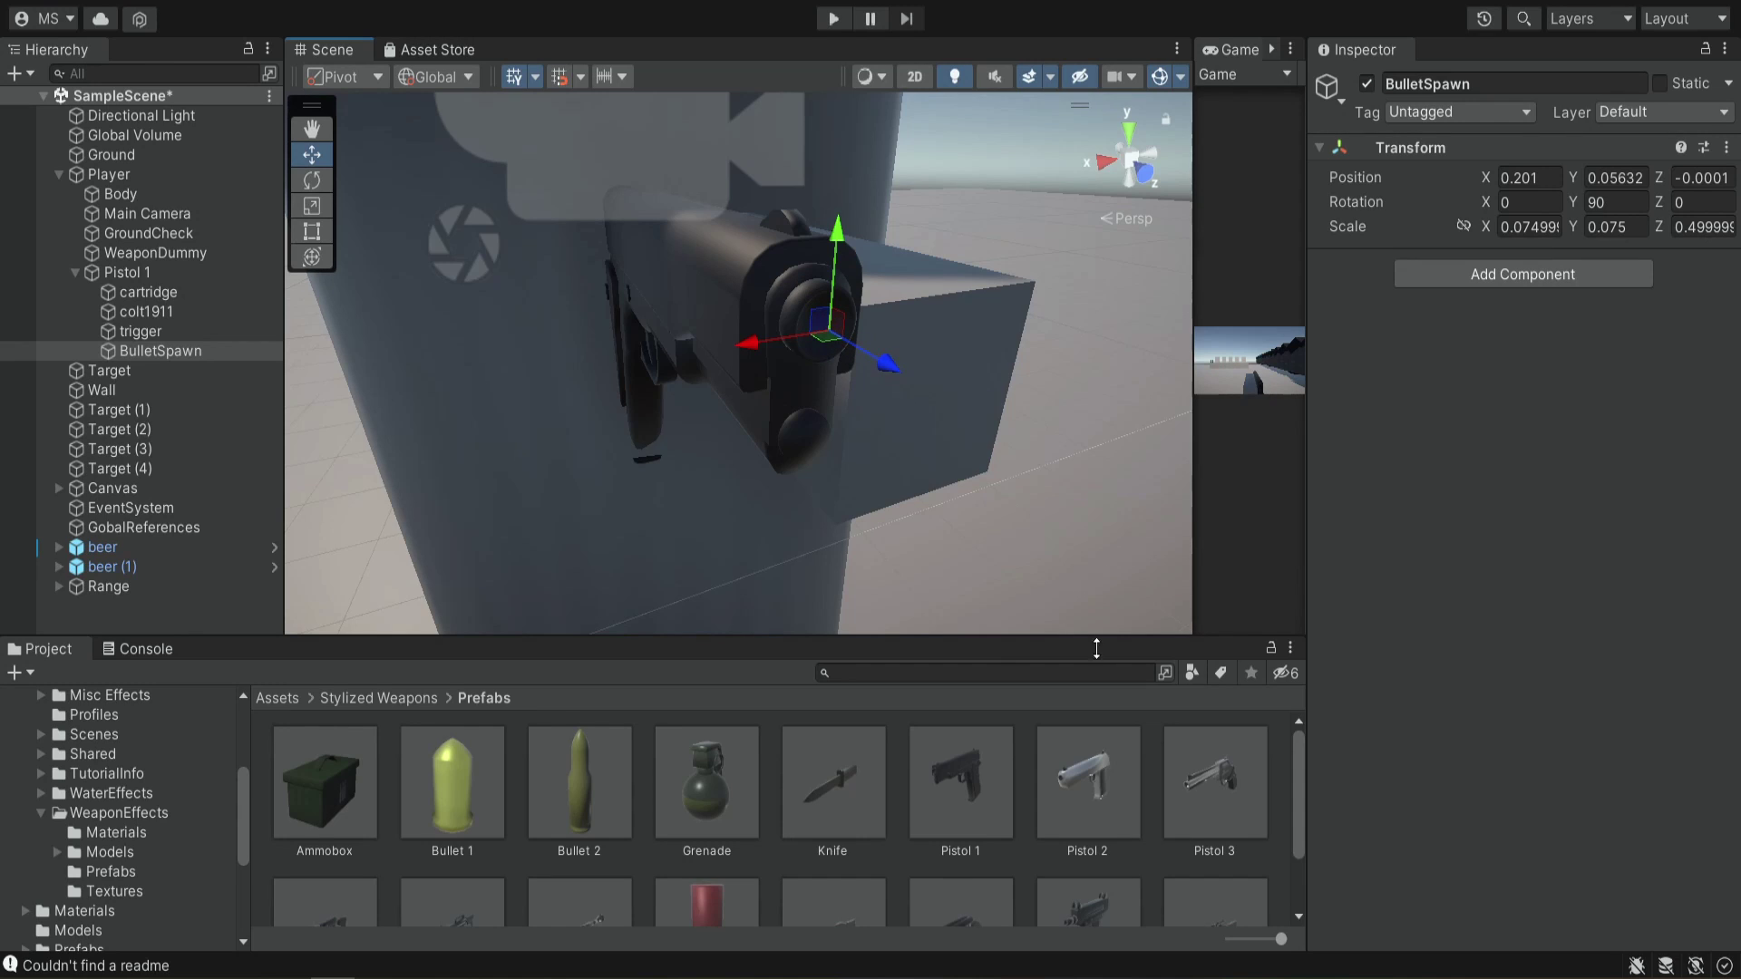
Copy the Weapon script component from WeaponDummy onto Pistol 1 as a new component and delete WeaponDummy
click(155, 253)
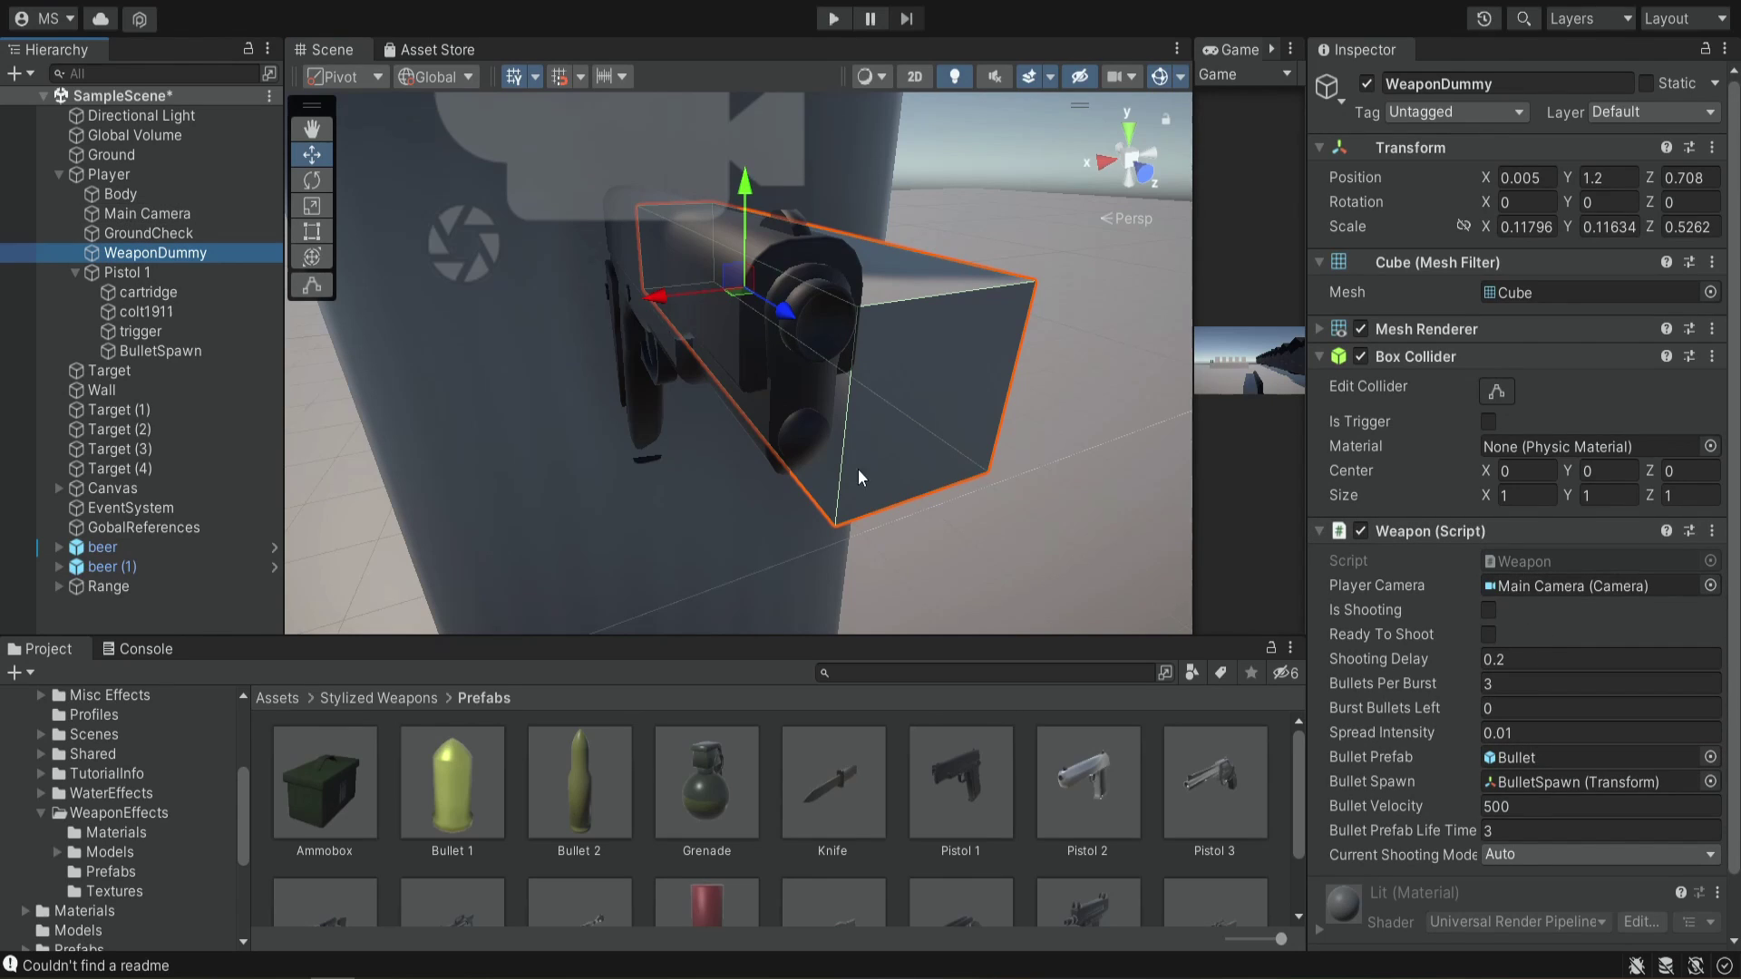
scroll(1582, 663, down, 2)
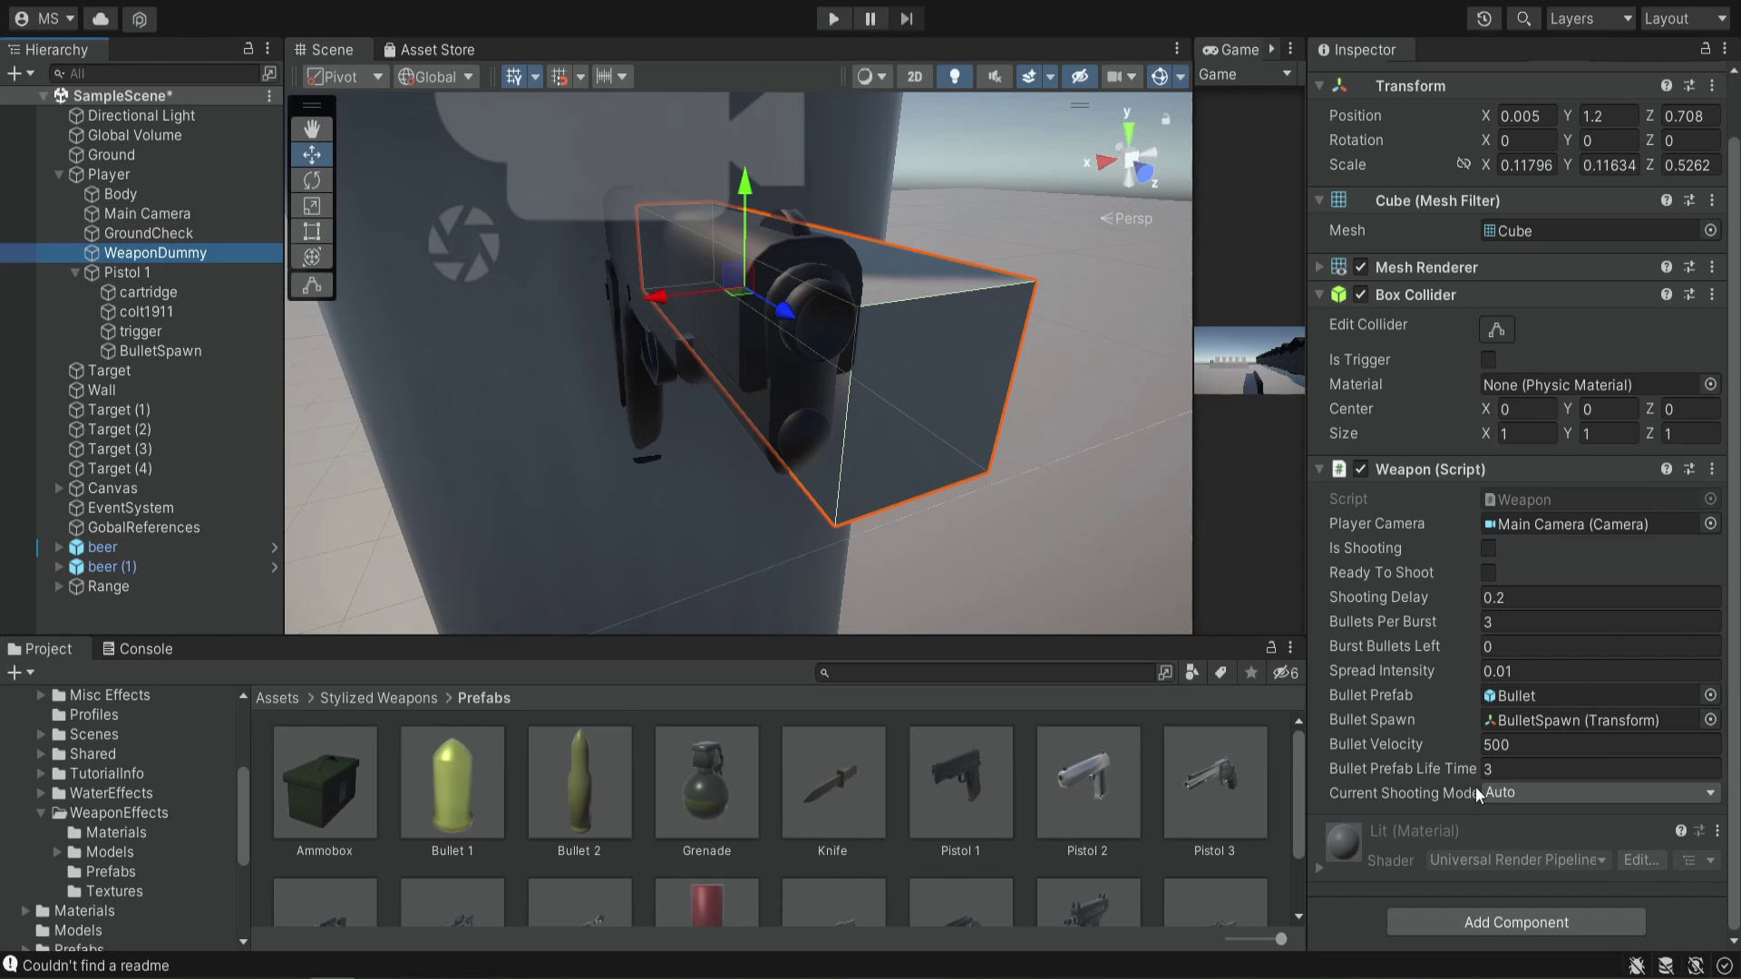
click(1712, 468)
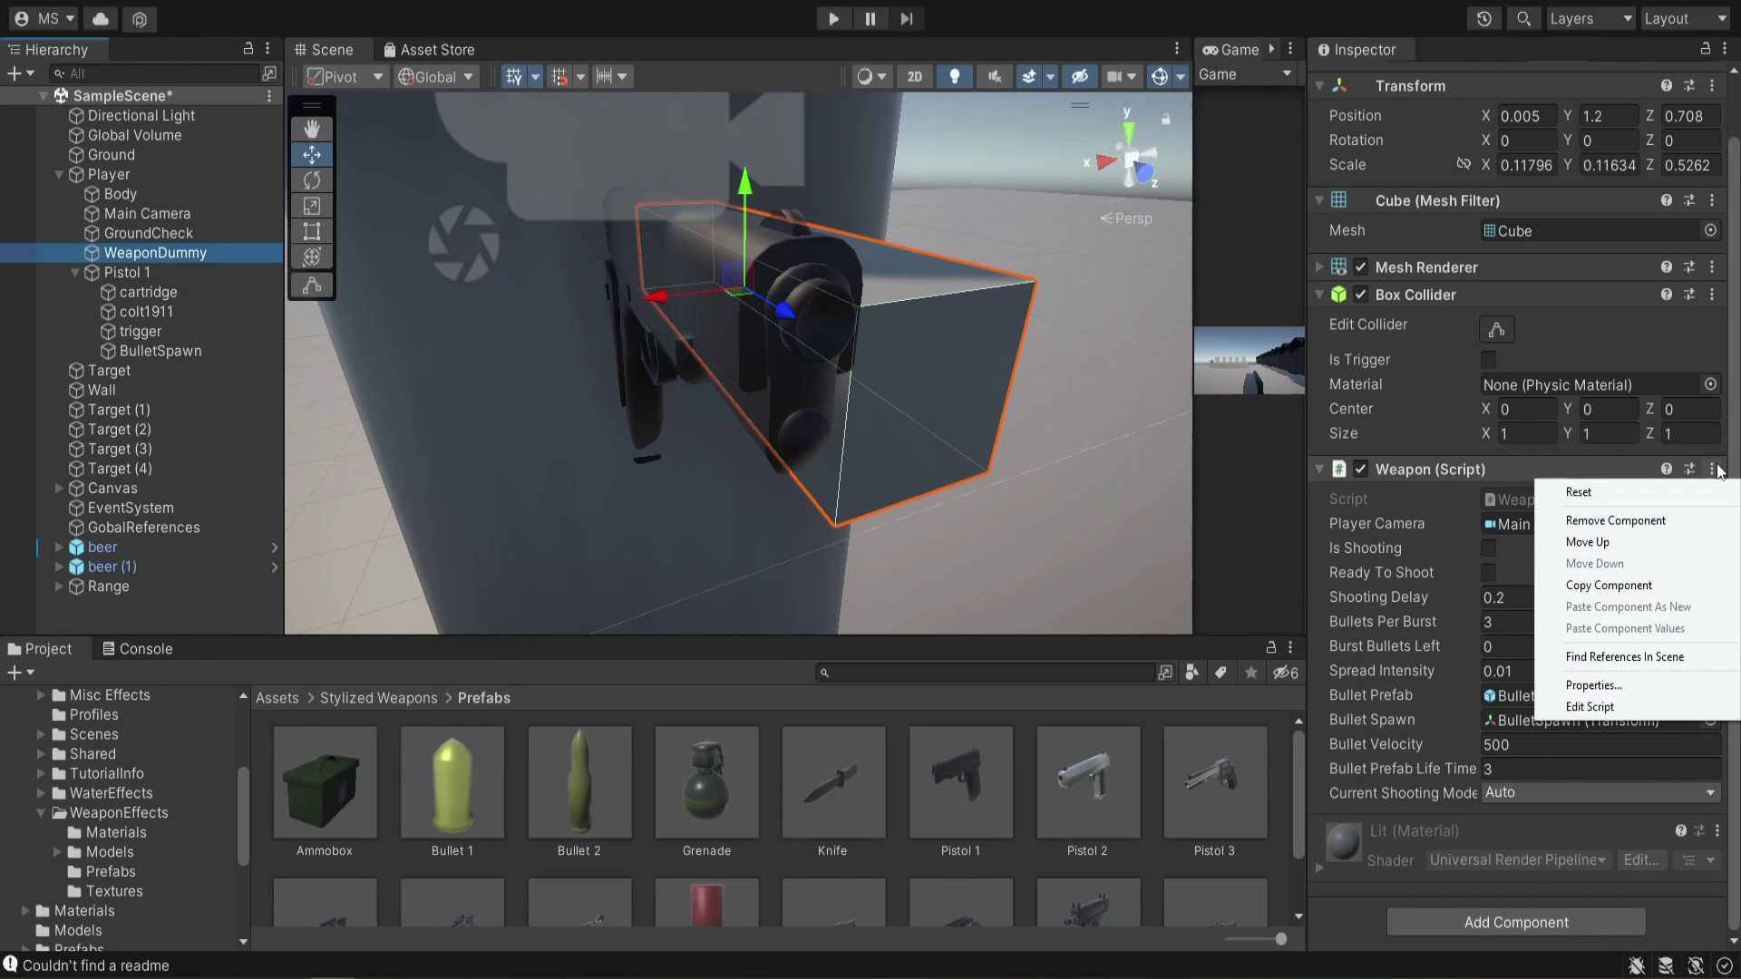
click(1627, 588)
click(136, 276)
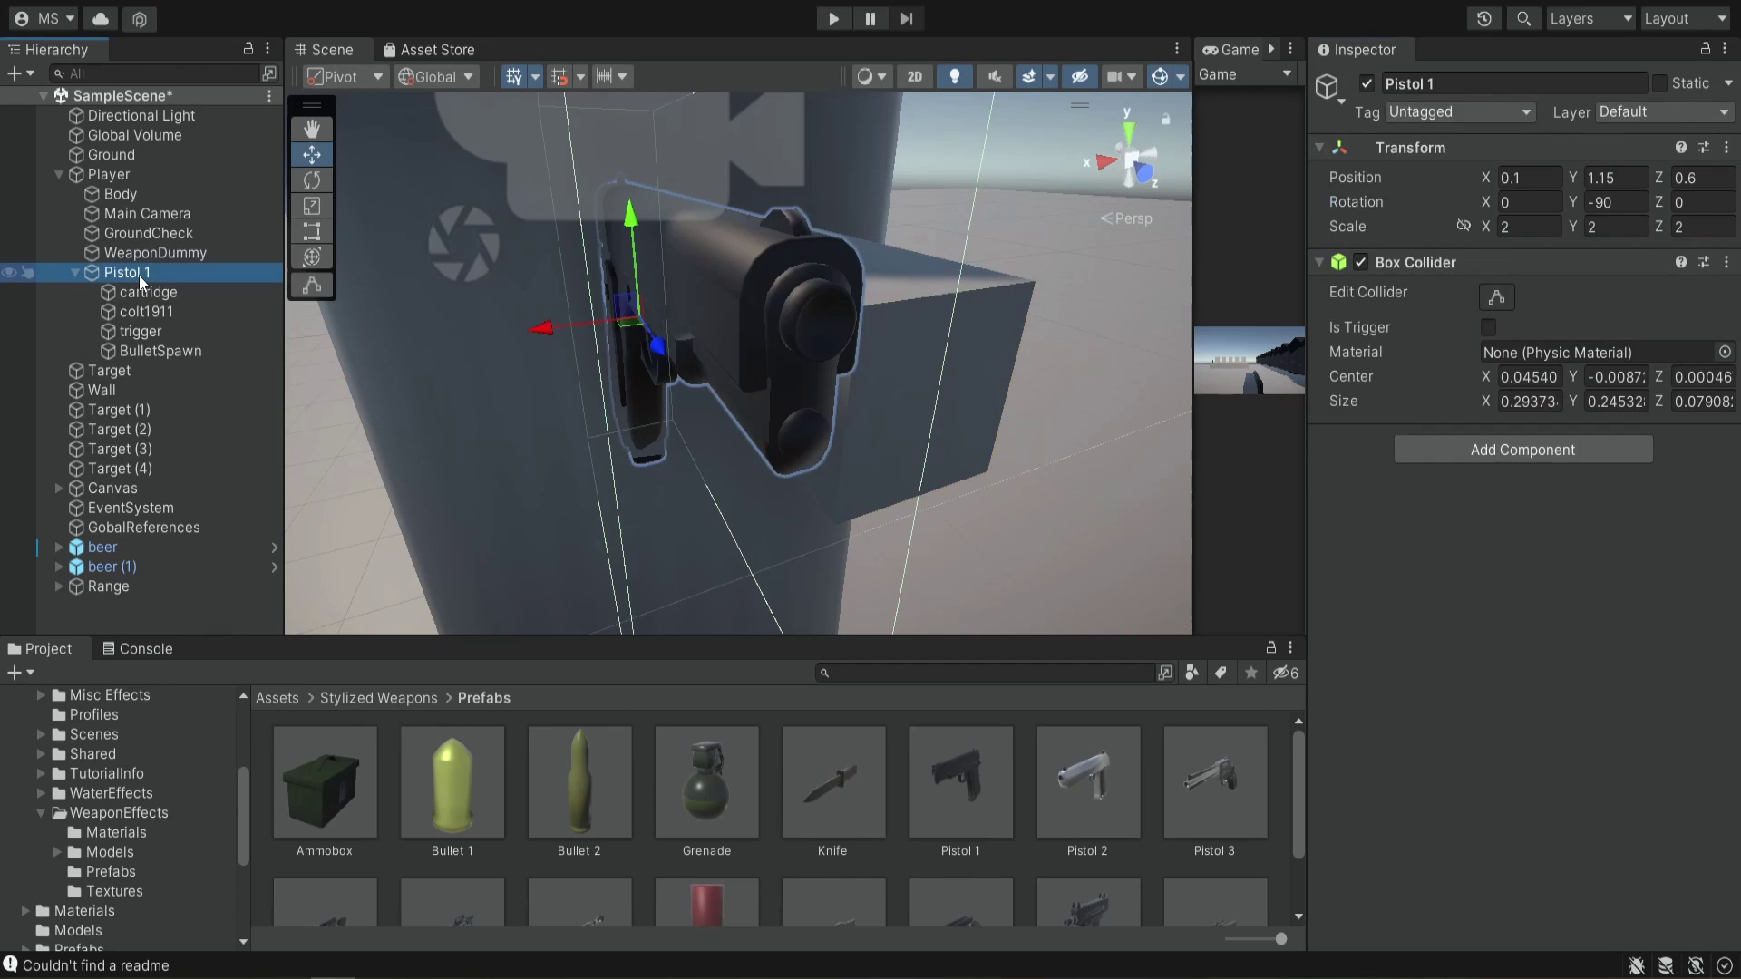
click(1727, 262)
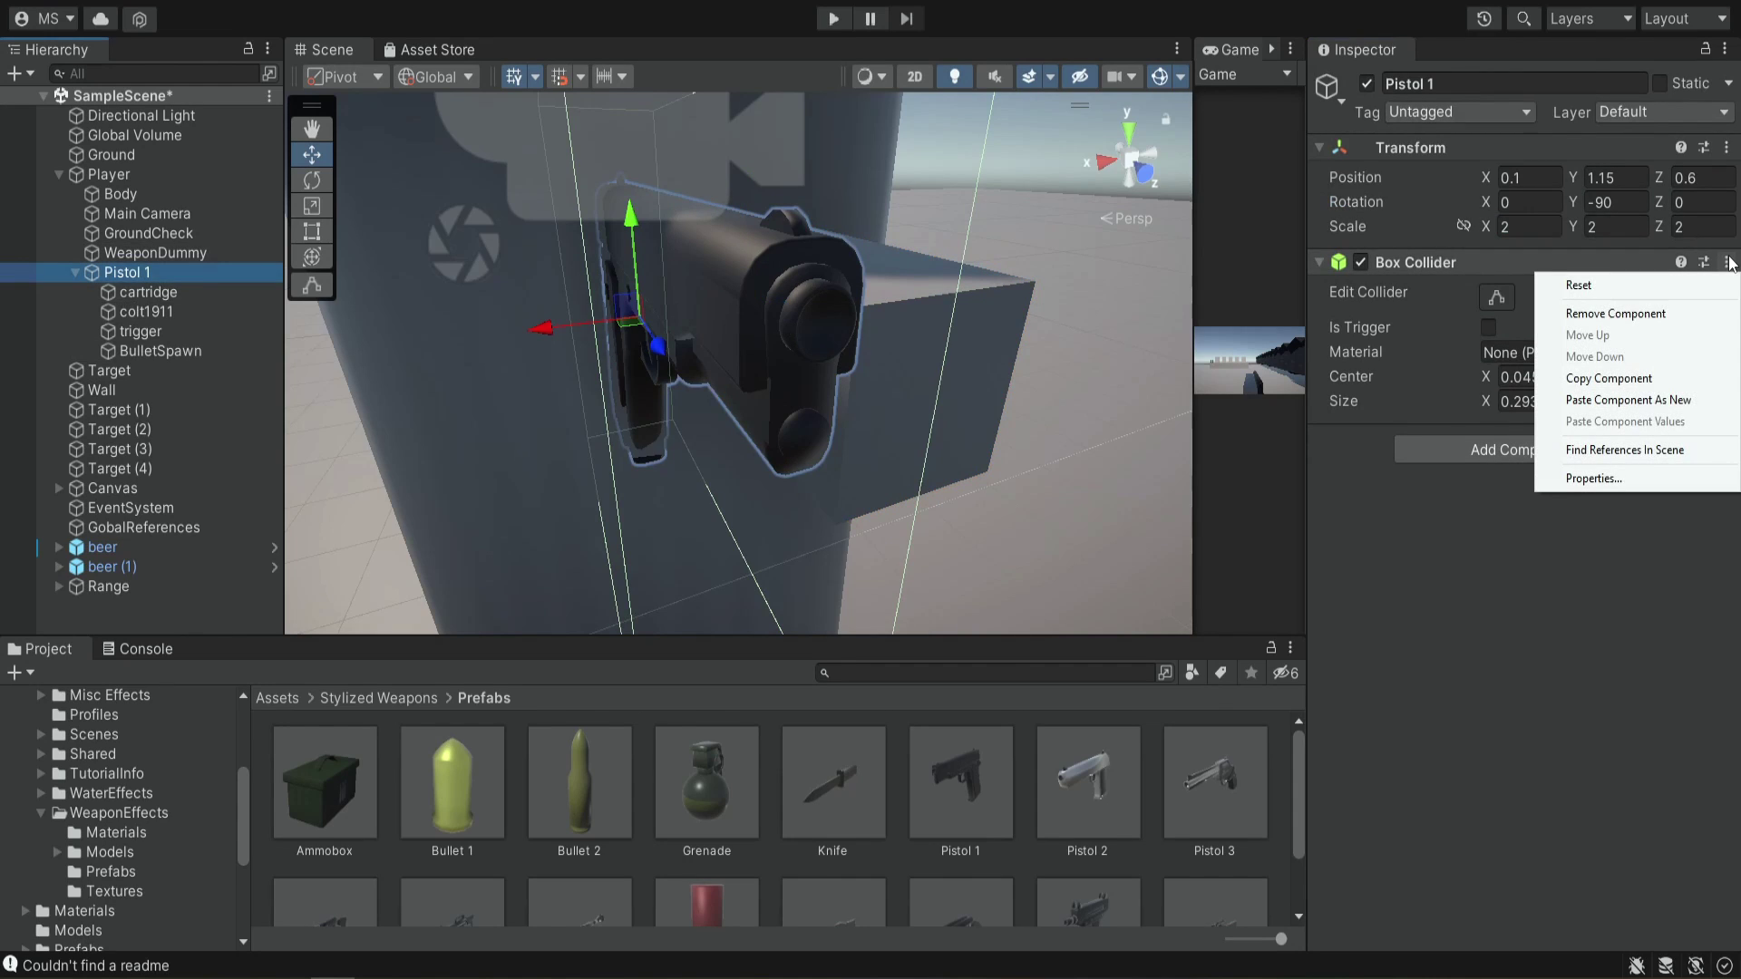
click(1620, 408)
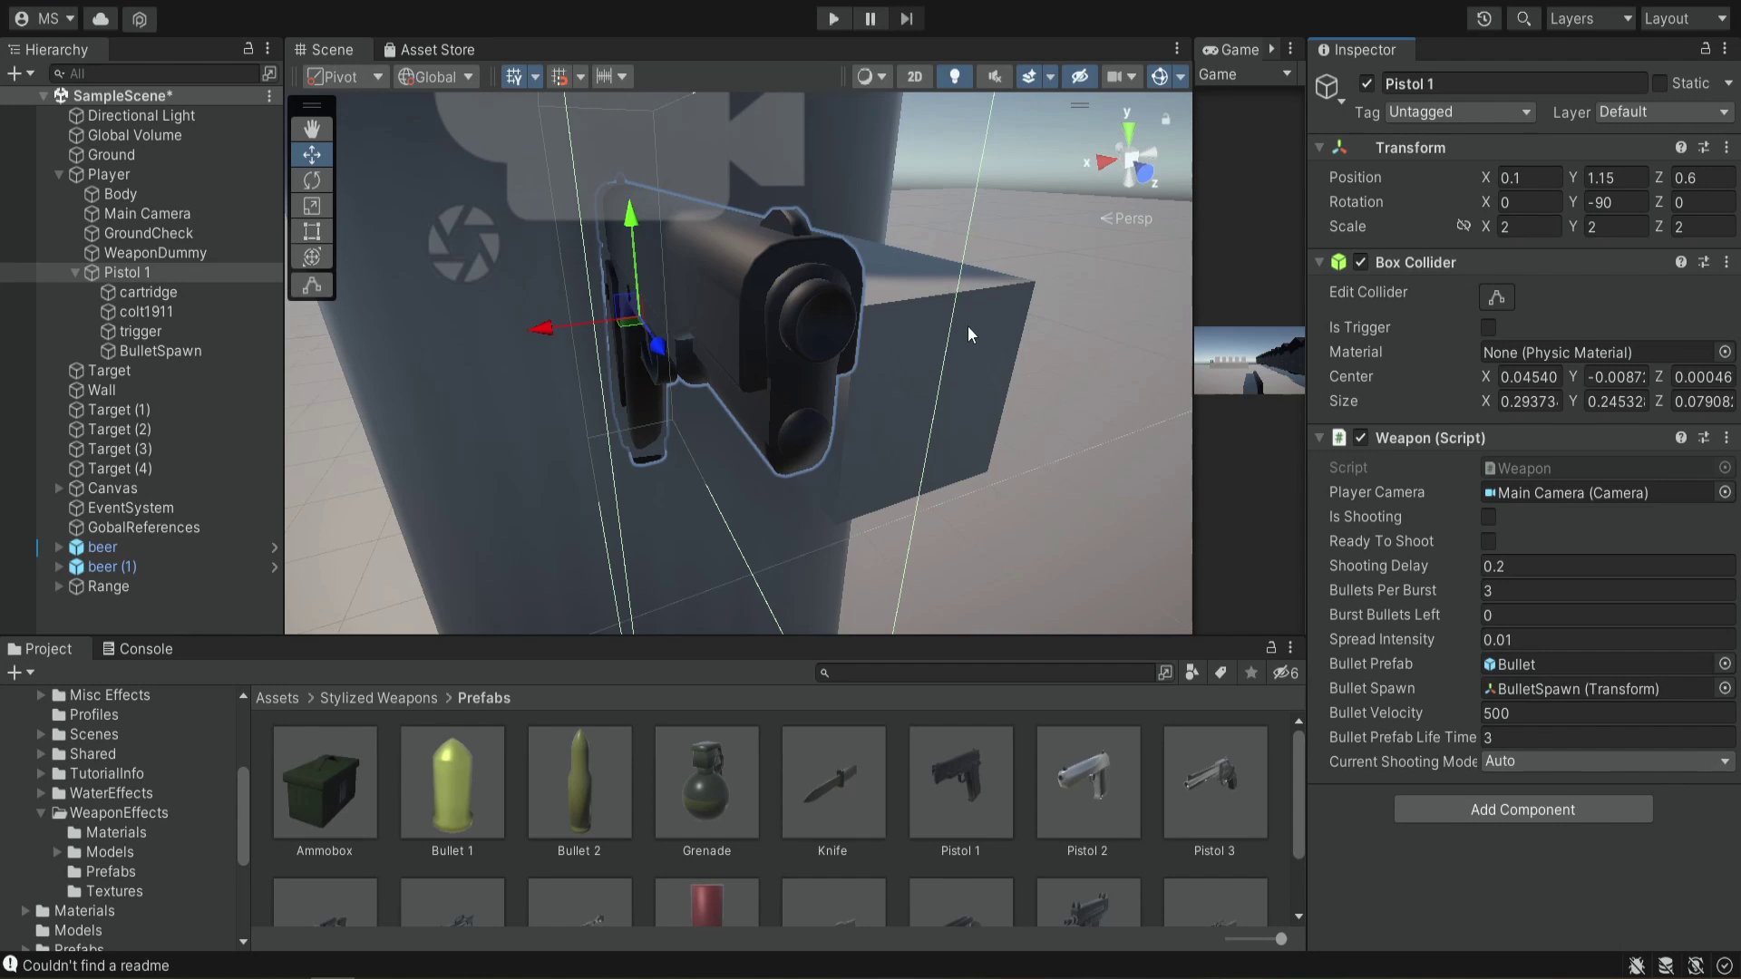
click(140, 254)
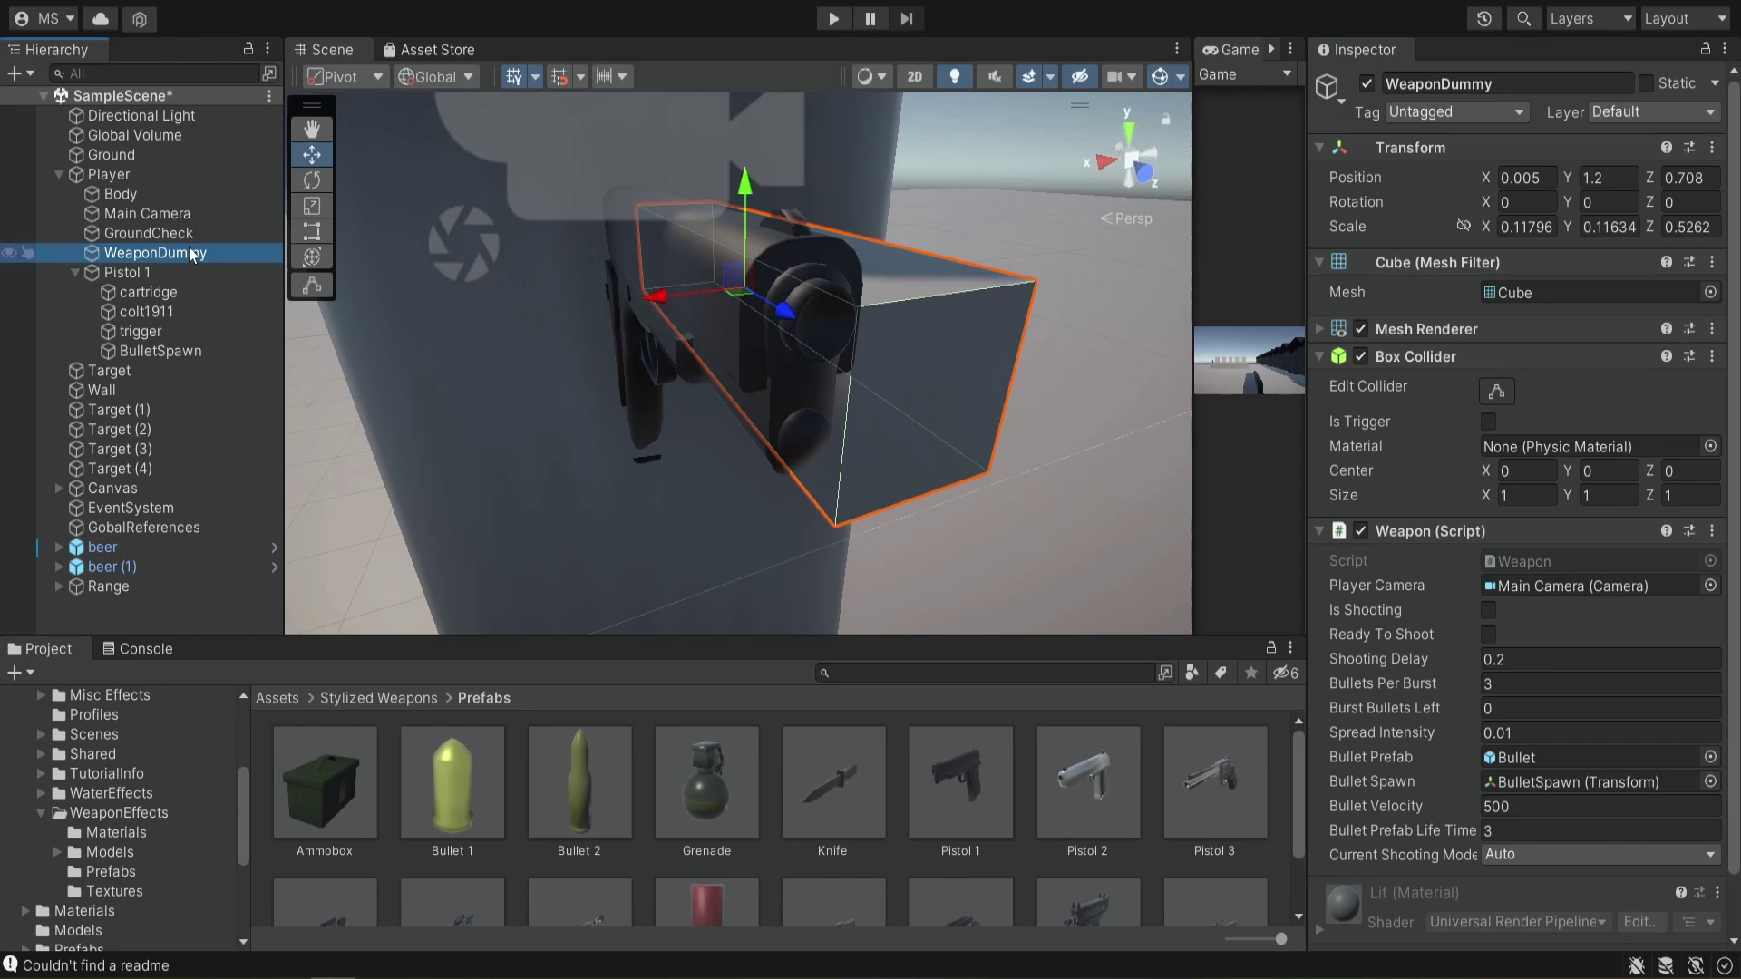
key(Delete)
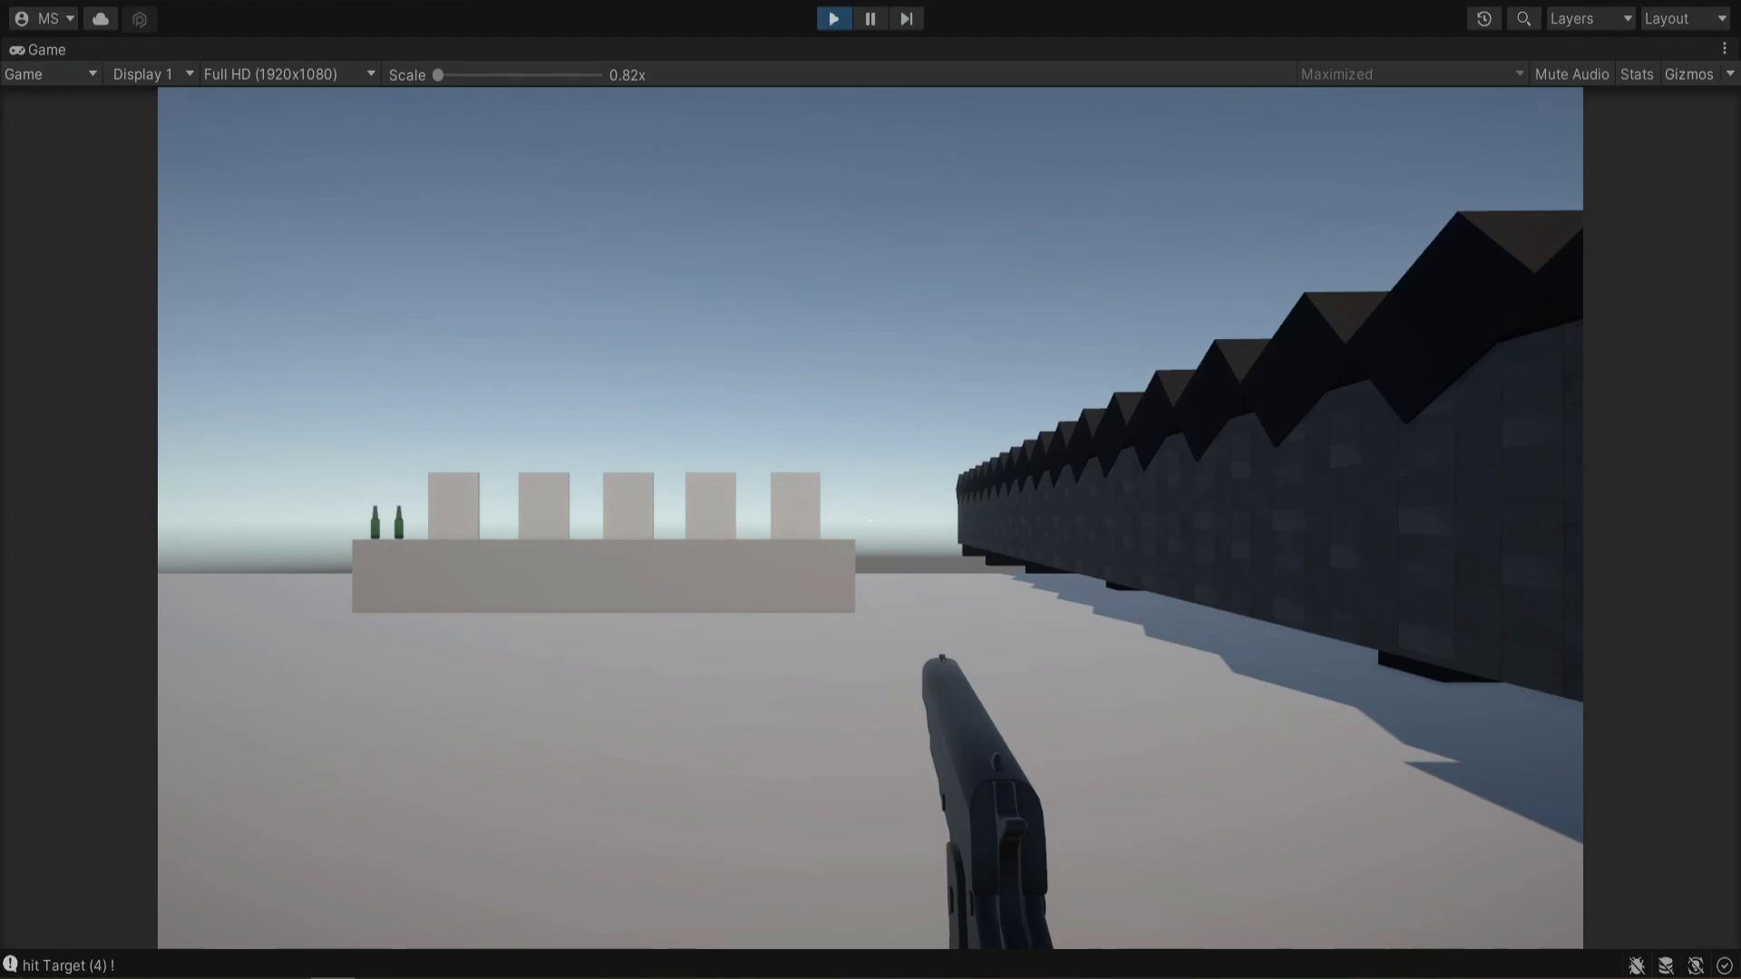
Play-test the scene by walking toward the two green bottles and shooting them with the pistol
key(w)
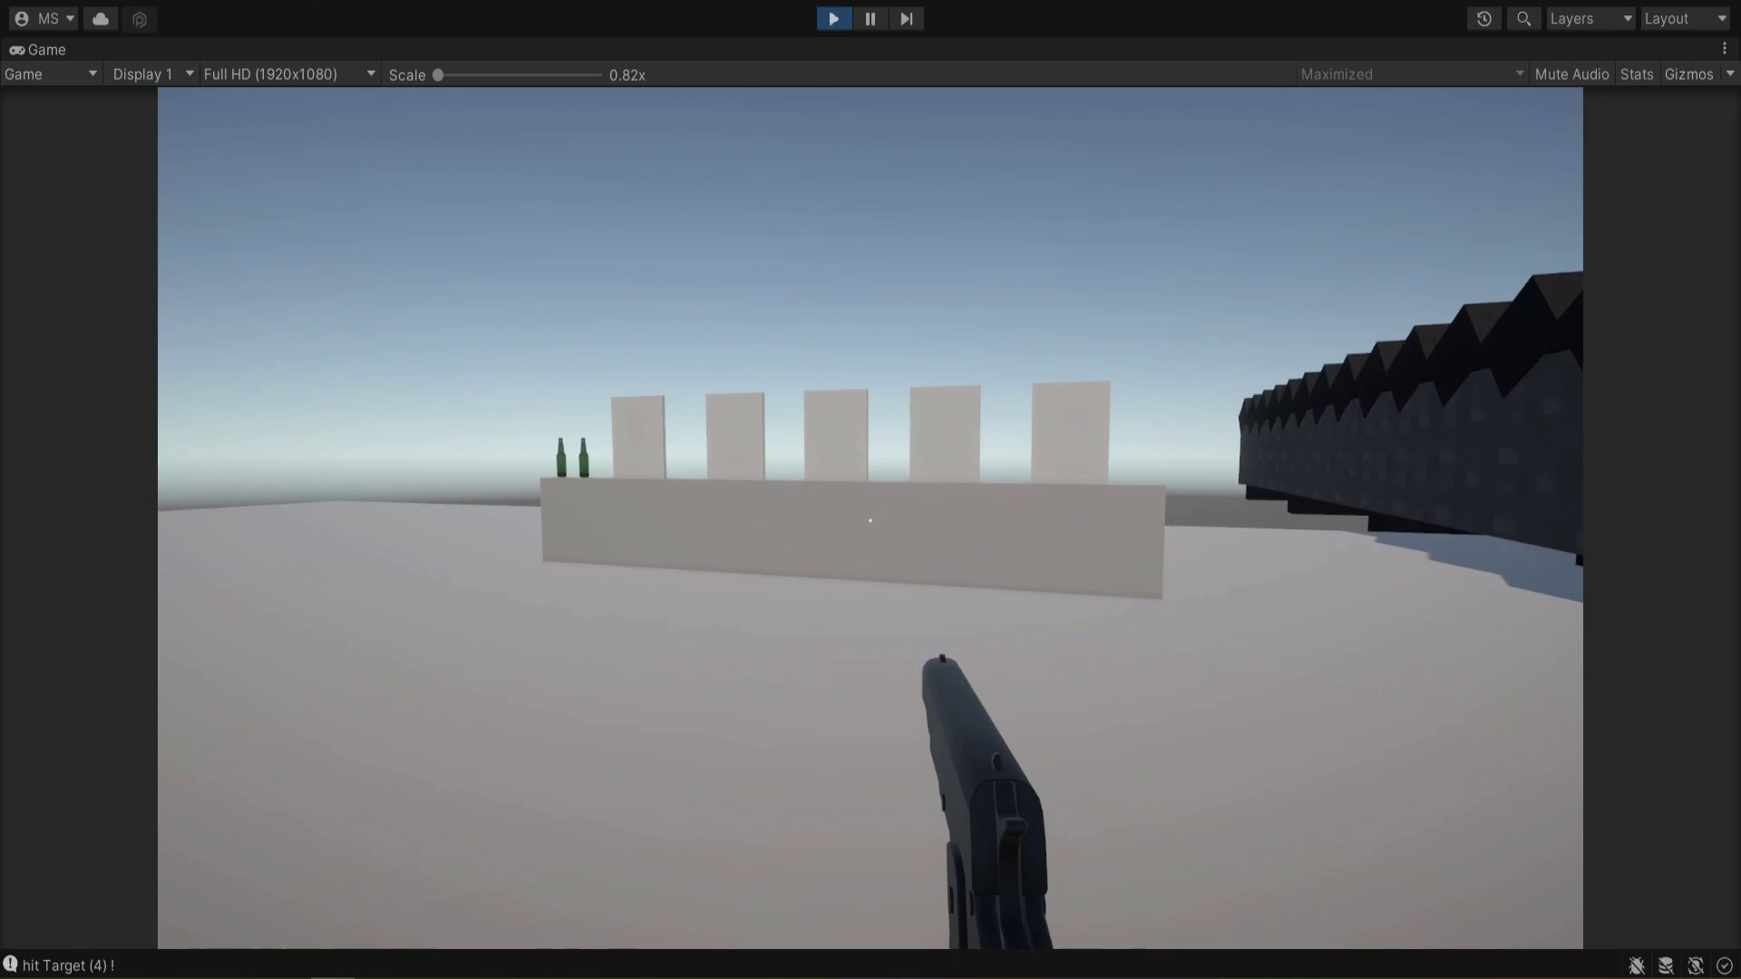
key(a)
key(w)
key(w)
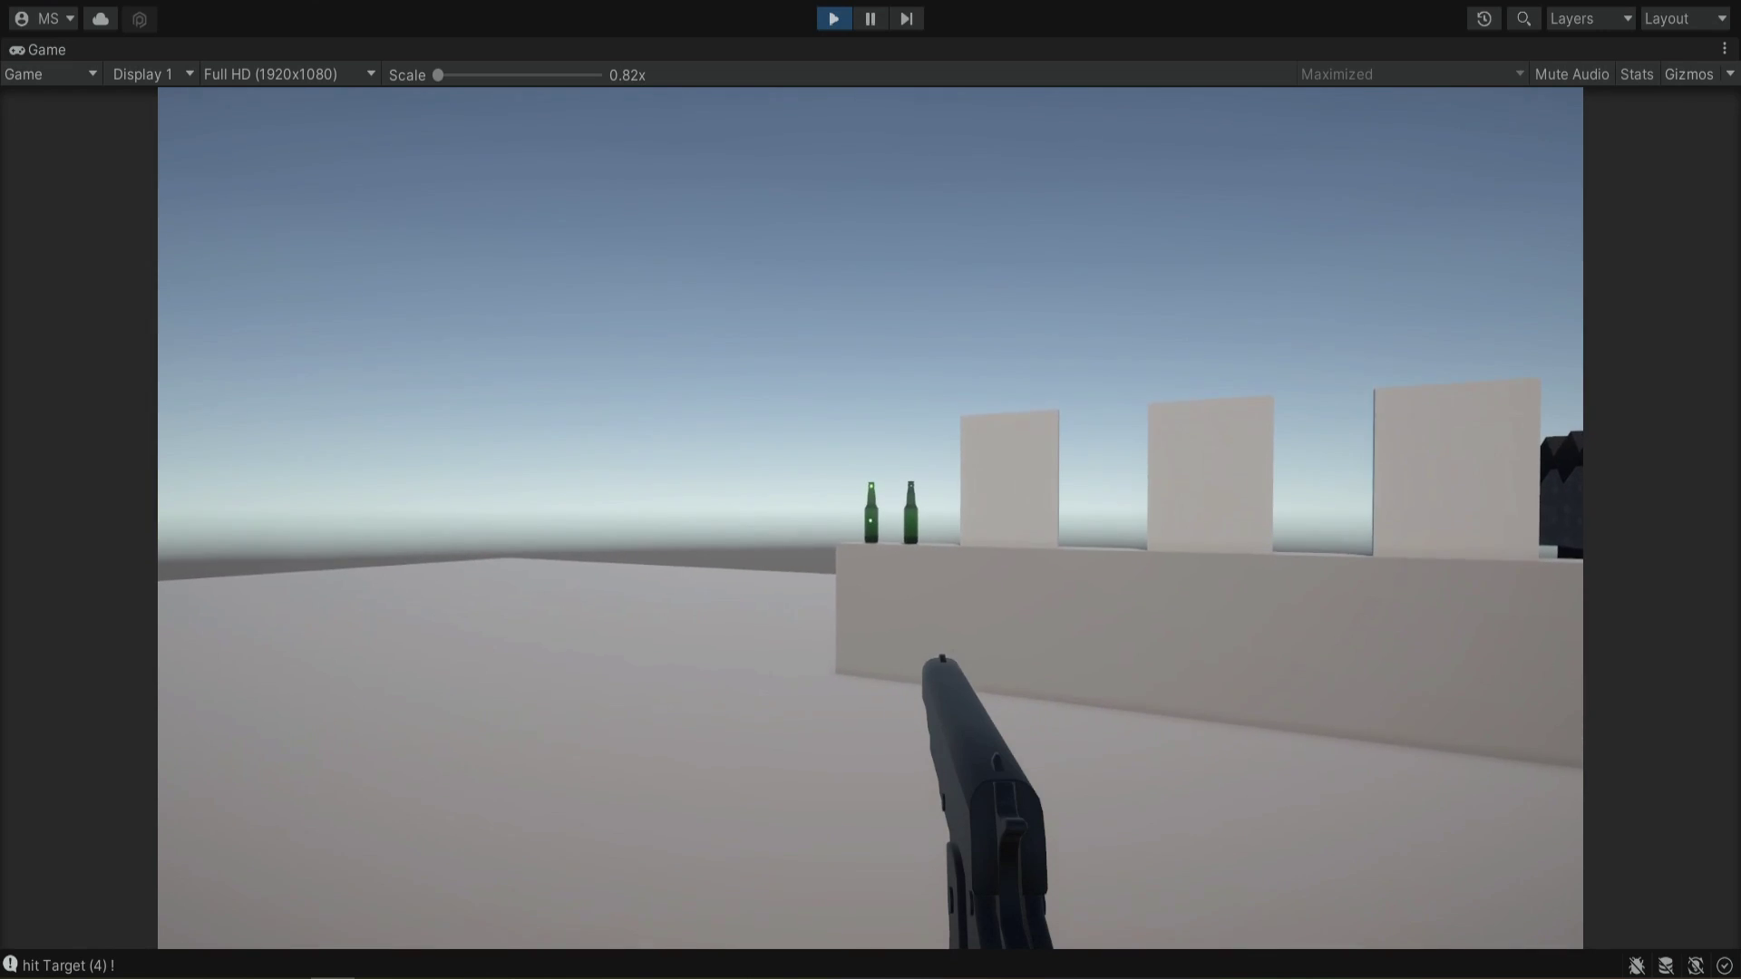
click(870, 521)
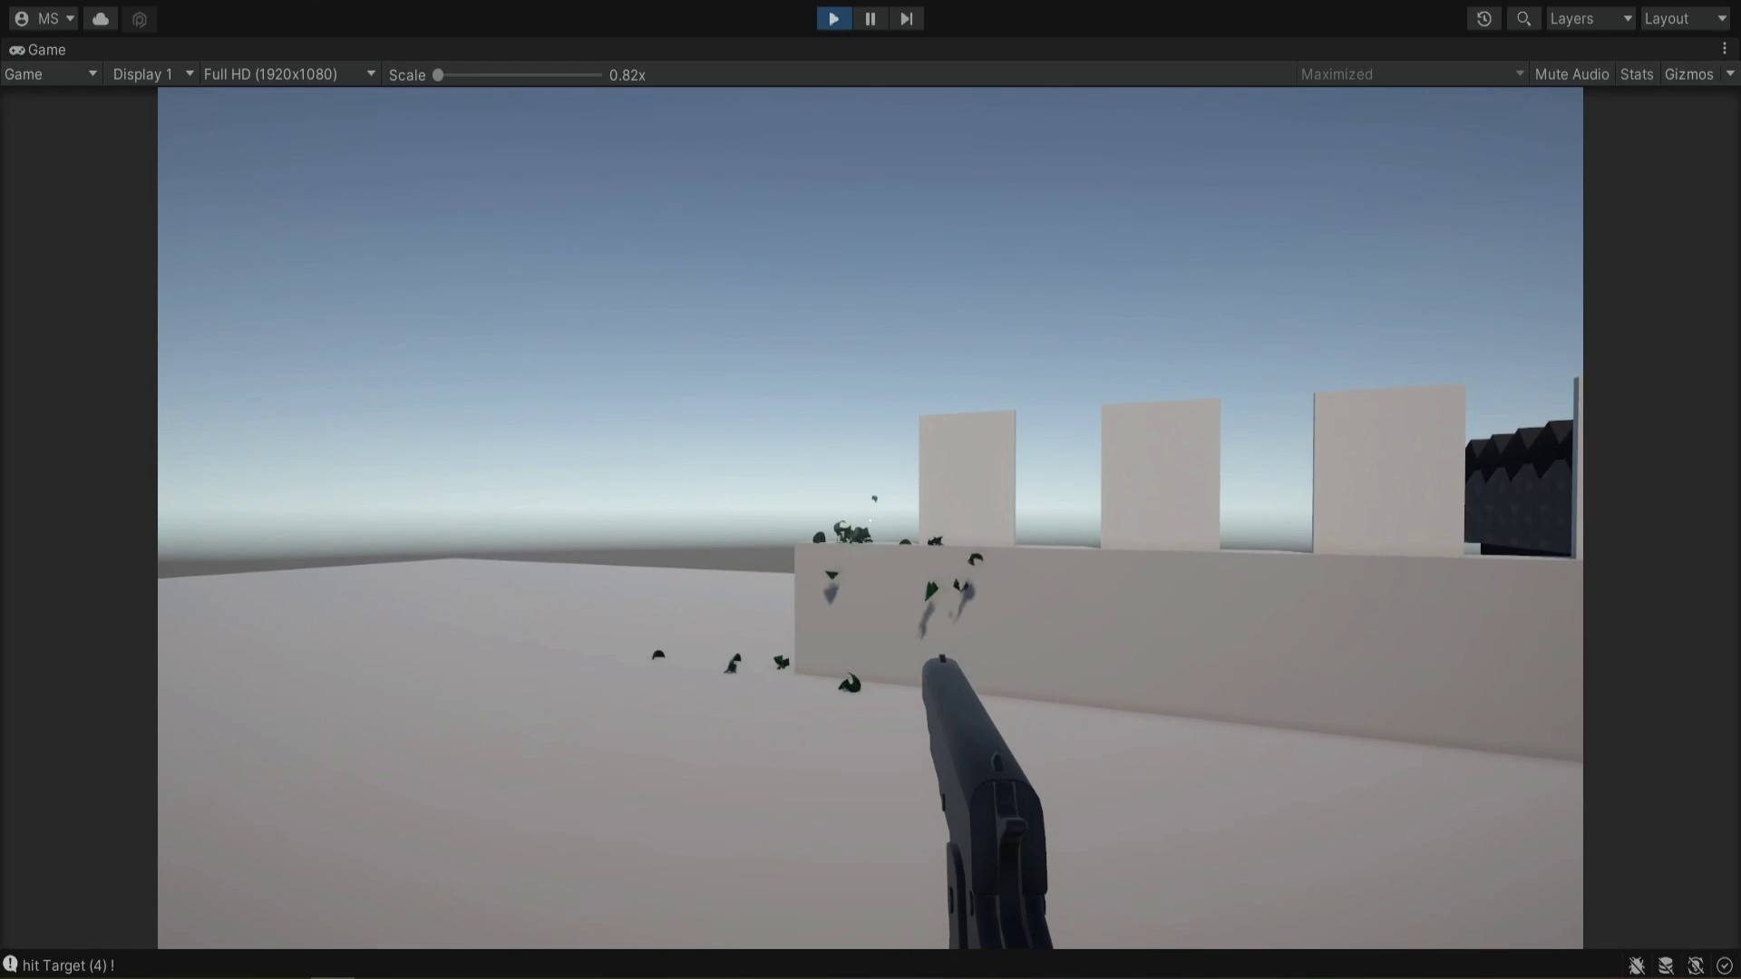
Back away from the wall in the running game and shoot the second and third targets
key(s)
click(870, 521)
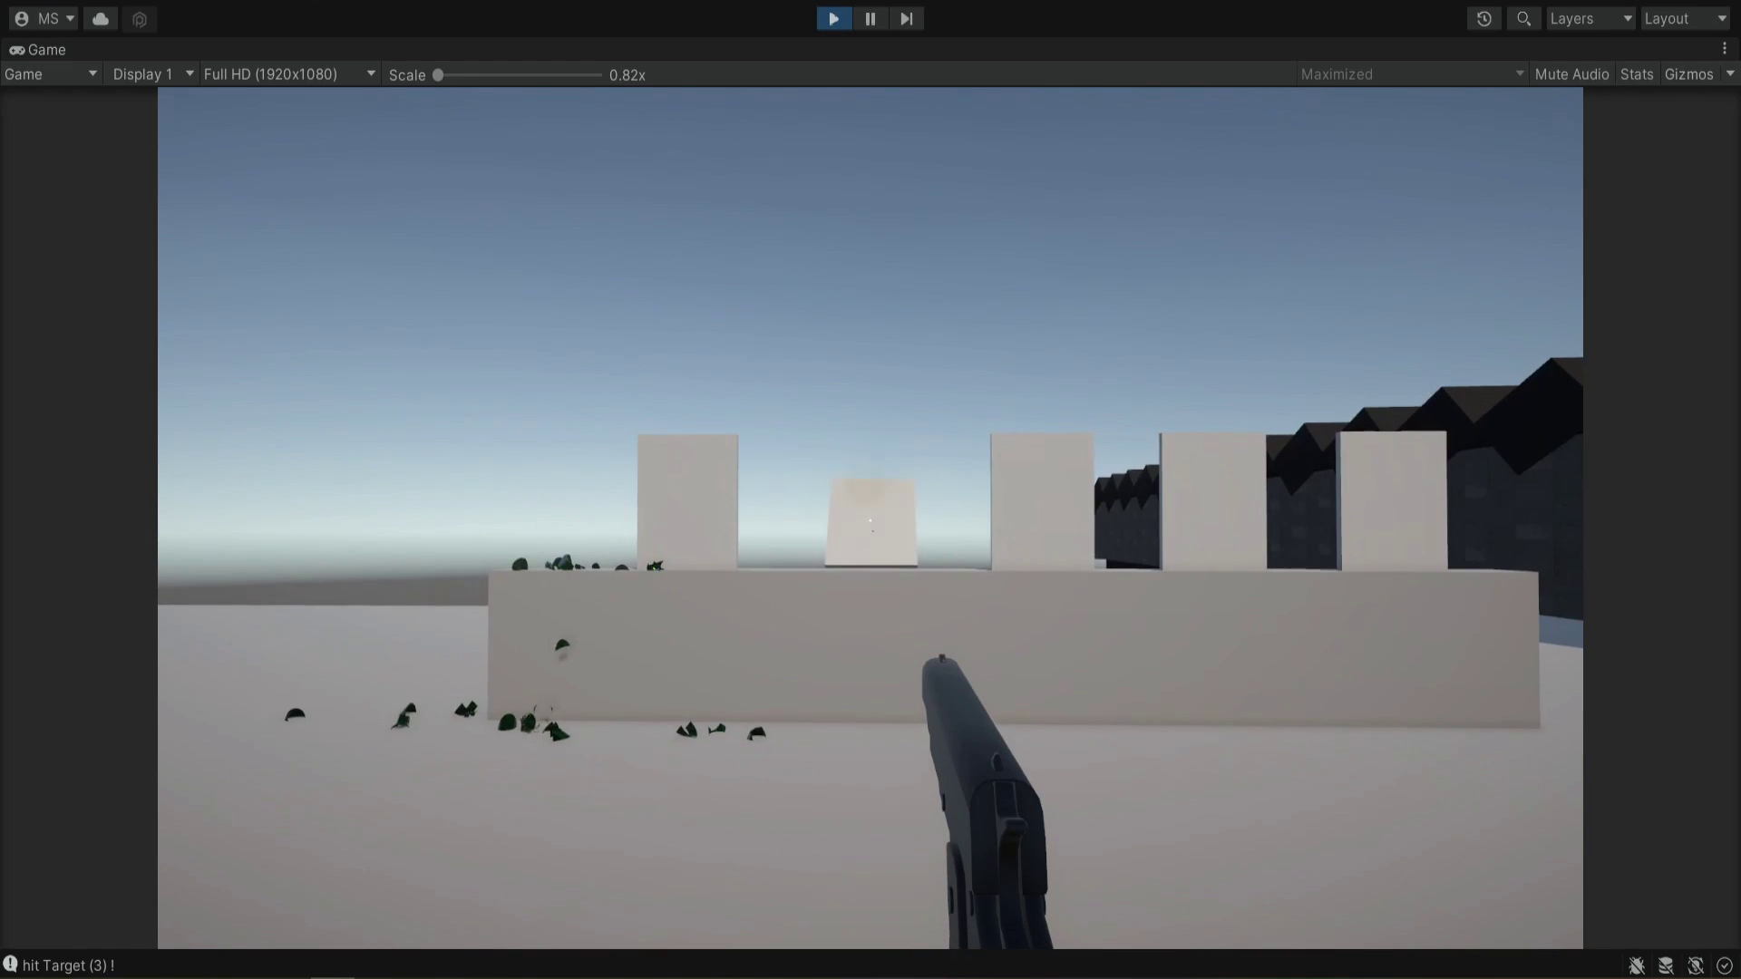
click(870, 520)
click(871, 521)
click(871, 520)
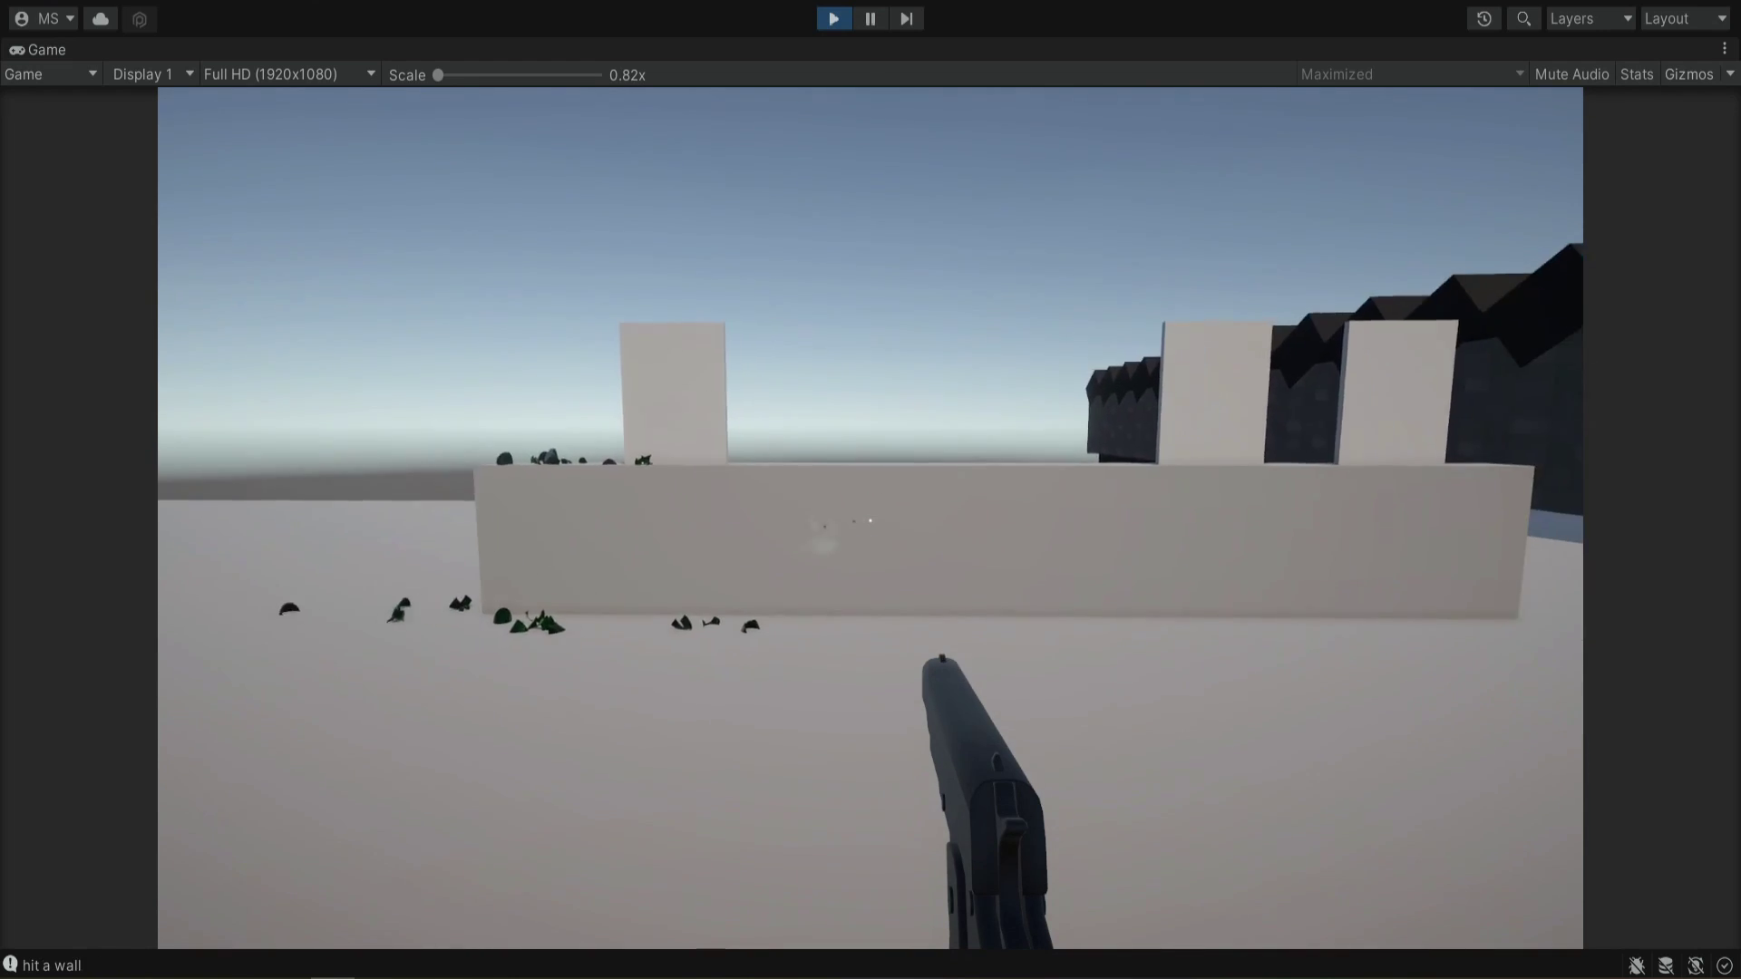
Fire repeatedly along the wall below the targets and walk up to it to examine the bullet impacts
click(870, 521)
click(870, 521)
click(870, 520)
click(871, 520)
click(870, 521)
click(870, 521)
click(870, 521)
click(870, 521)
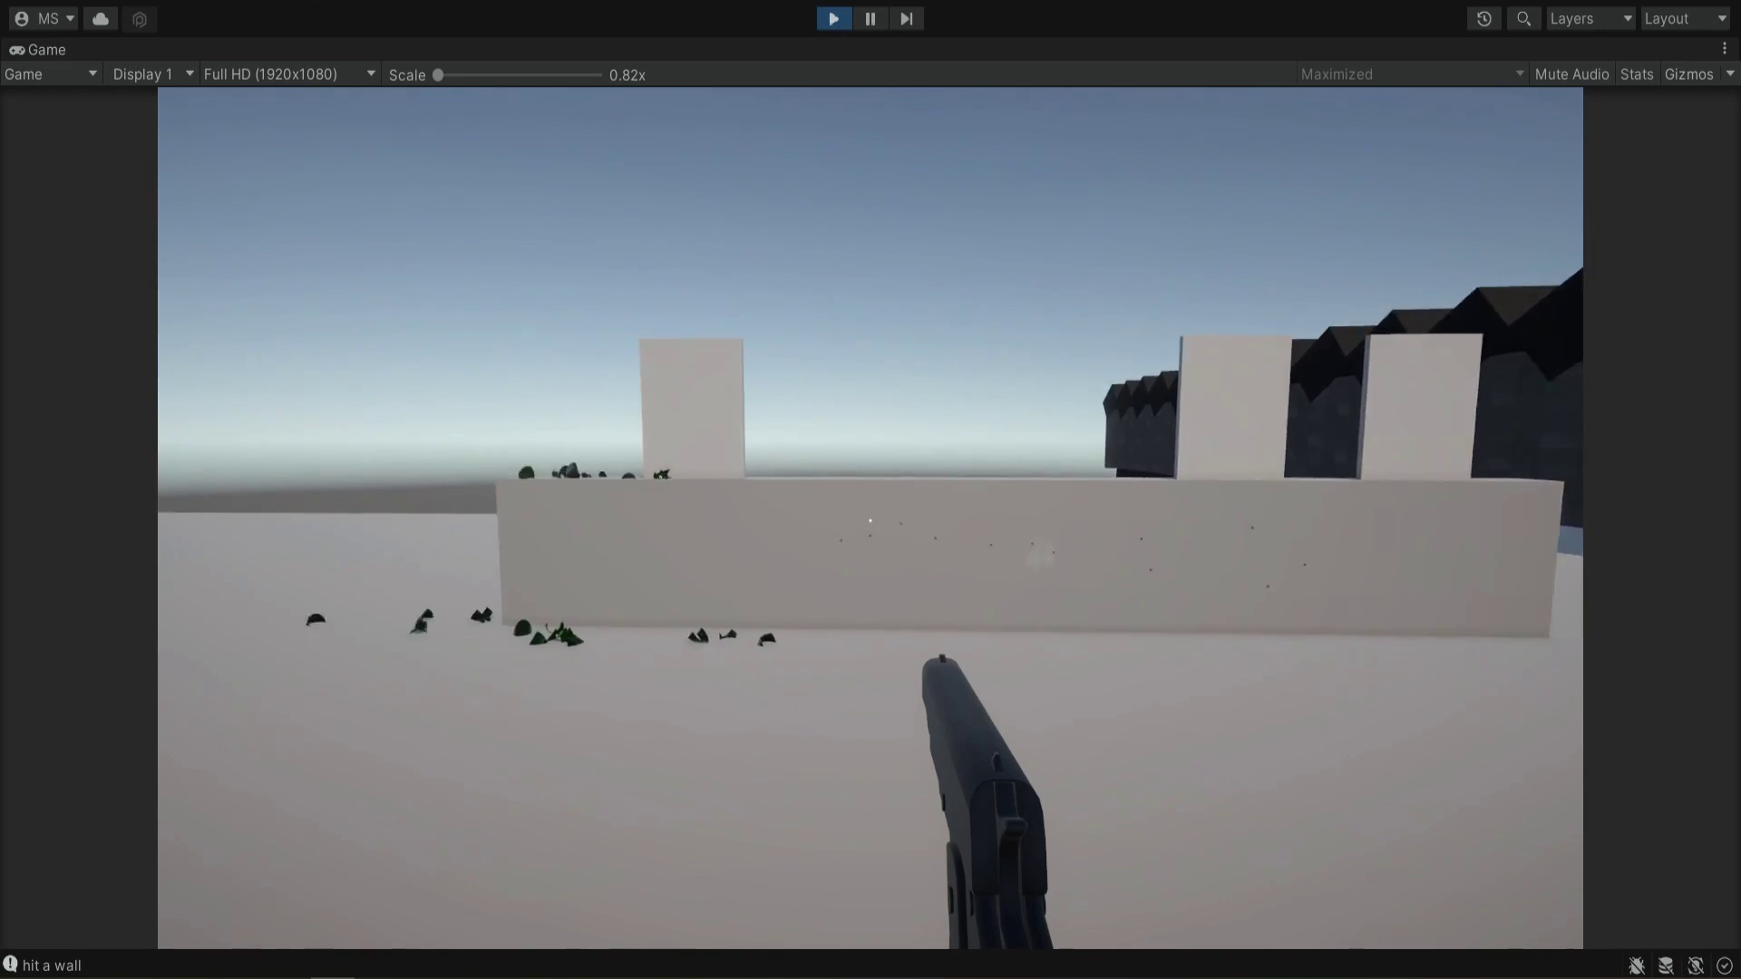
click(870, 520)
click(871, 521)
click(870, 520)
click(870, 521)
click(870, 520)
click(870, 520)
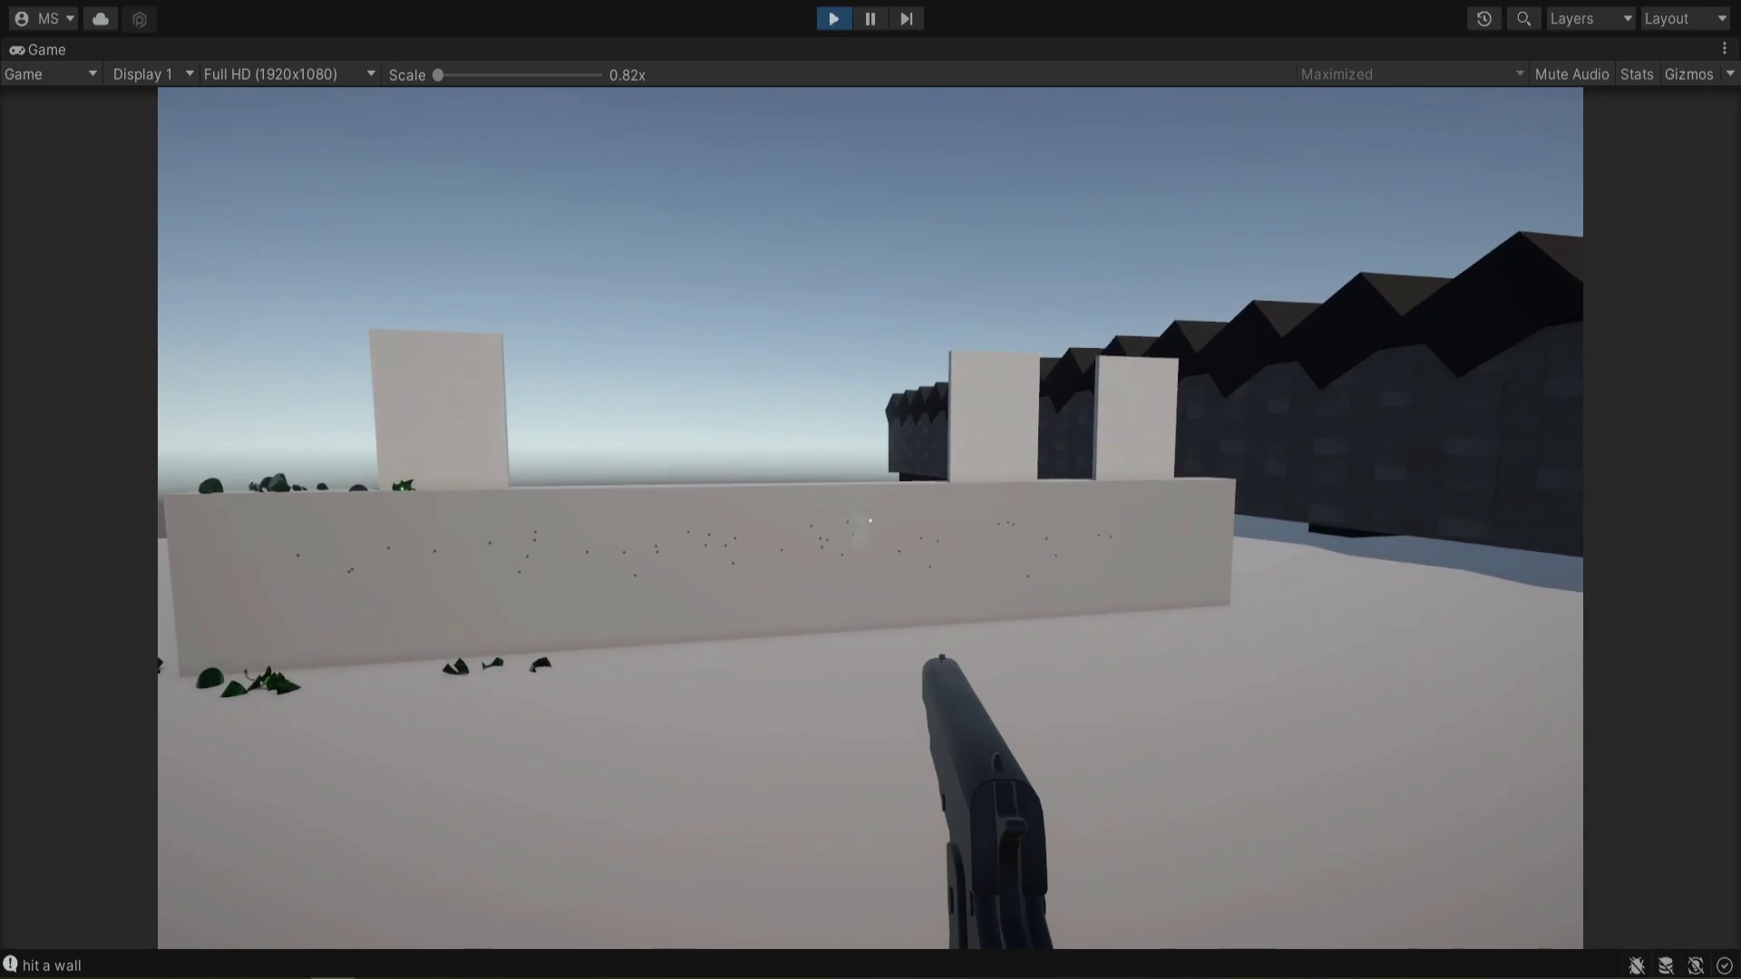
key(w)
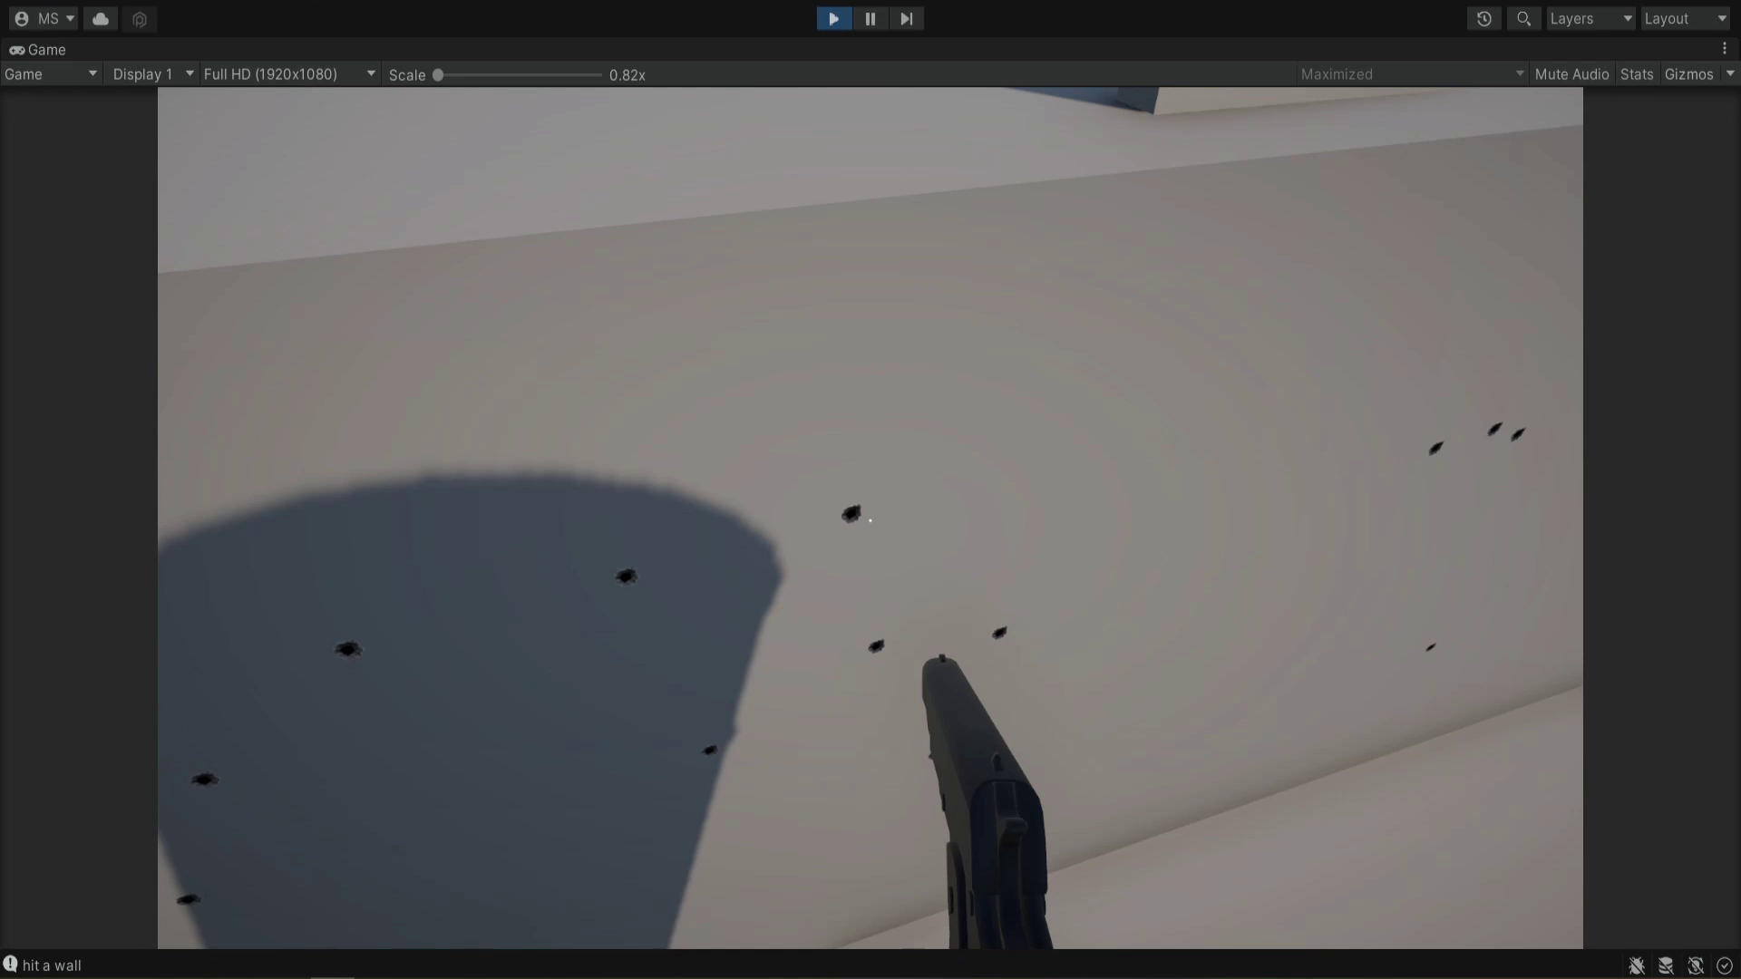
Examine the bullet impacts on the wall from close up and farther back, and stop the running game
key(w)
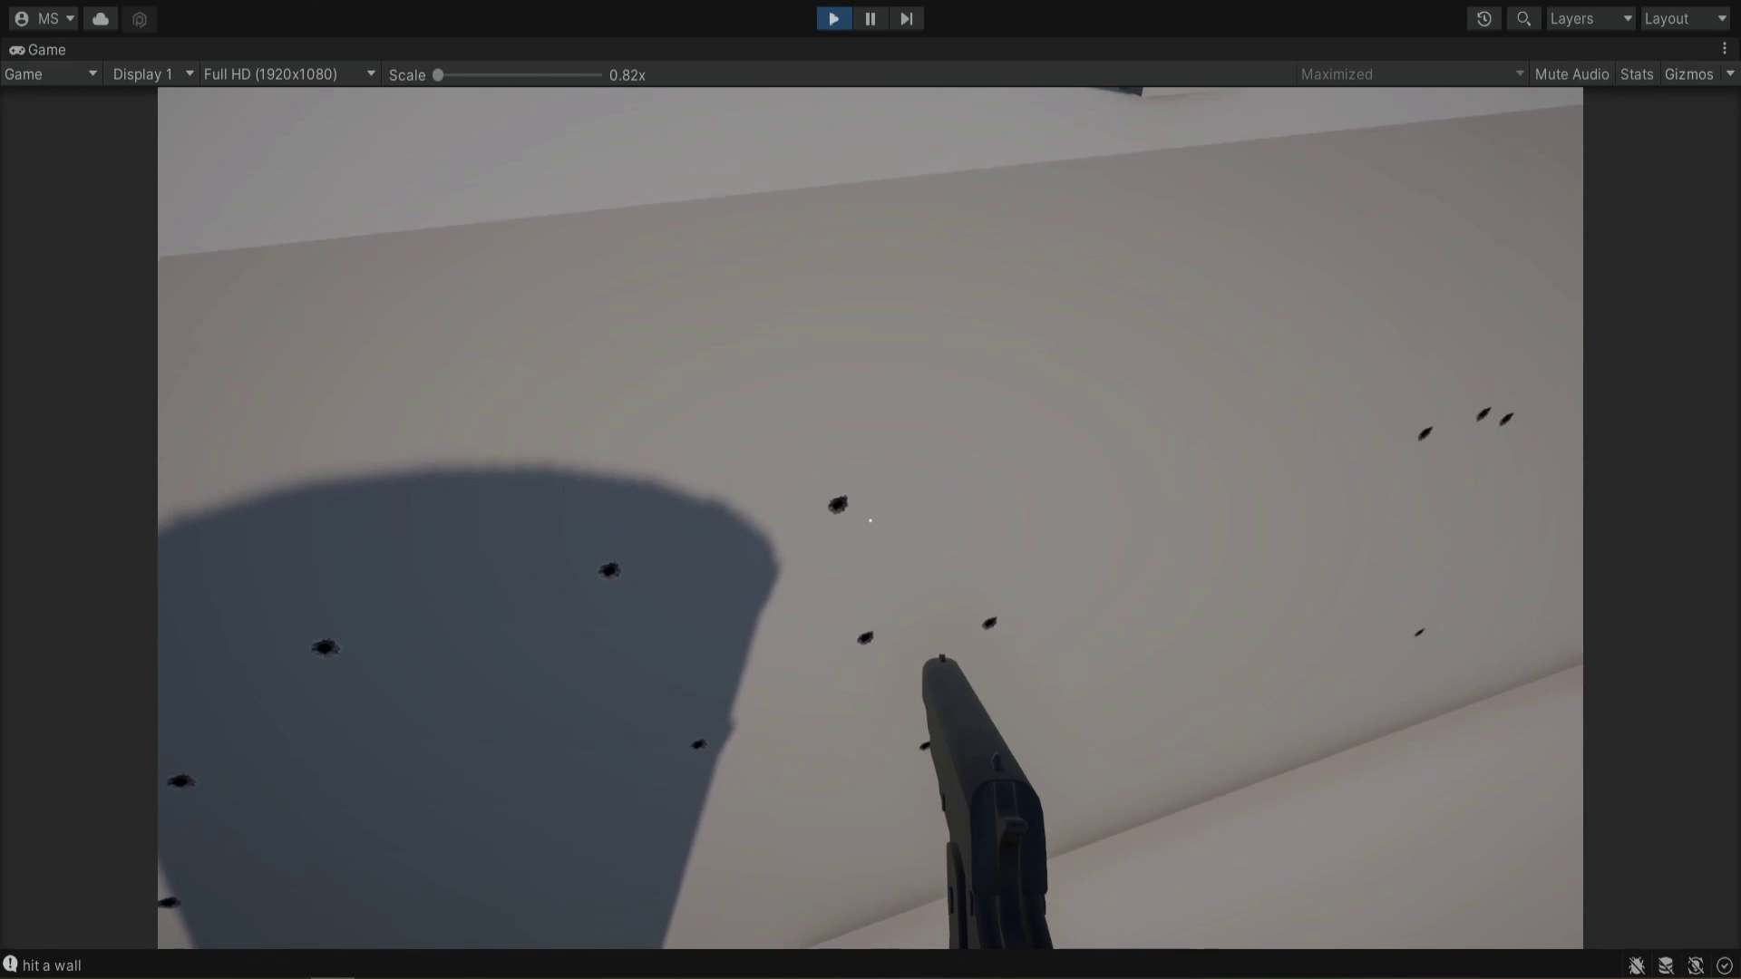
key(s)
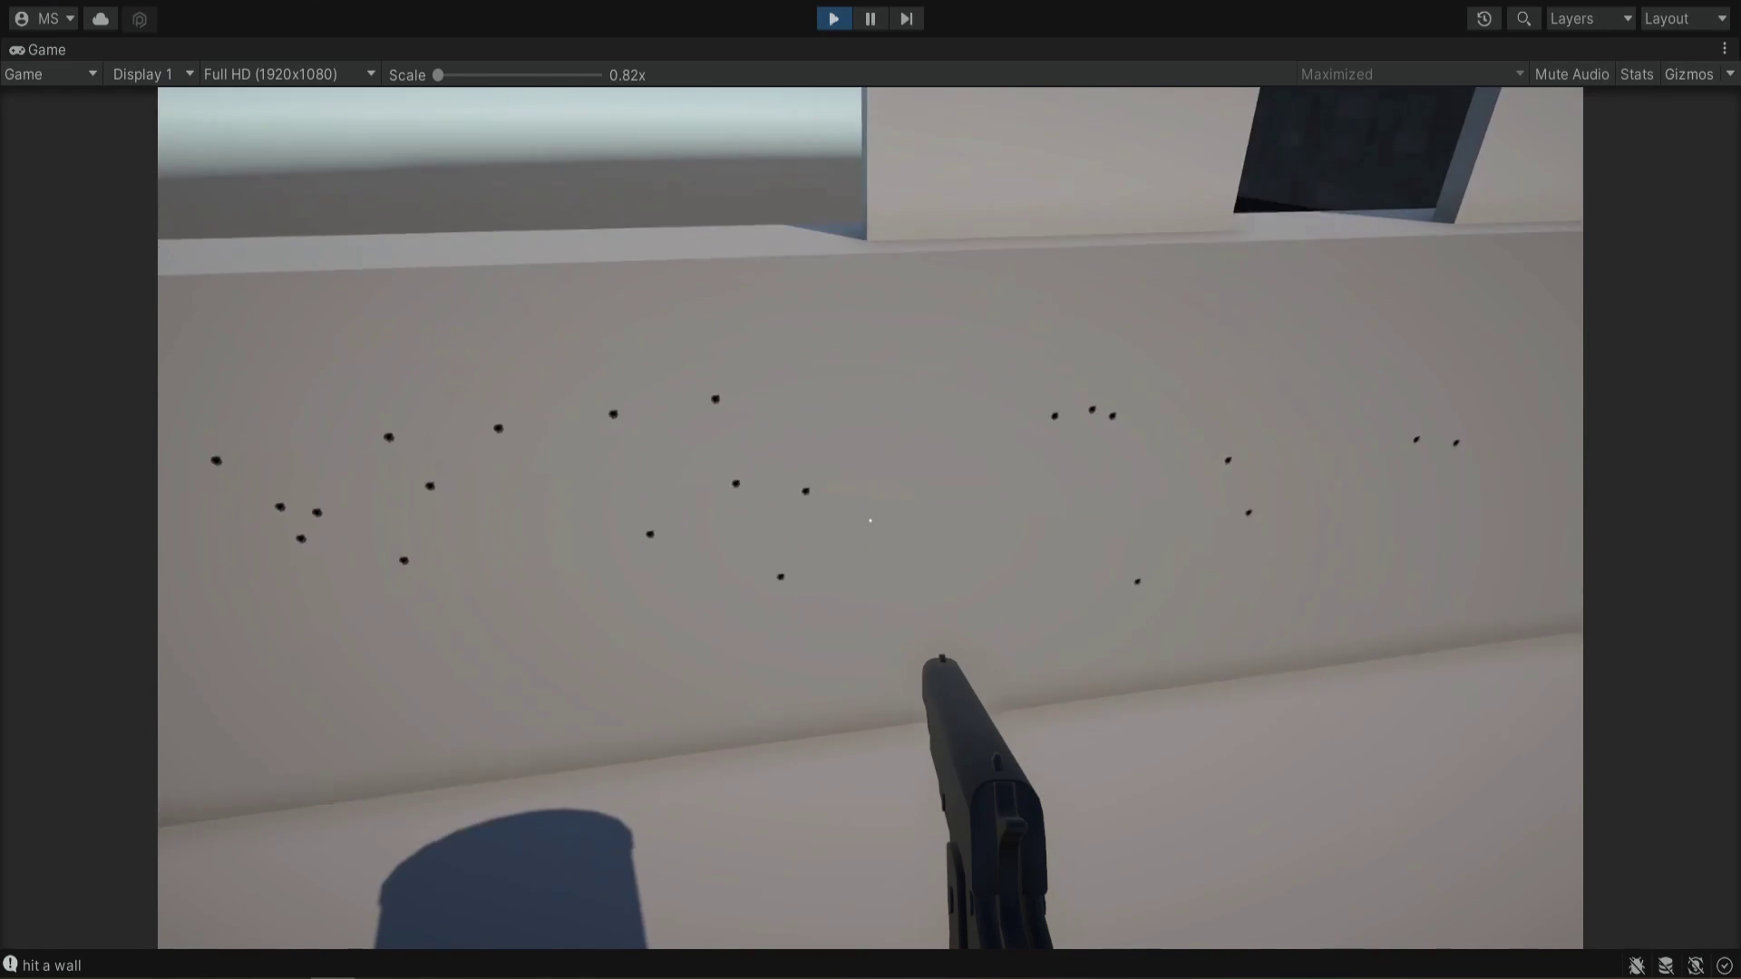
key(w)
key(w)
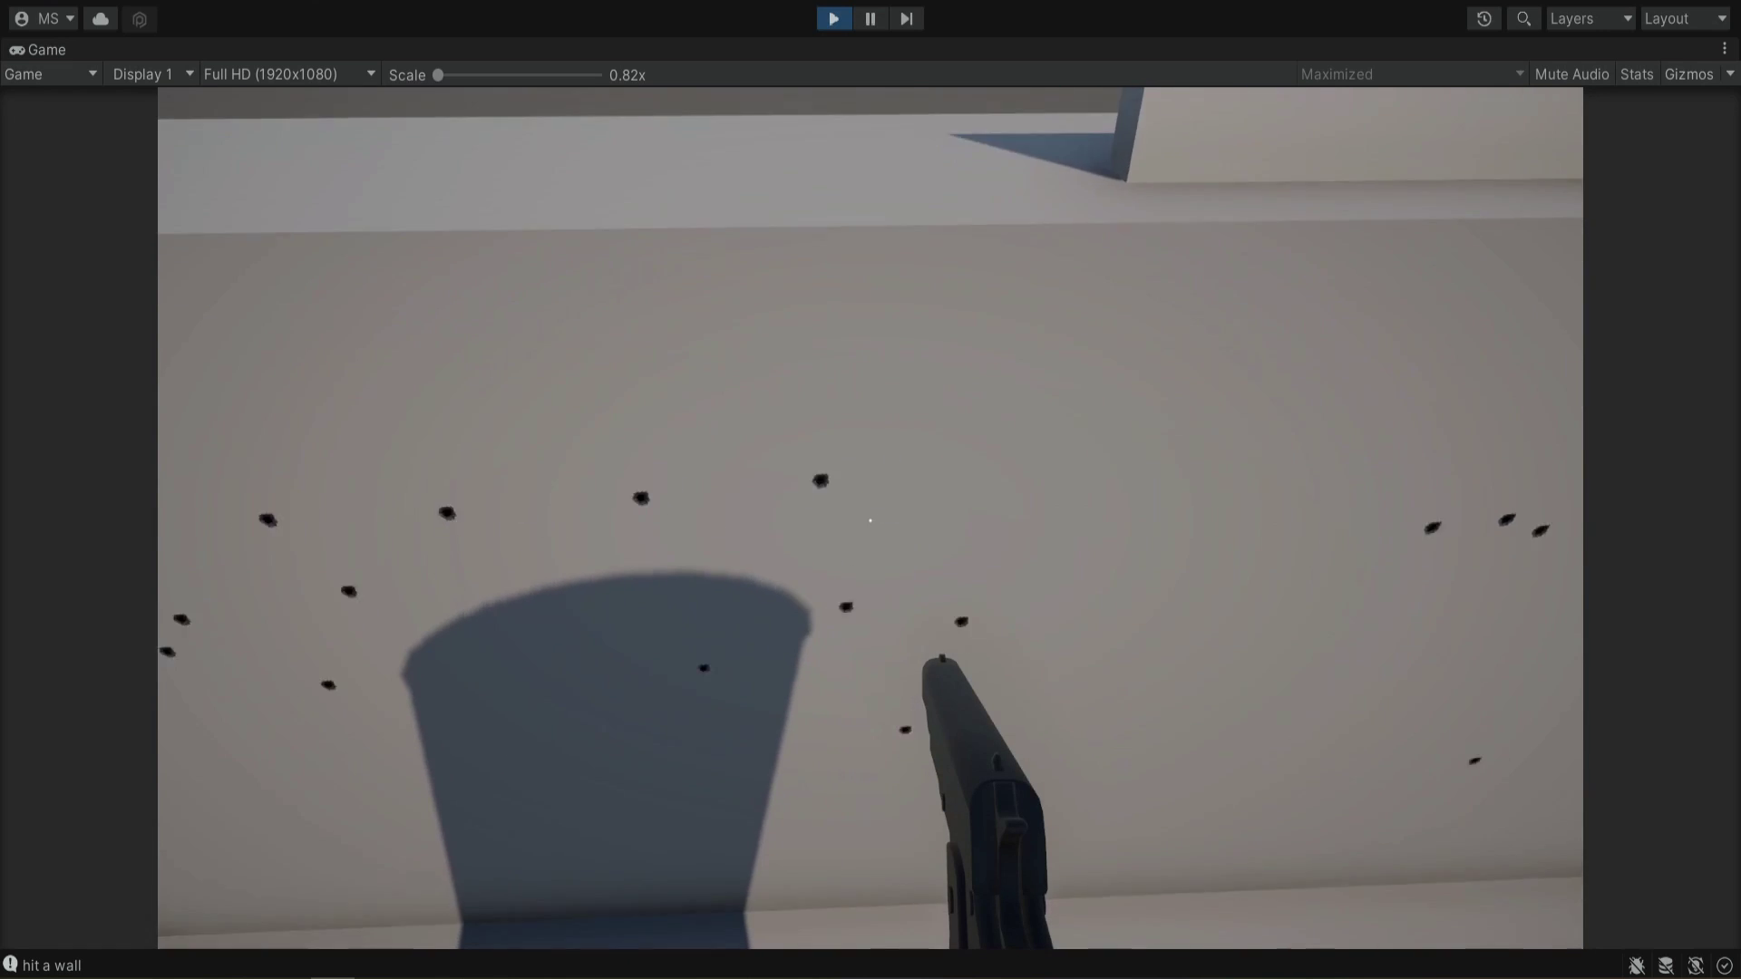
key(a)
key(w)
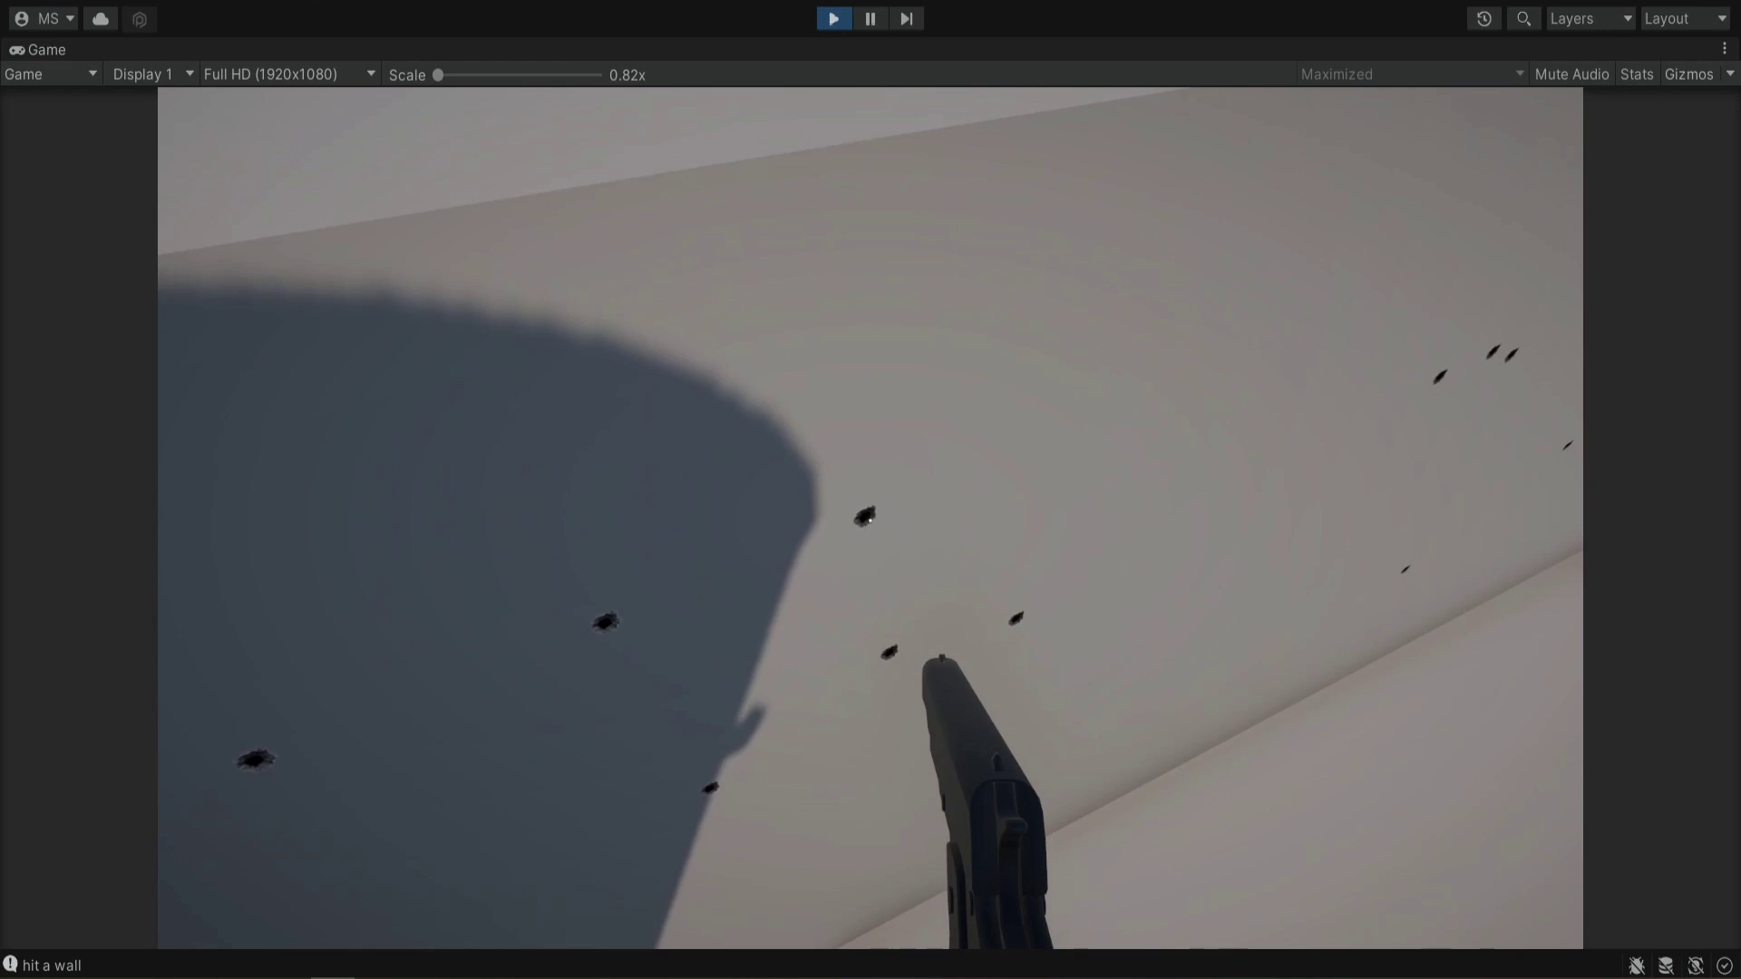
key(s)
key(s)
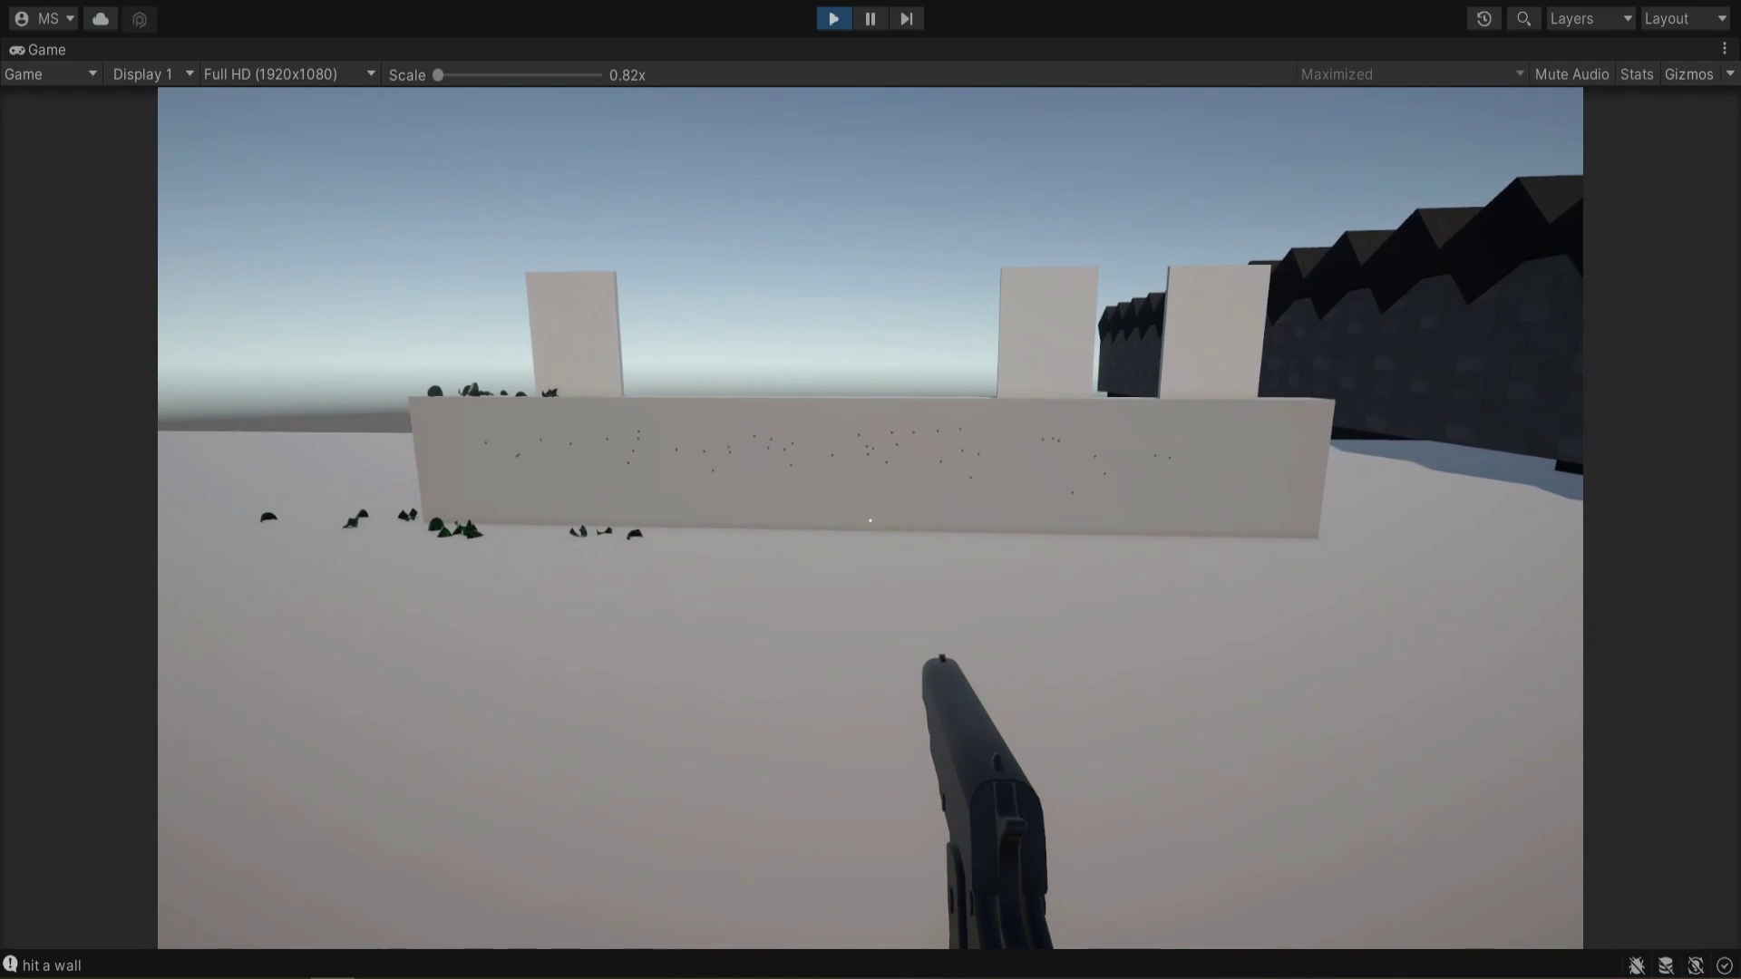
key(ctrl+p)
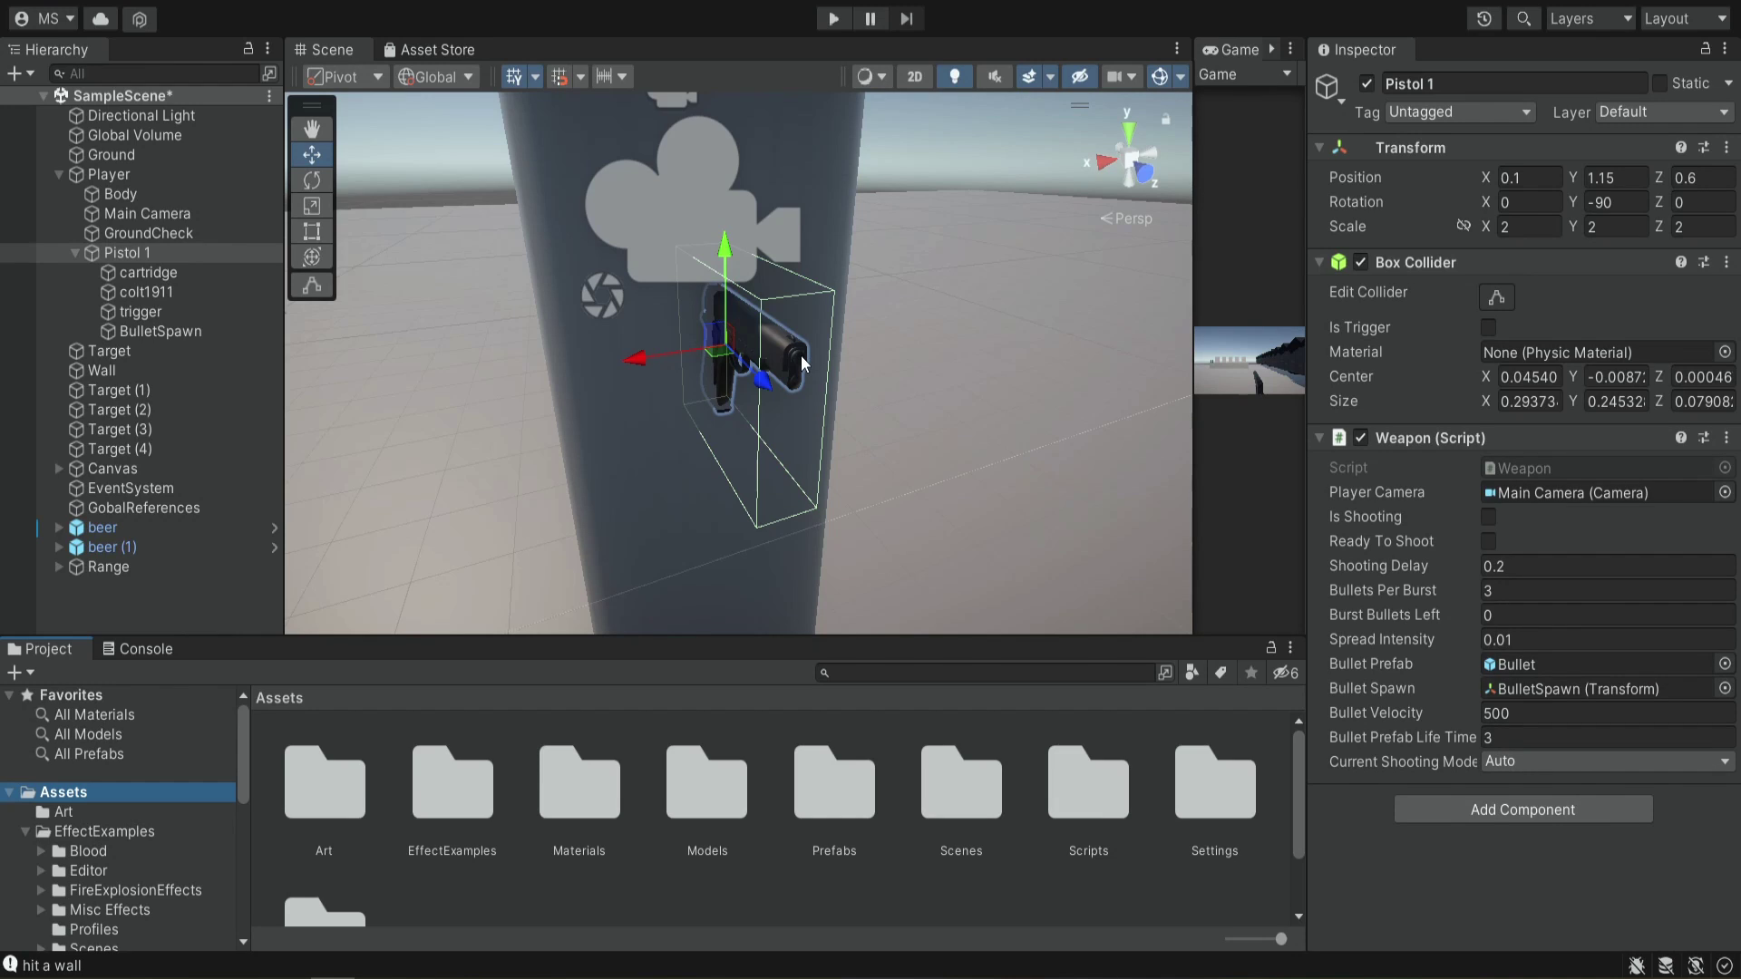
Set Pistol 1's Weapon script to Single shooting mode, 0 bullets per burst, 0.5 shooting delay and 0.05 spread intensity
click(1504, 767)
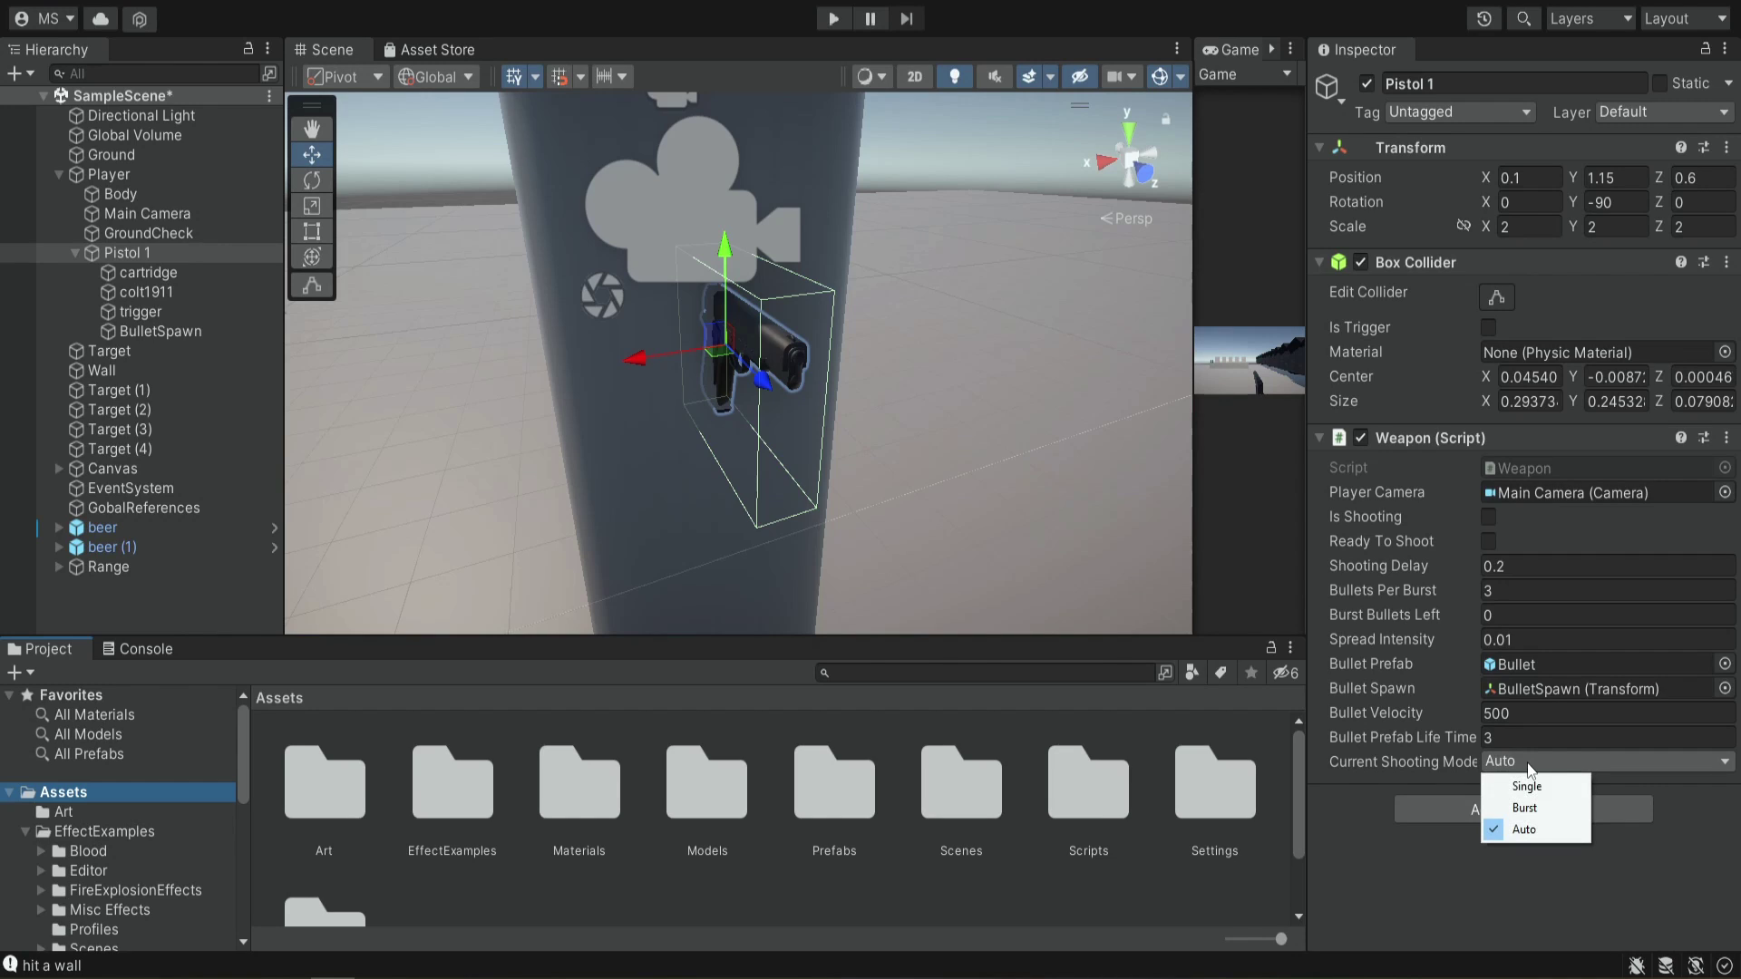
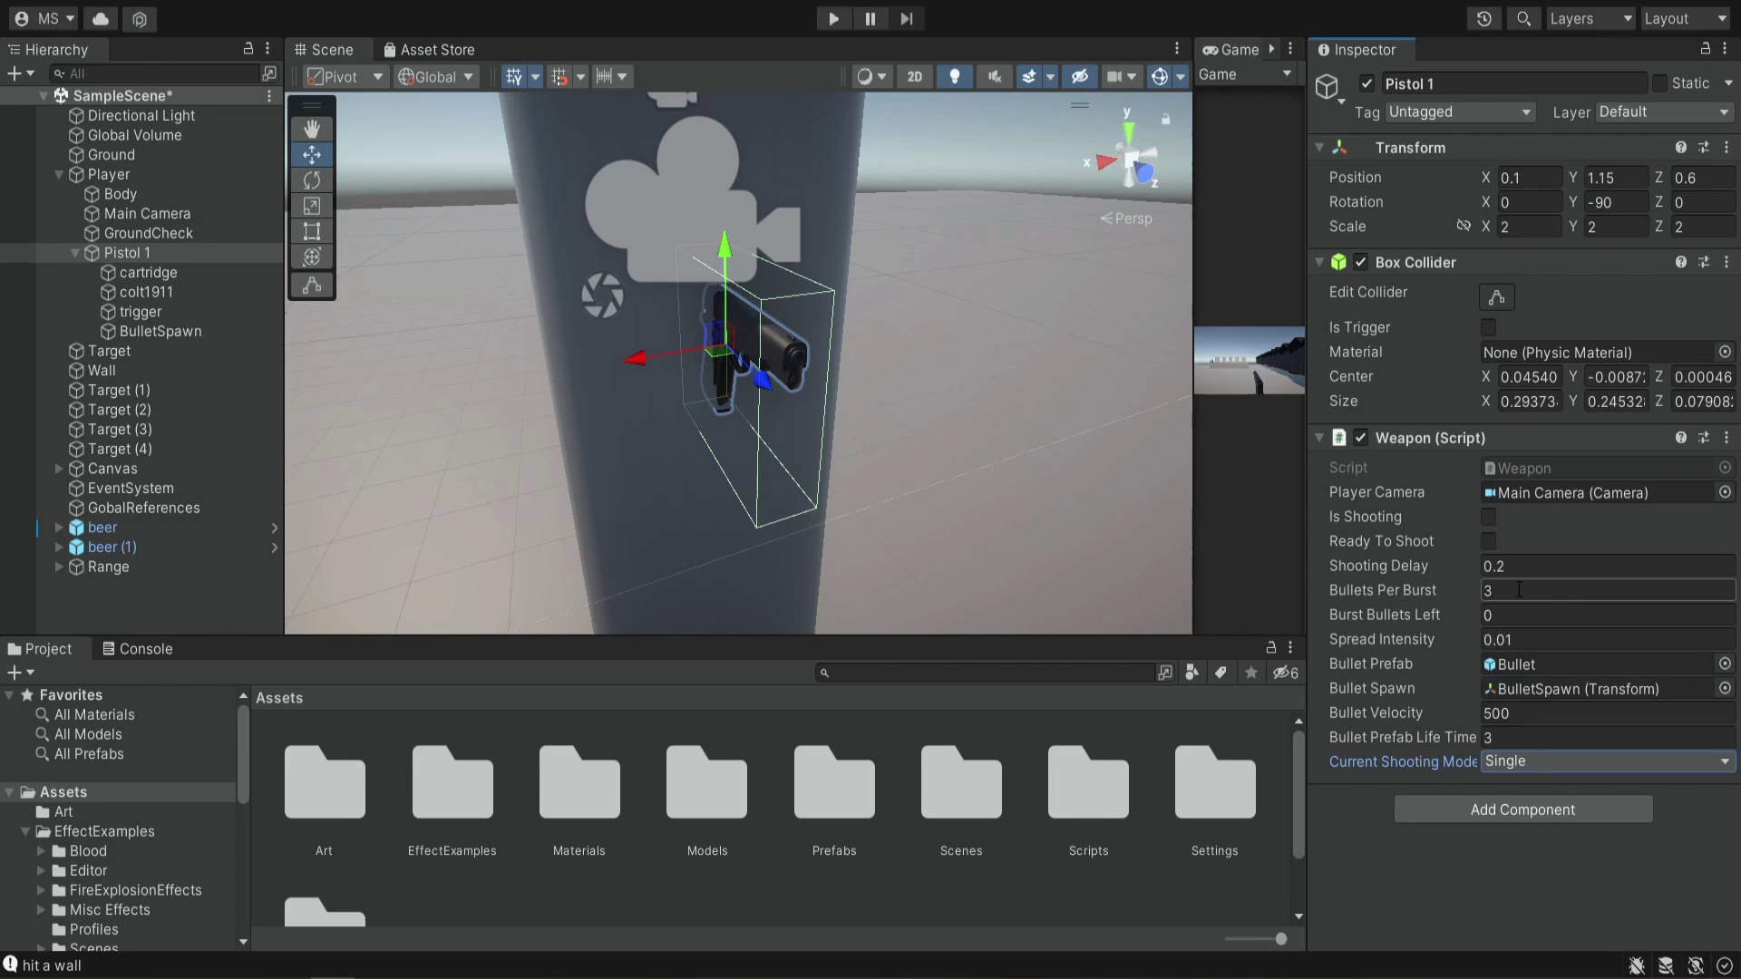
click(1514, 589)
text(0)
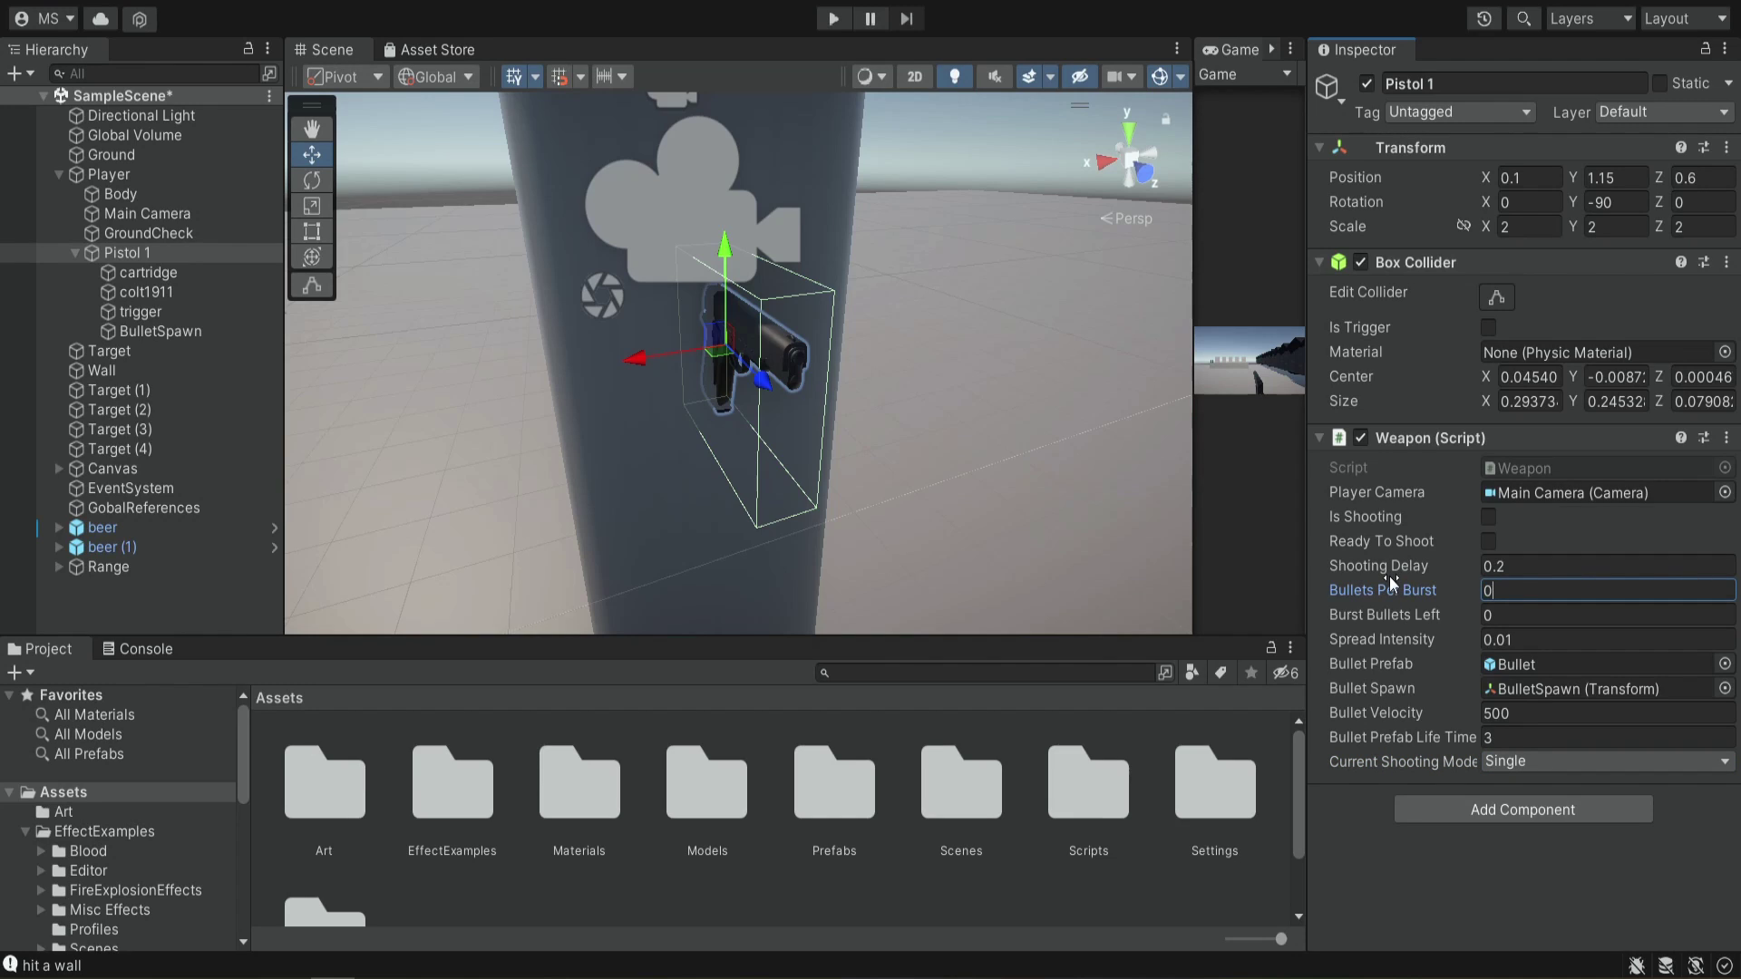
click(1519, 565)
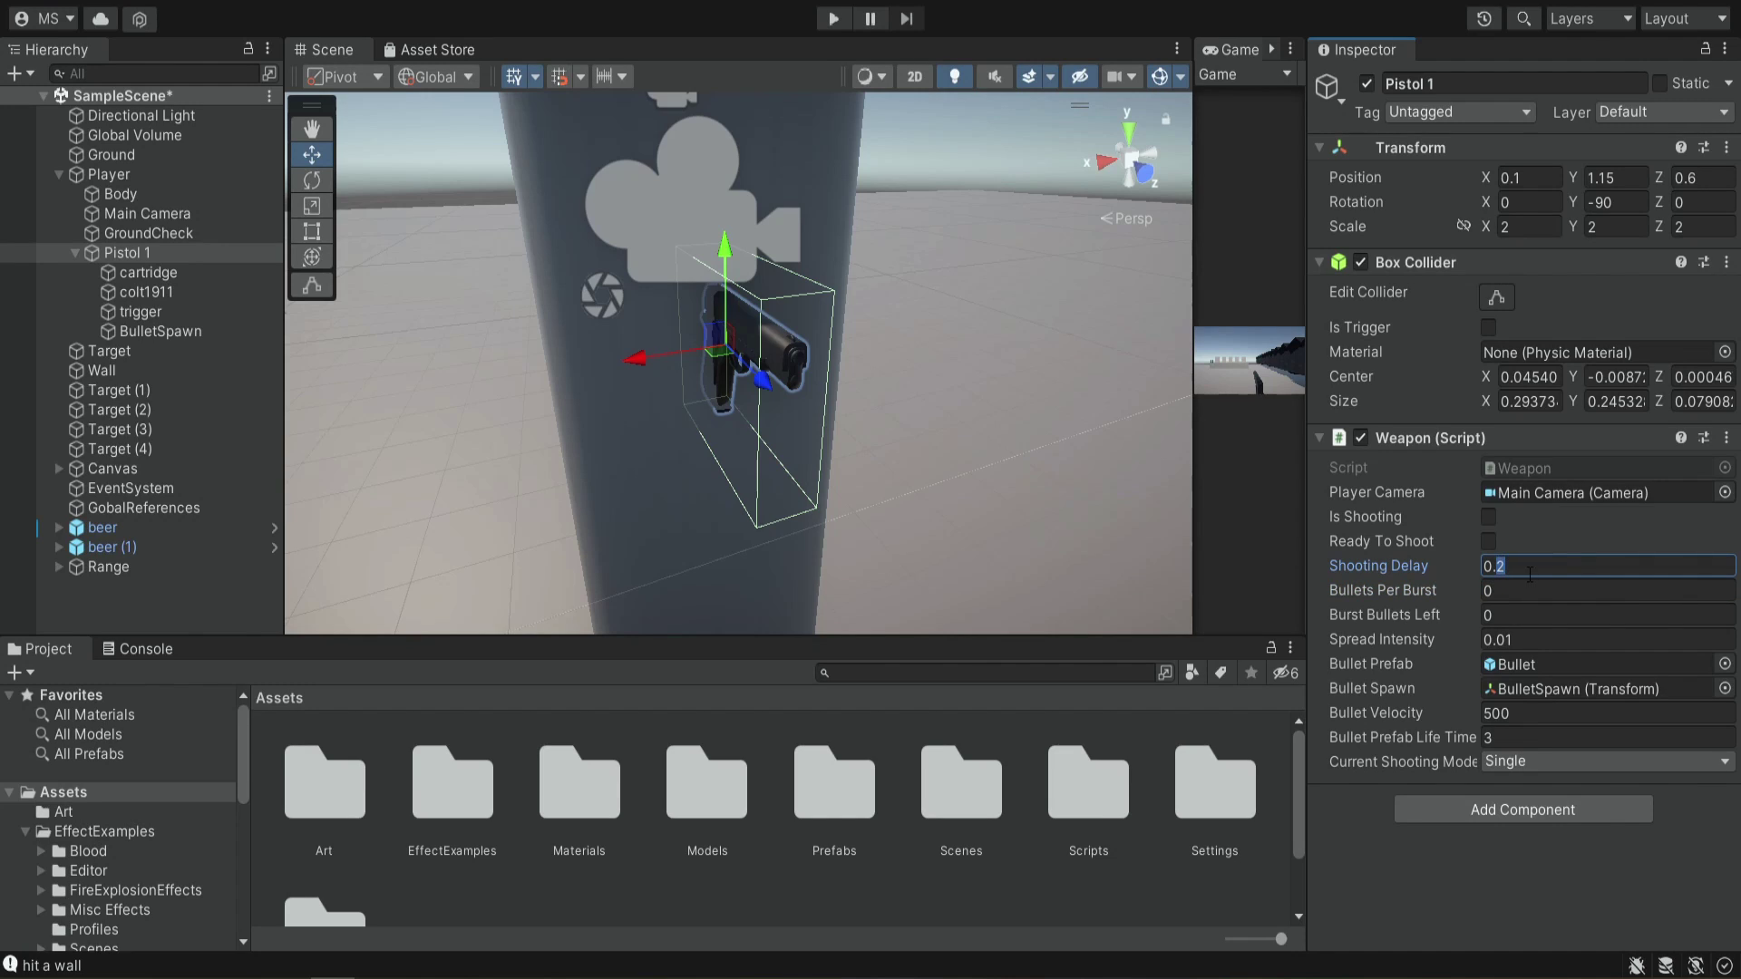
text(5)
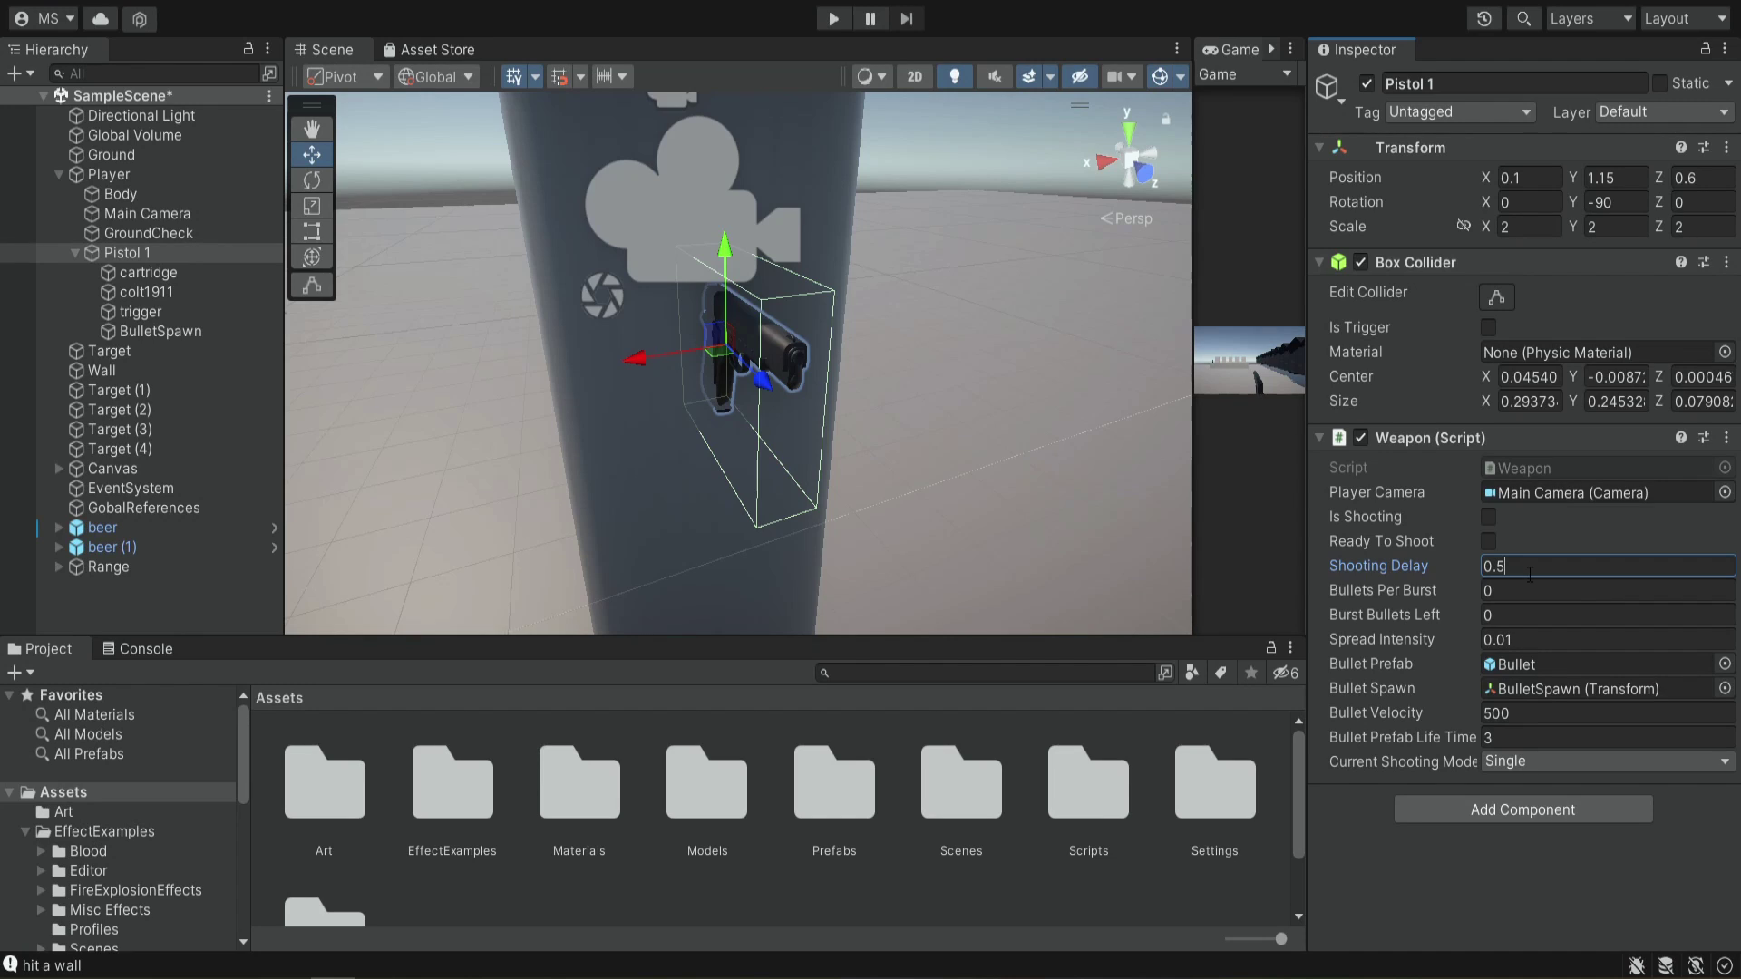
click(1527, 642)
click(1566, 639)
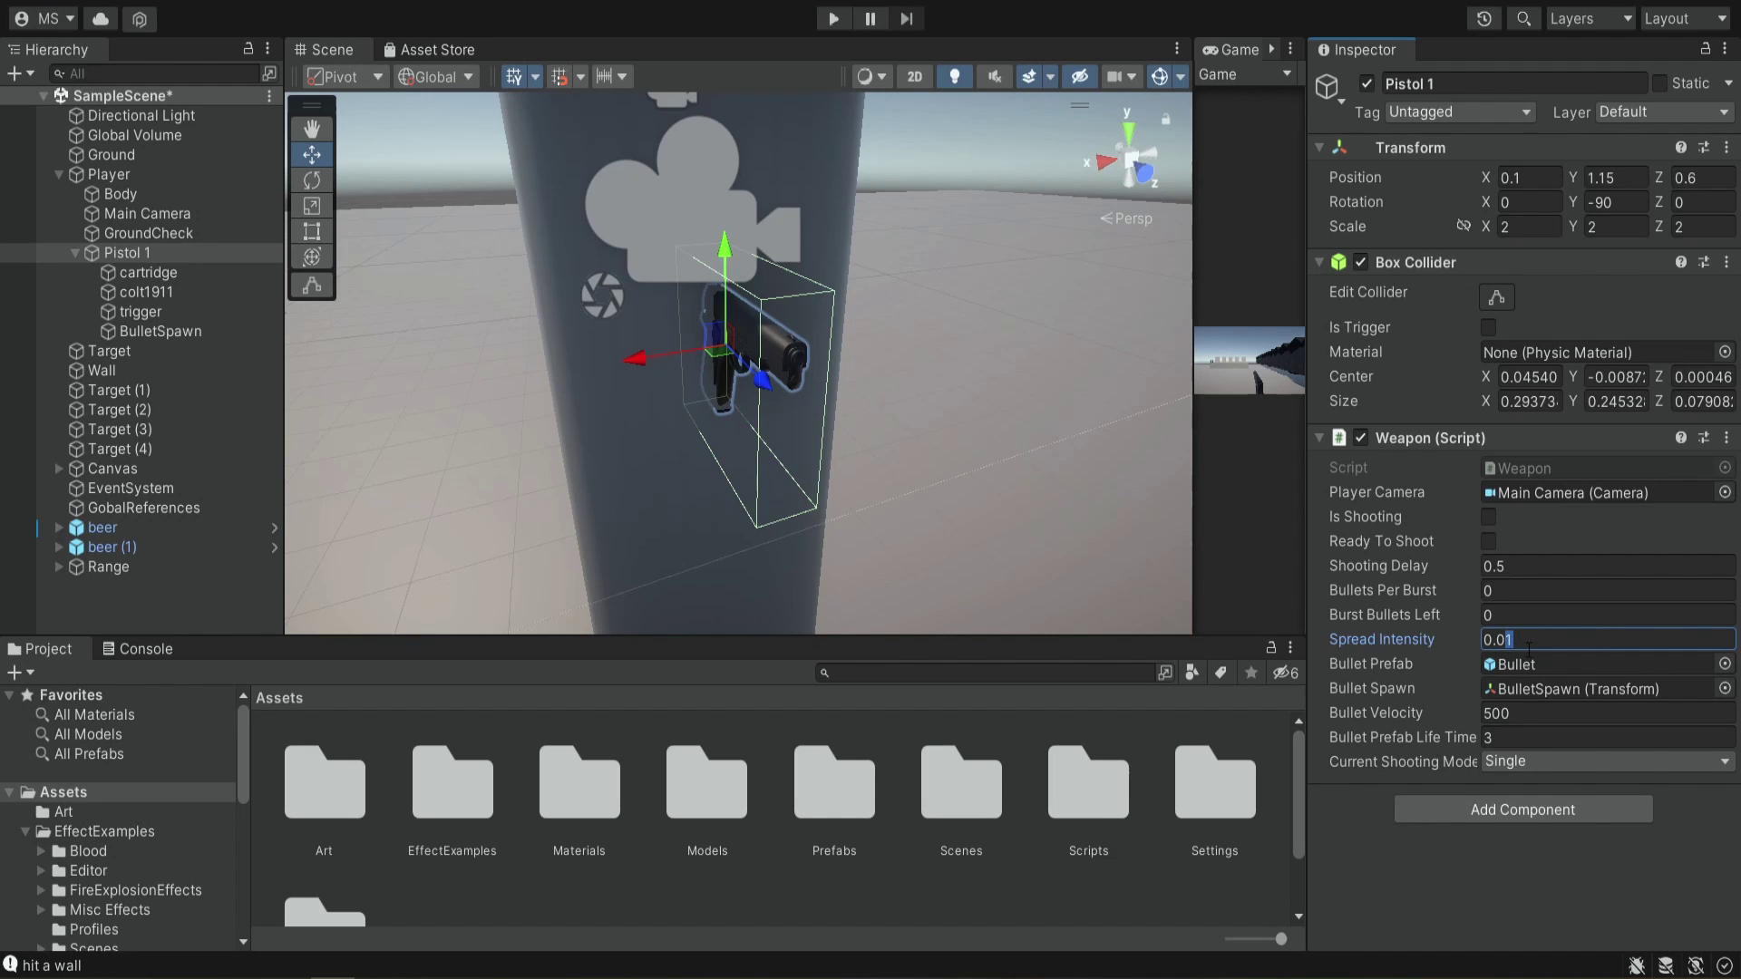
text(5)
Rename the Pistol 1 object as 1911 and save it as a prefab in the Prefabs folder
right_click(133, 259)
click(227, 368)
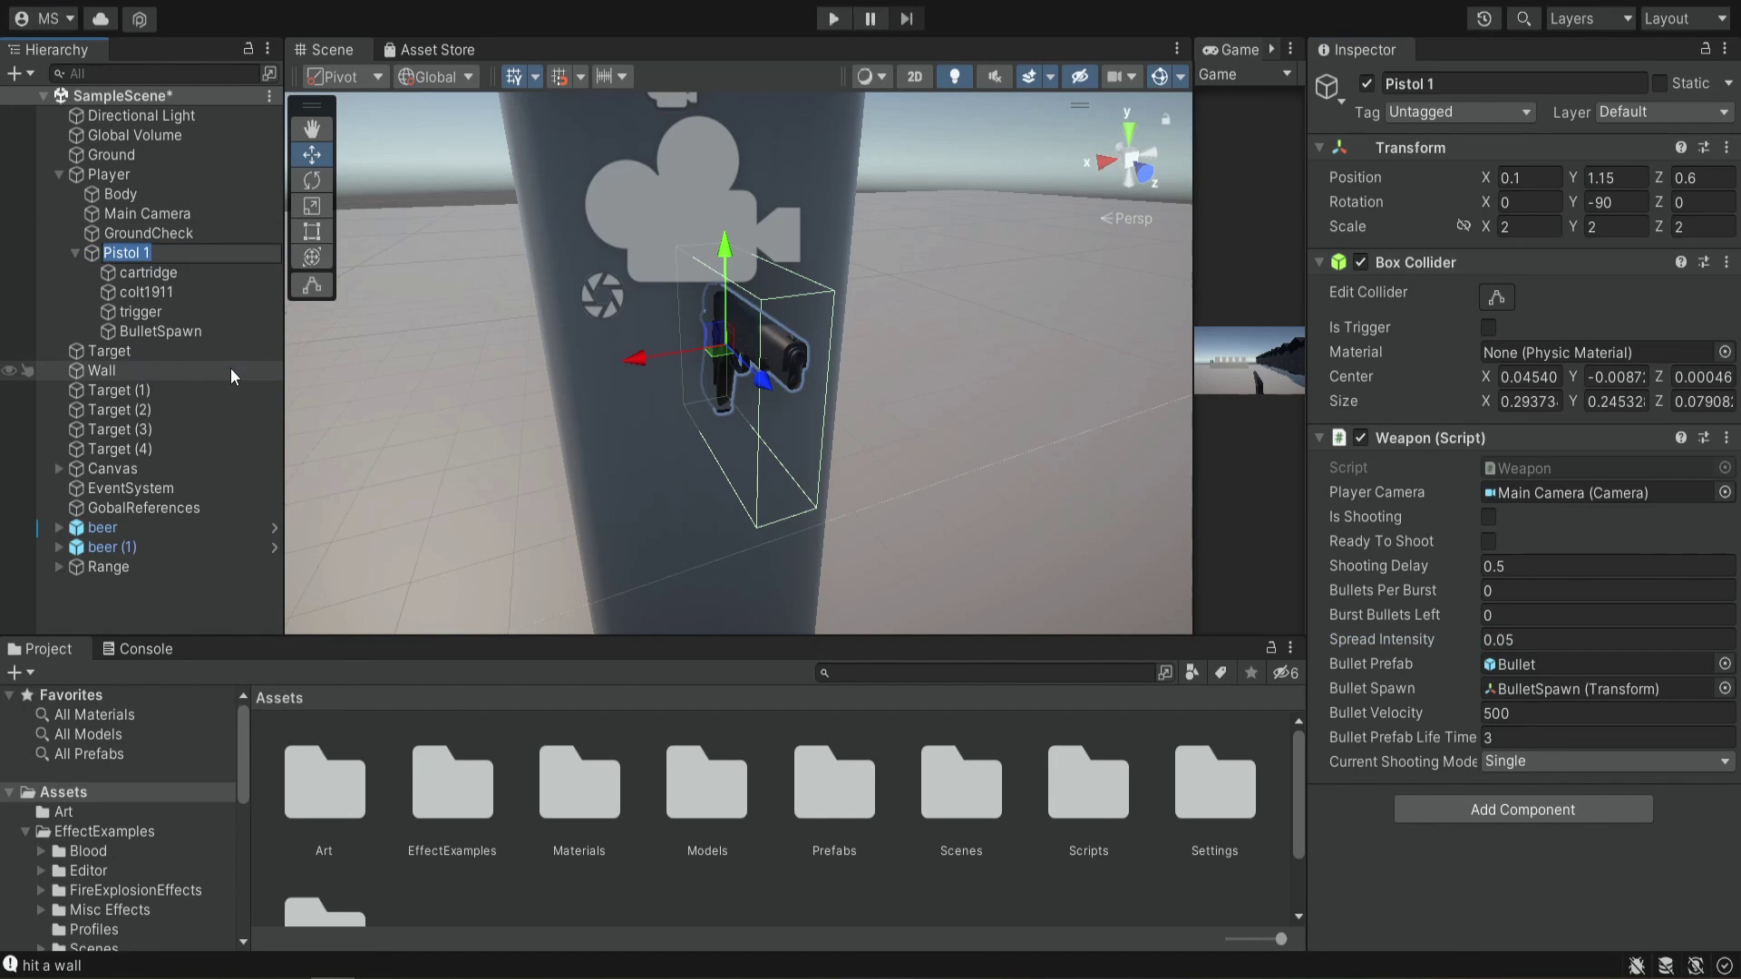
text(1911)
key(Return)
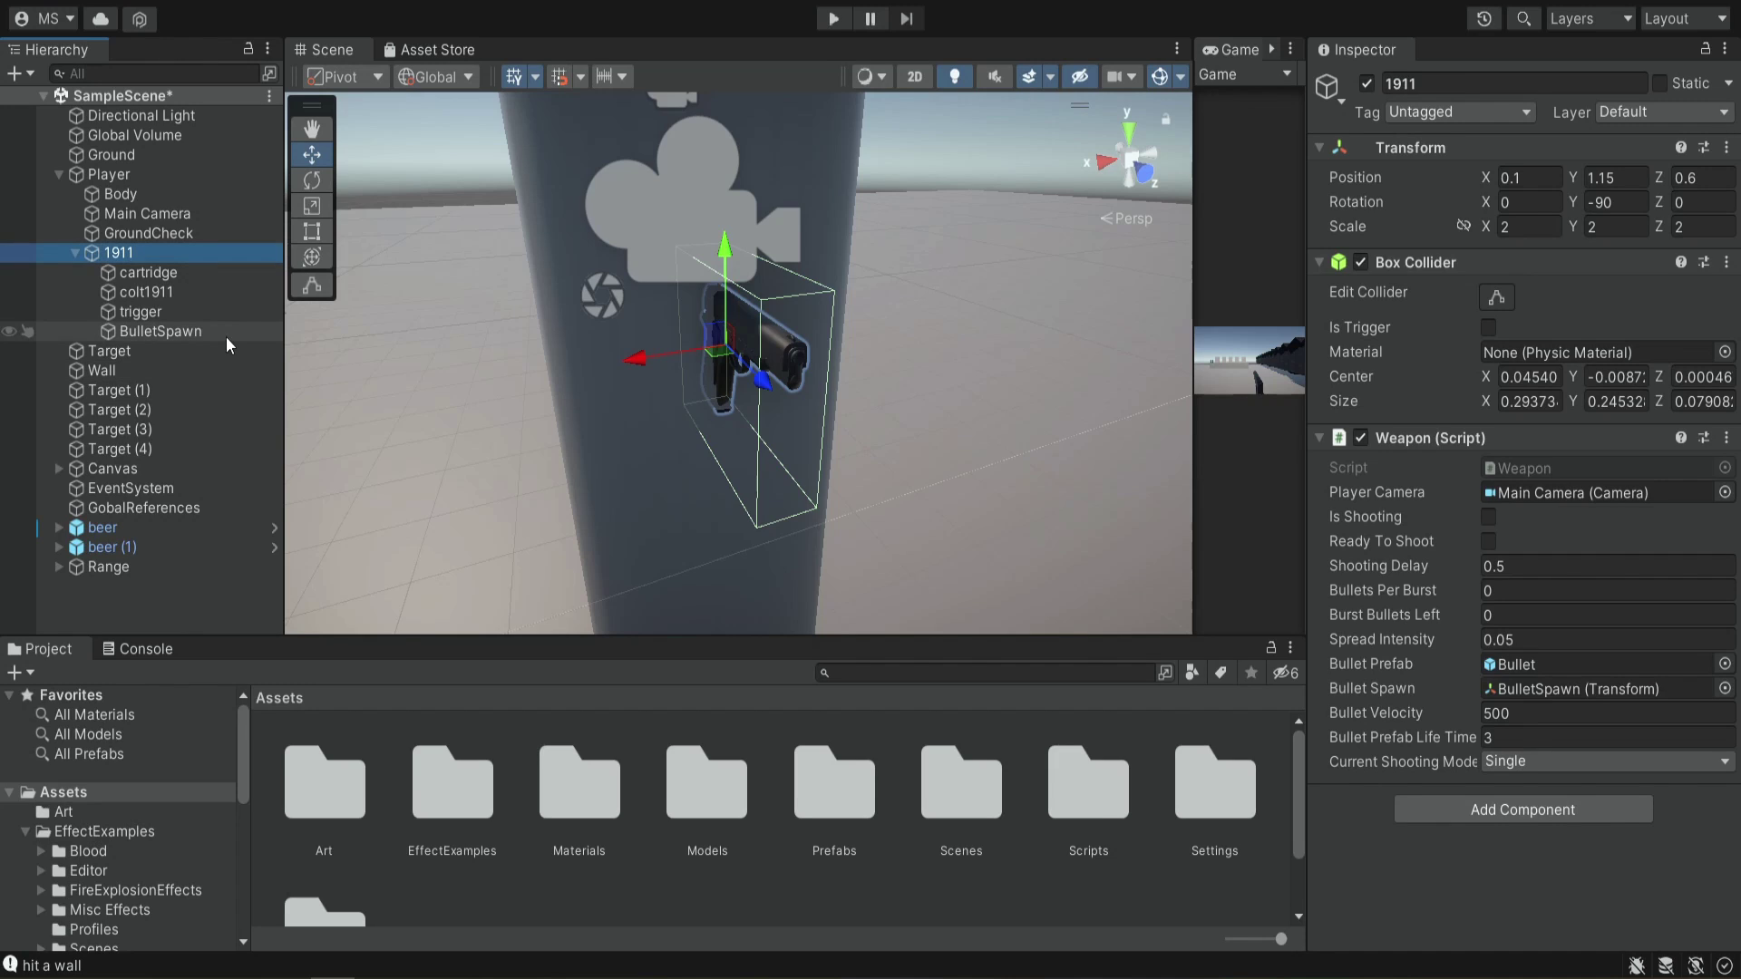
drag(131, 259, 848, 789)
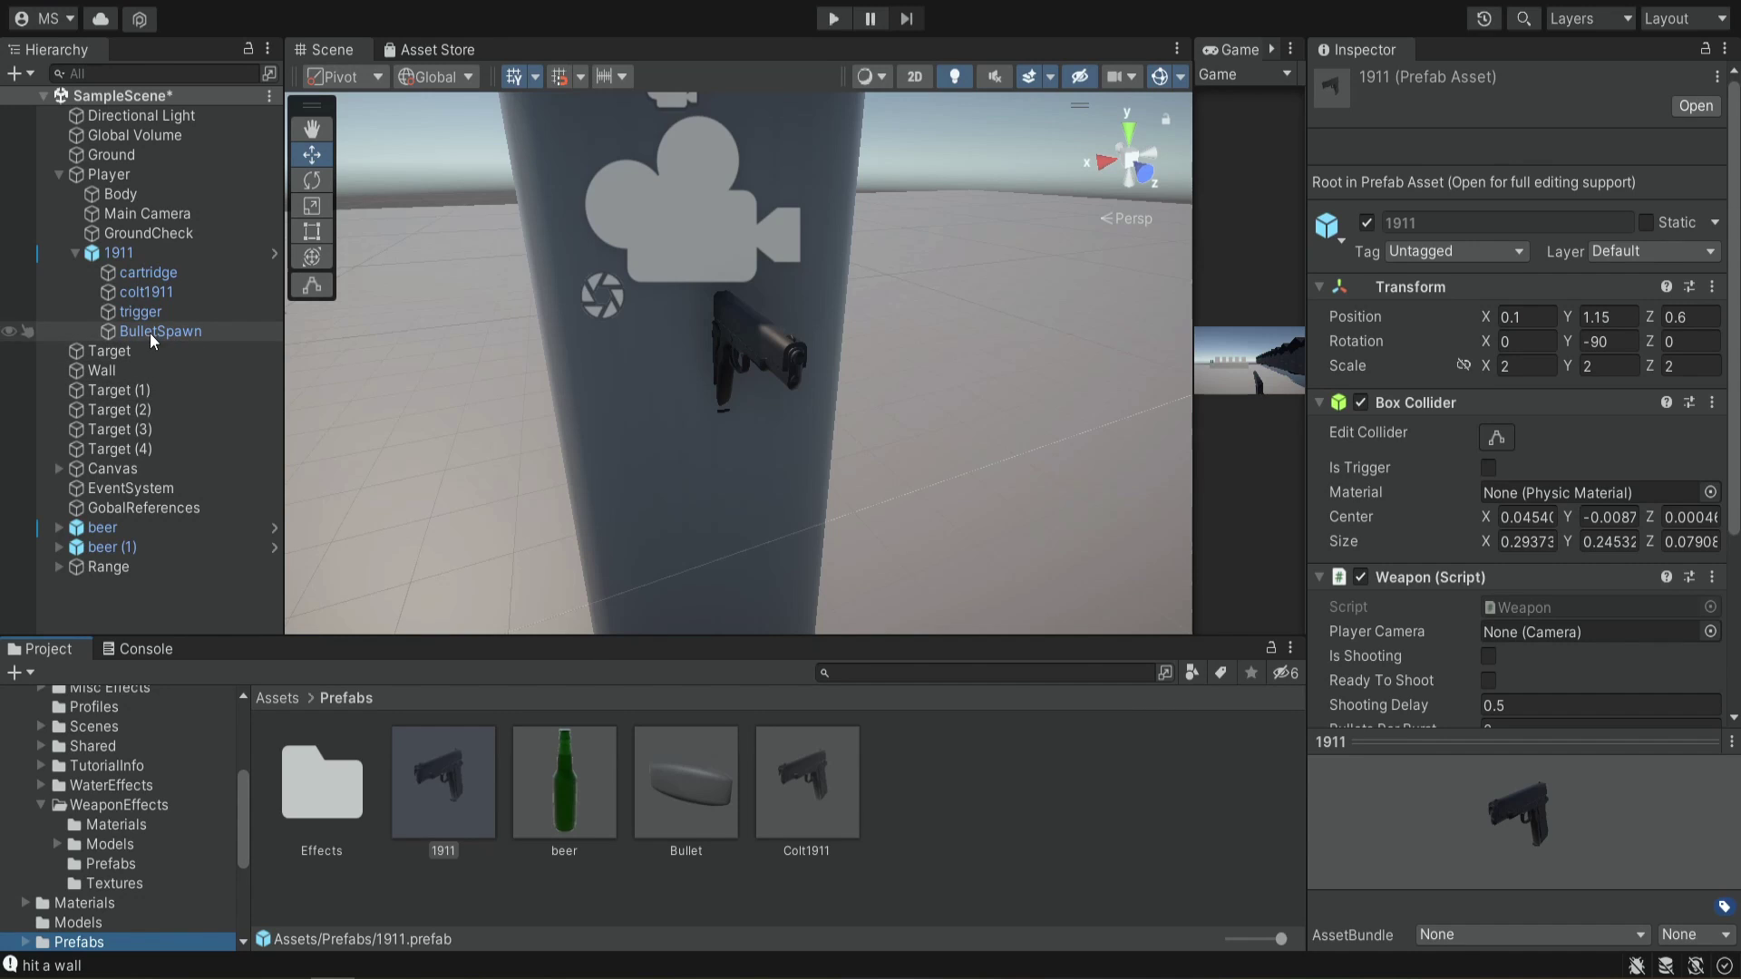
Compare the Player Camera reference of the 1911 scene object with that of the Colt1911 prefab asset
click(121, 256)
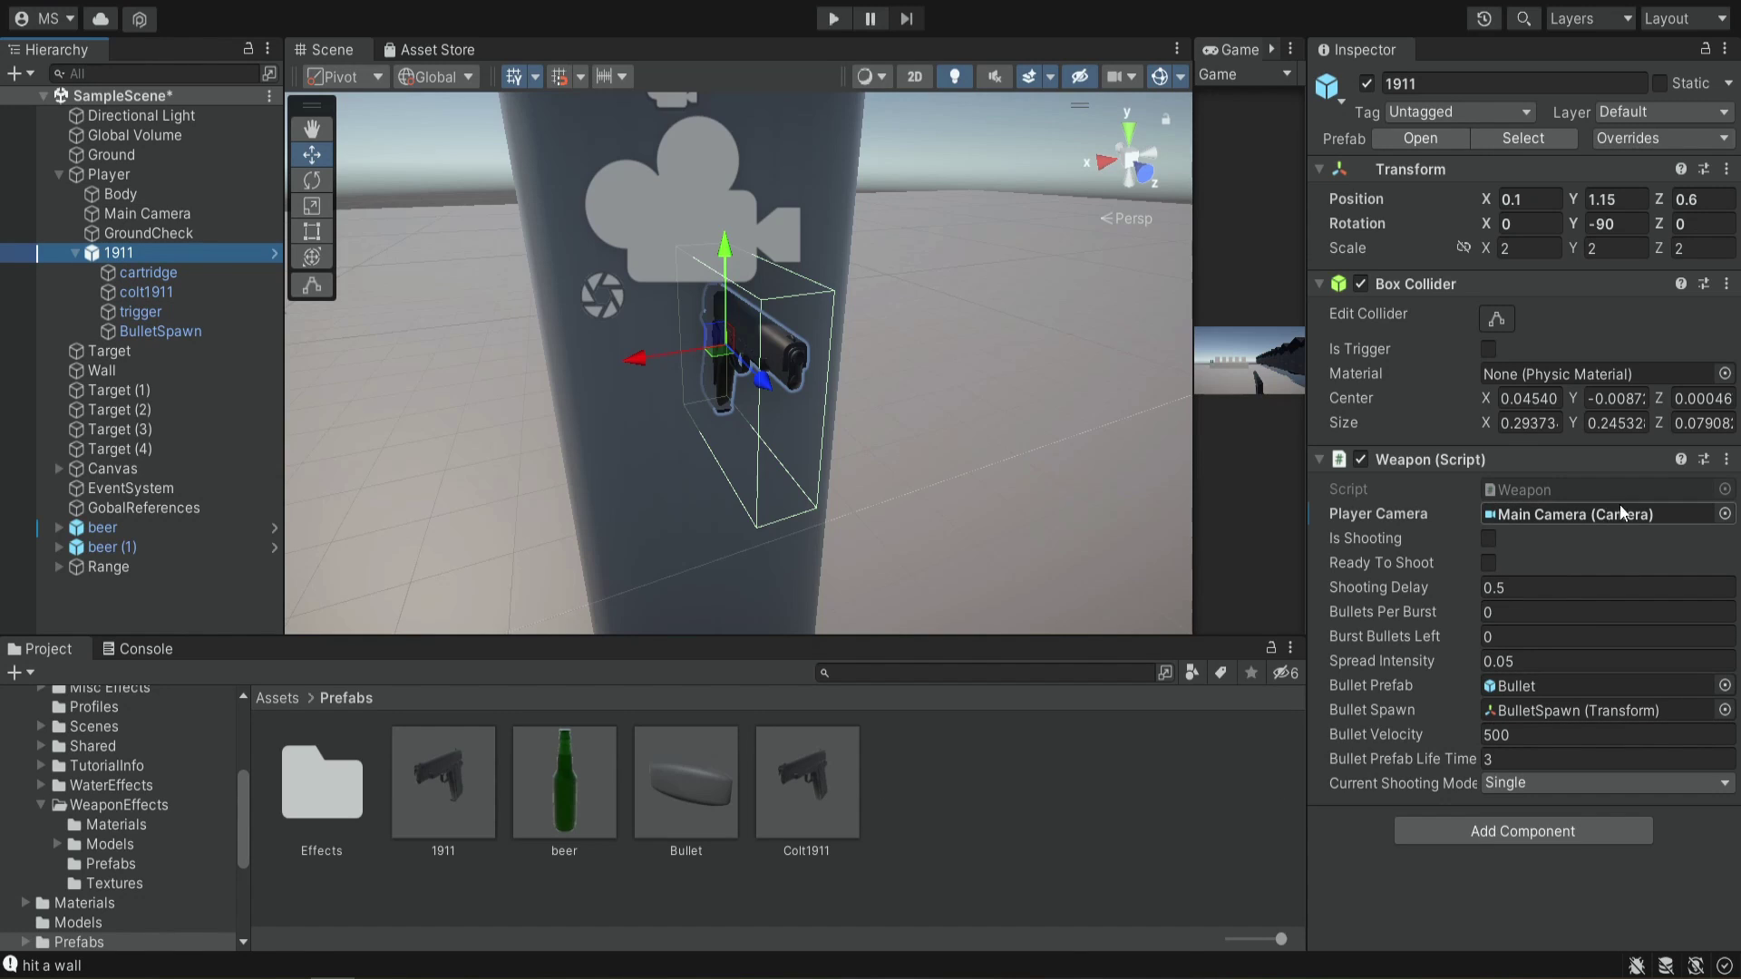
click(816, 789)
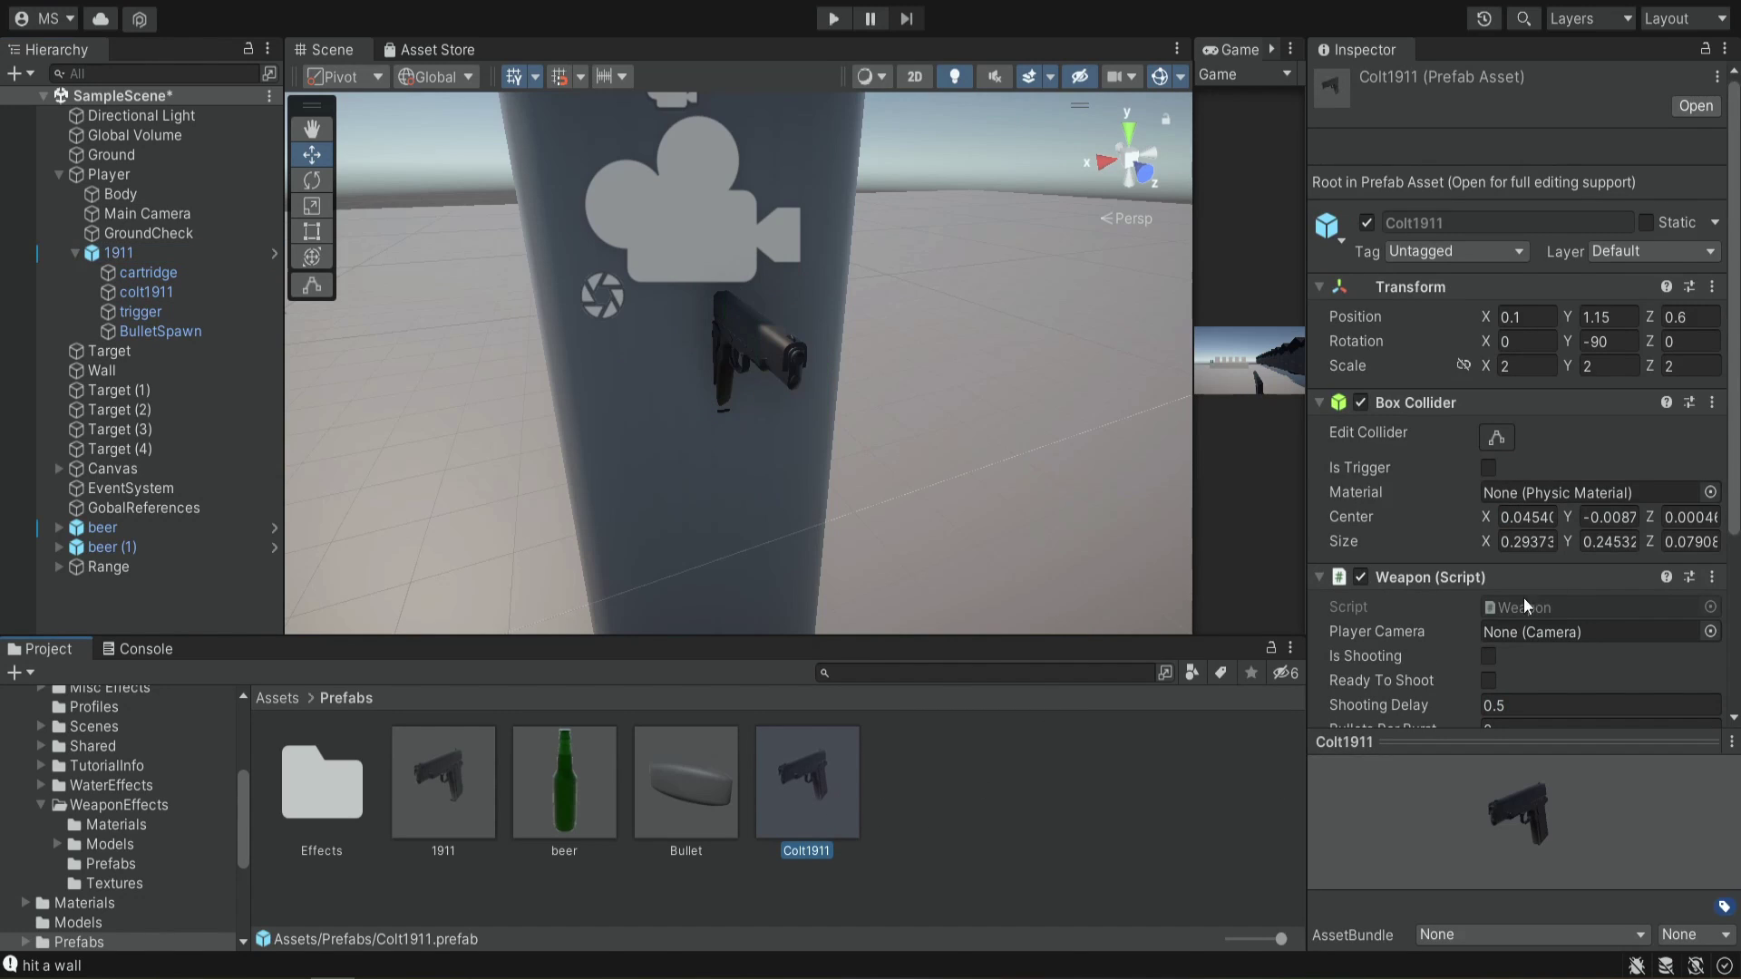
scroll(1487, 625, down, 5)
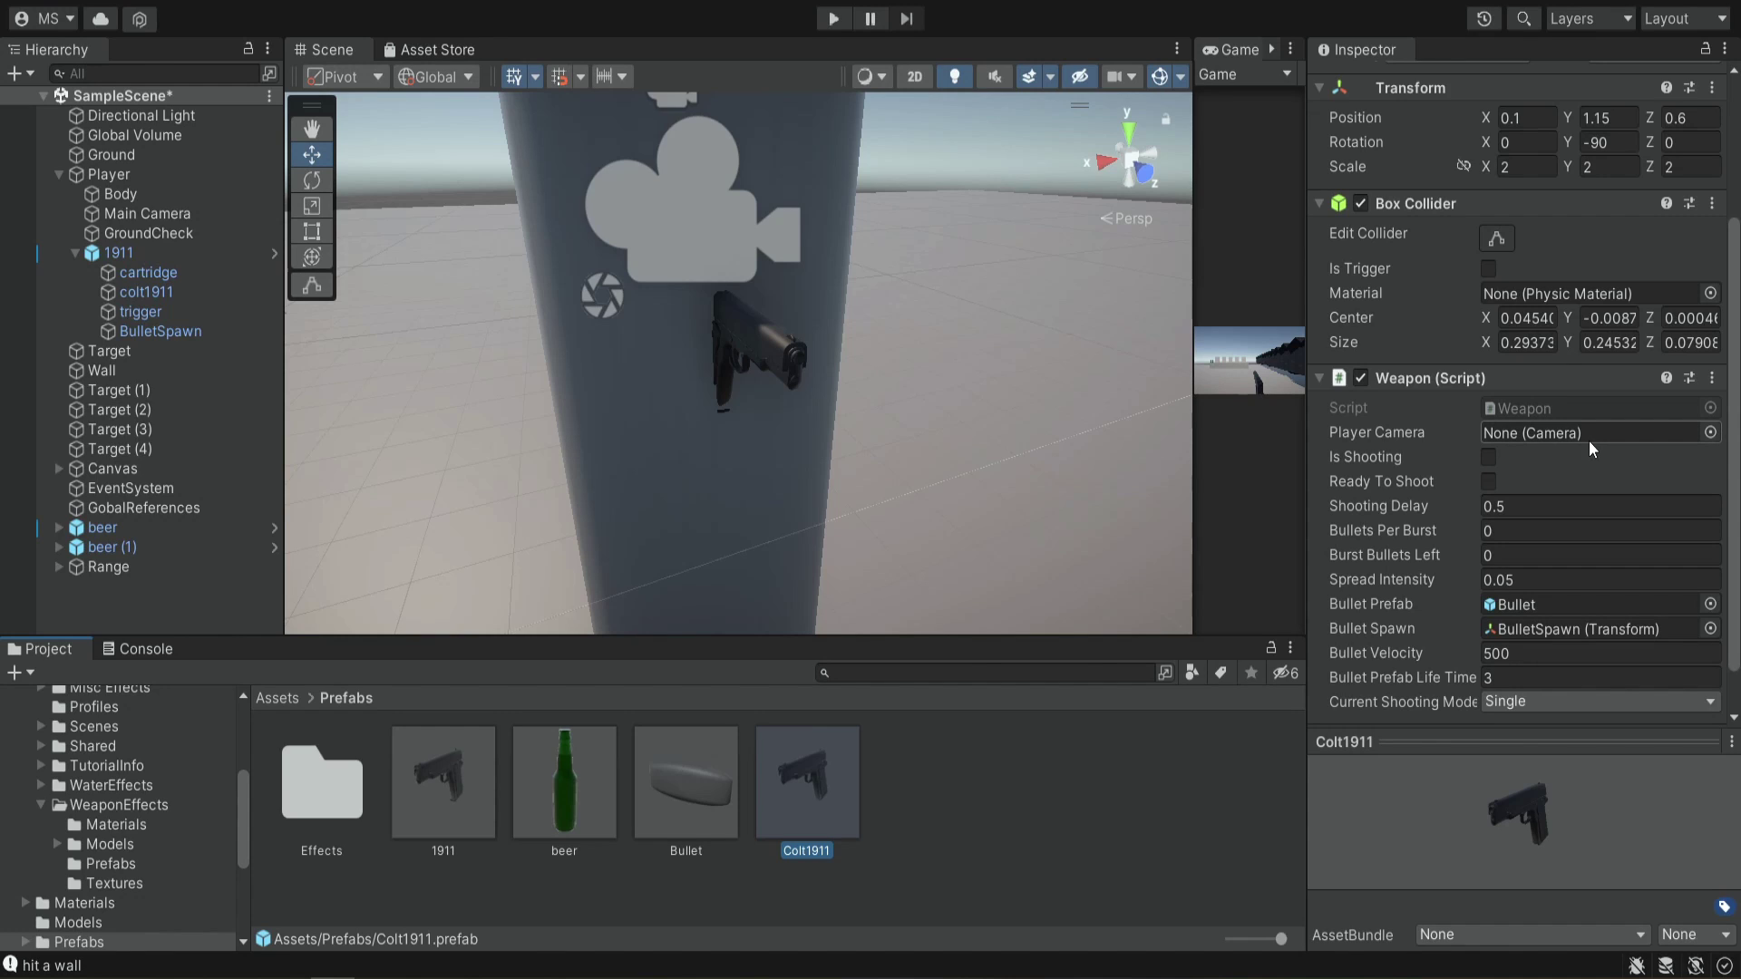
Switch to Visual Studio and delete the public Camera playerCamera declaration from the Weapon class in Weapon.cs
key(alt+Tab)
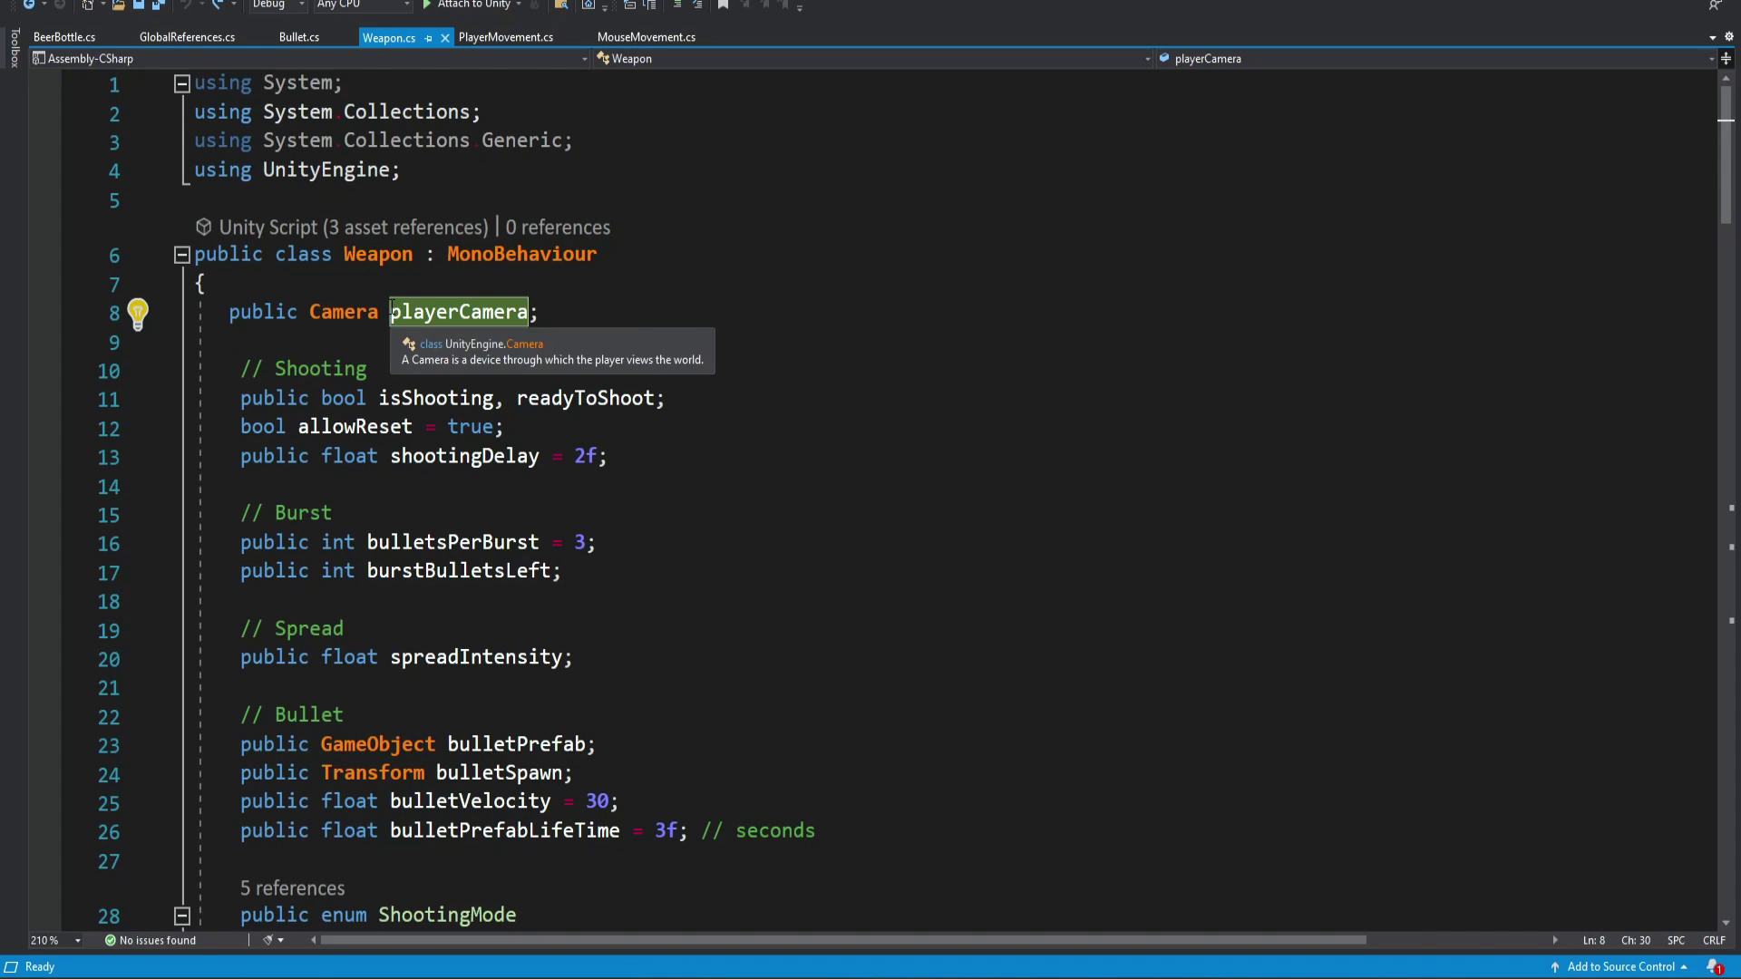
drag(390, 313, 541, 313)
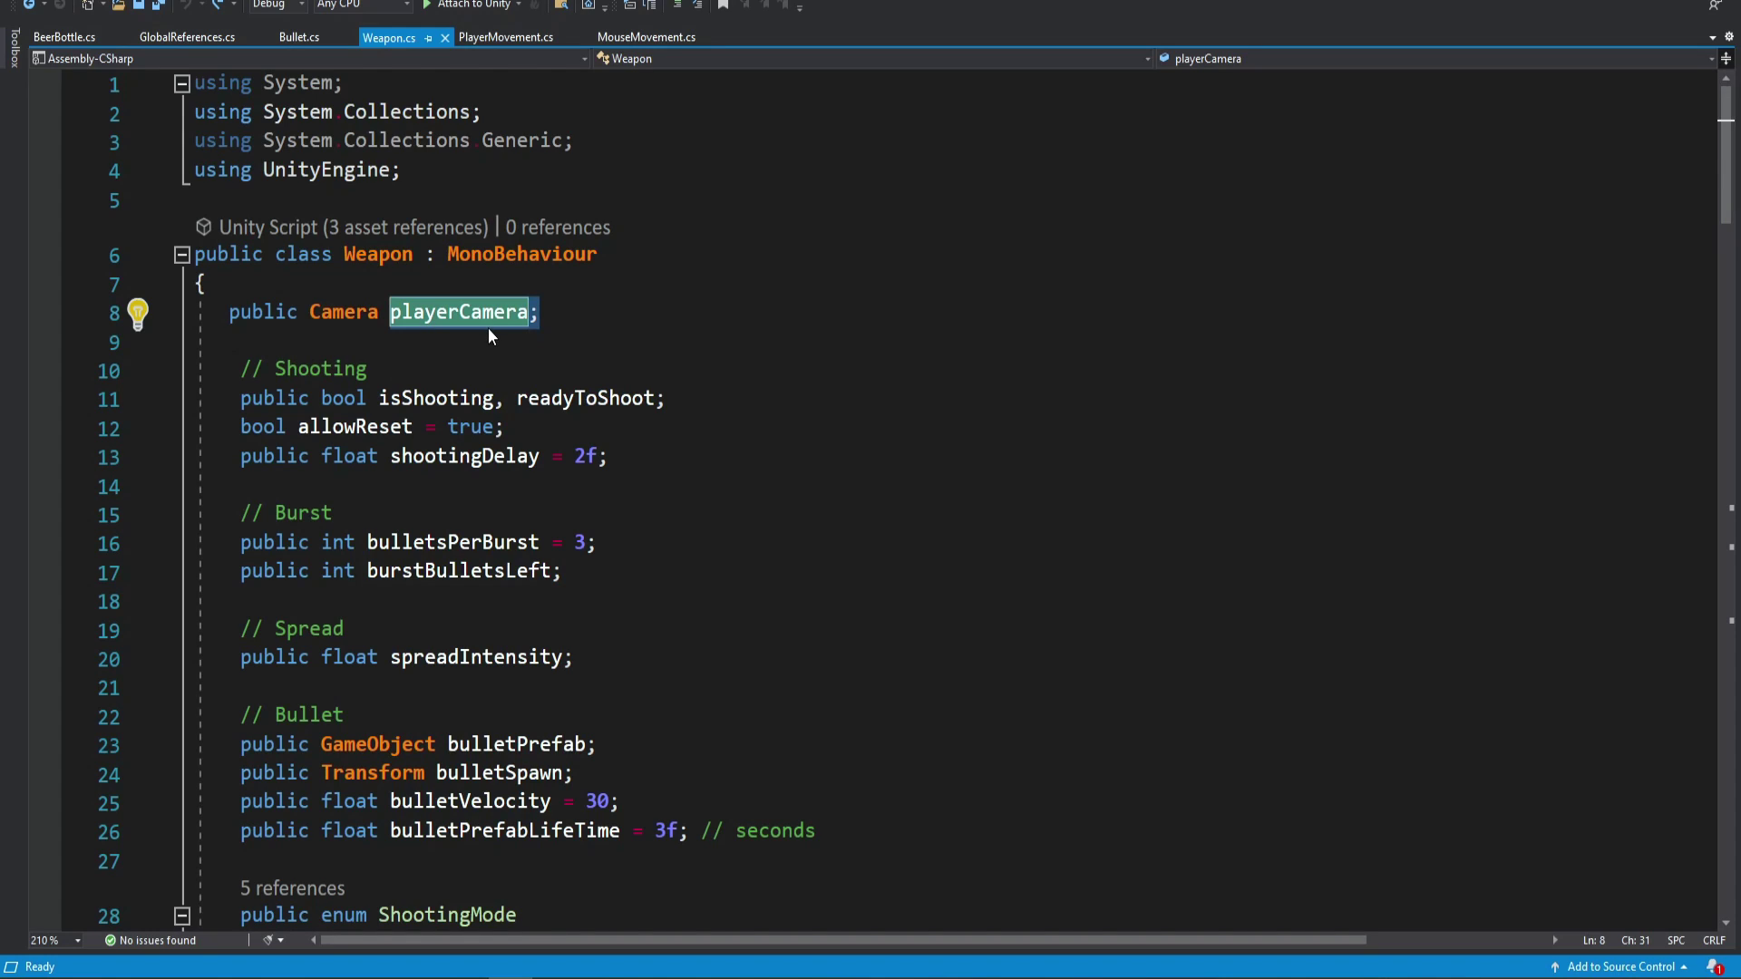
click(222, 313)
key(shift+End)
key(BackSpace)
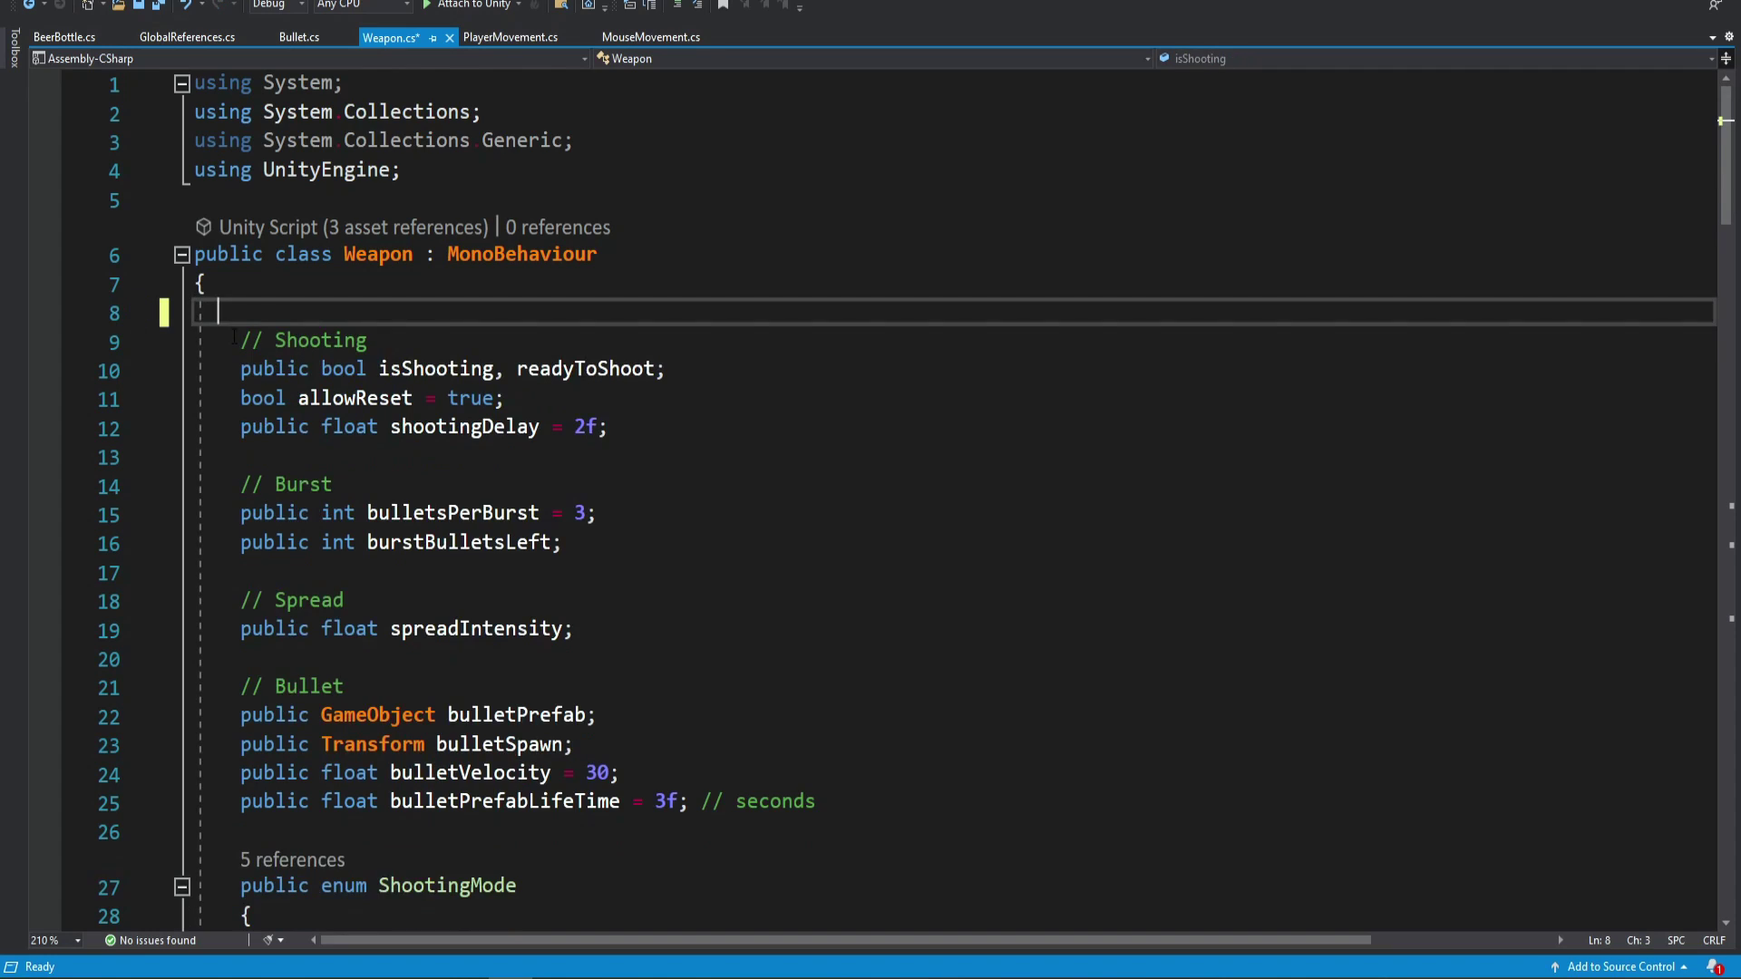
Replace playerCamera with Camera.main in the ray assignment of the CalculateDirectionAndSpread method
scroll(458, 730, down, 18)
scroll(458, 730, down, 14)
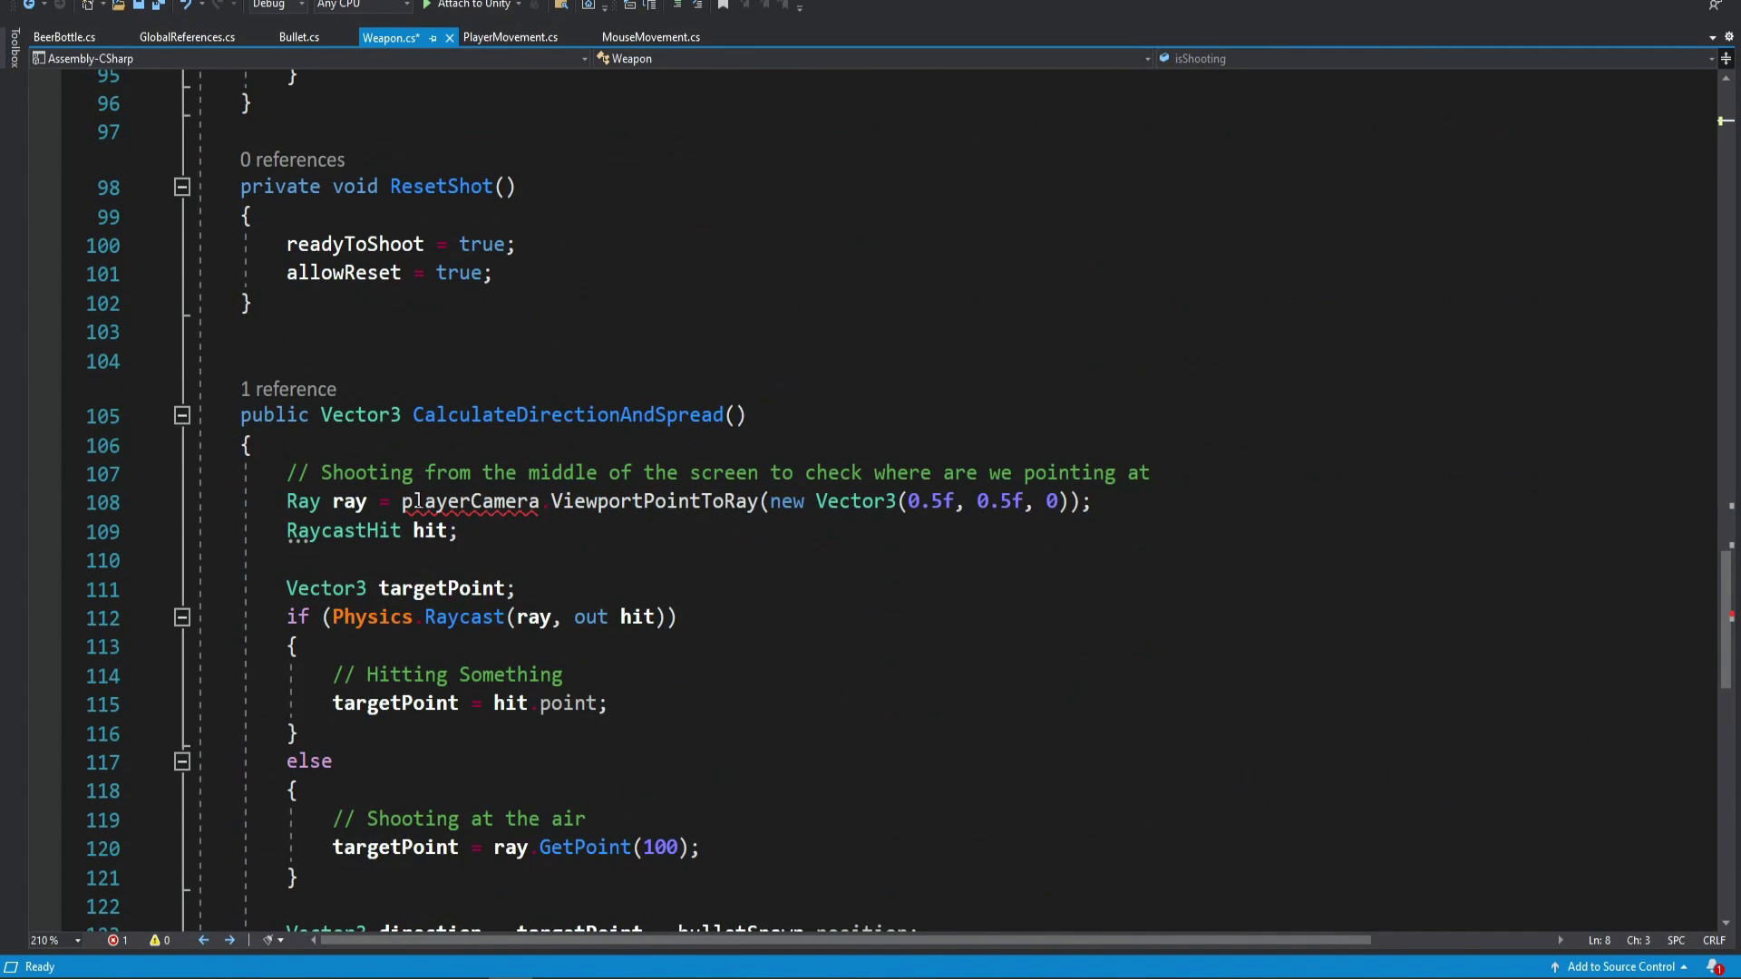
drag(402, 502, 540, 503)
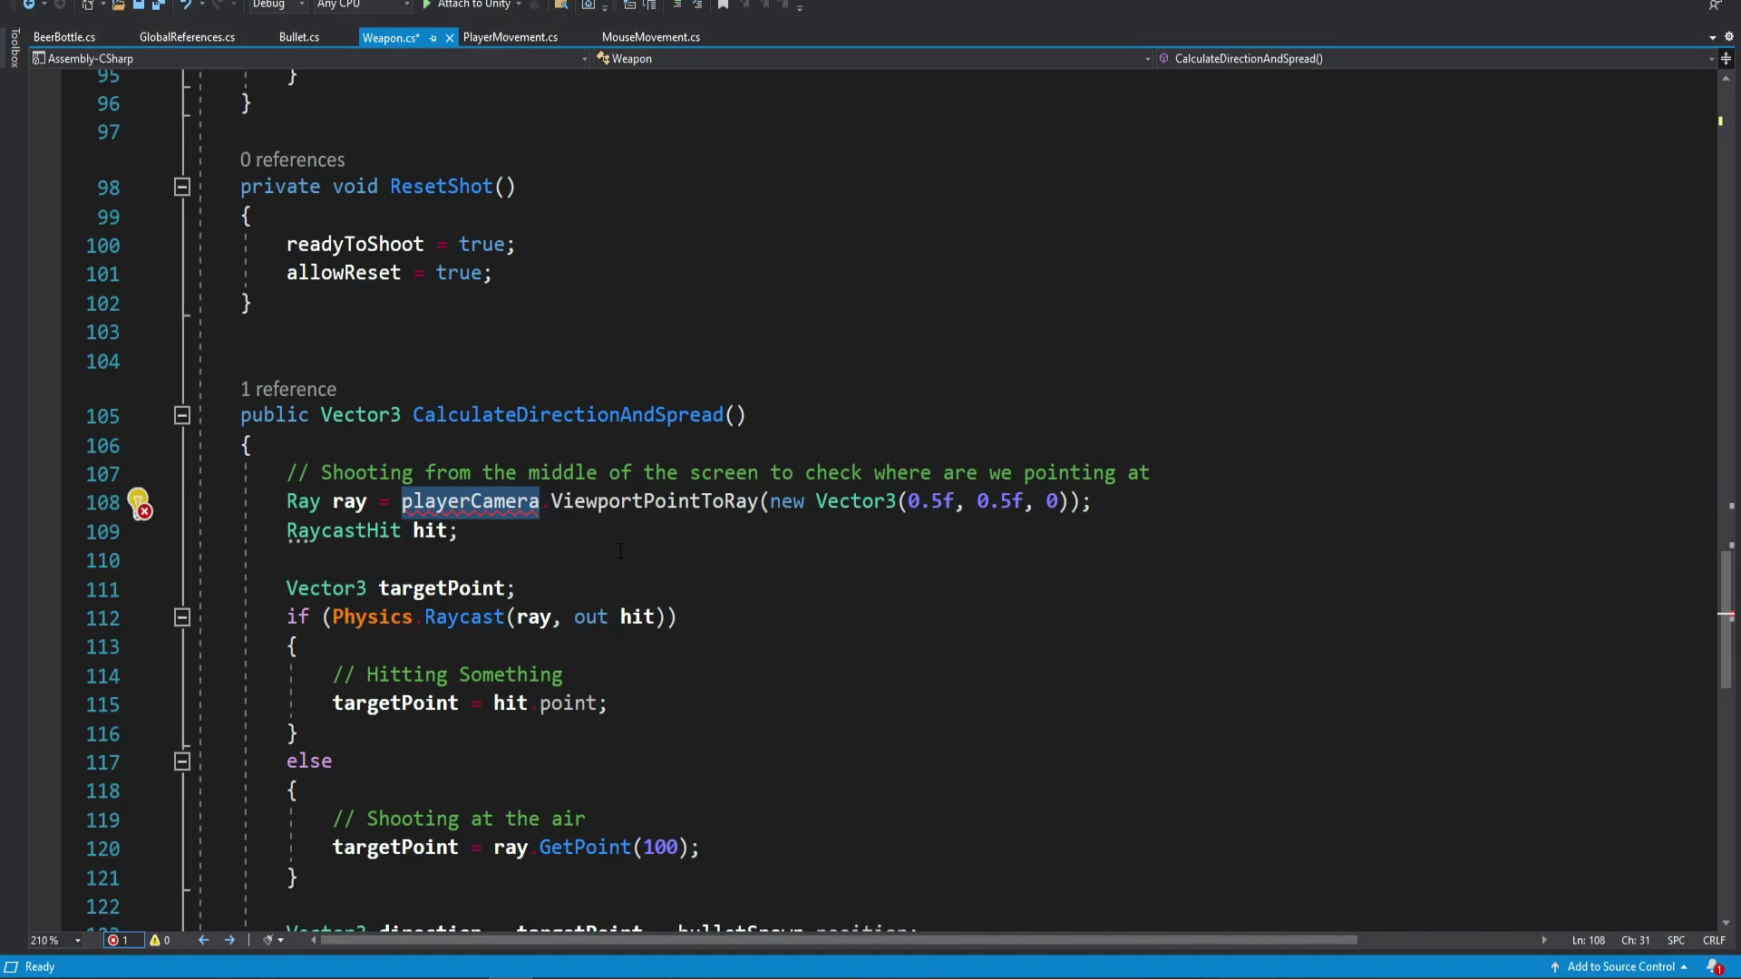
key(BackSpace)
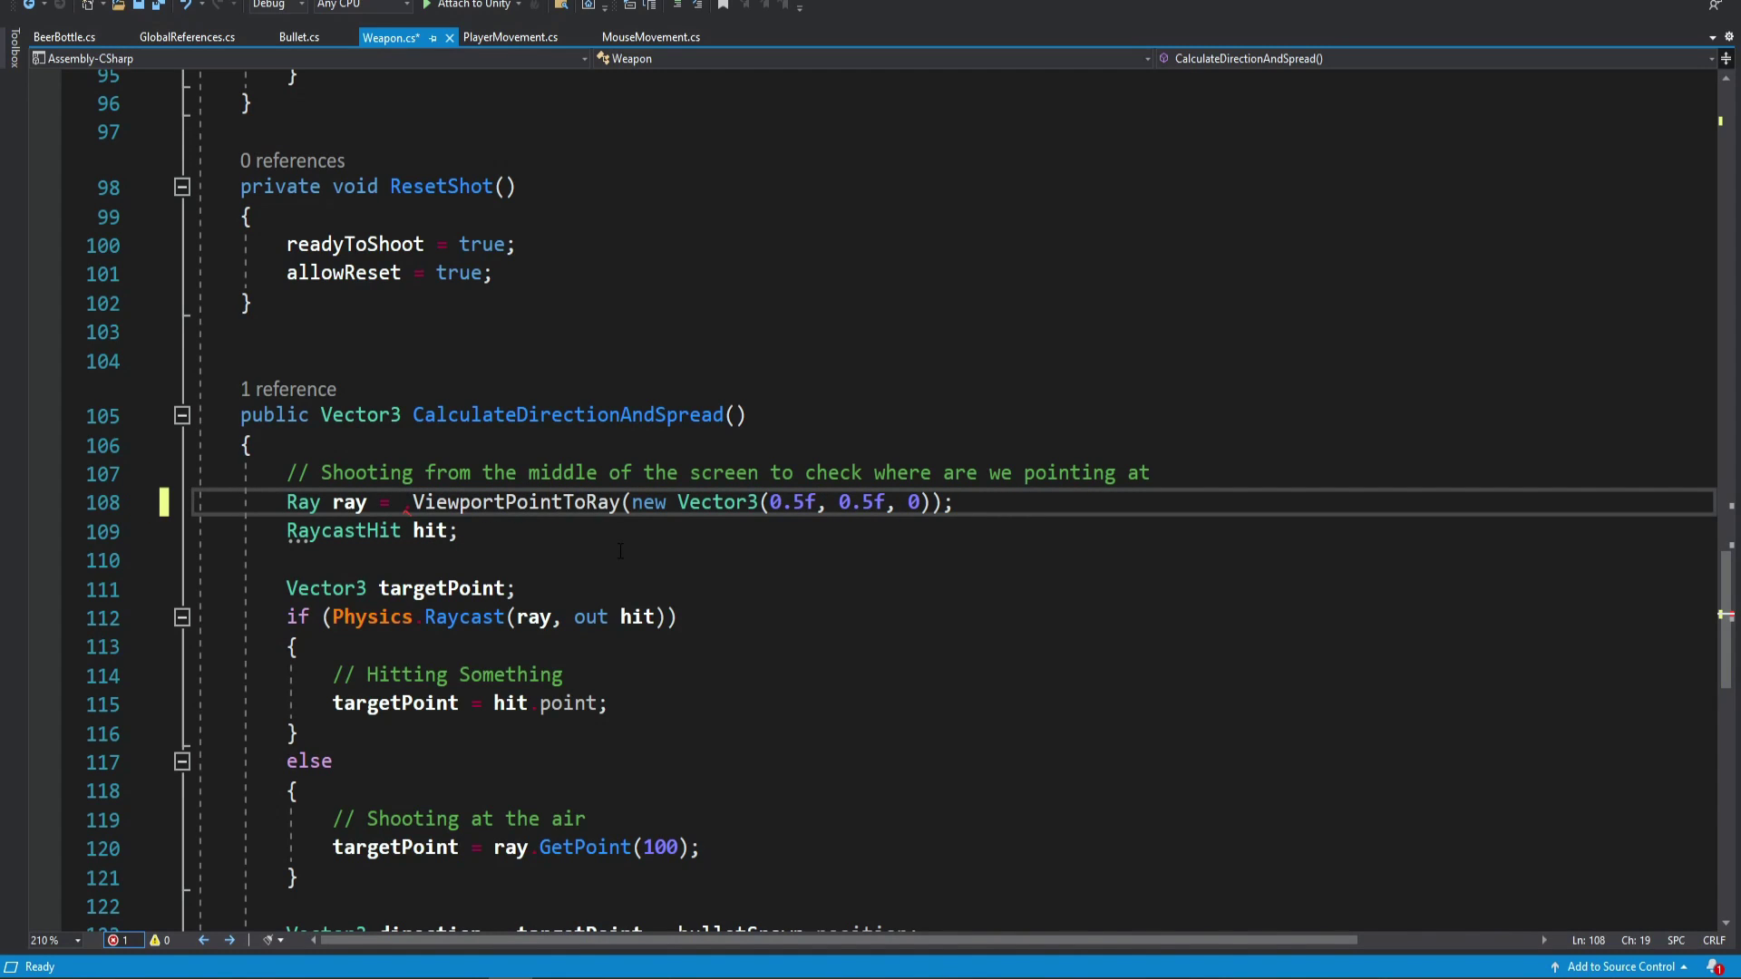
text(Camera.)
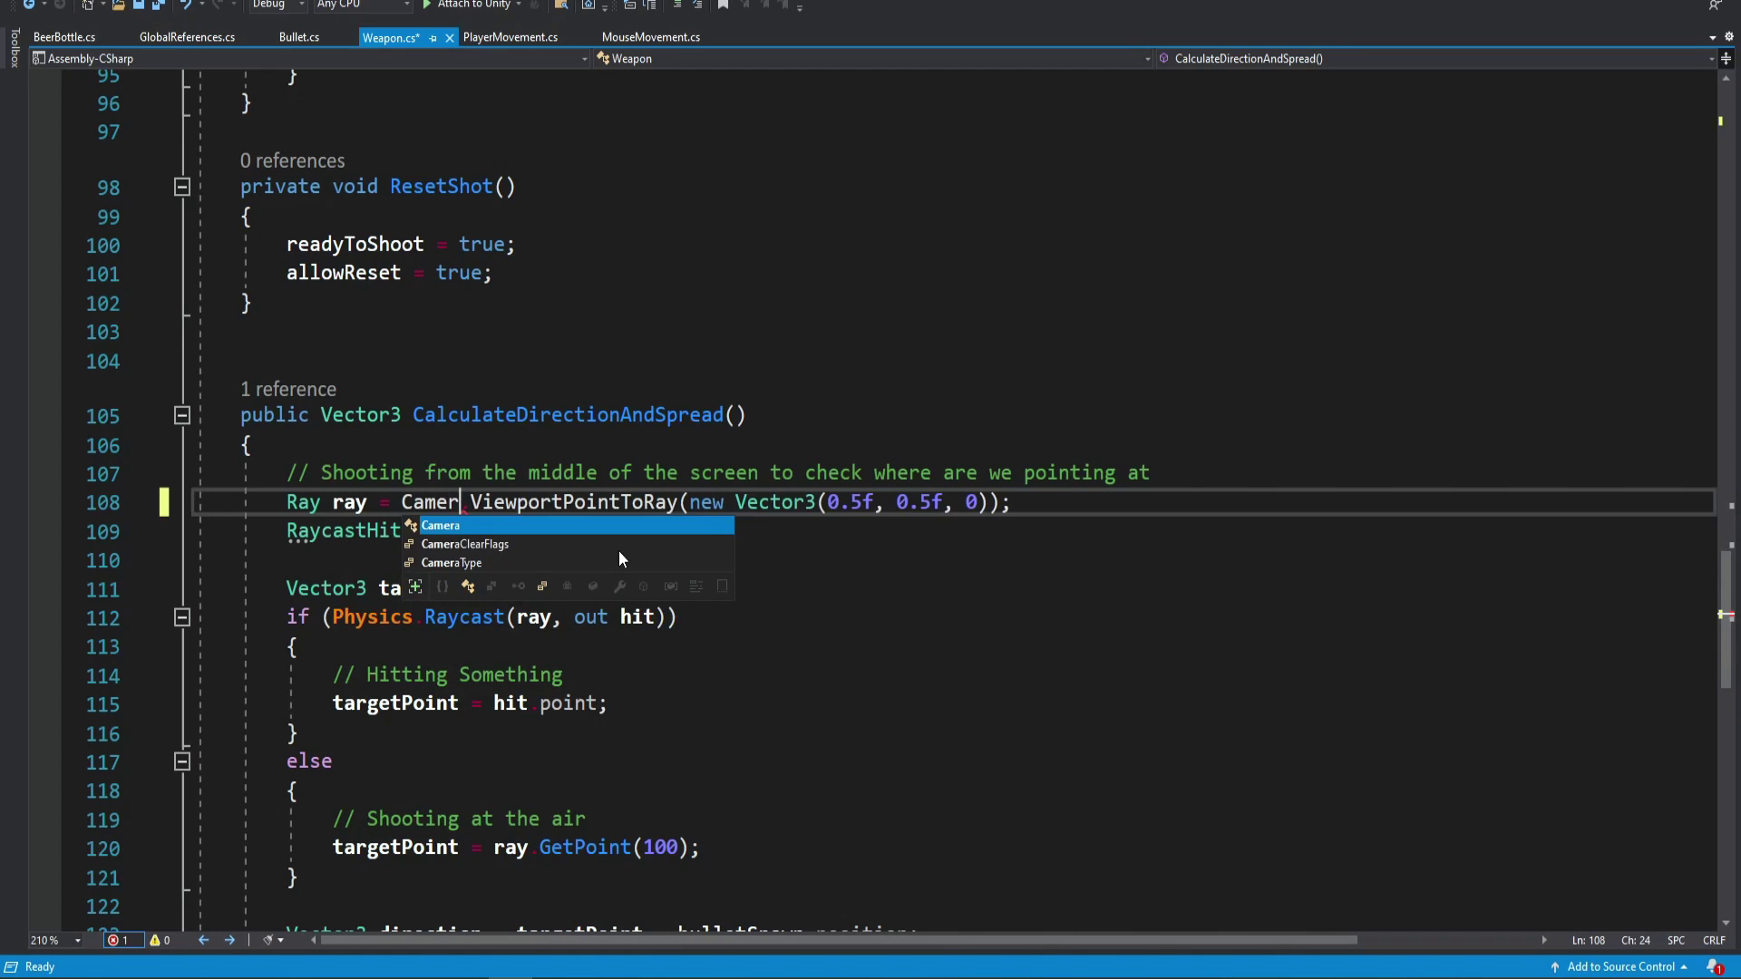
text(main)
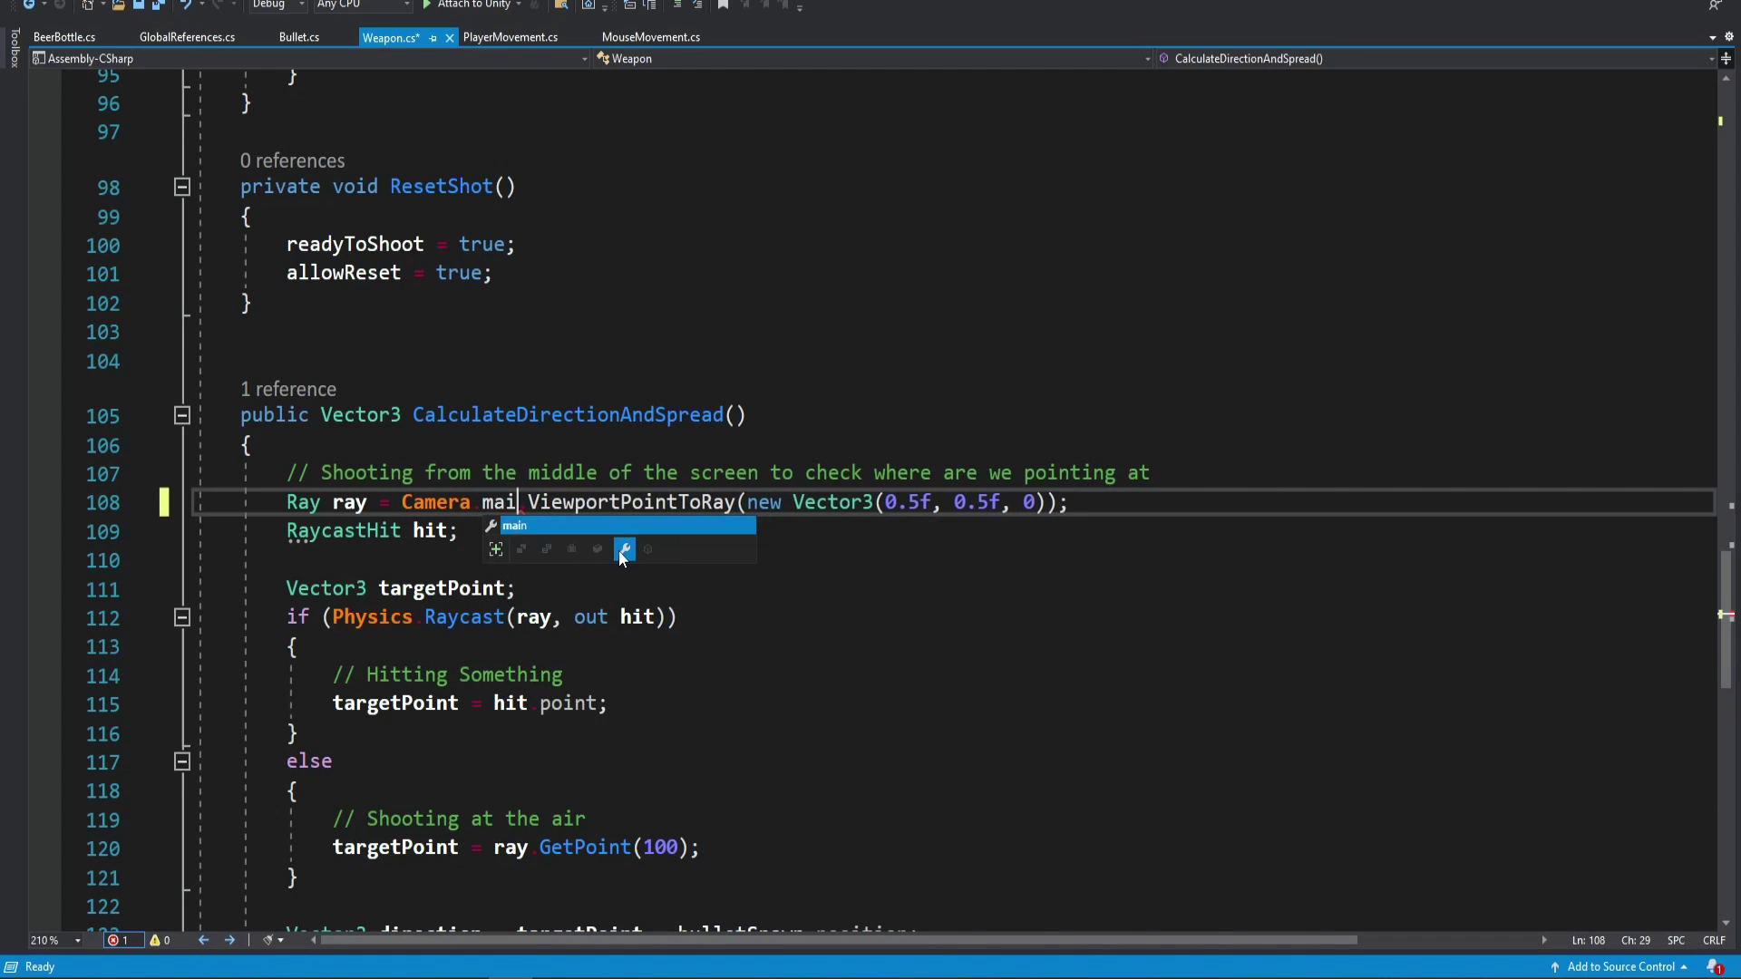
click(723, 618)
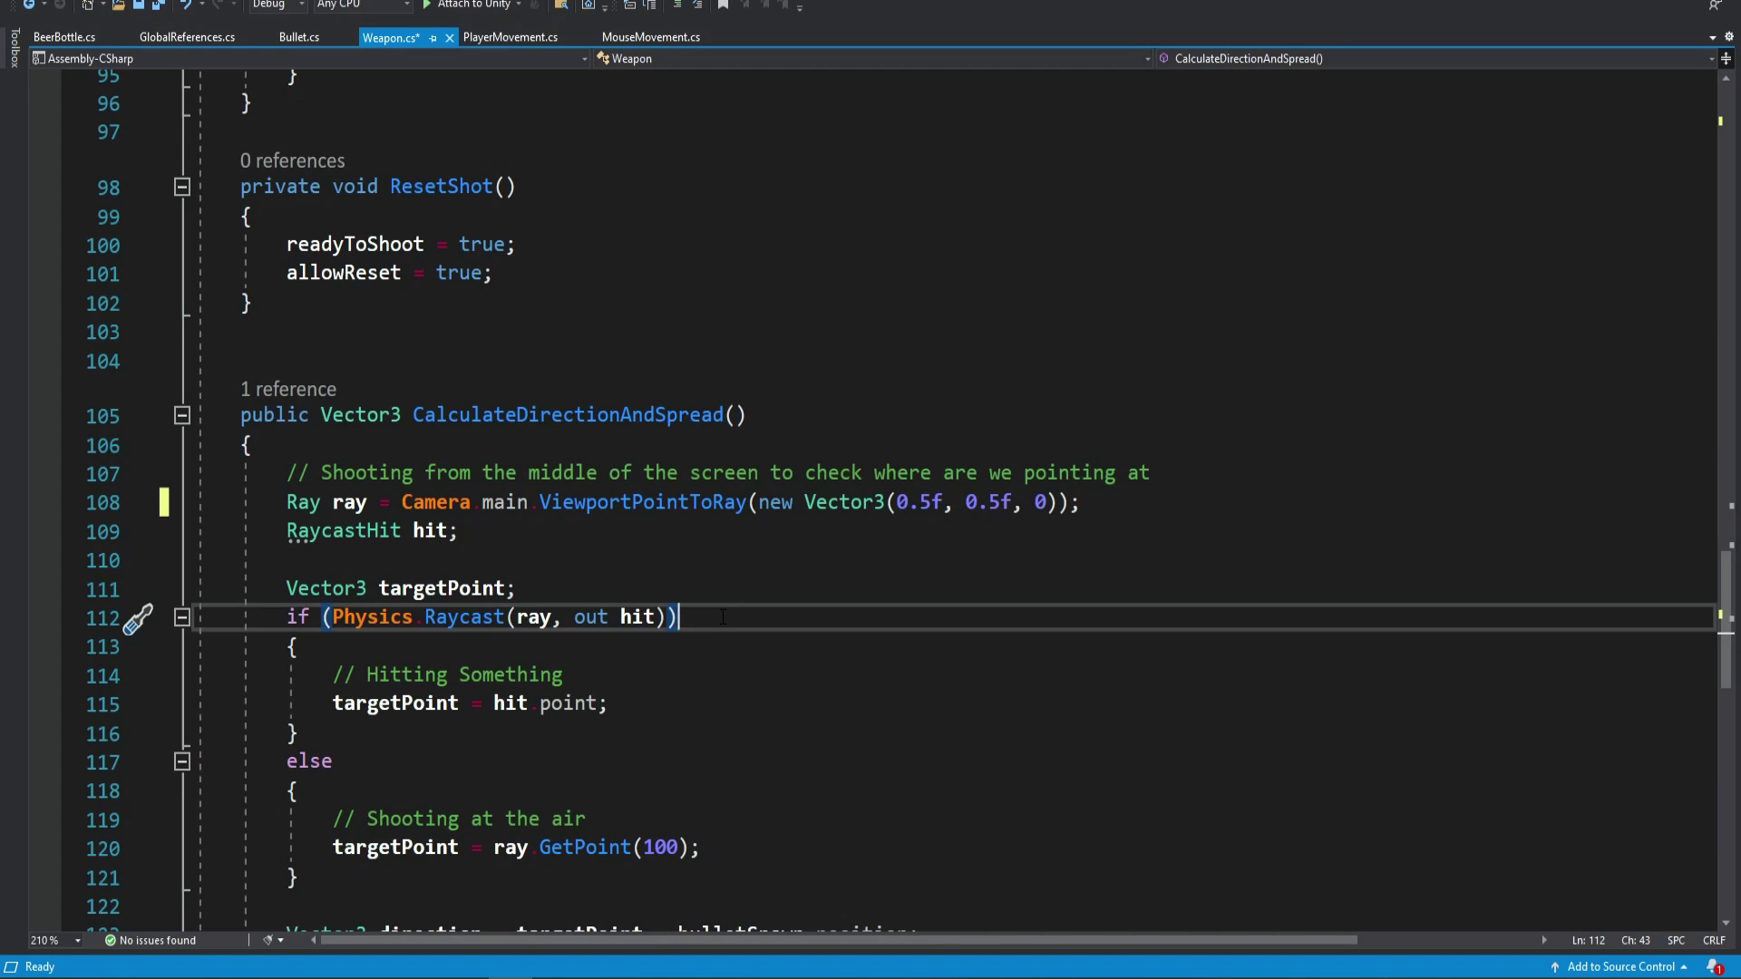
drag(401, 501, 530, 501)
scroll(544, 640, up, 20)
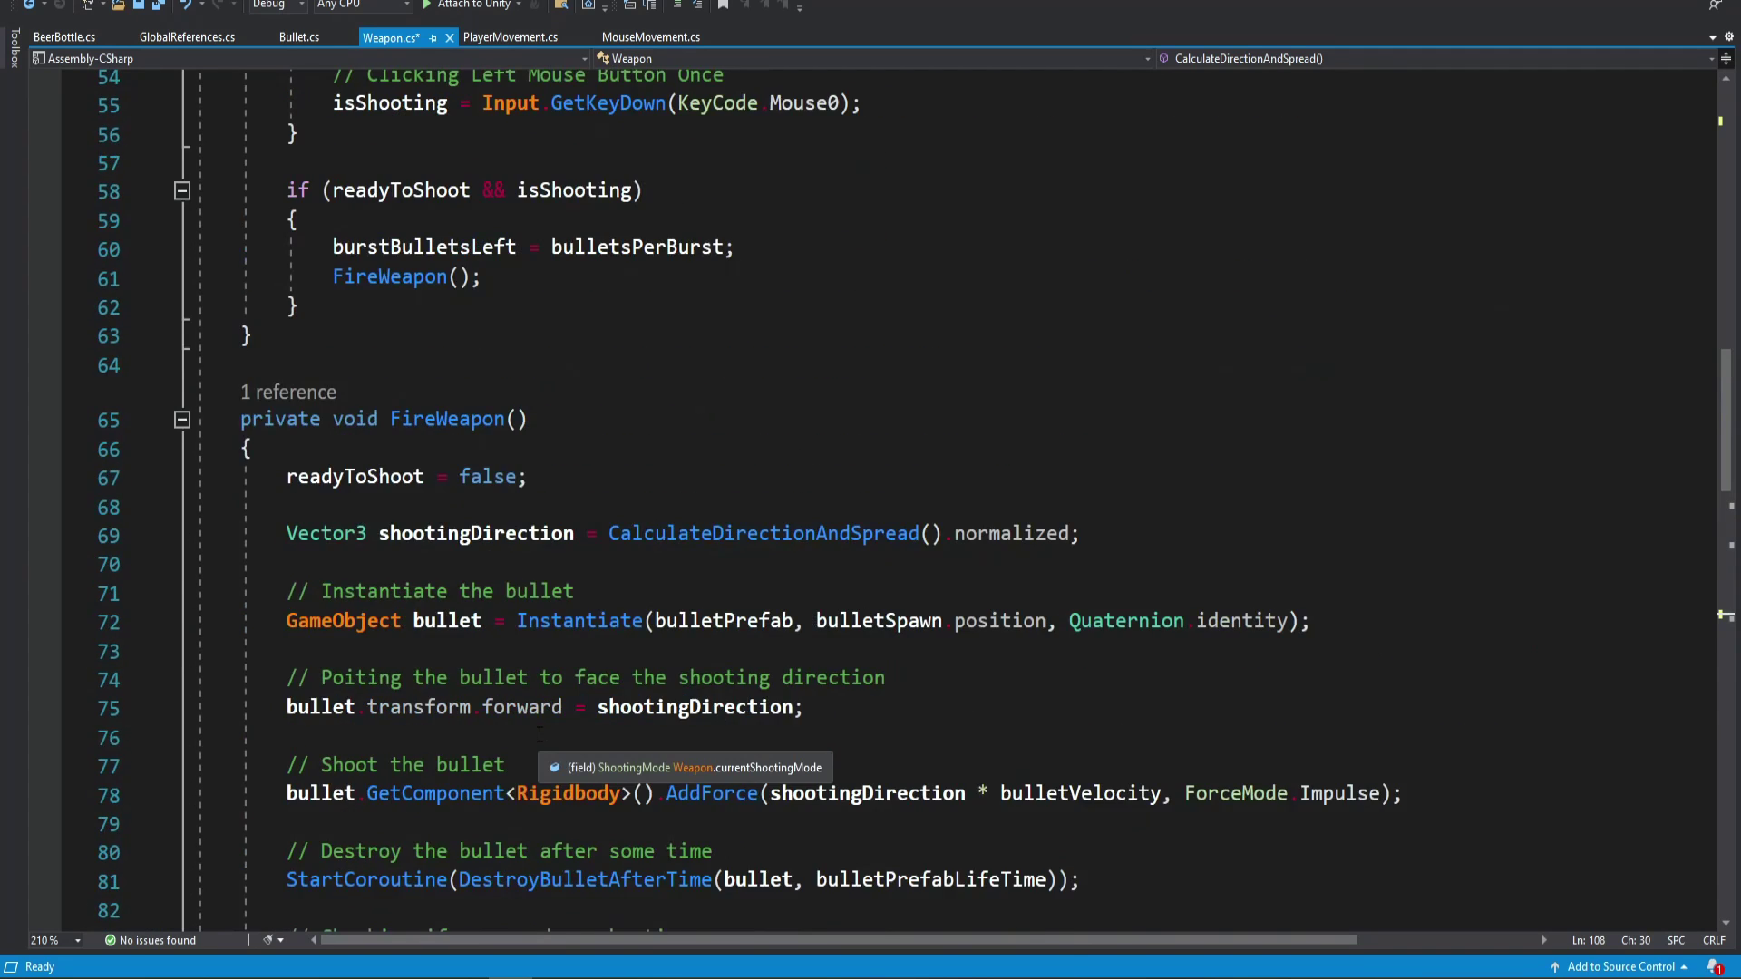
scroll(540, 735, up, 10)
scroll(522, 820, down, 9)
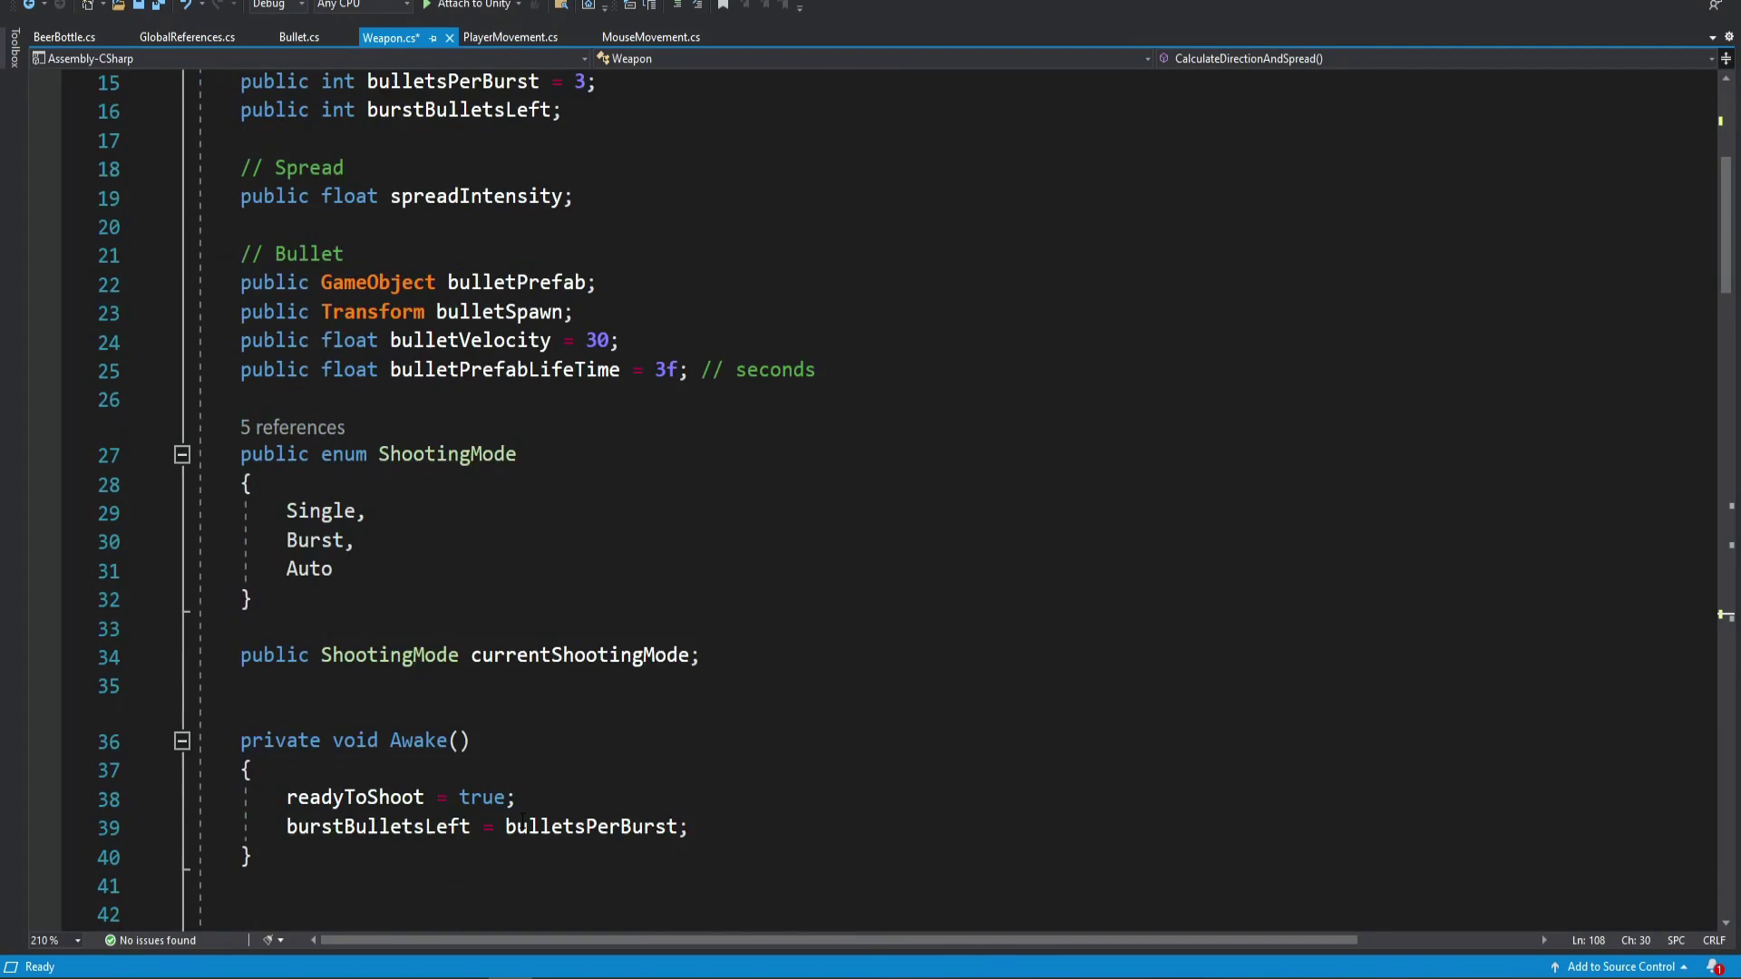
scroll(522, 821, down, 20)
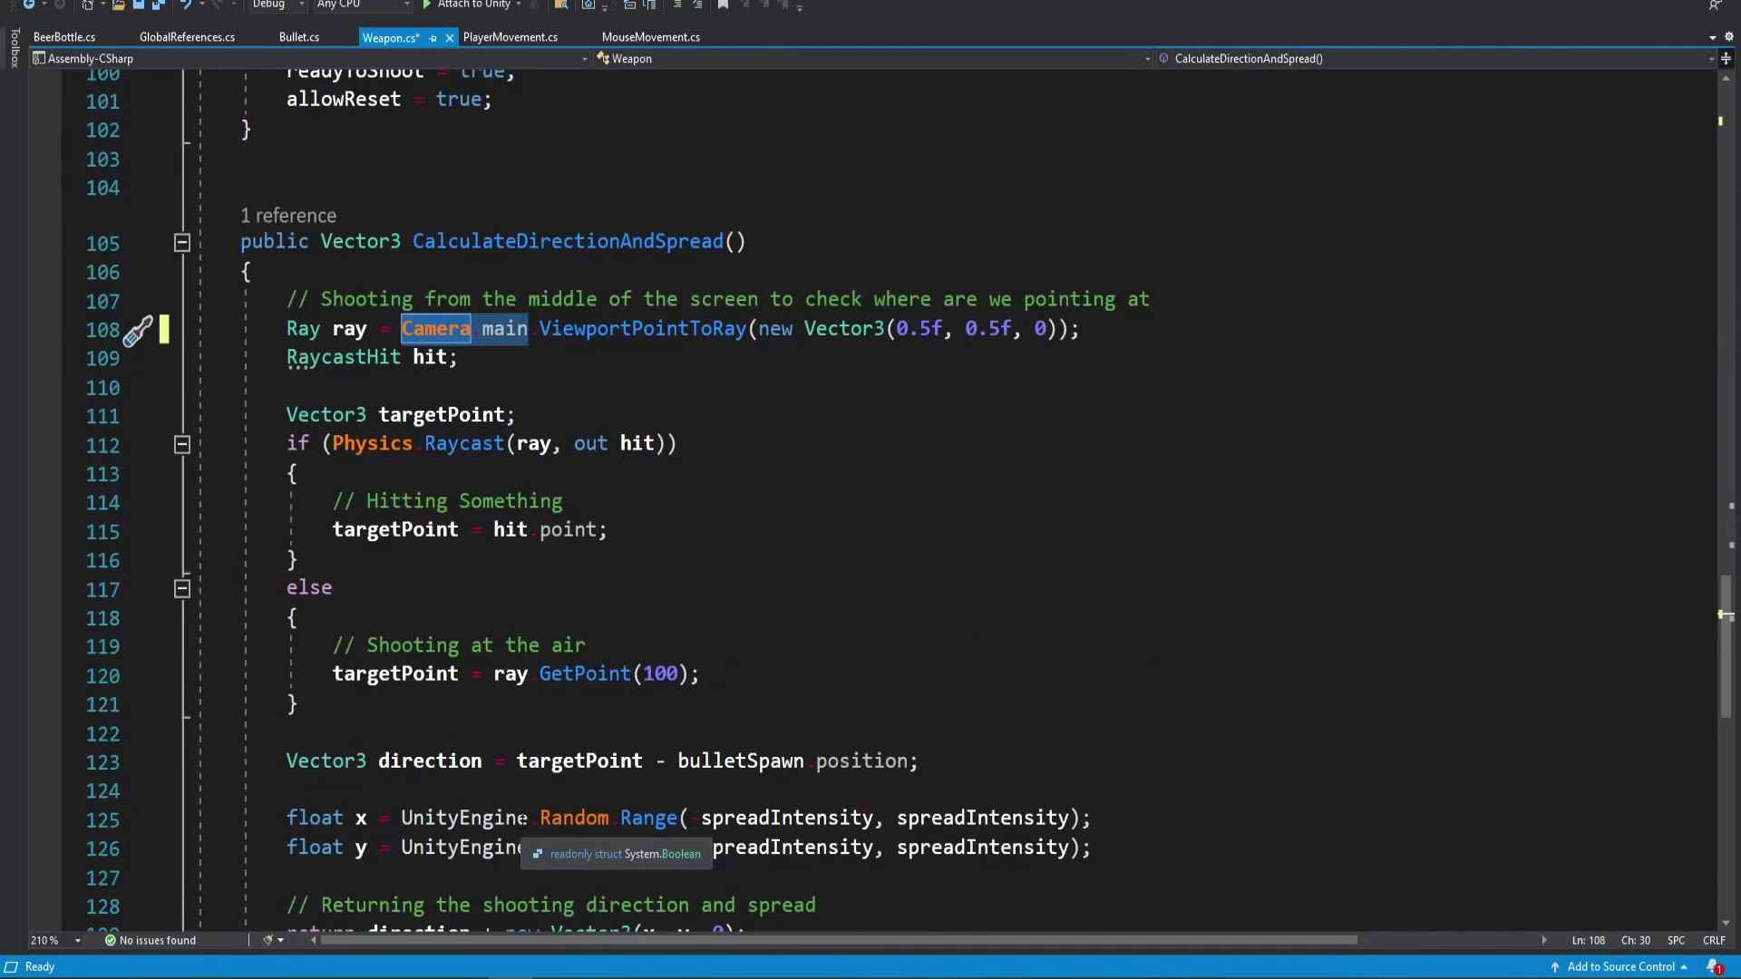
key(Down)
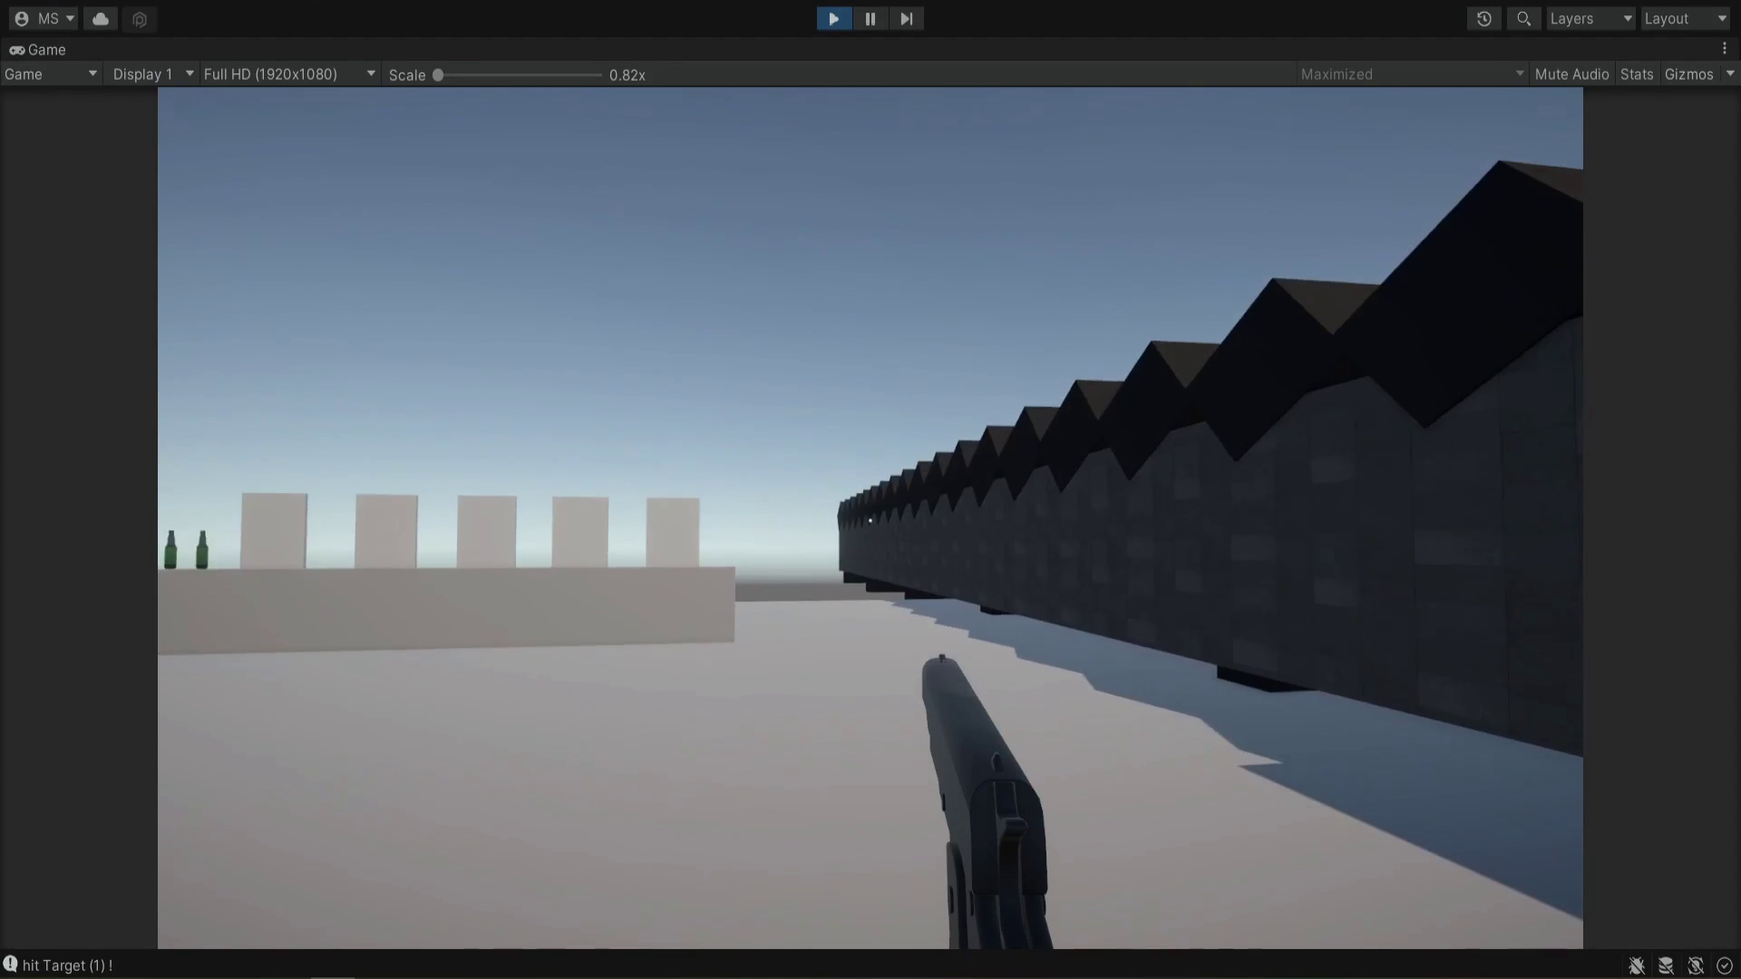
Approach the target wall in the running Unity game and fire the pistol at the wall below the targets
key(w)
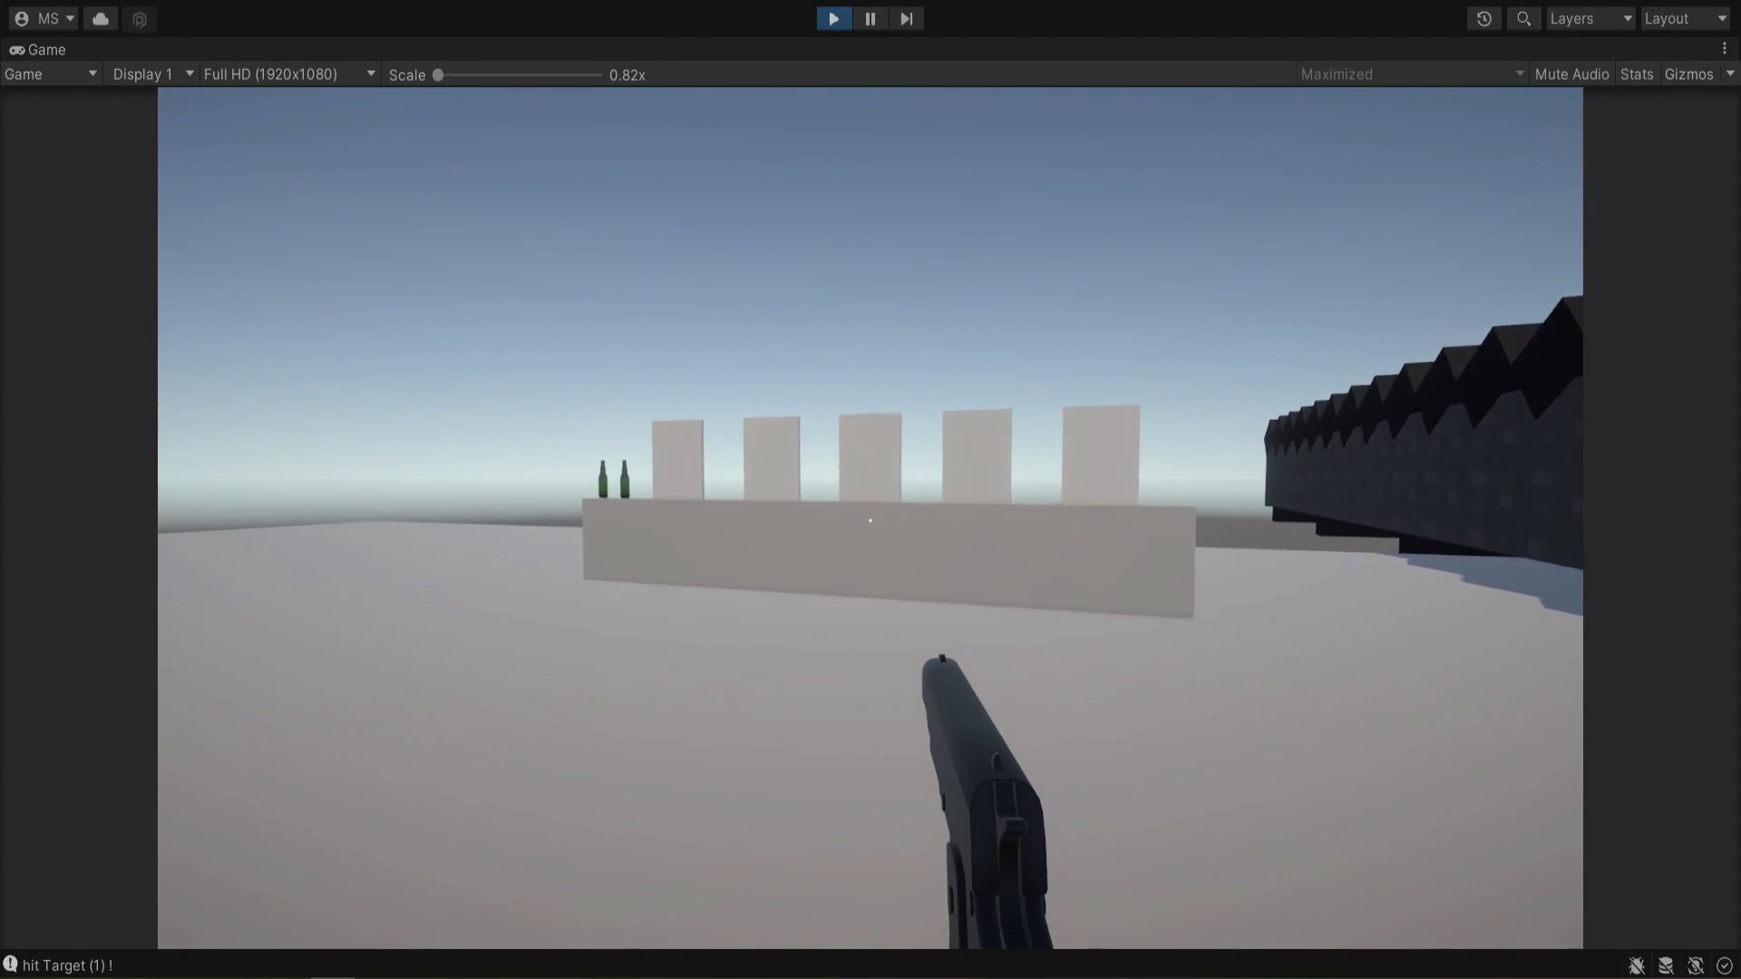
key(w)
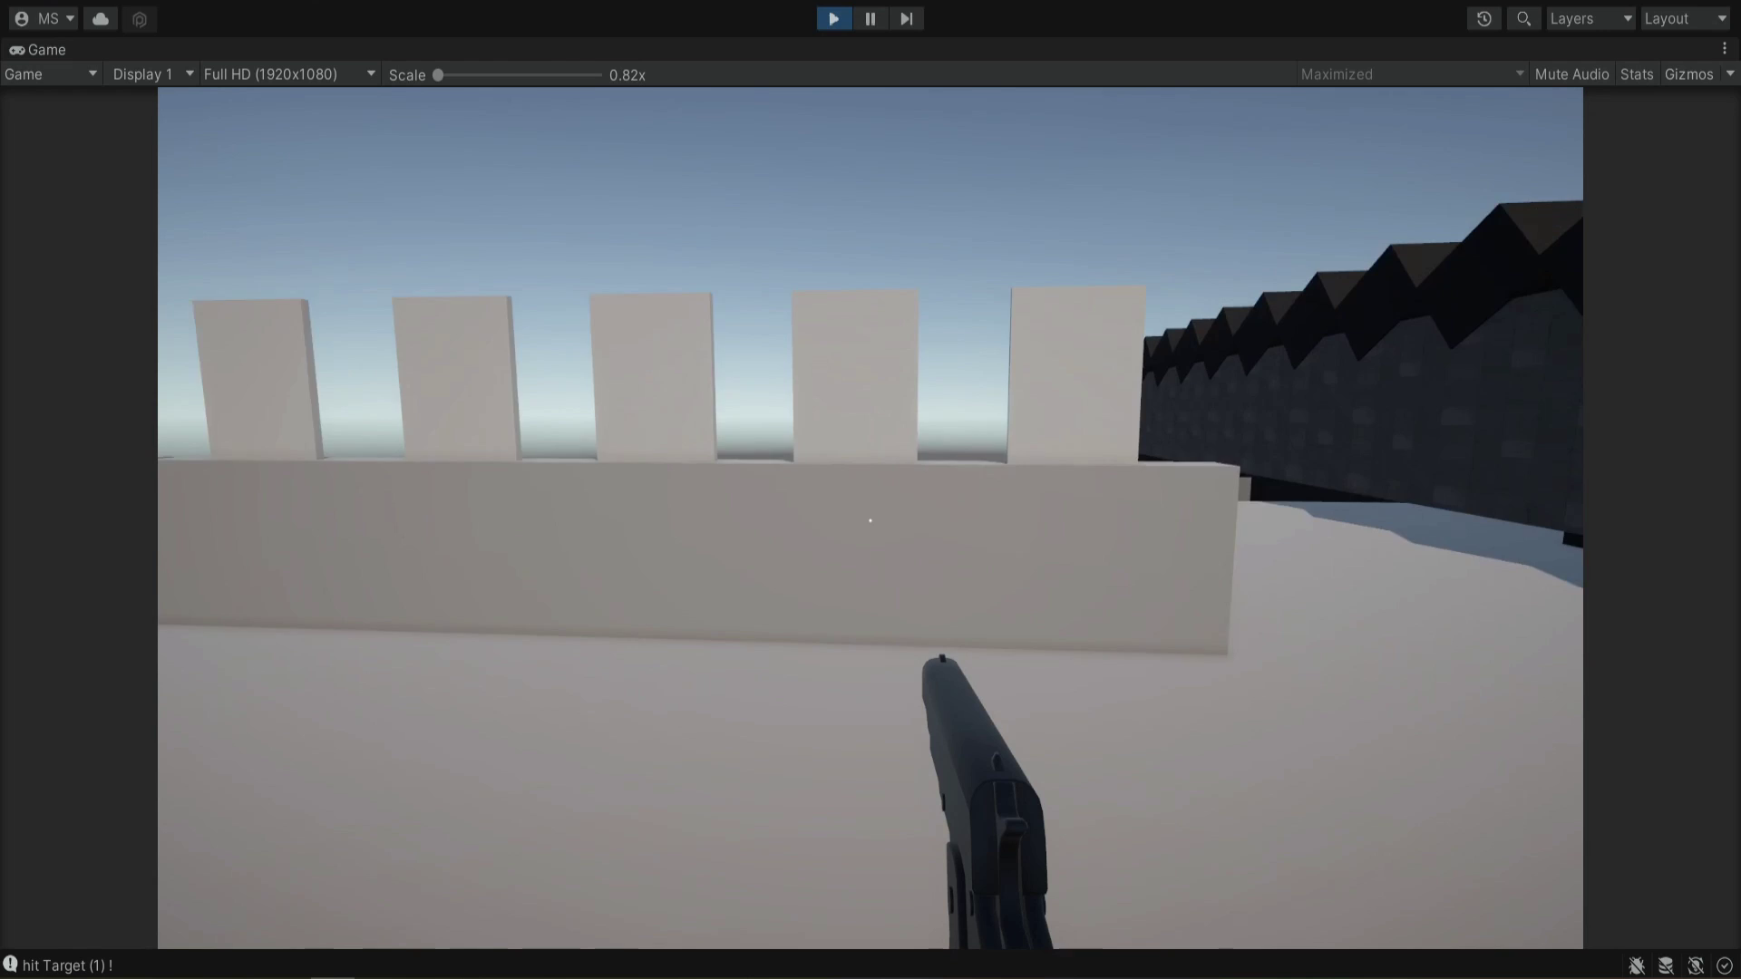
click(869, 521)
click(871, 520)
click(871, 520)
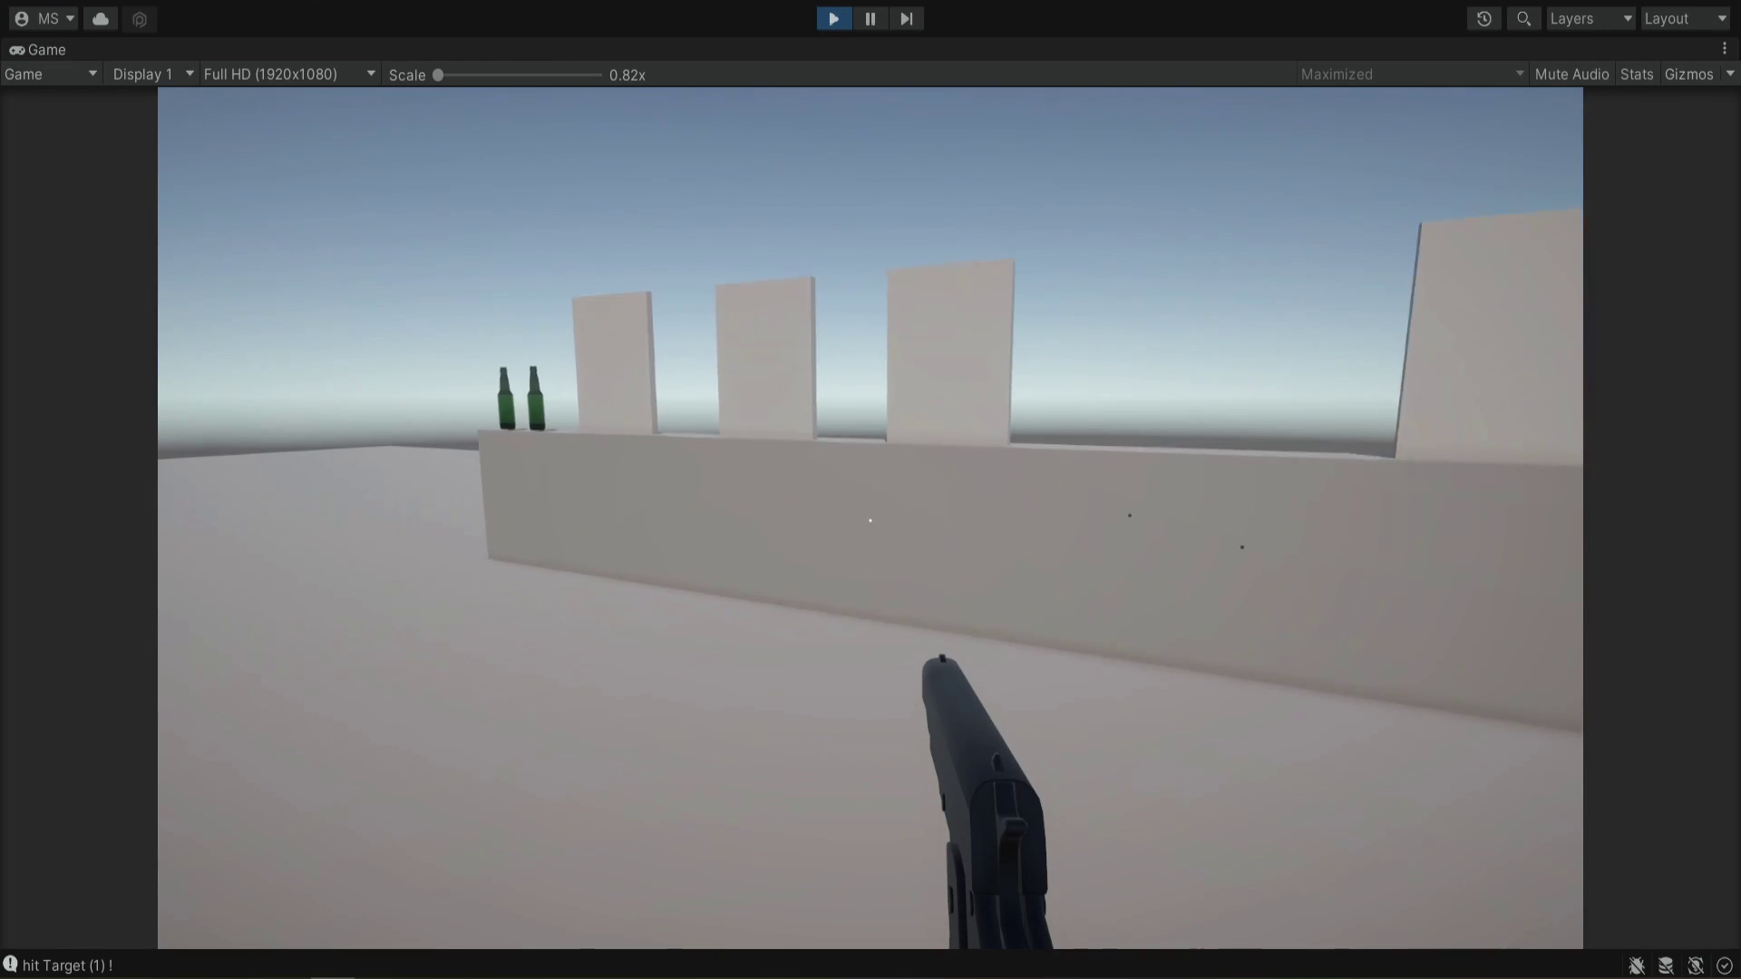
key(w)
key(w)
click(869, 520)
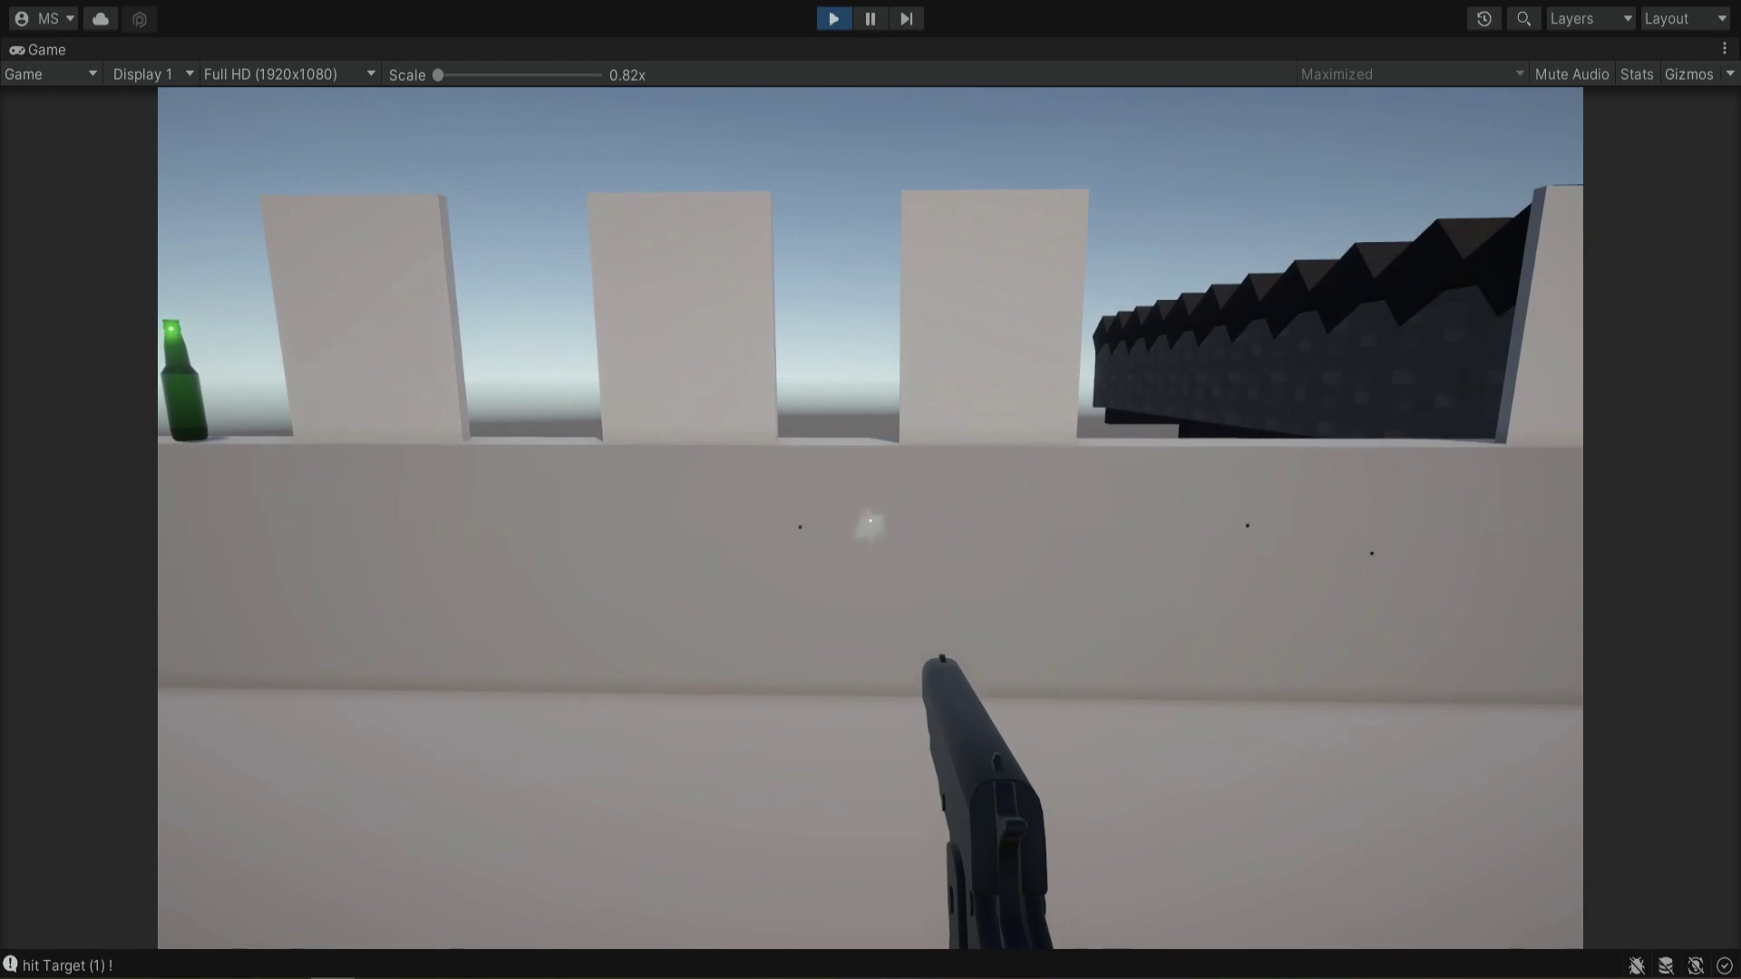
Move closer to the target wall and fire repeated shots at its face below the targets
click(869, 520)
key(w)
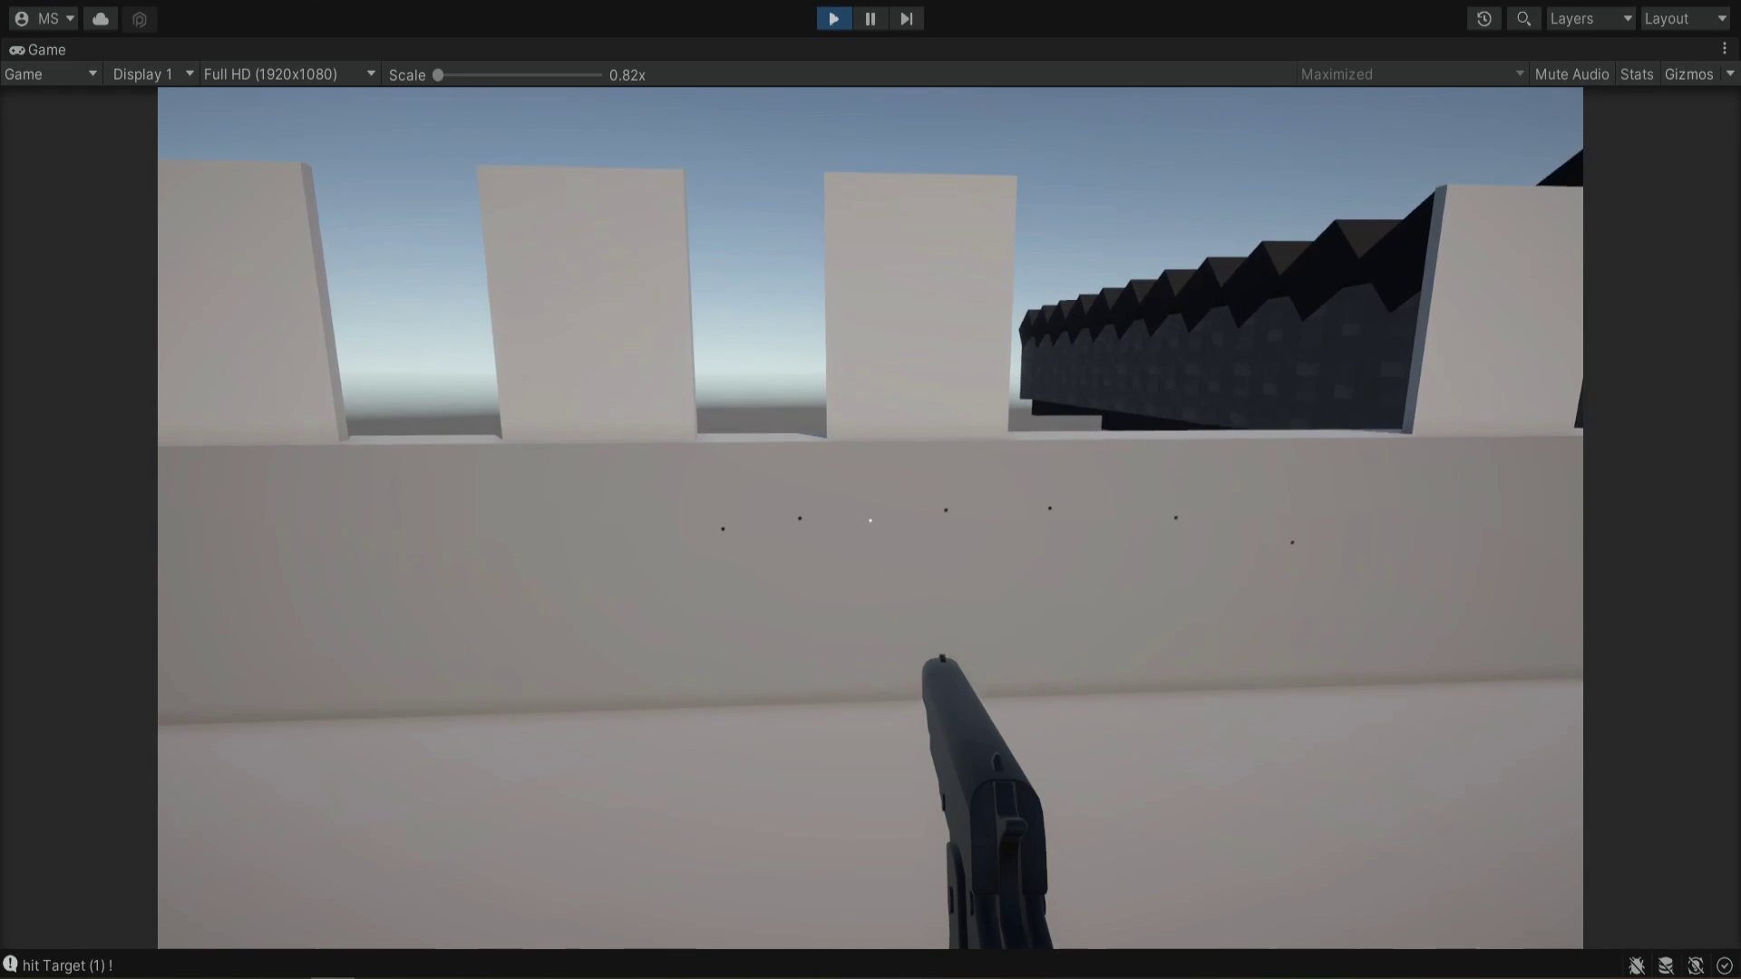
click(870, 521)
click(870, 521)
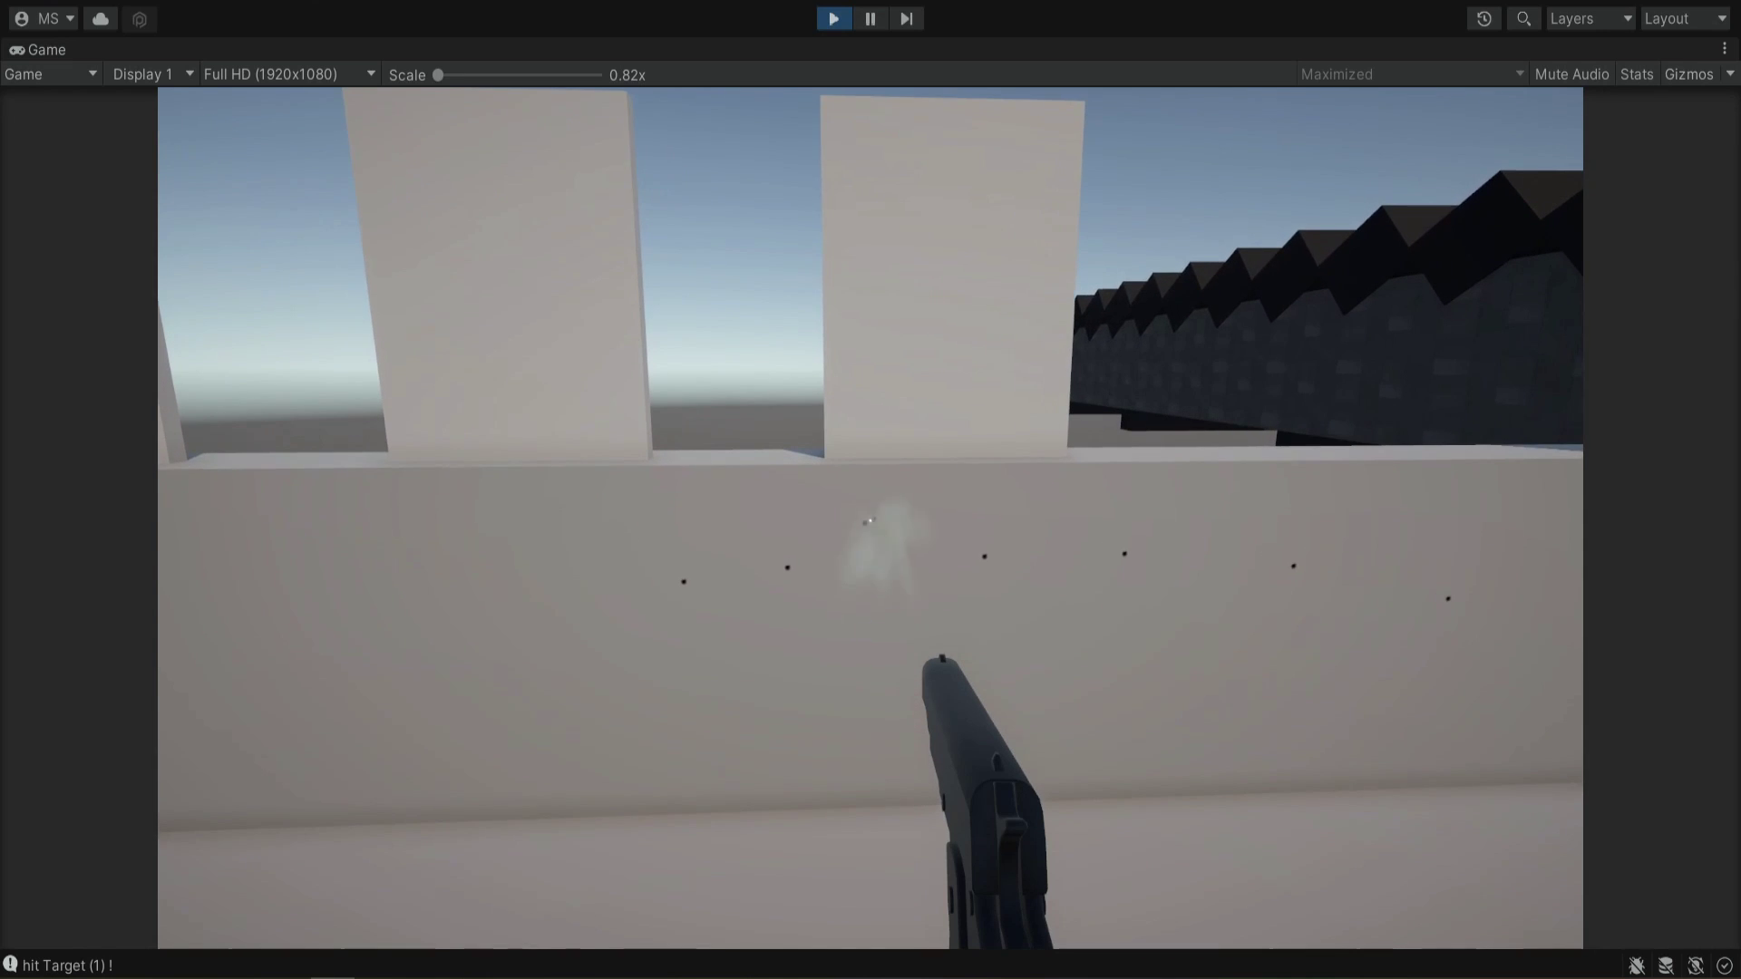
click(870, 521)
click(869, 520)
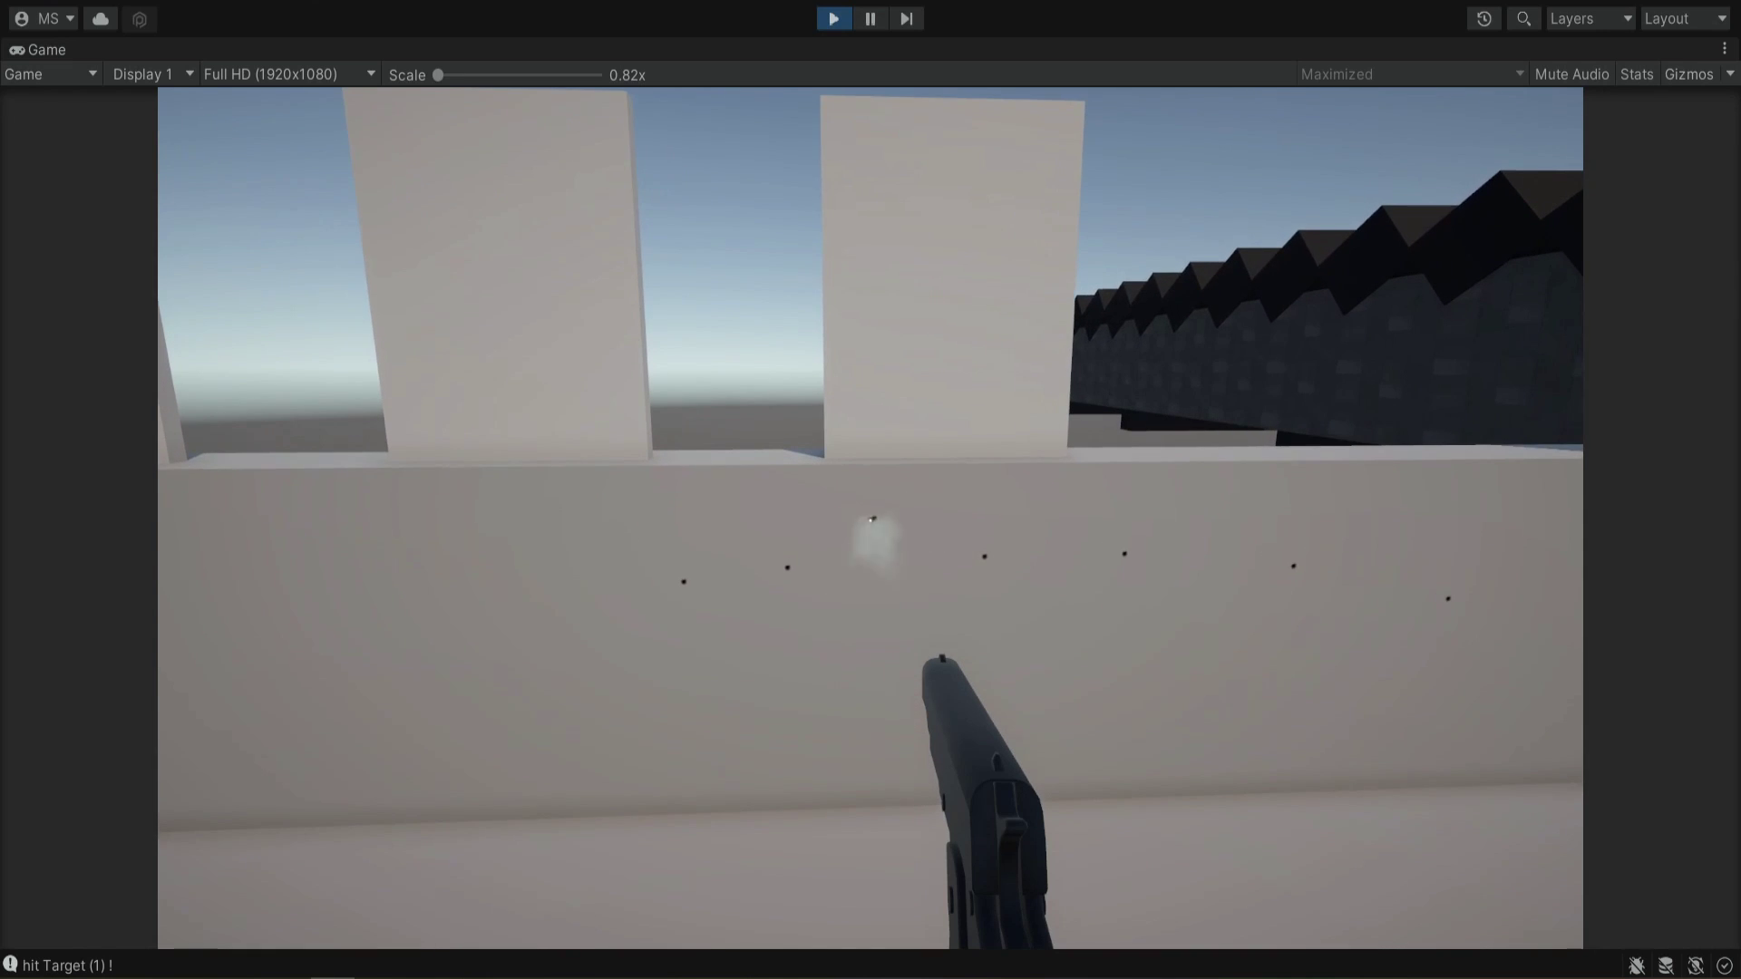
click(870, 521)
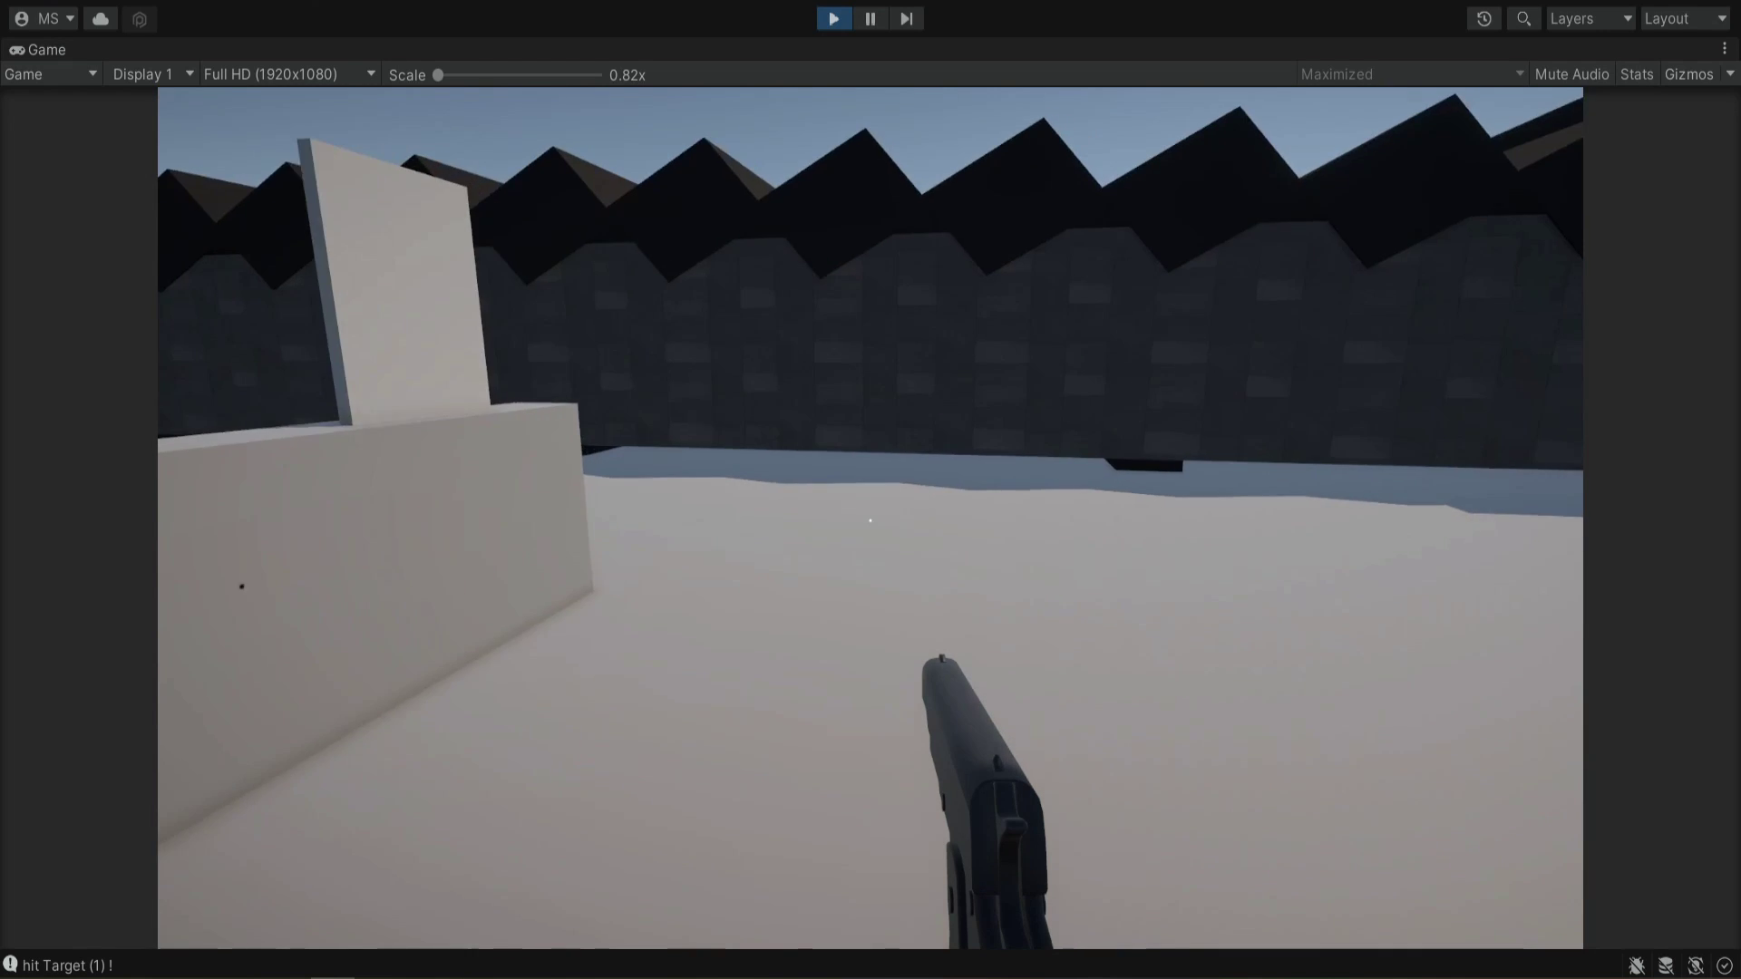
Walk away from the target wall around the shooting range building and enter through its open door
key(w)
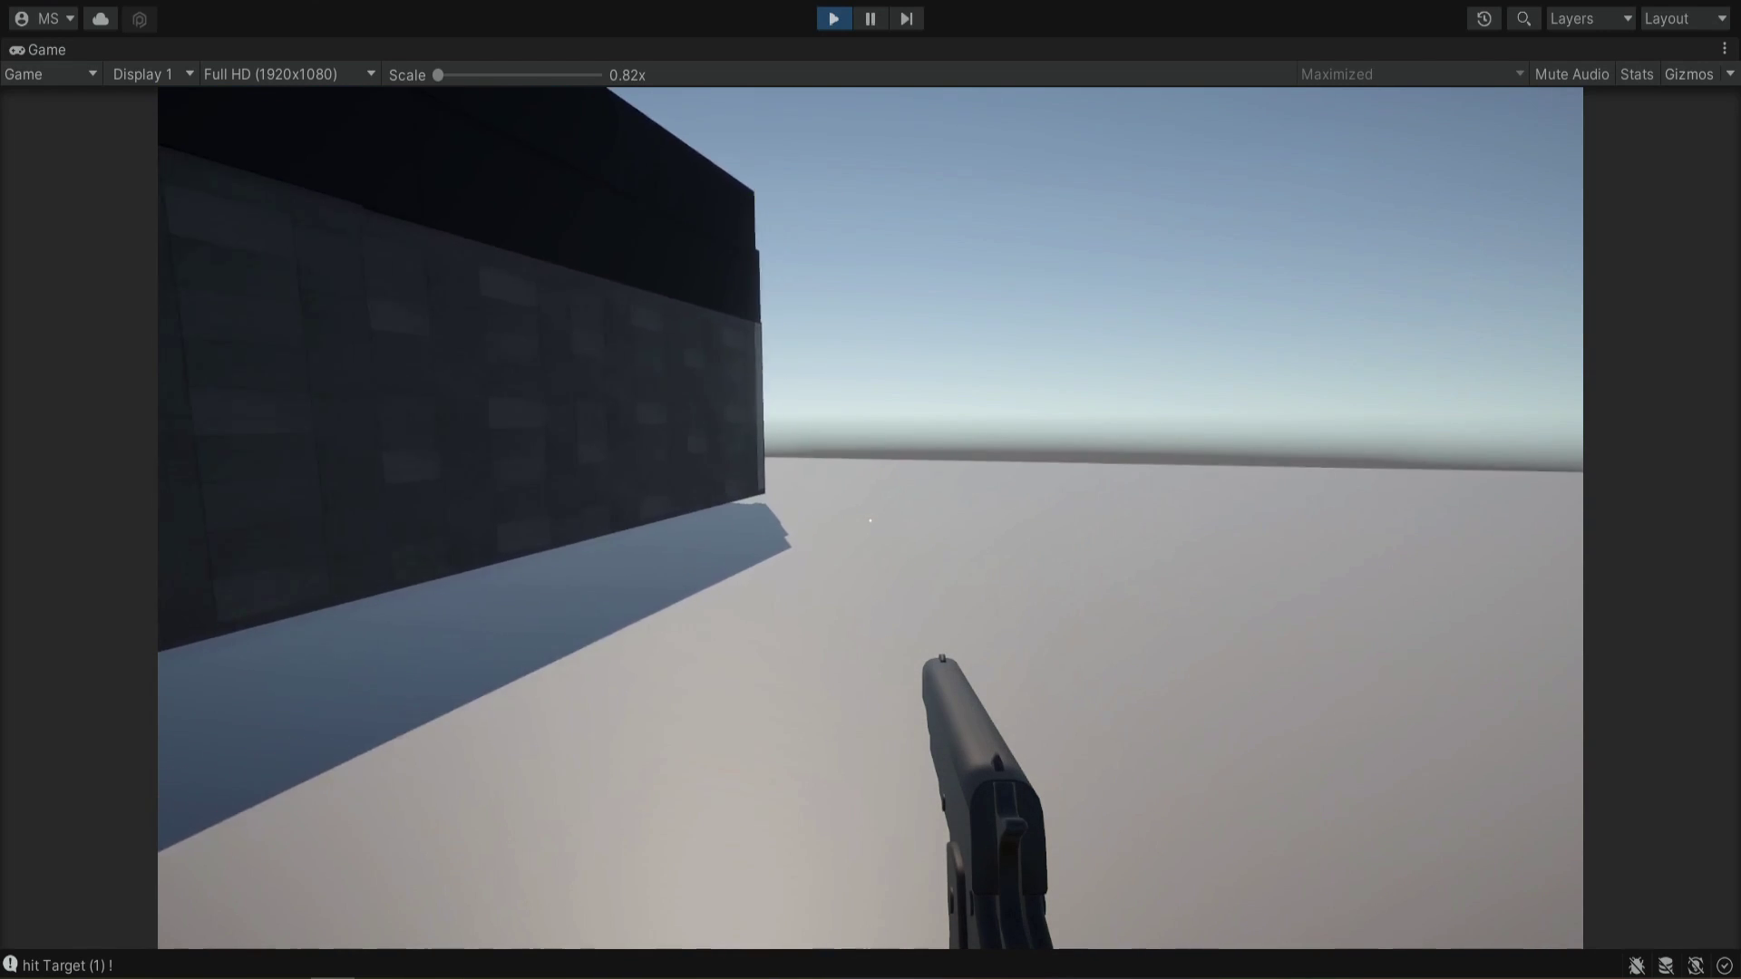
key(w)
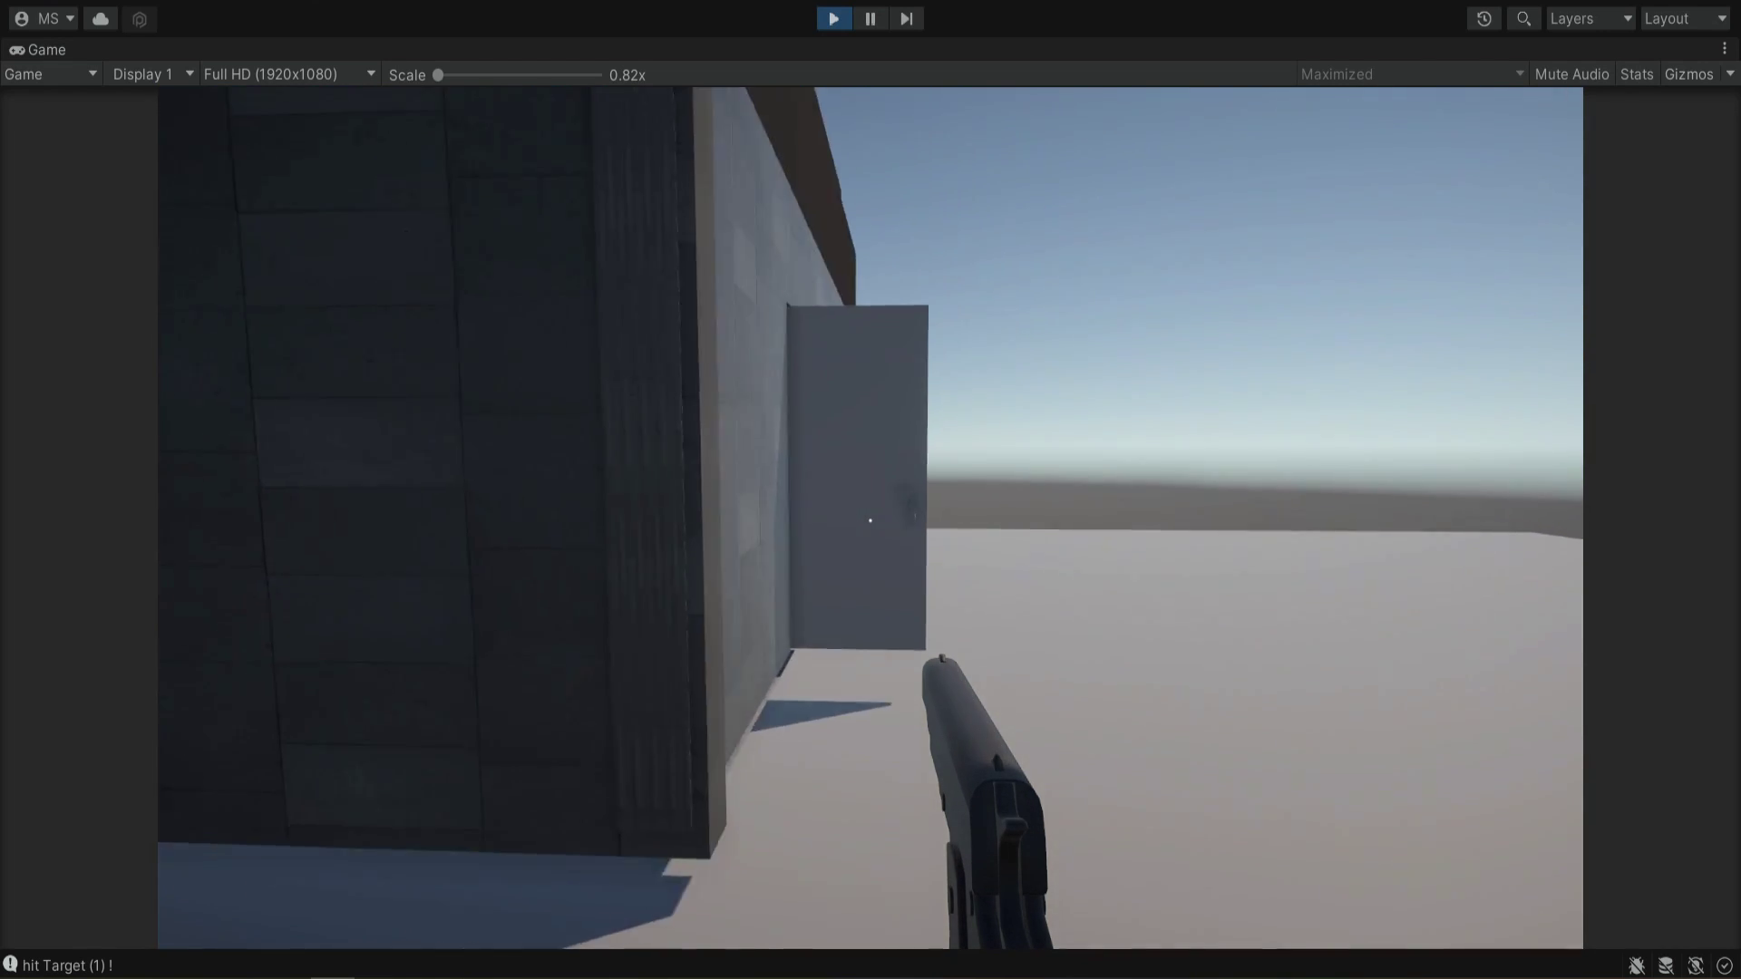
key(w)
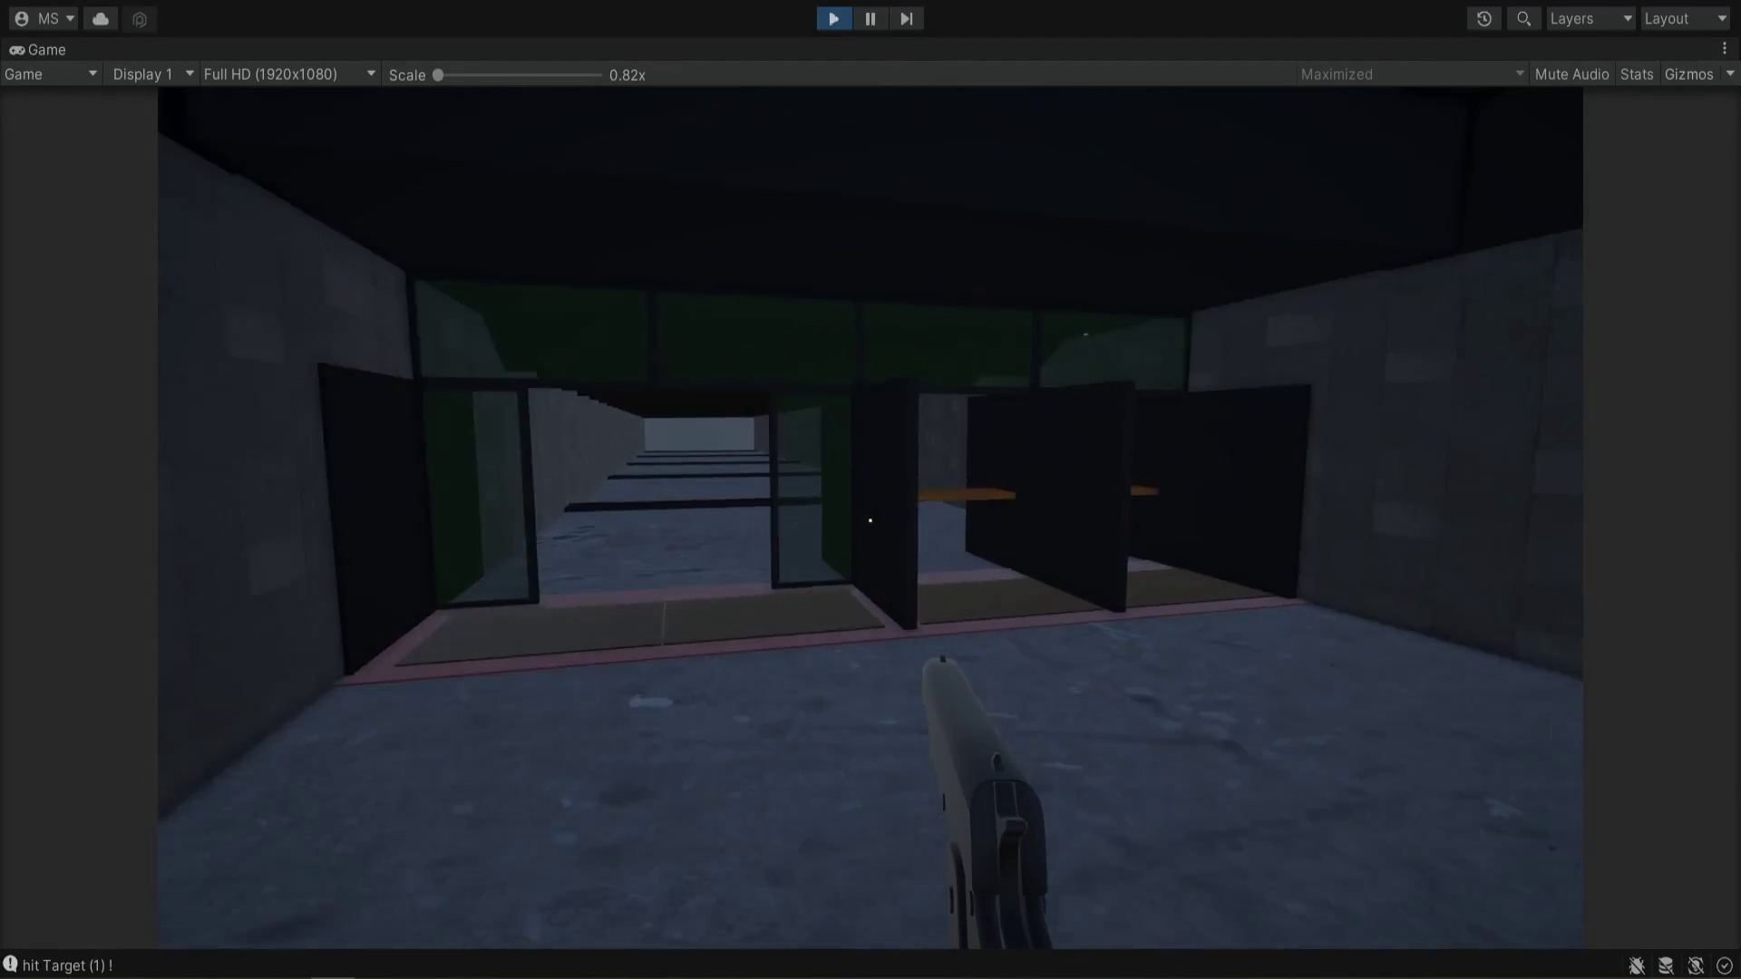
key(w)
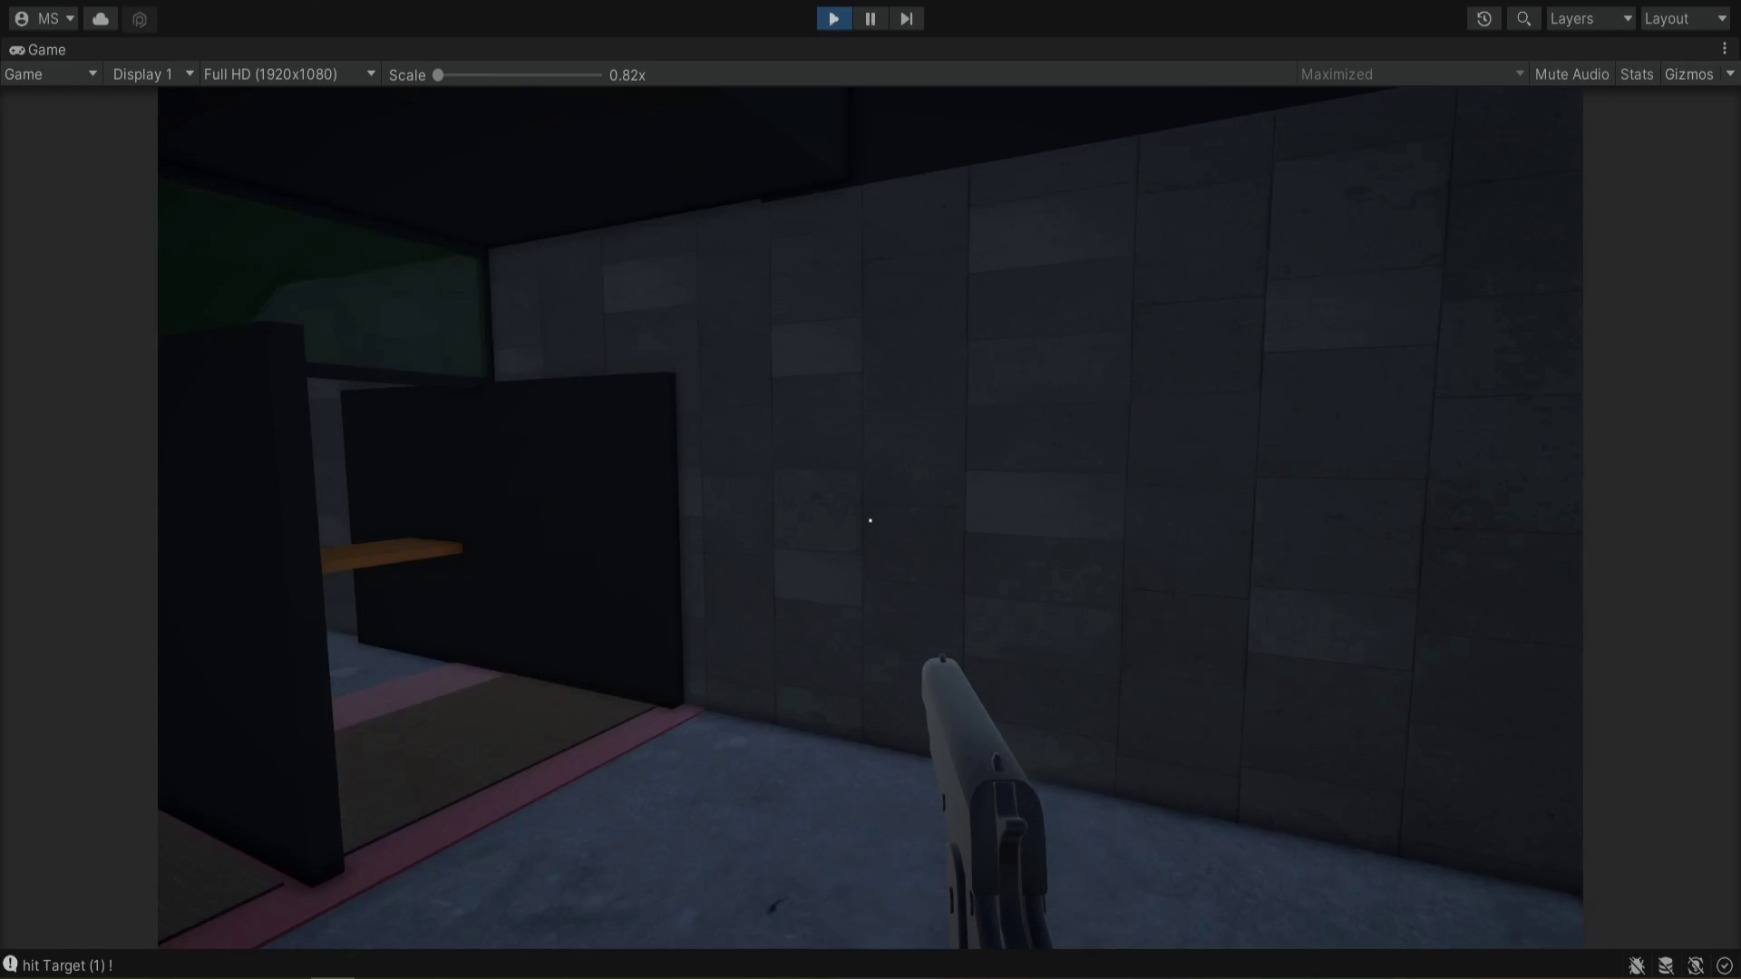
Examine the shooting range interior, including its side walls, wooden shelves and shooting booths
key(w)
key(s)
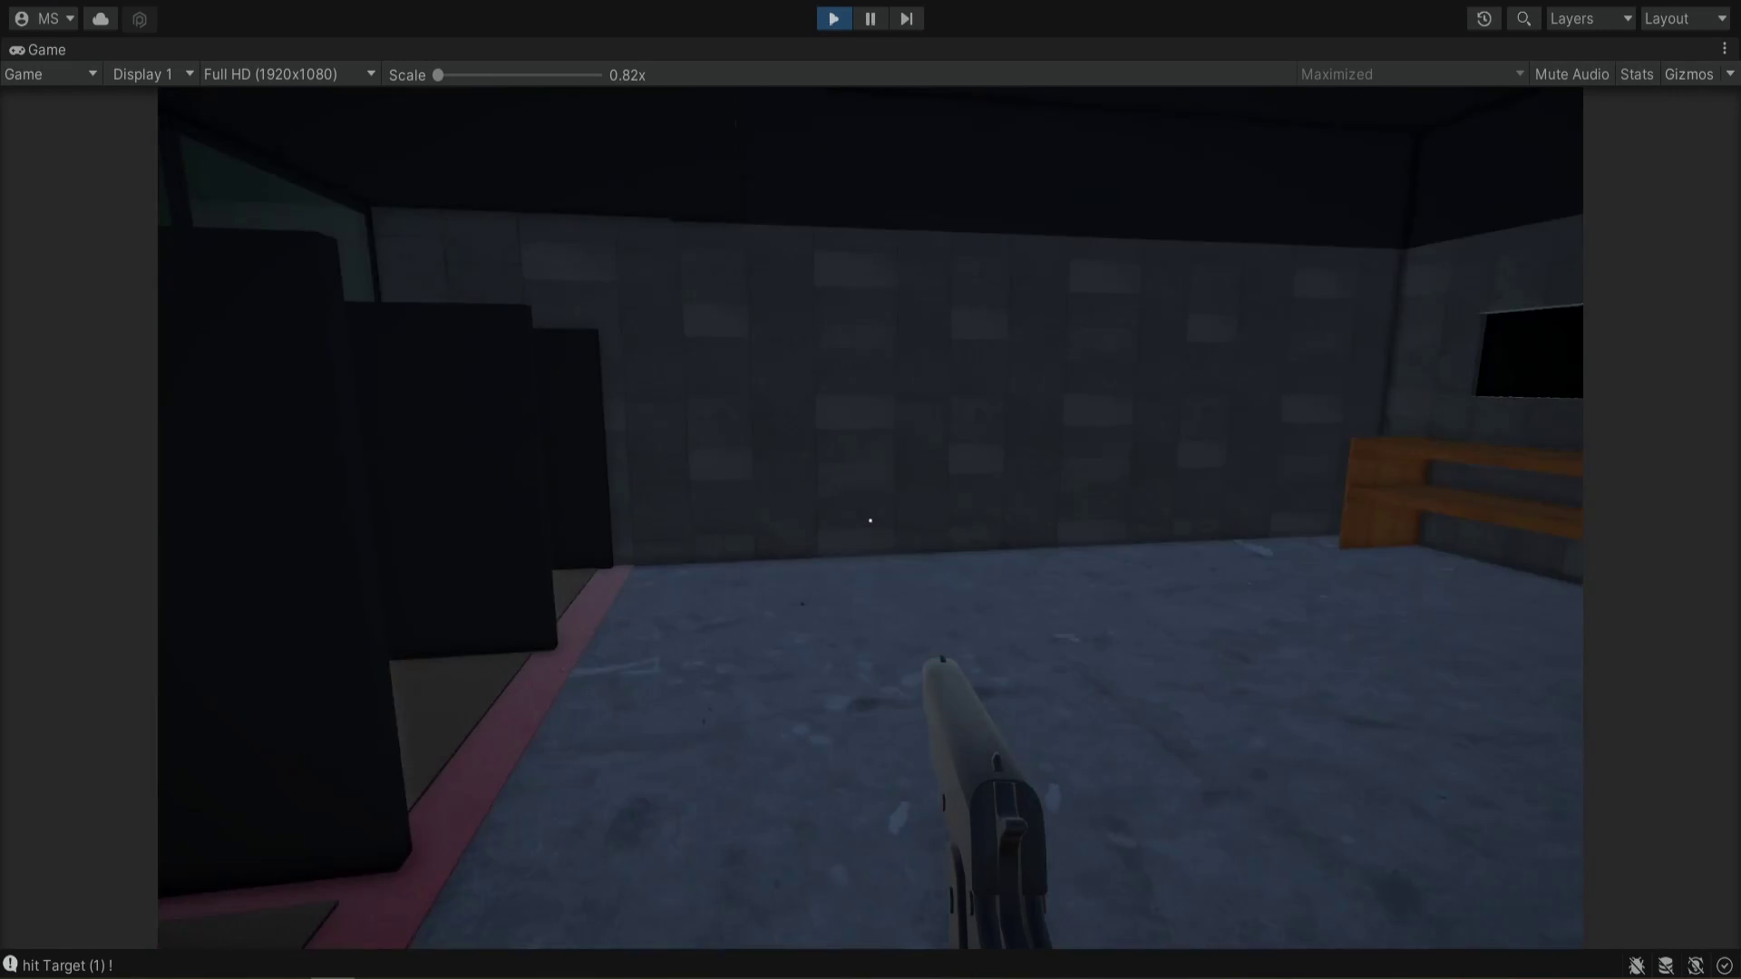
key(w)
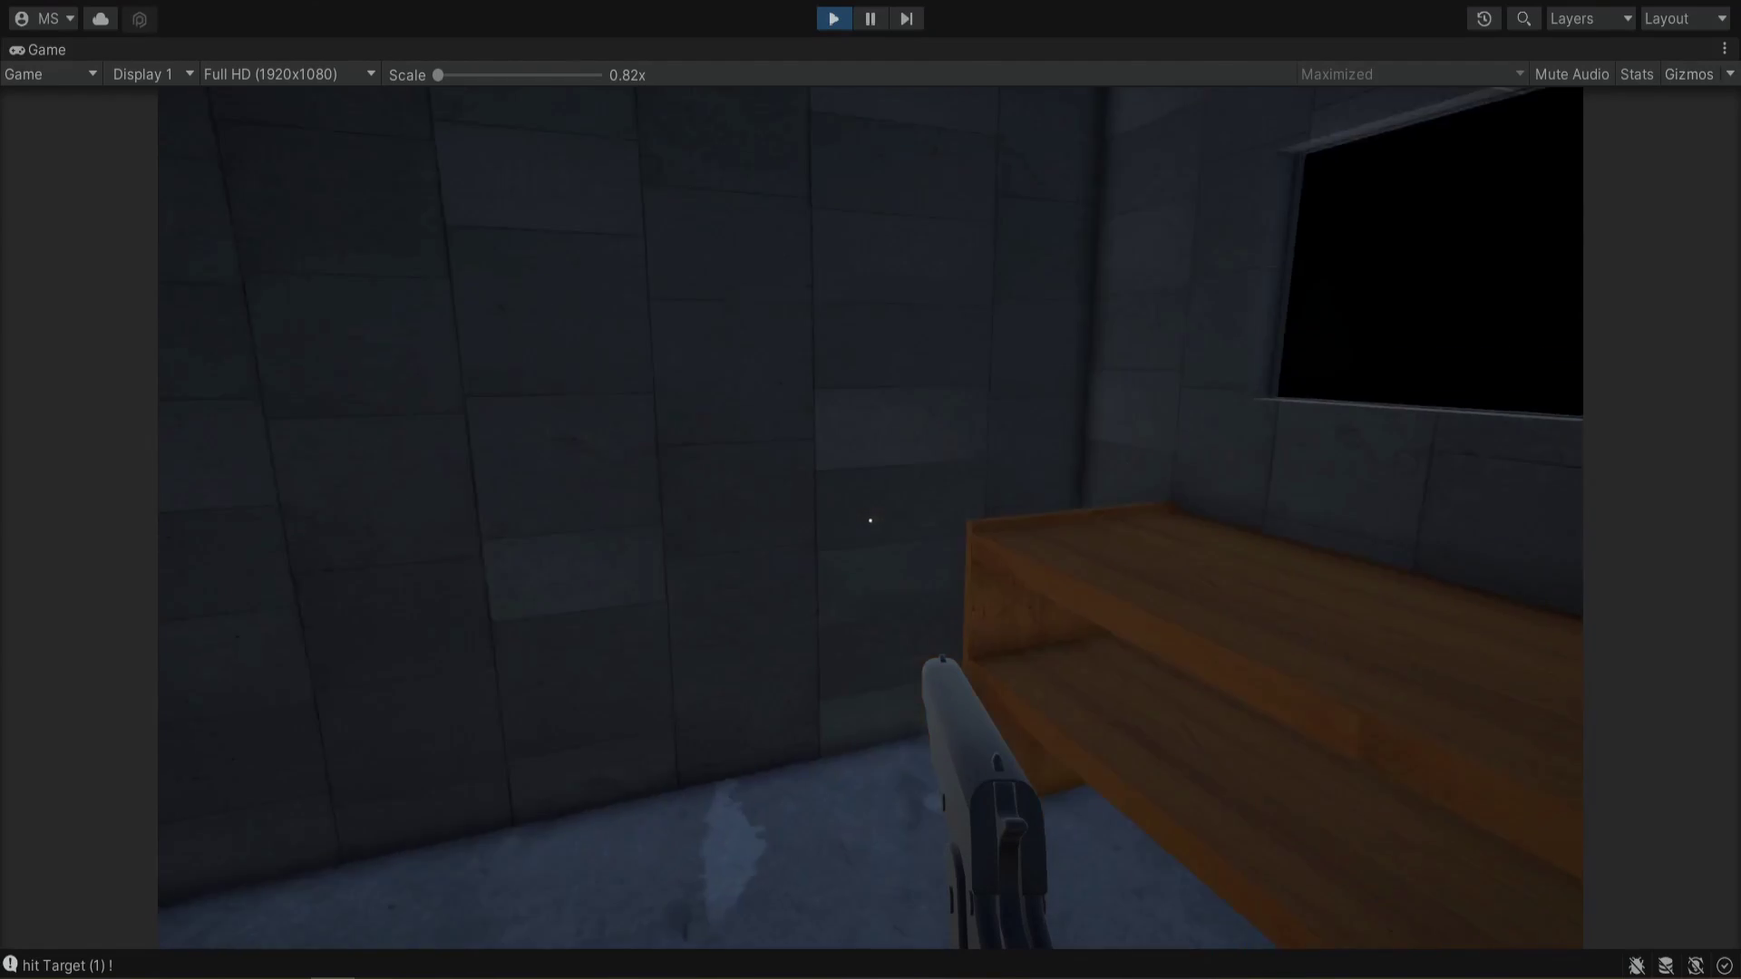
key(s)
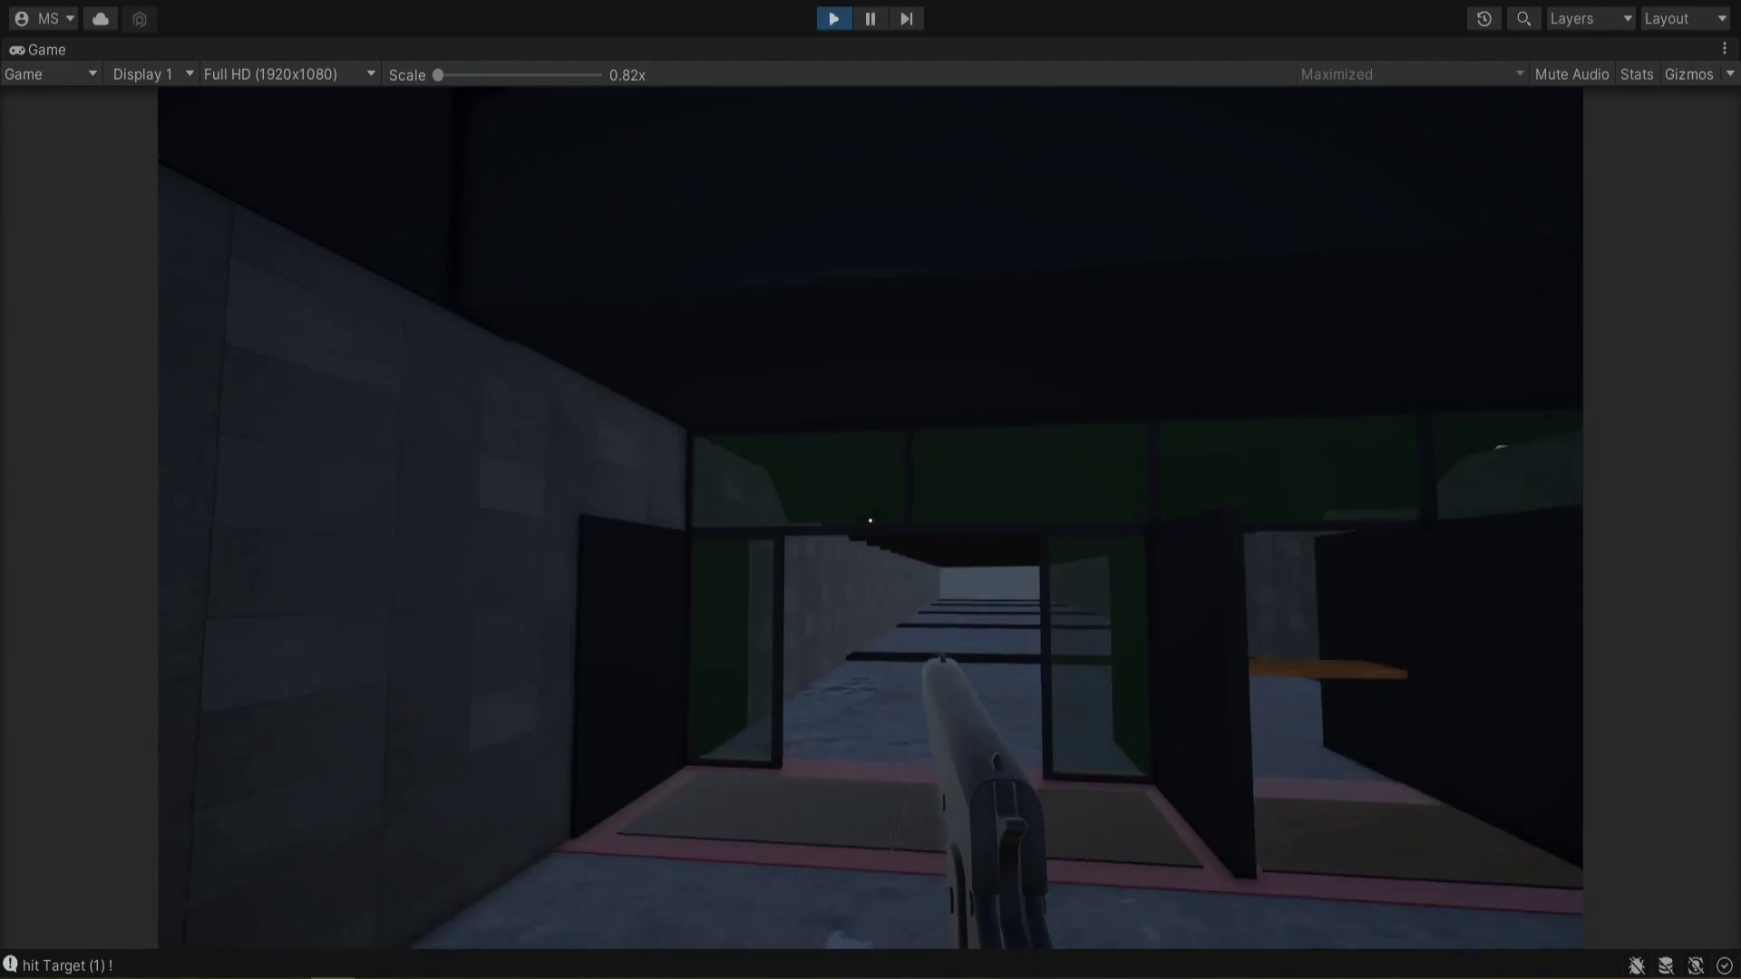
key(w)
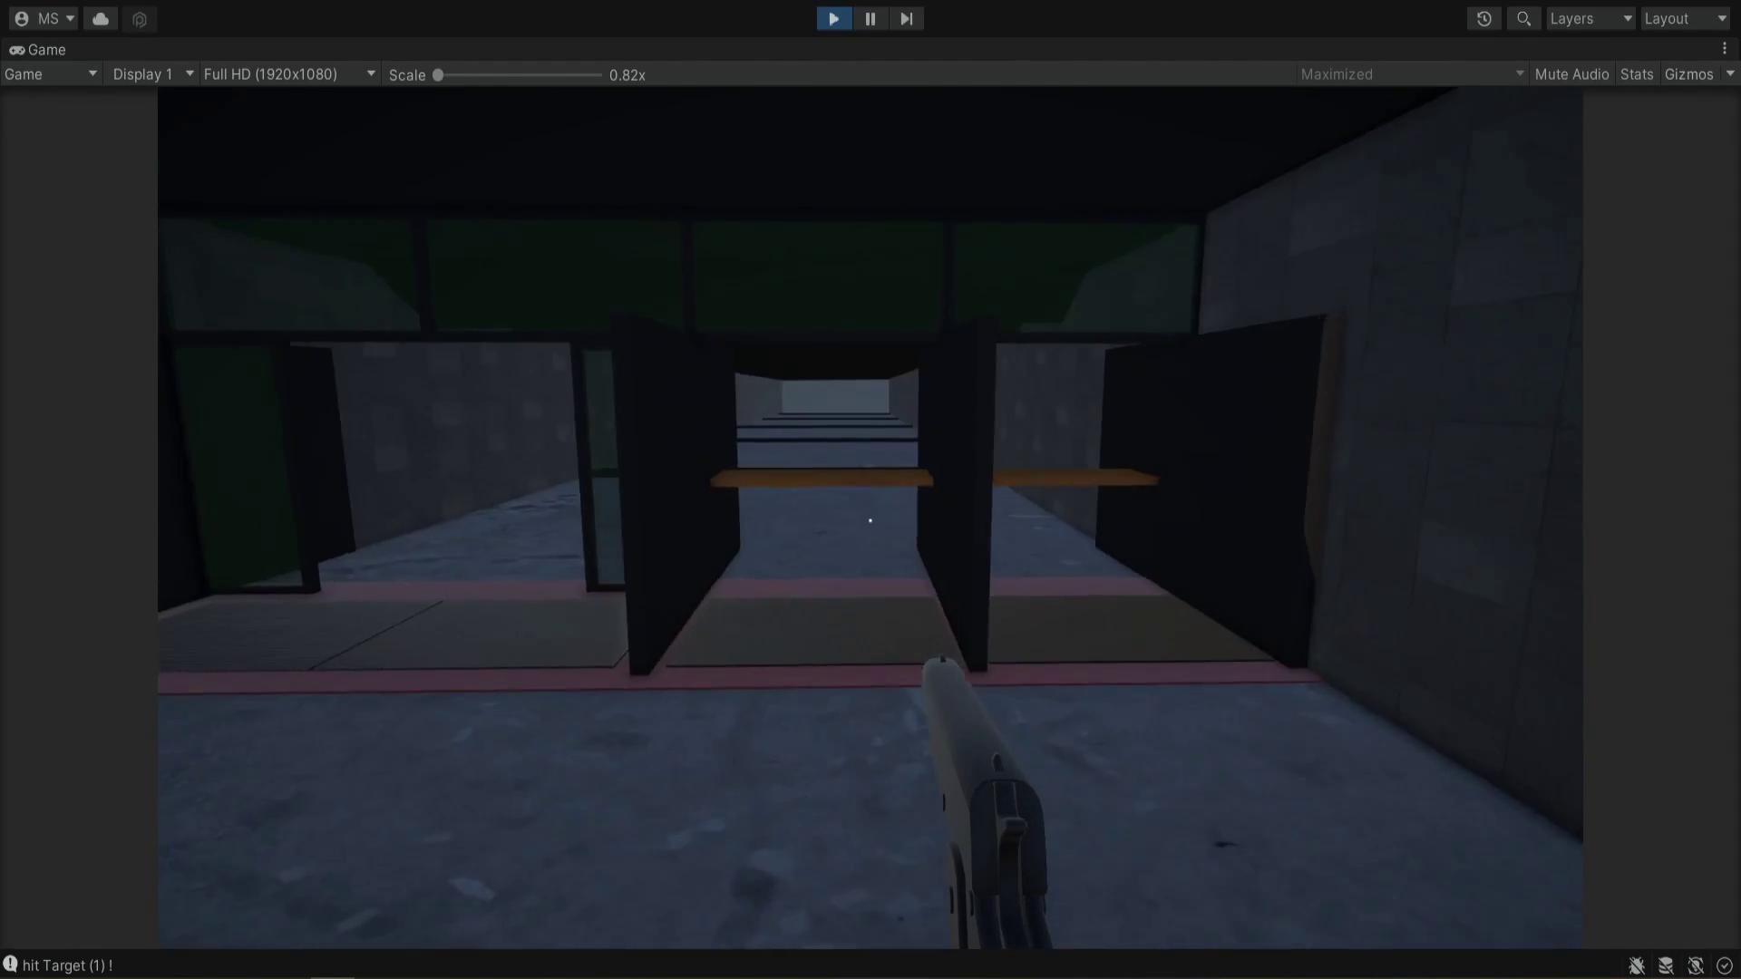
key(a)
key(w)
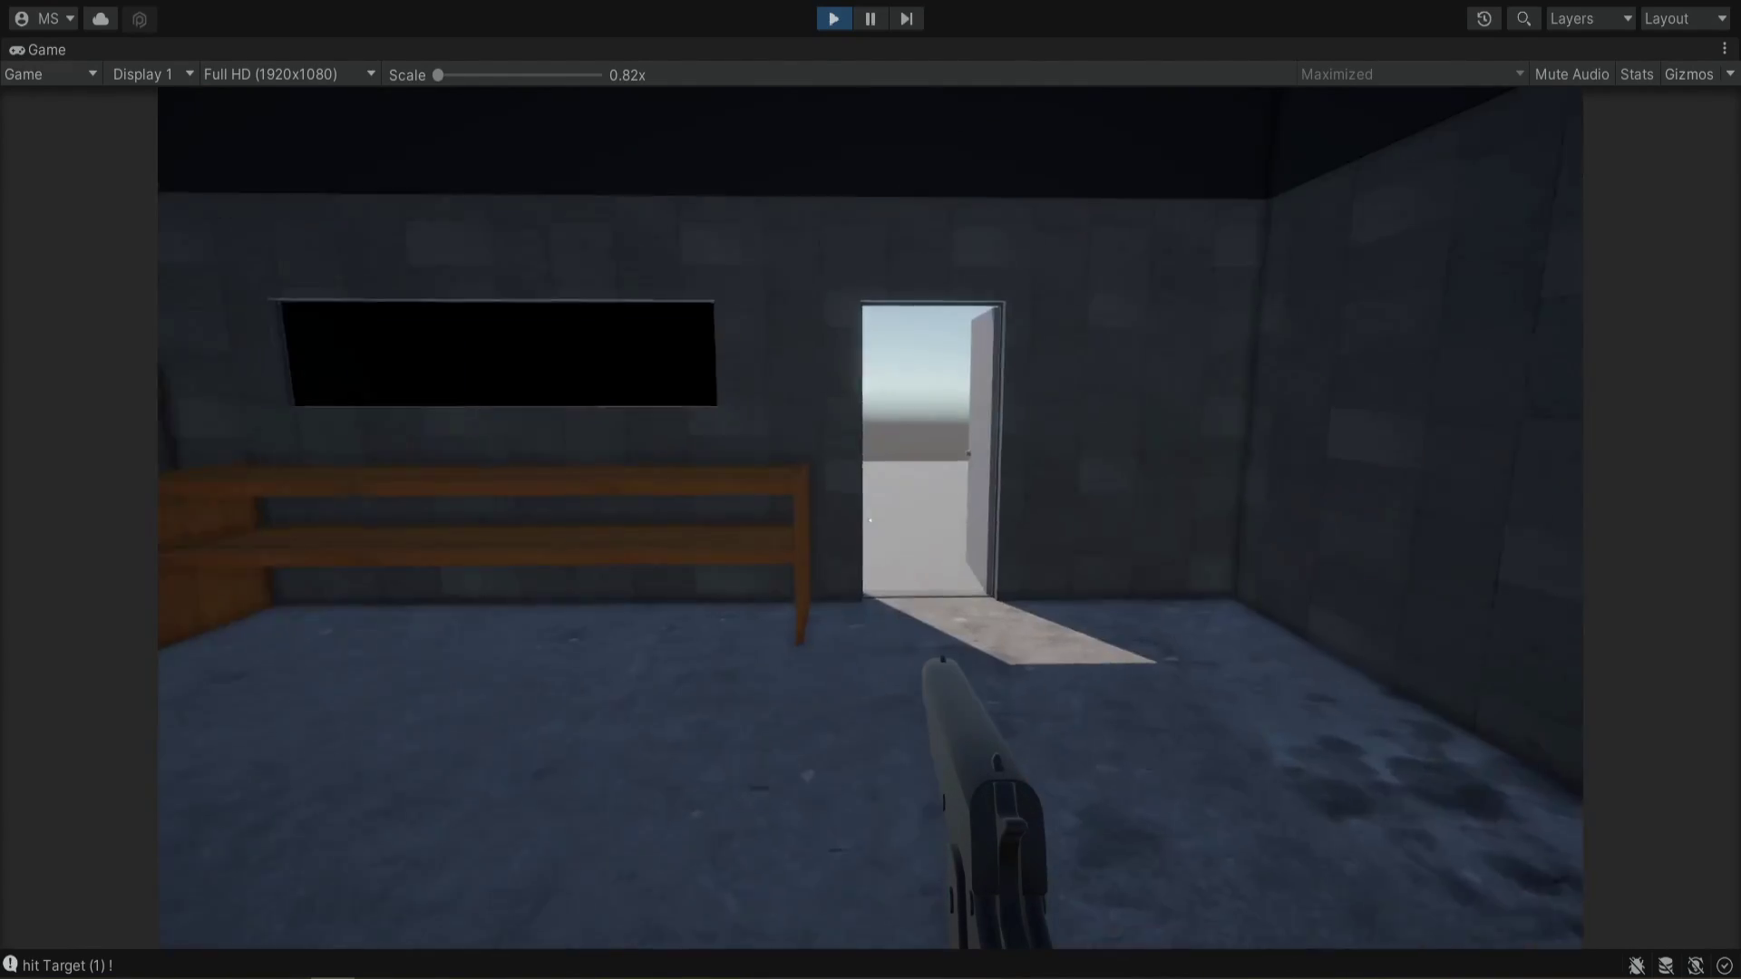
Walk out of the range building and back inside to the shooting booths, and exit Play mode
key(w)
key(w)
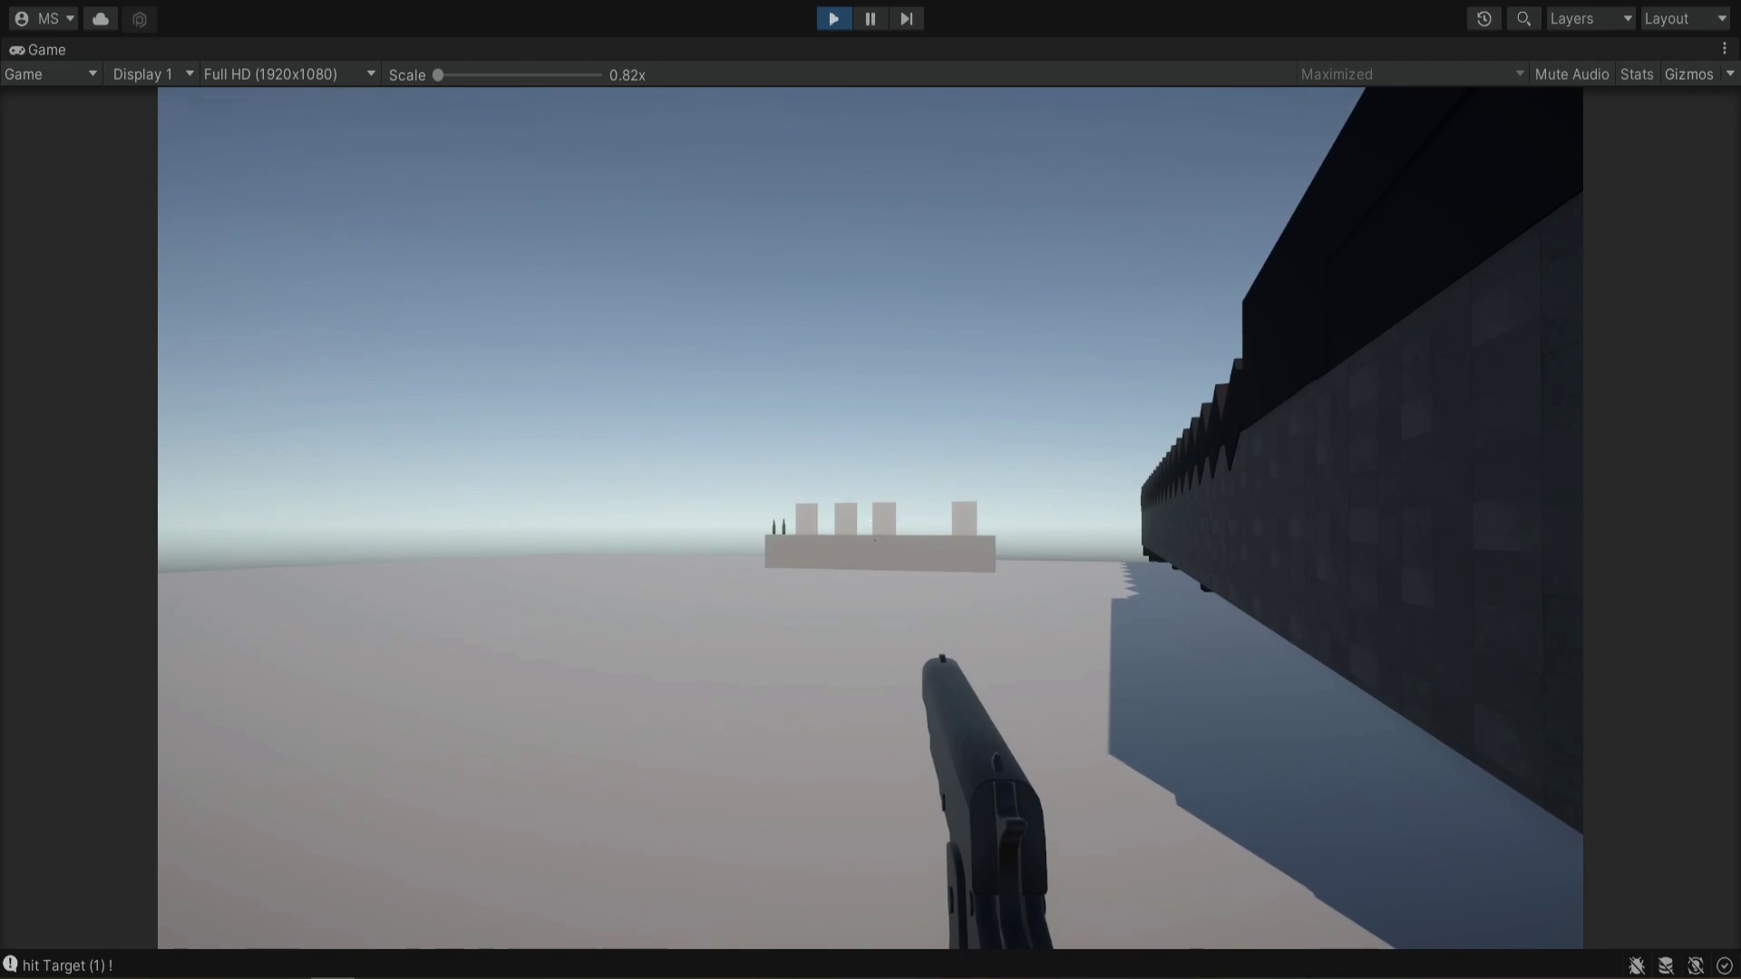
key(w)
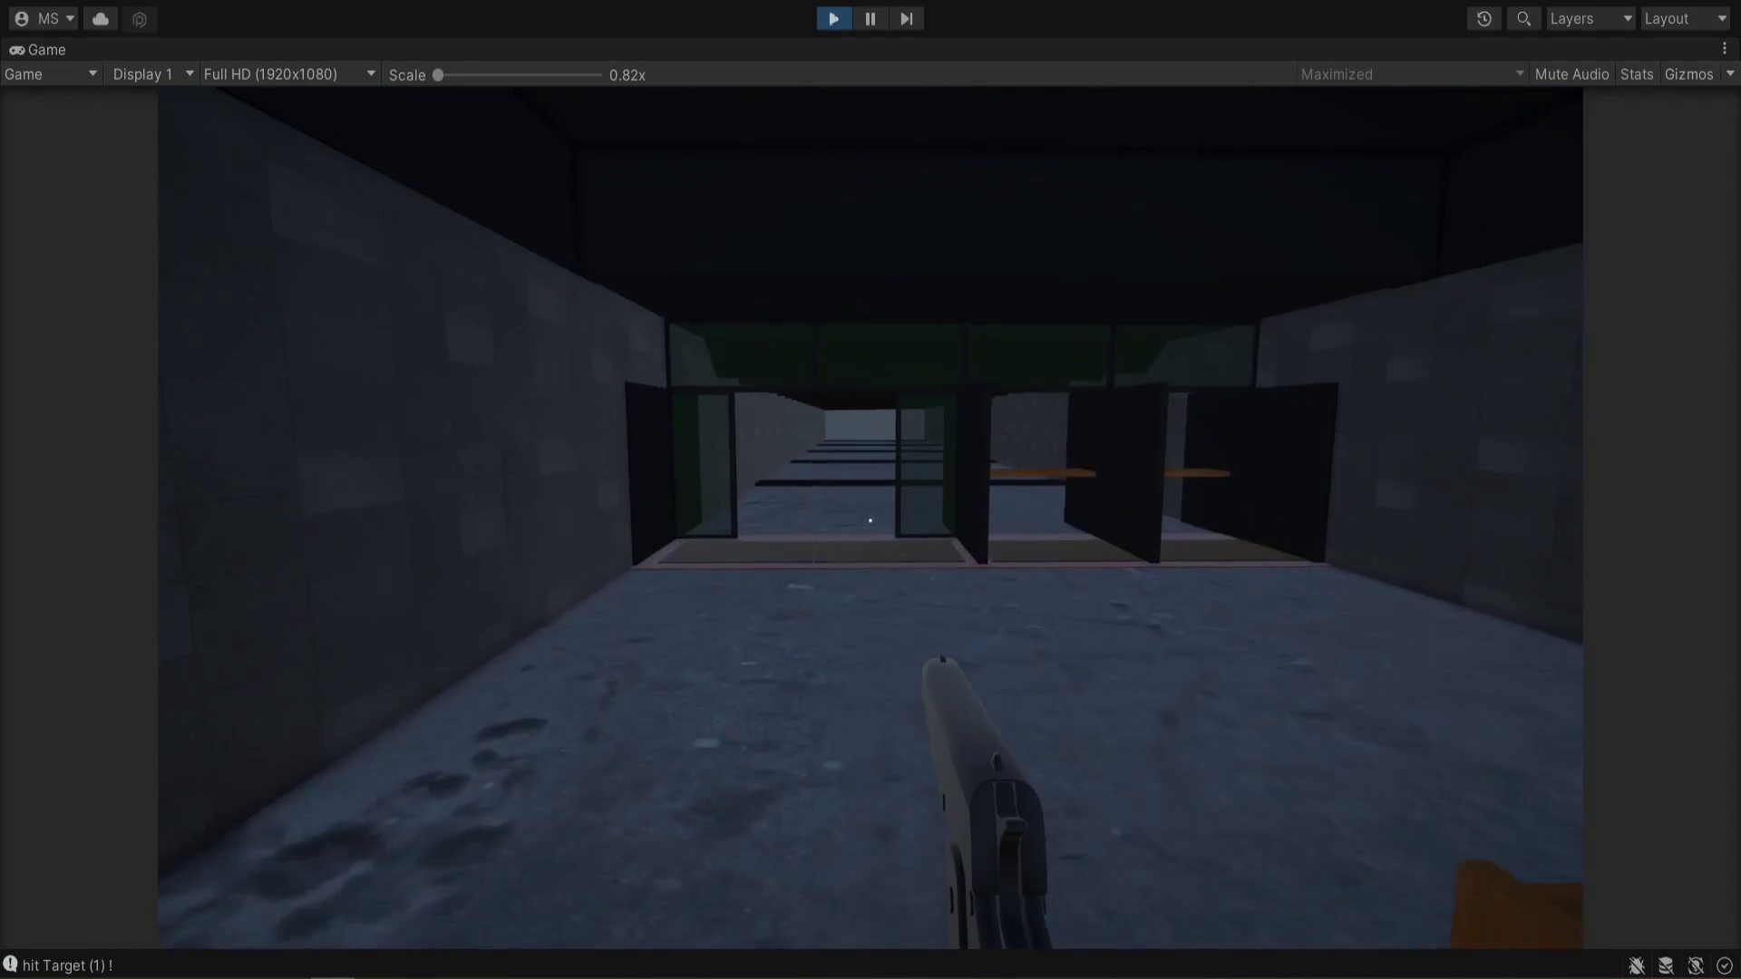
key(w)
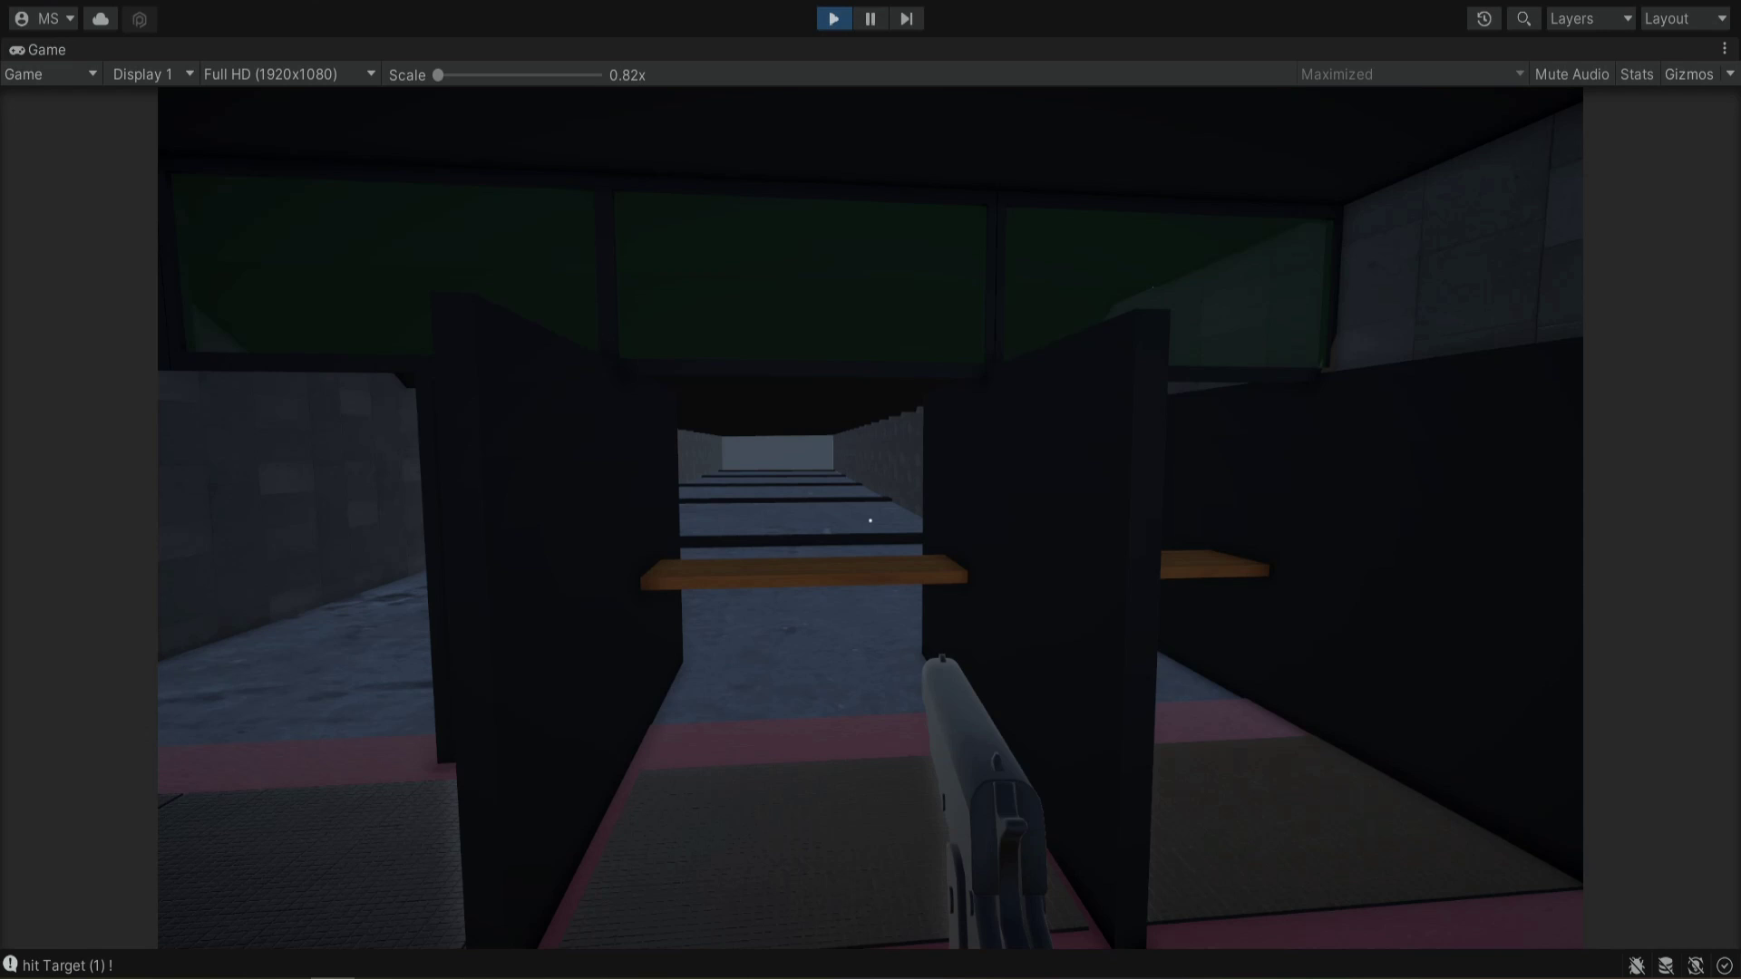
key(s)
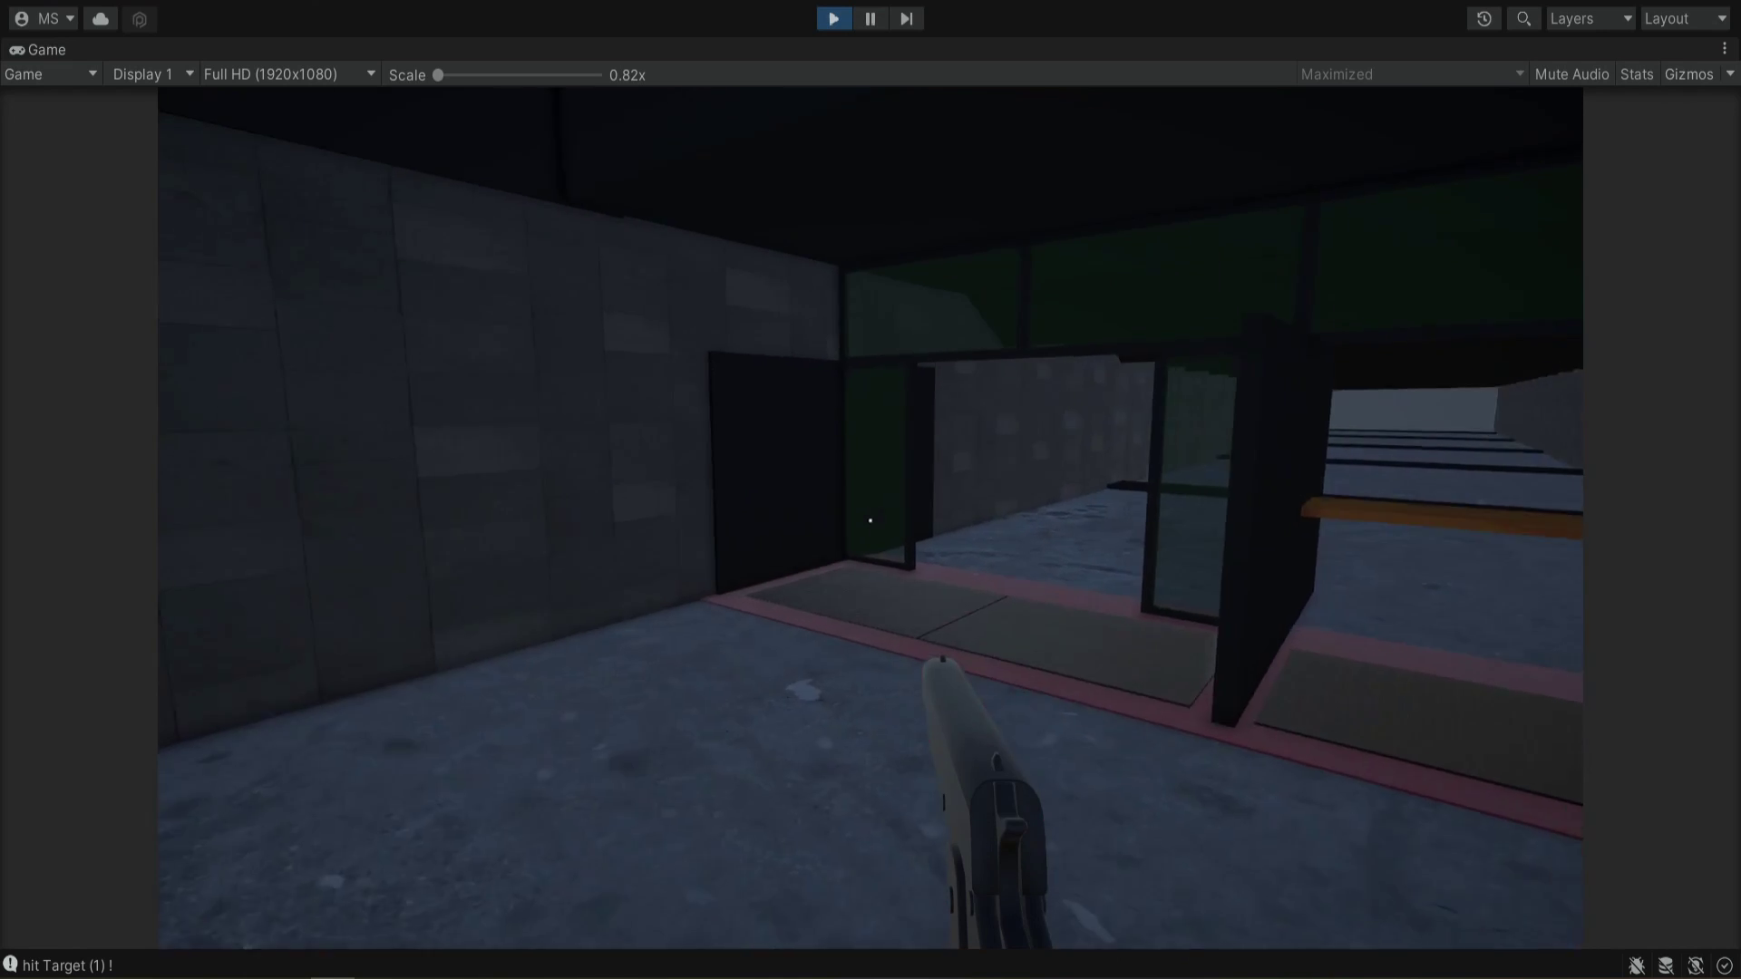
key(Escape)
click(834, 19)
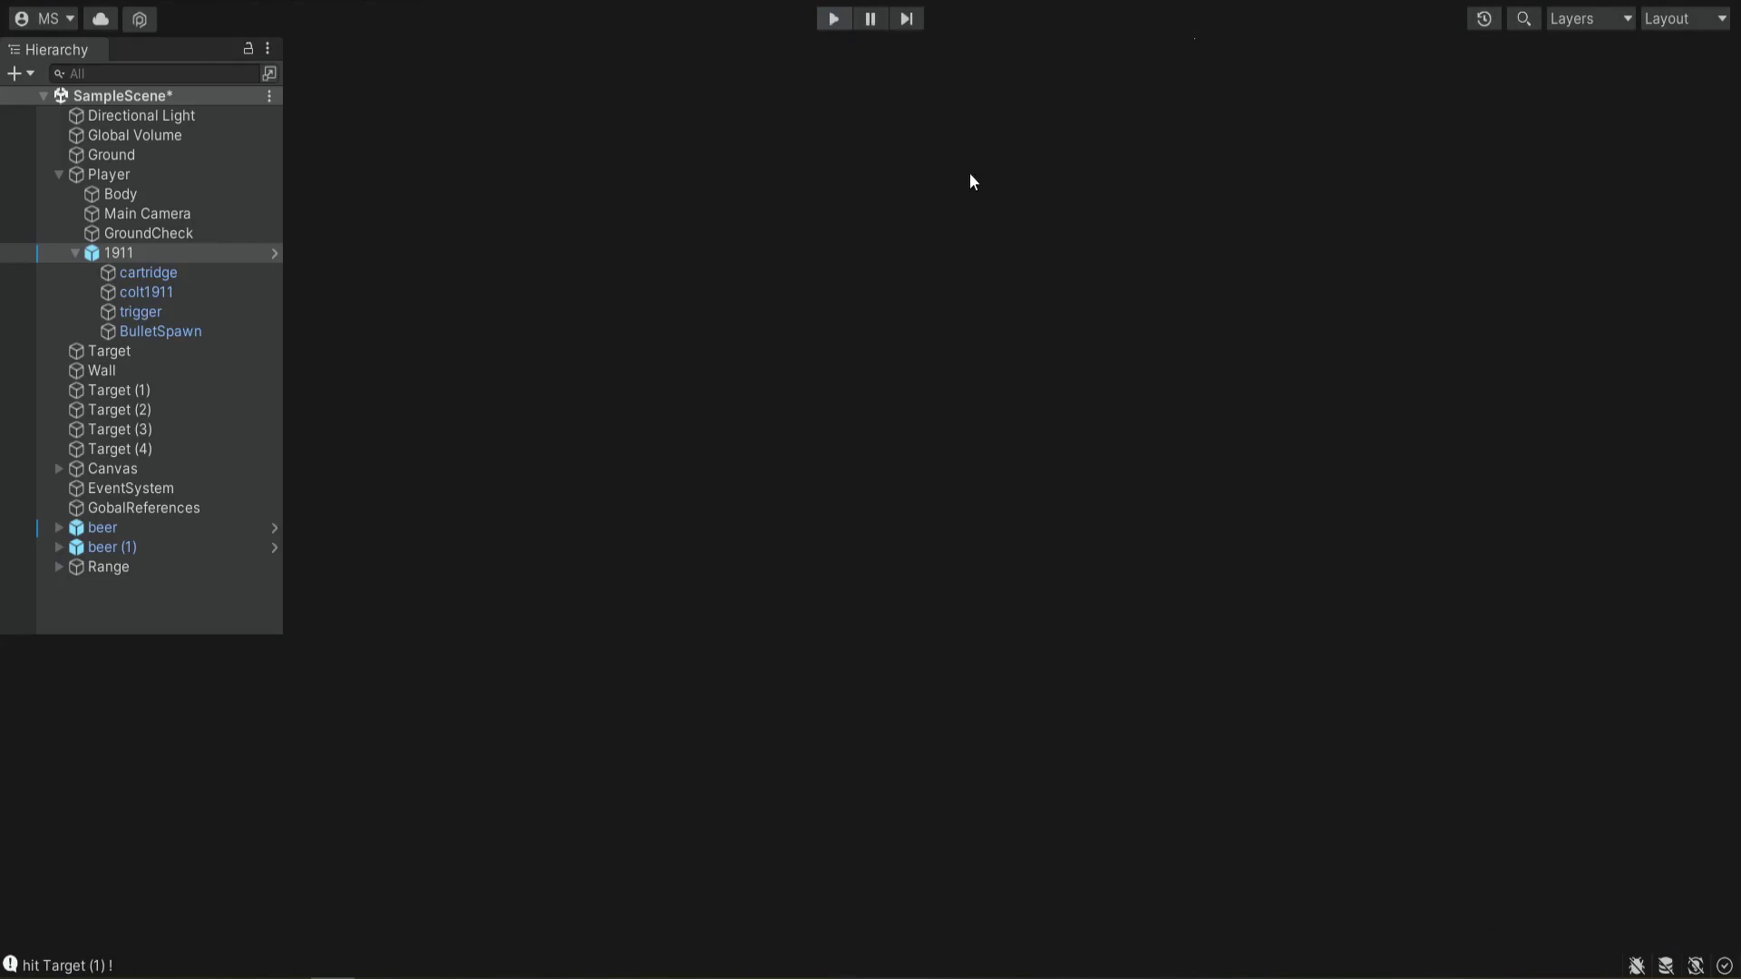
Assign the Wall tag to the Range object
double_click(108, 567)
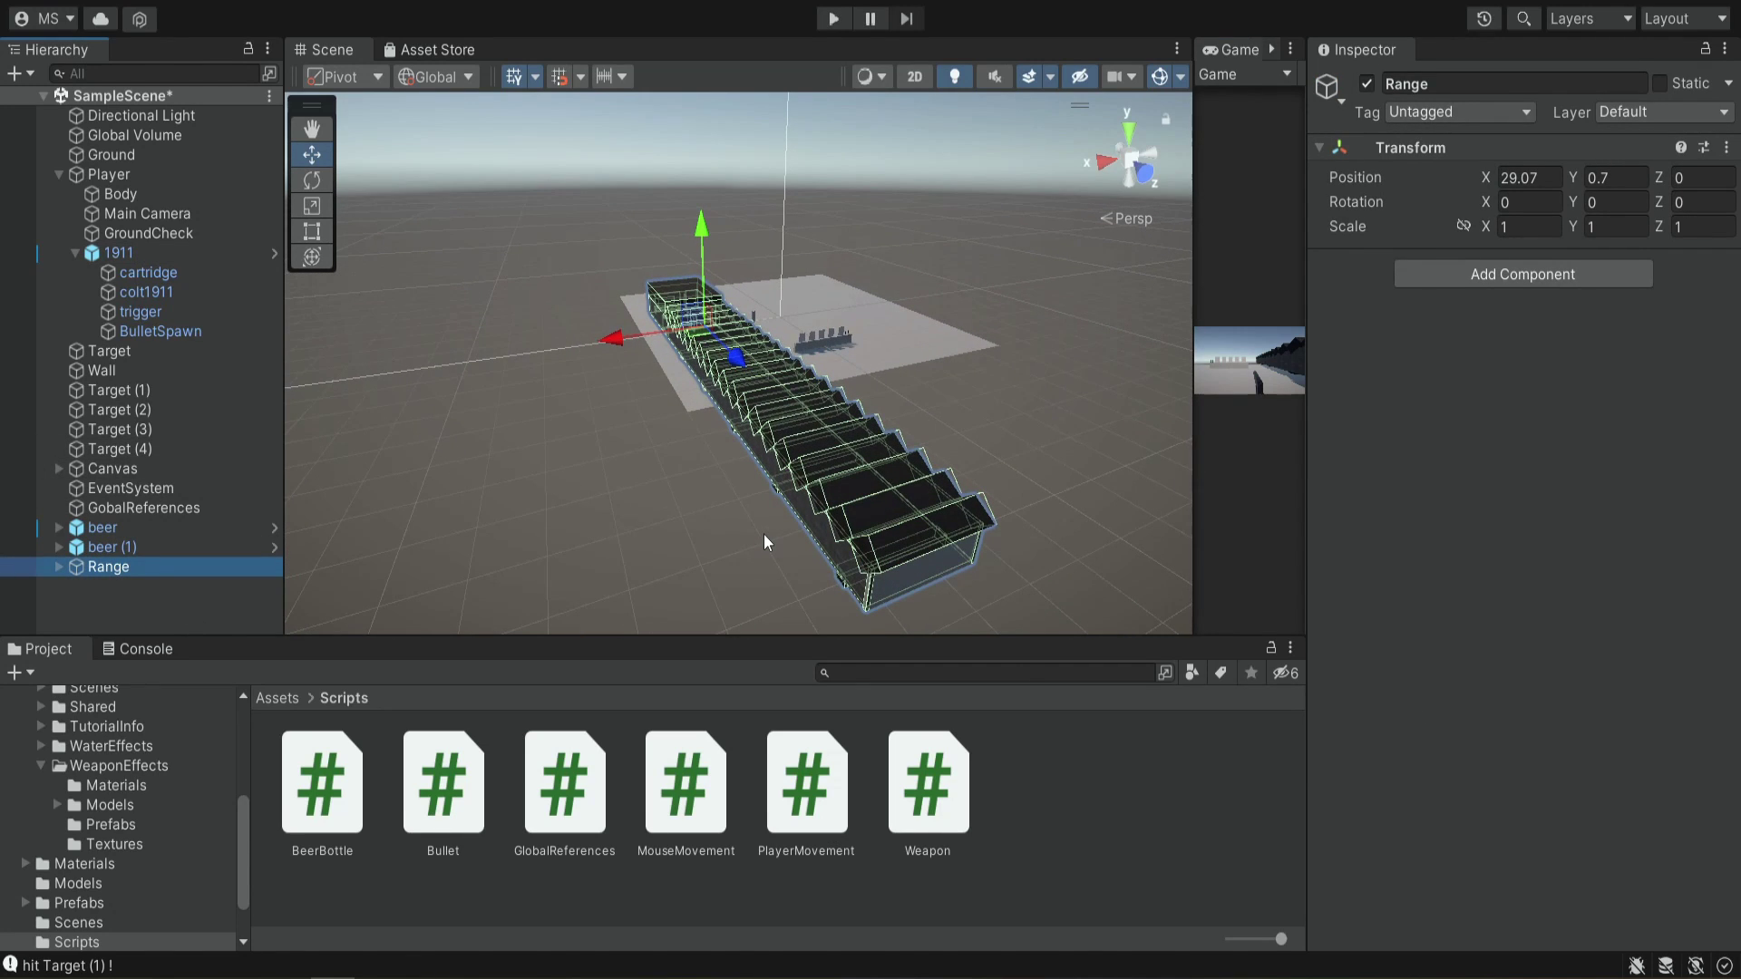
click(1429, 116)
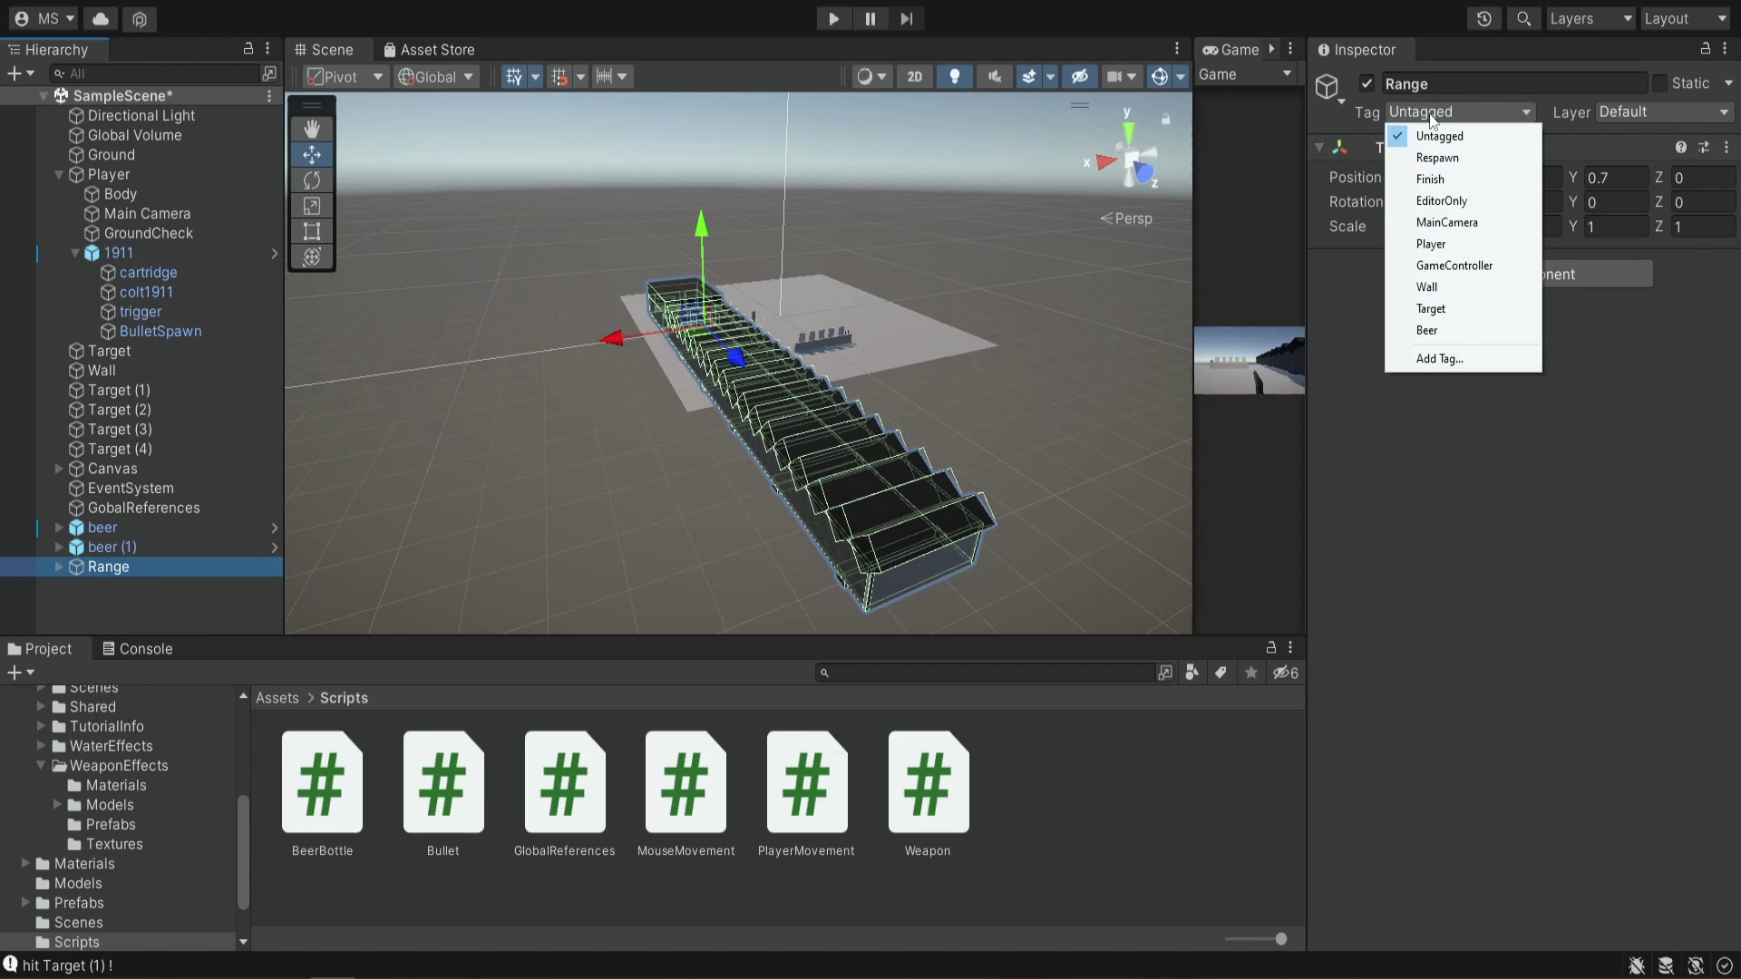
click(1442, 288)
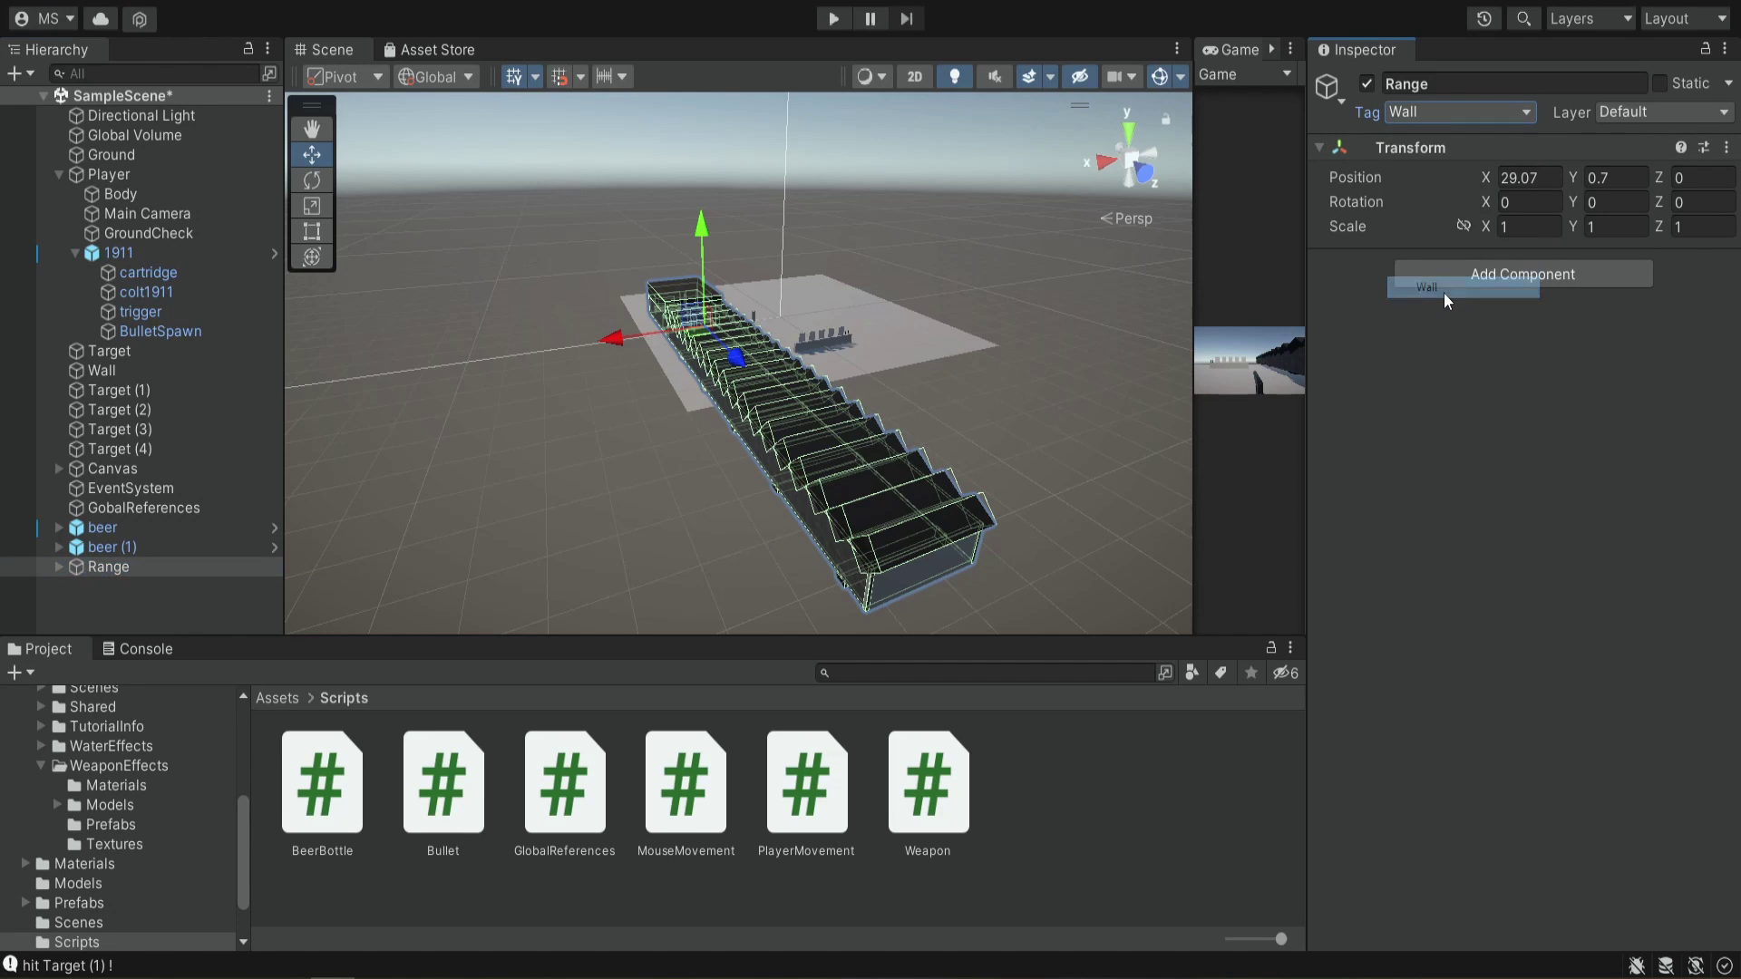
Assign the Wall tag to all child objects of Range, from 10METERS through WALL_RIGHT
click(58, 567)
scroll(111, 542, down, 15)
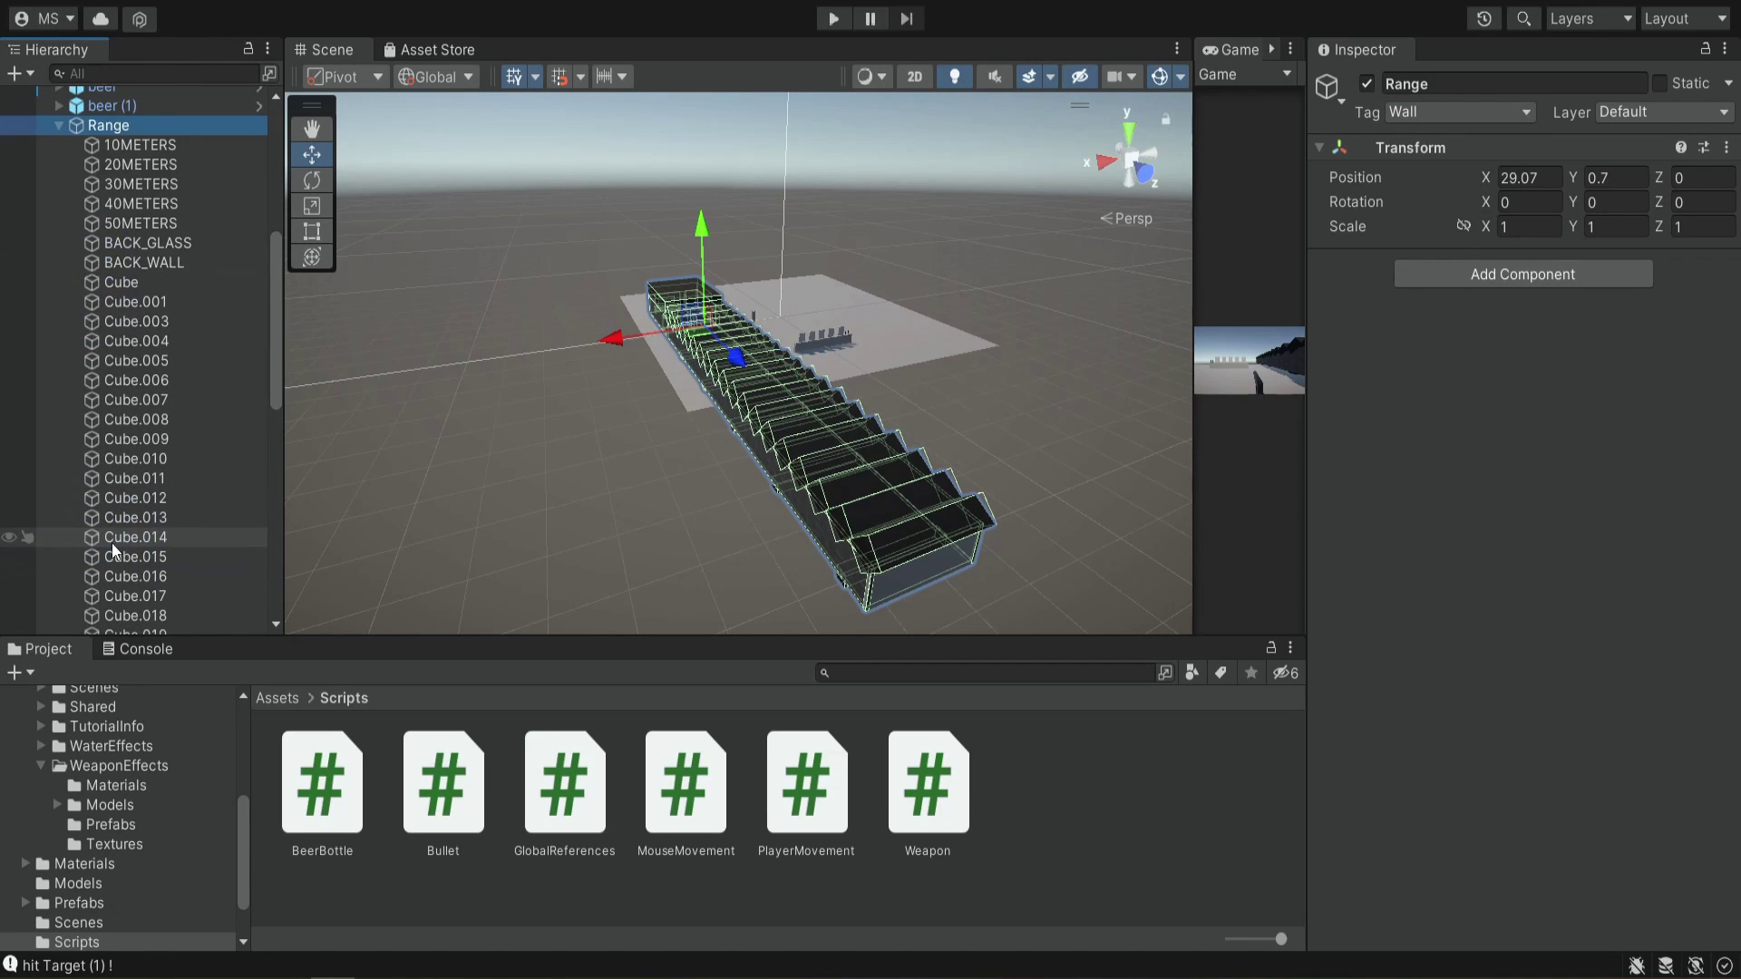
drag(283, 446, 298, 321)
click(133, 296)
scroll(156, 557, down, 10)
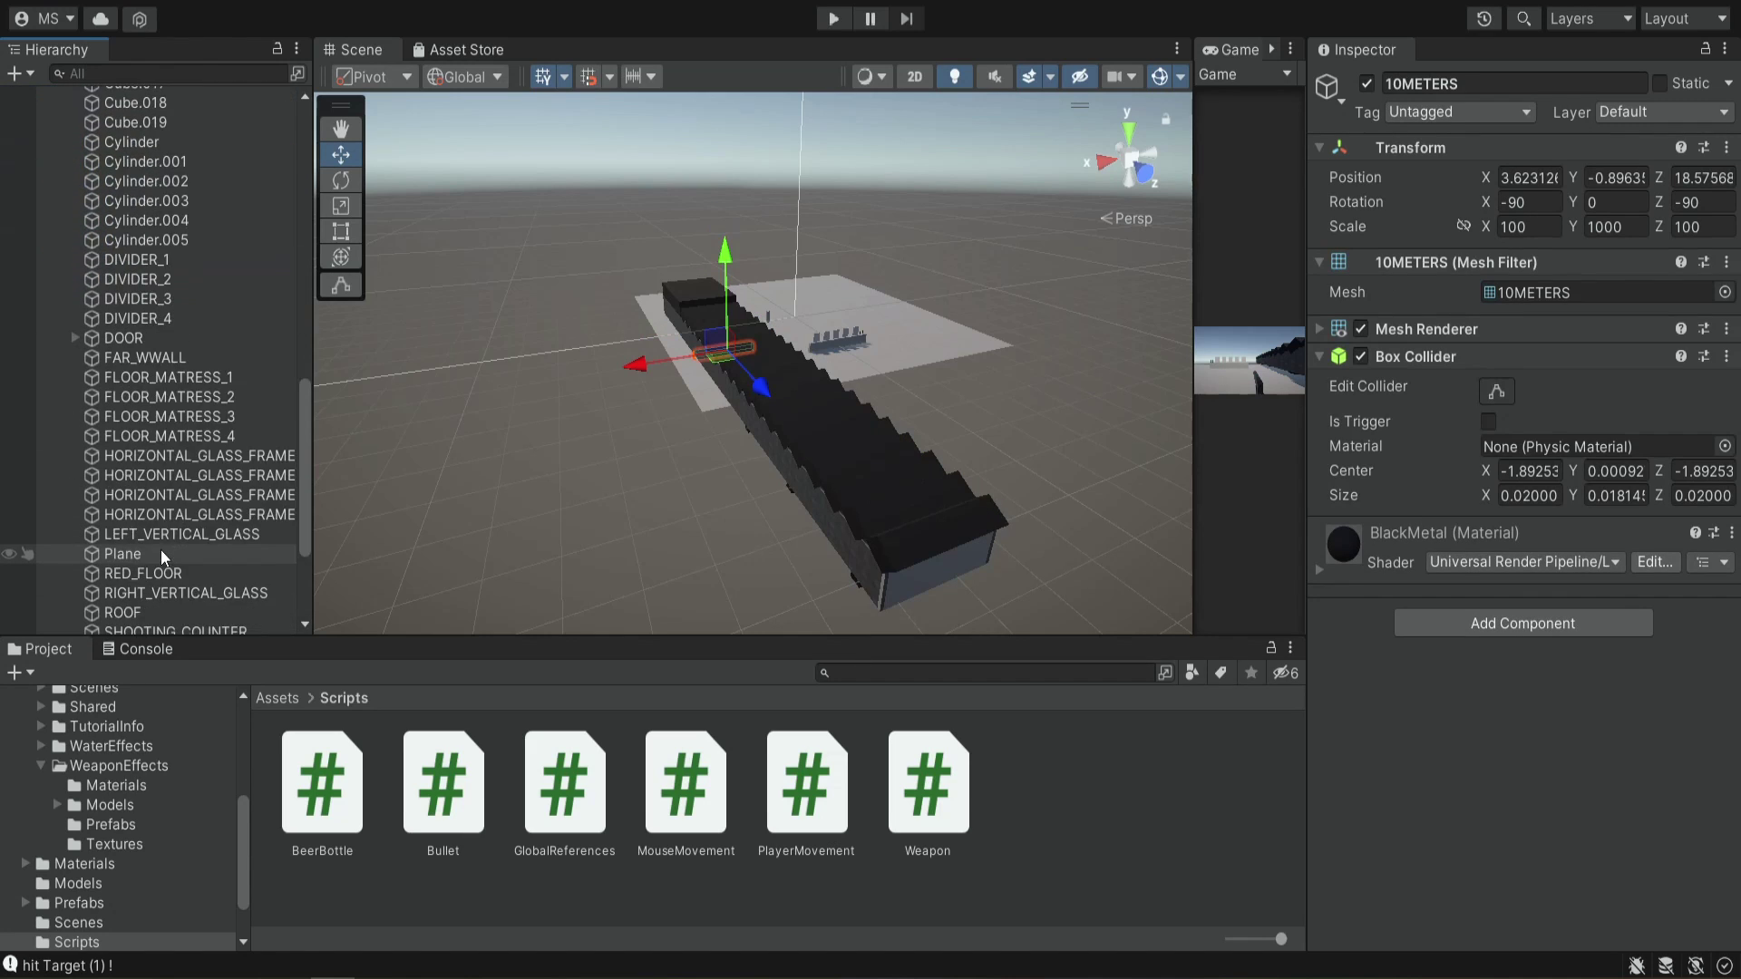
shift+click(160, 622)
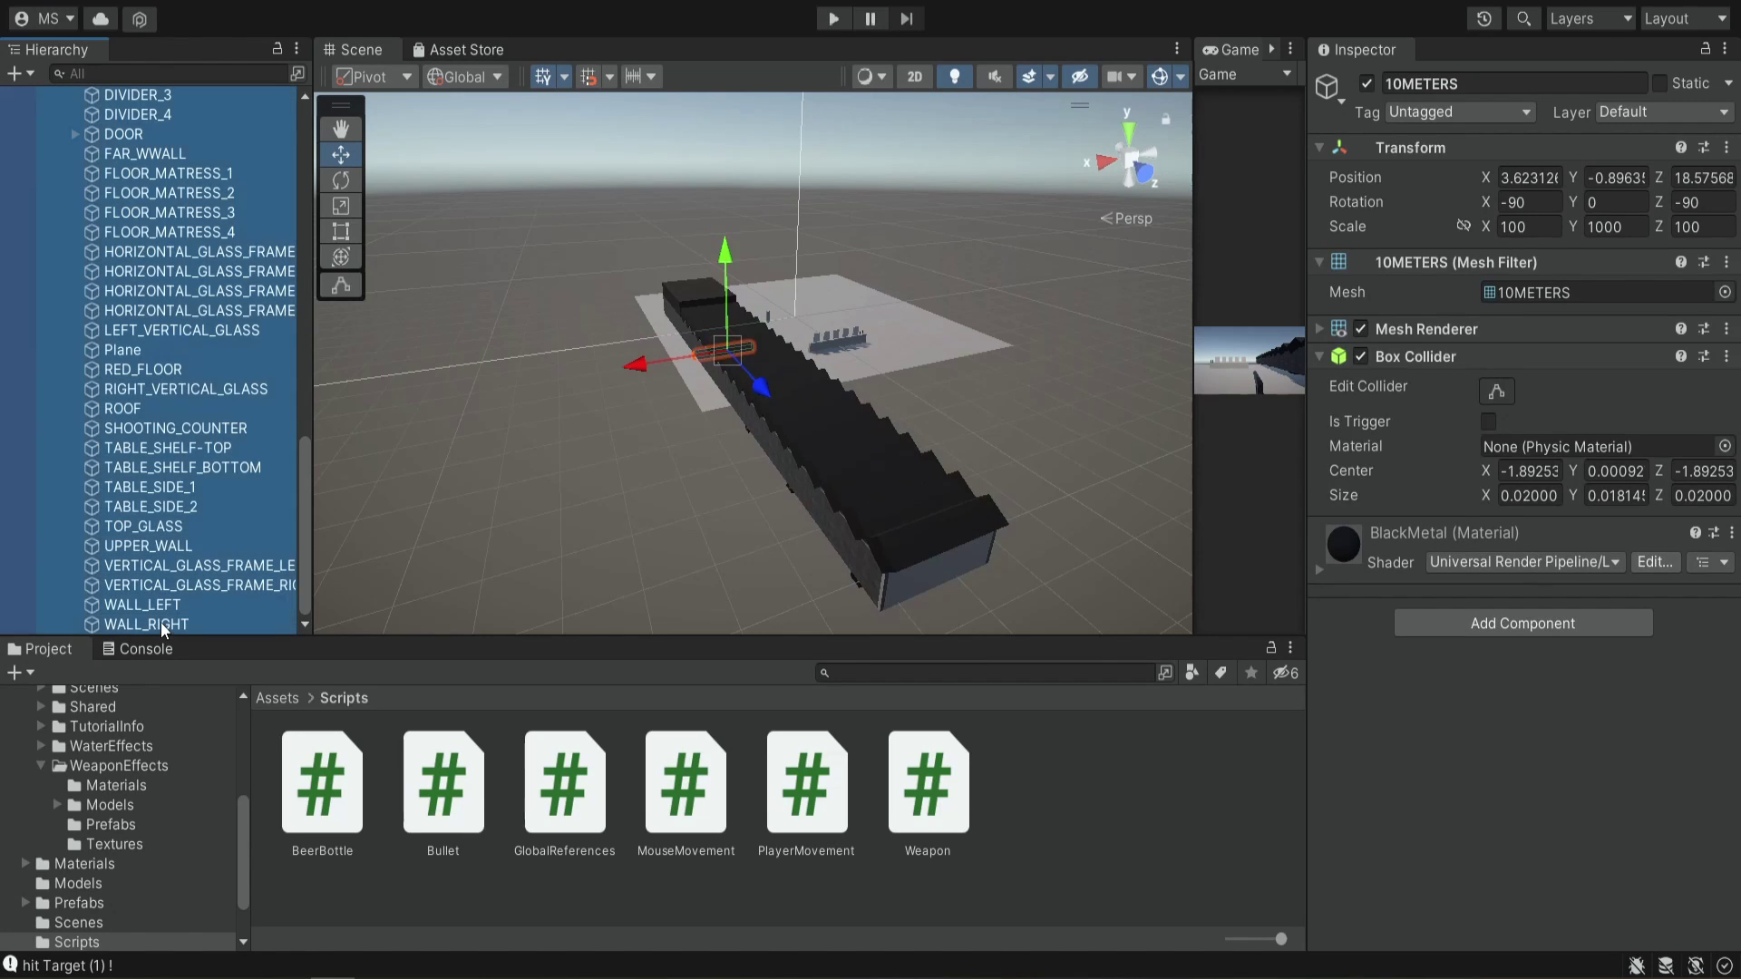
click(1456, 112)
click(1466, 290)
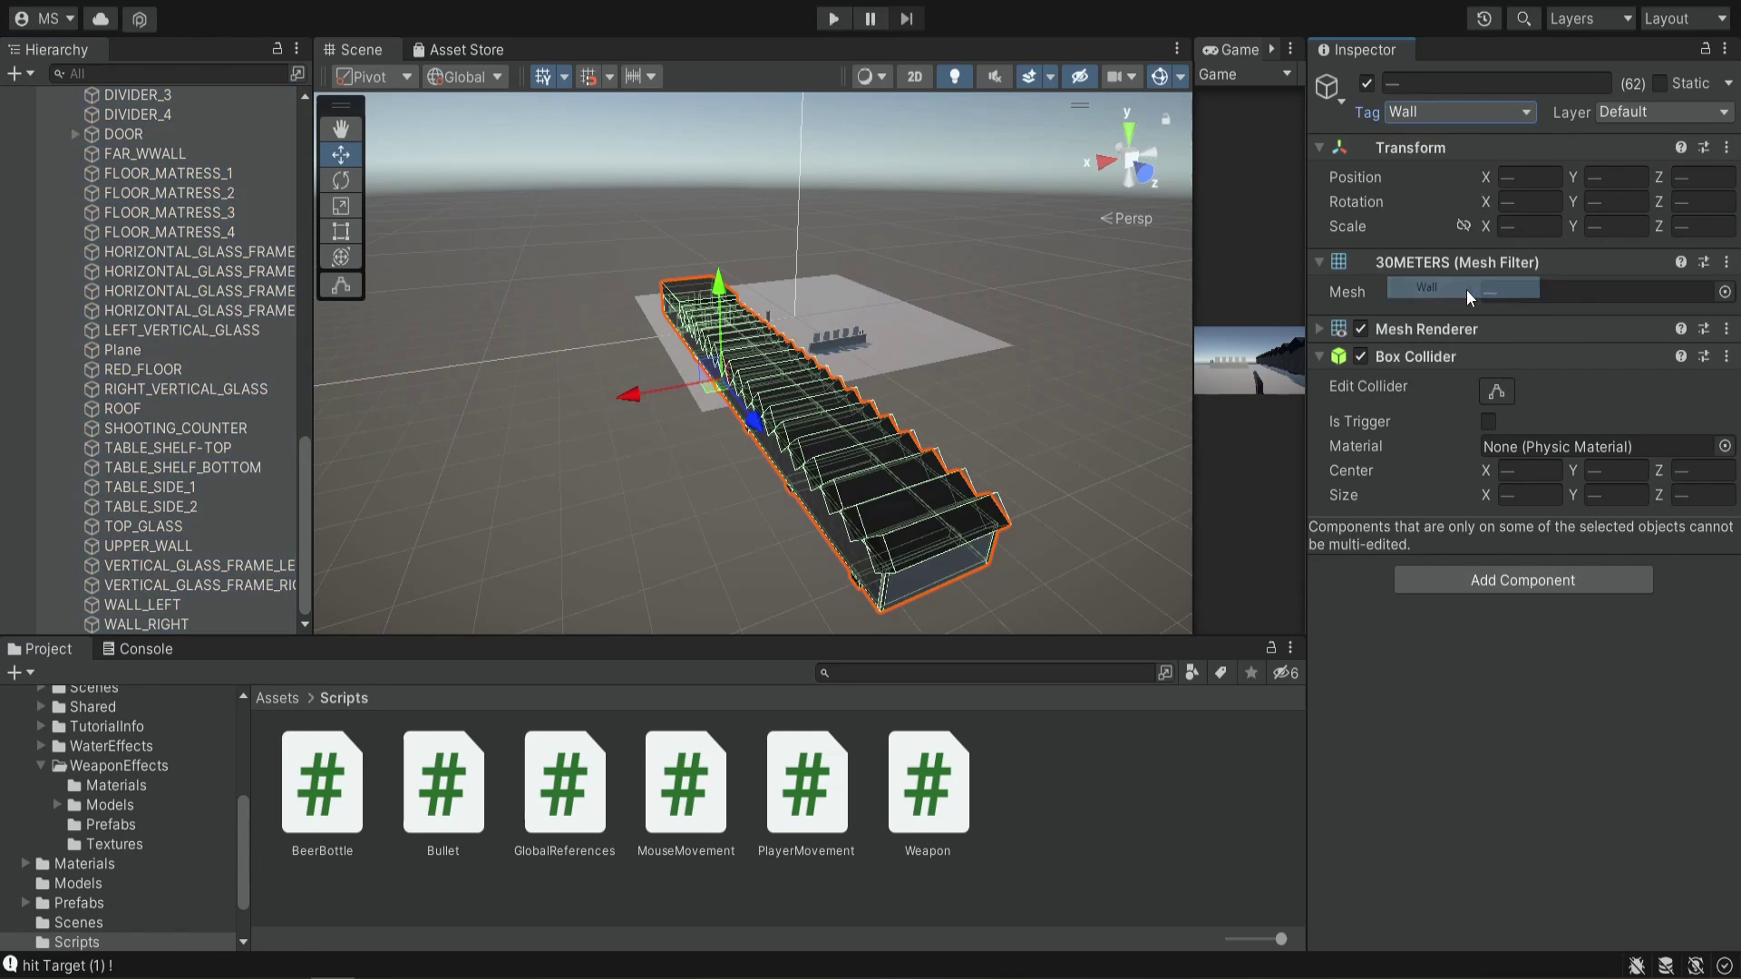
Run the game, enter the range building and fire the pistol at the concrete wall beside the wooden shelves
key(ctrl+p)
key(w)
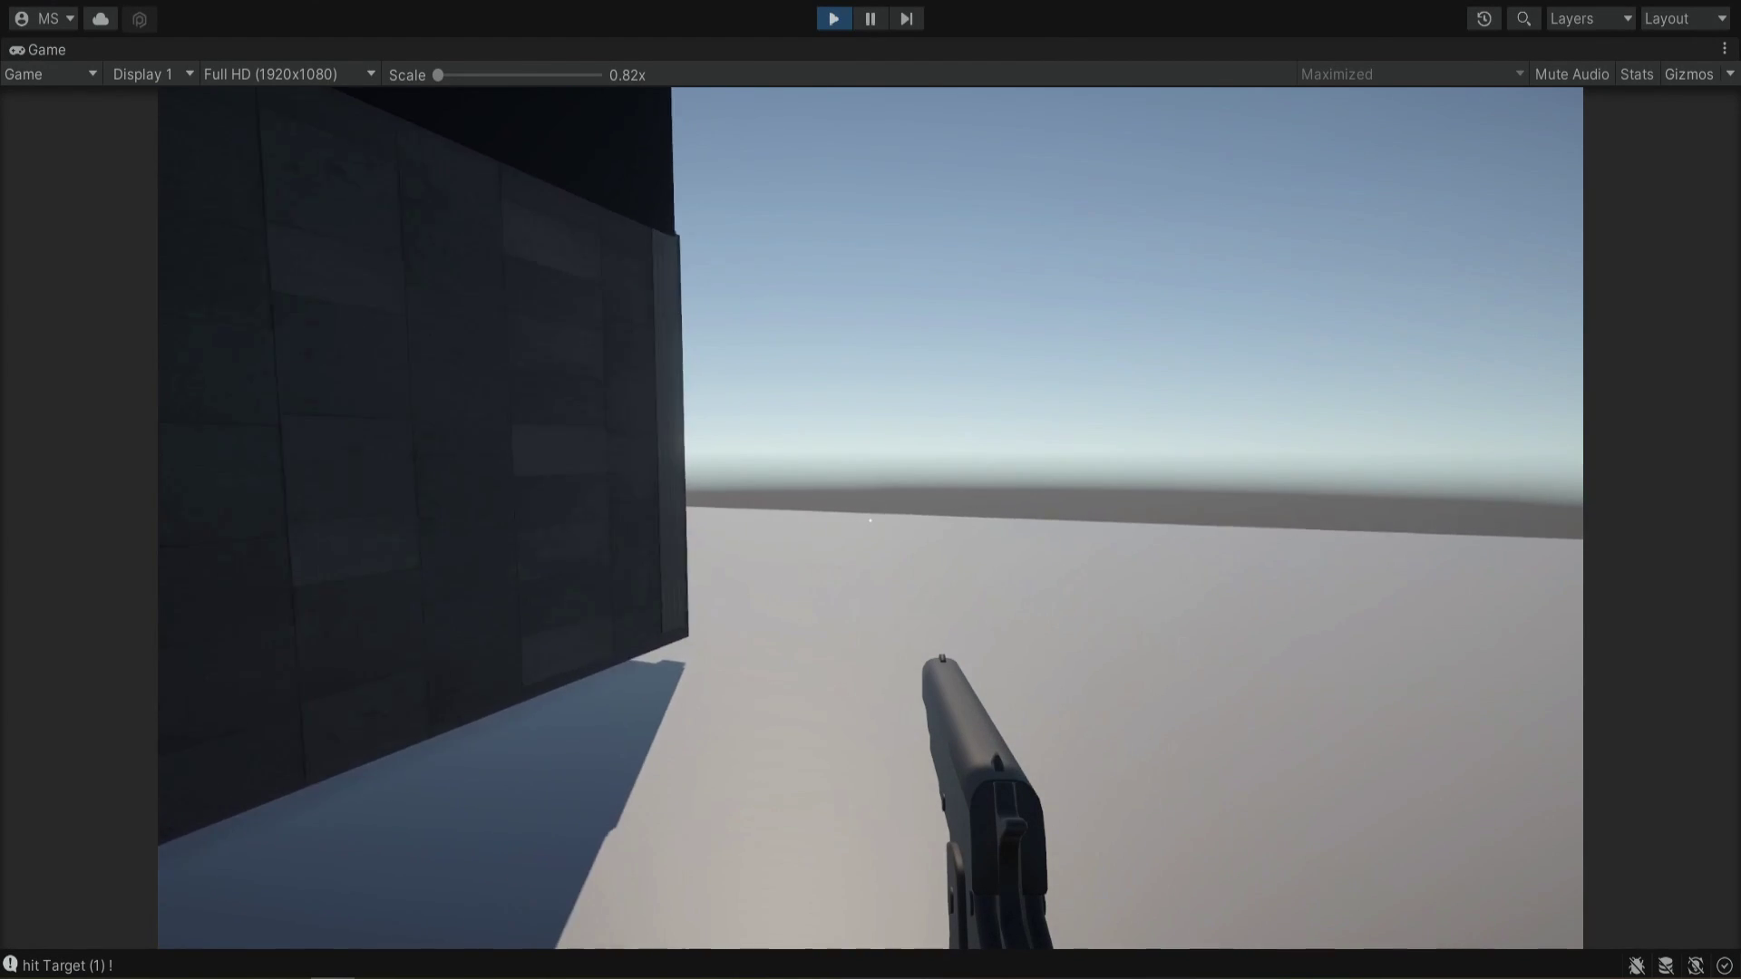
key(w)
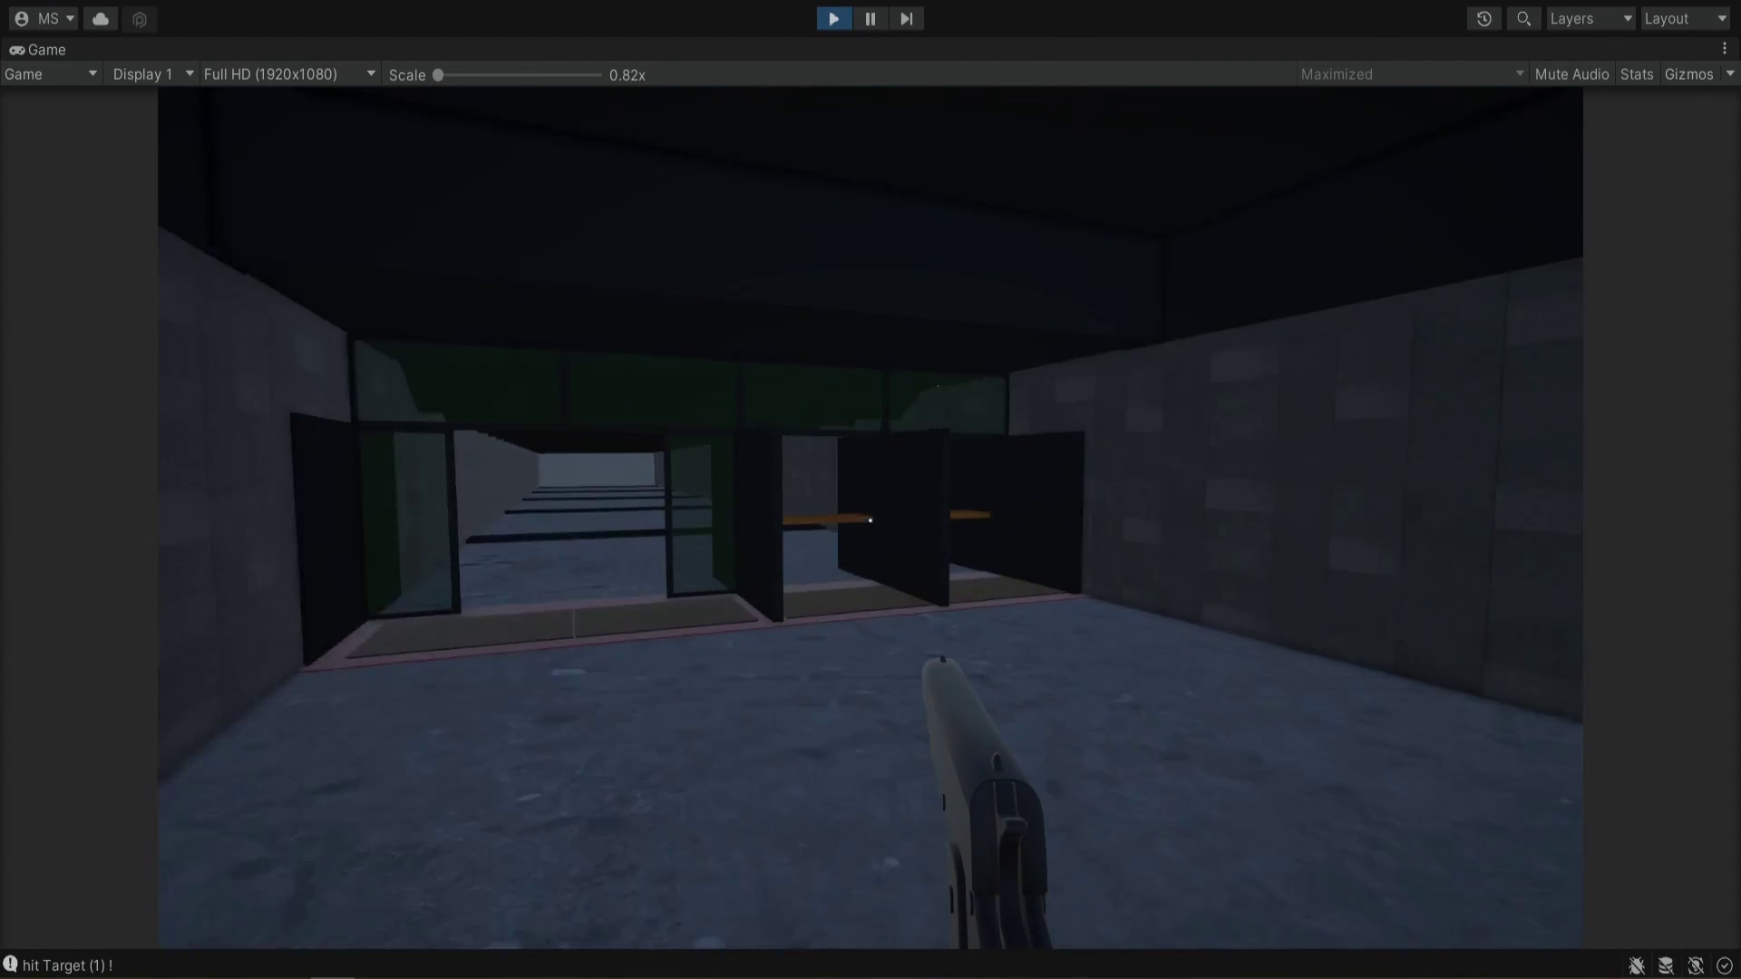
click(871, 520)
click(871, 521)
click(870, 521)
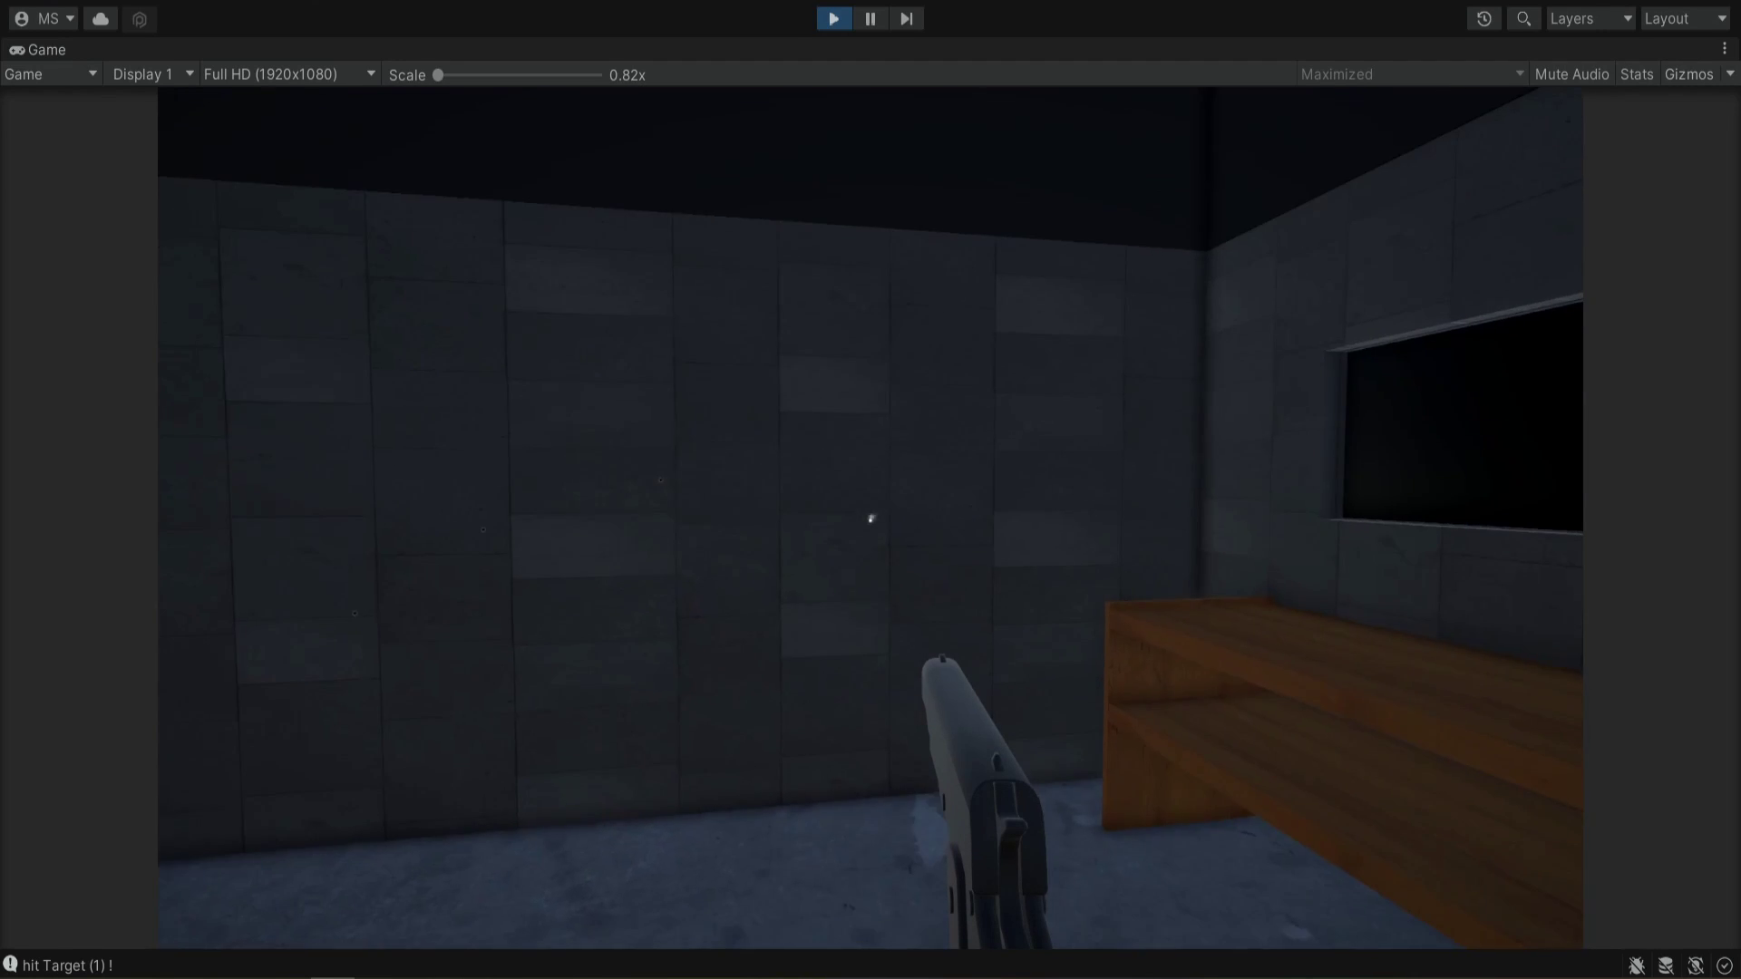
Approach the shooting booths and fire the pistol at their dividers and wooden counter
key(w)
key(w)
click(871, 520)
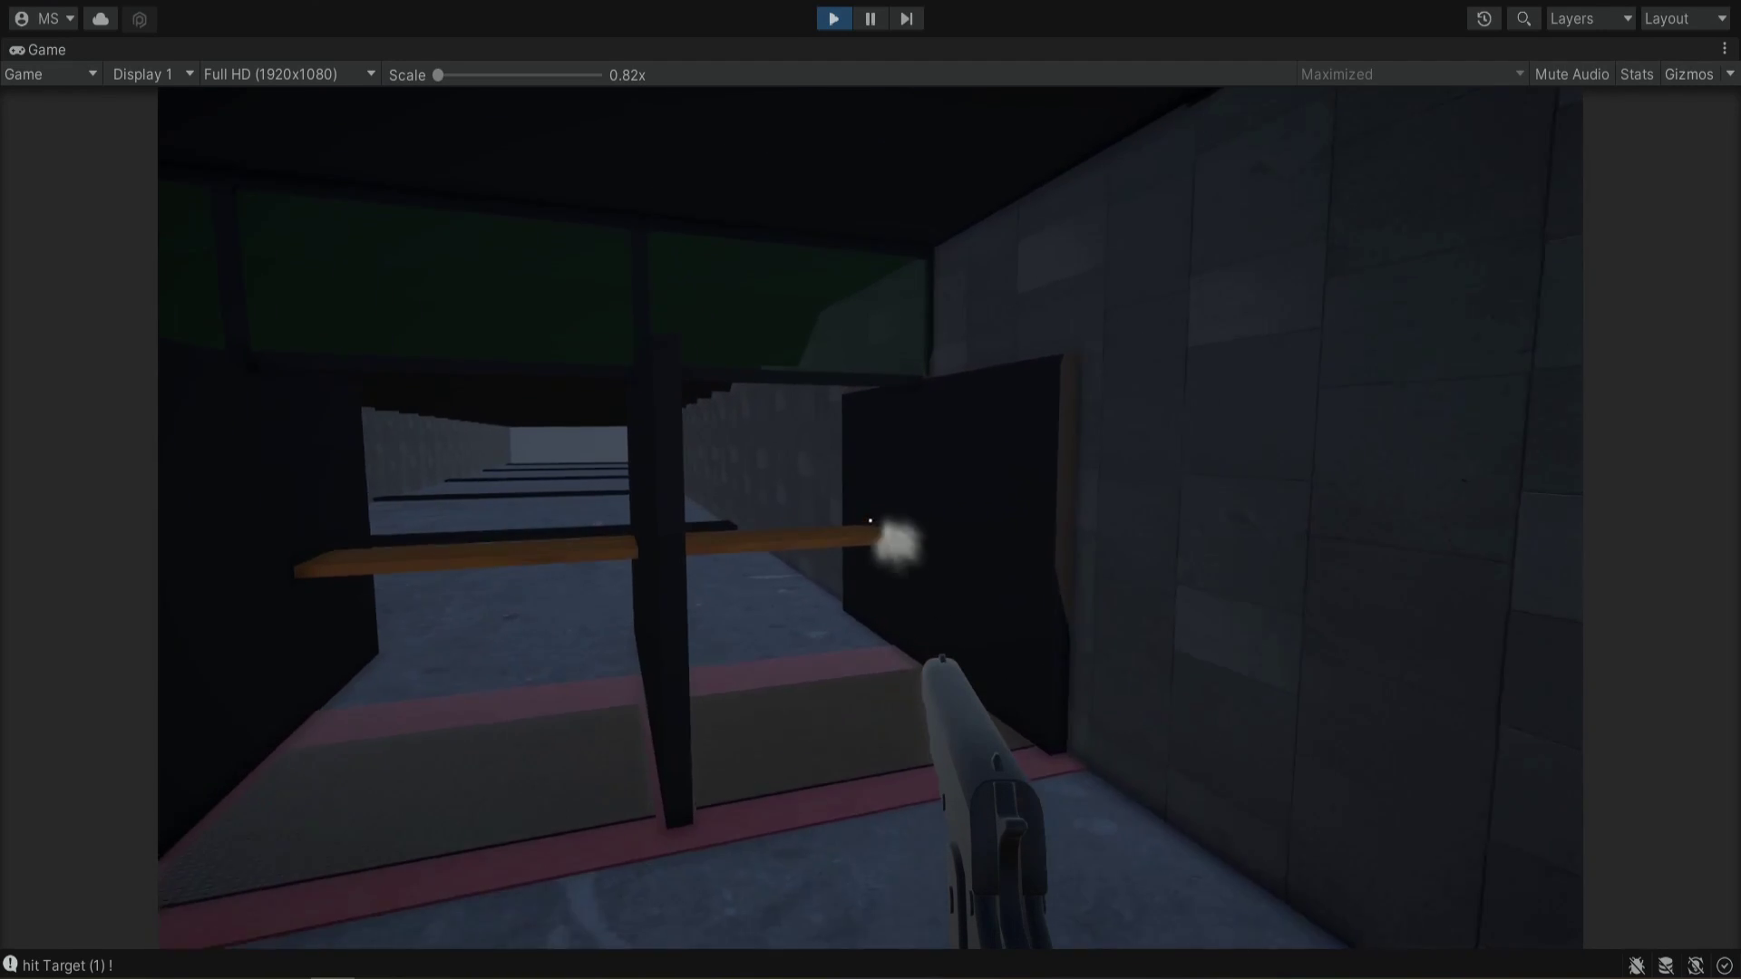
click(871, 520)
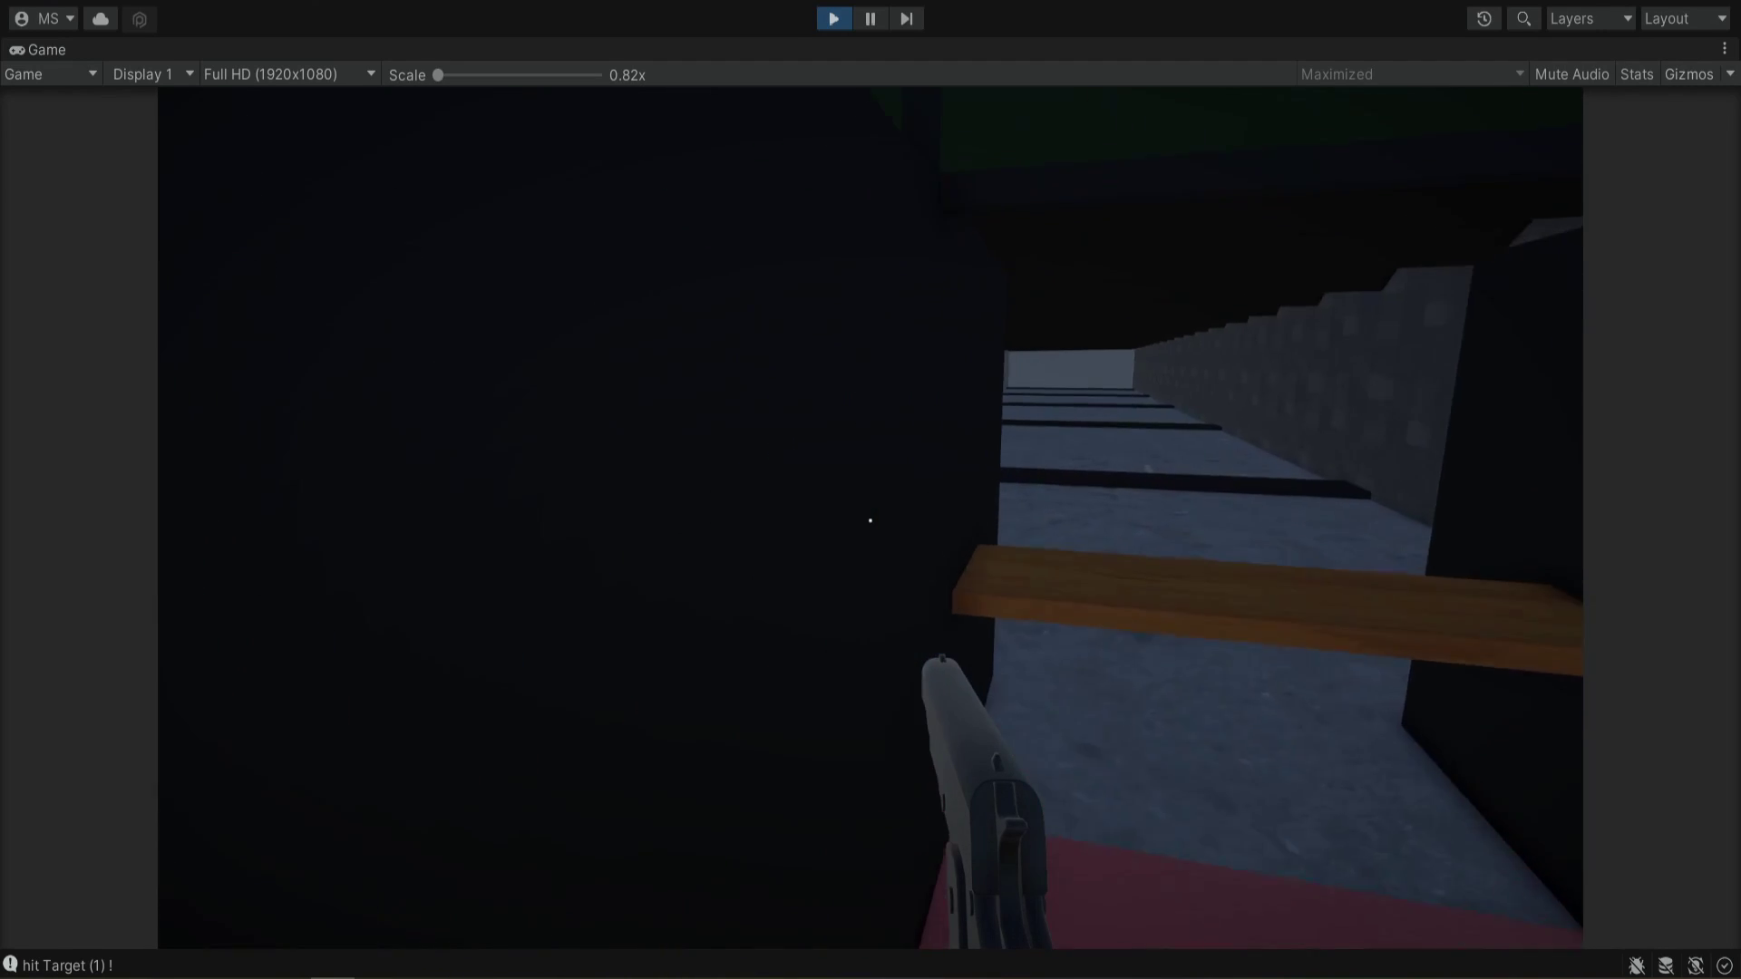
key(w)
click(870, 520)
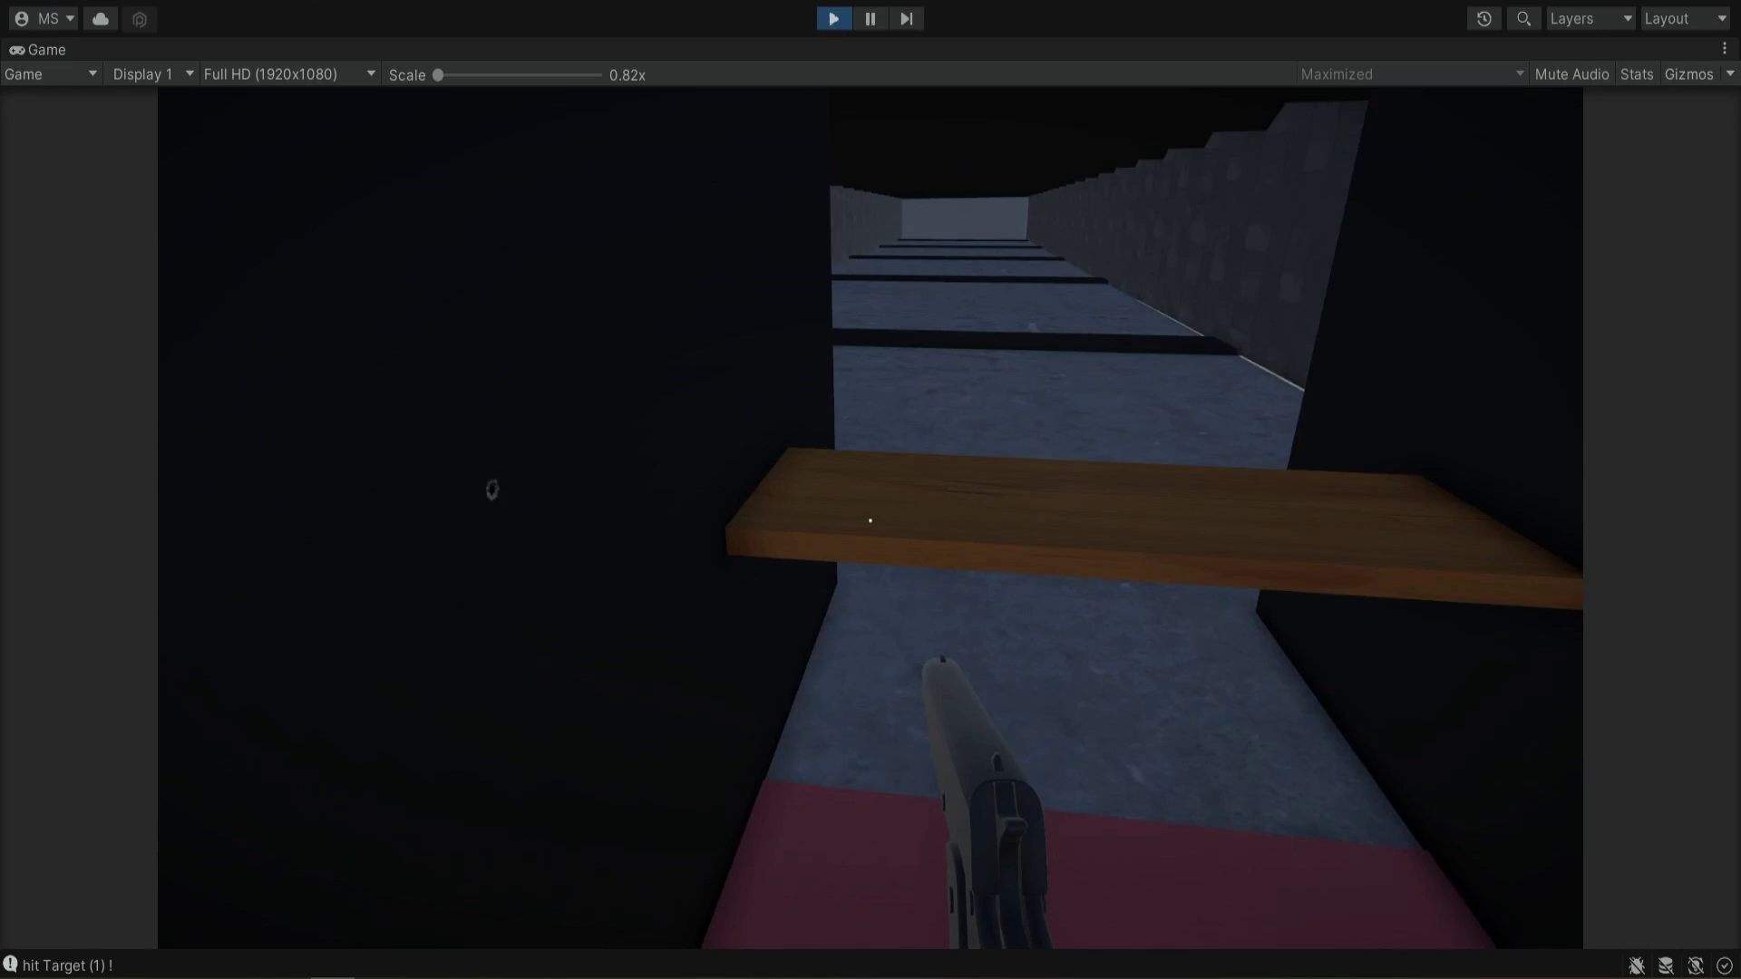
click(870, 520)
click(870, 521)
Back out of the booth and fire the pistol at the divider beside the glass opening and the concrete side wall
key(s)
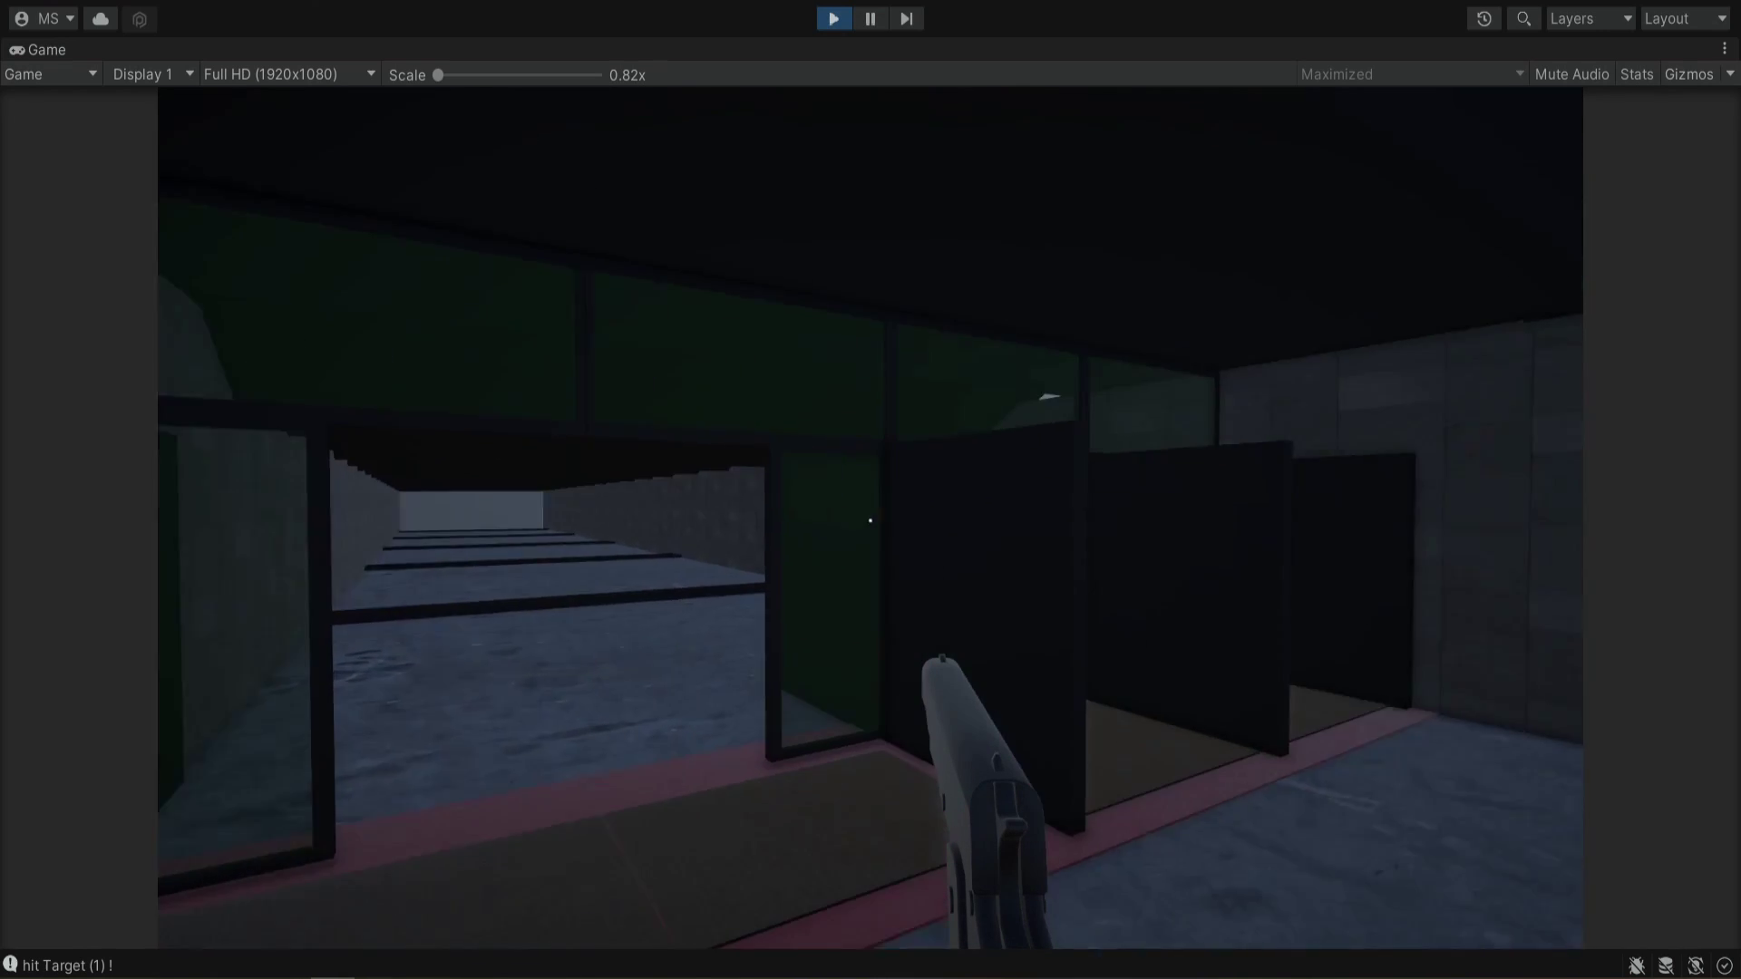
click(869, 521)
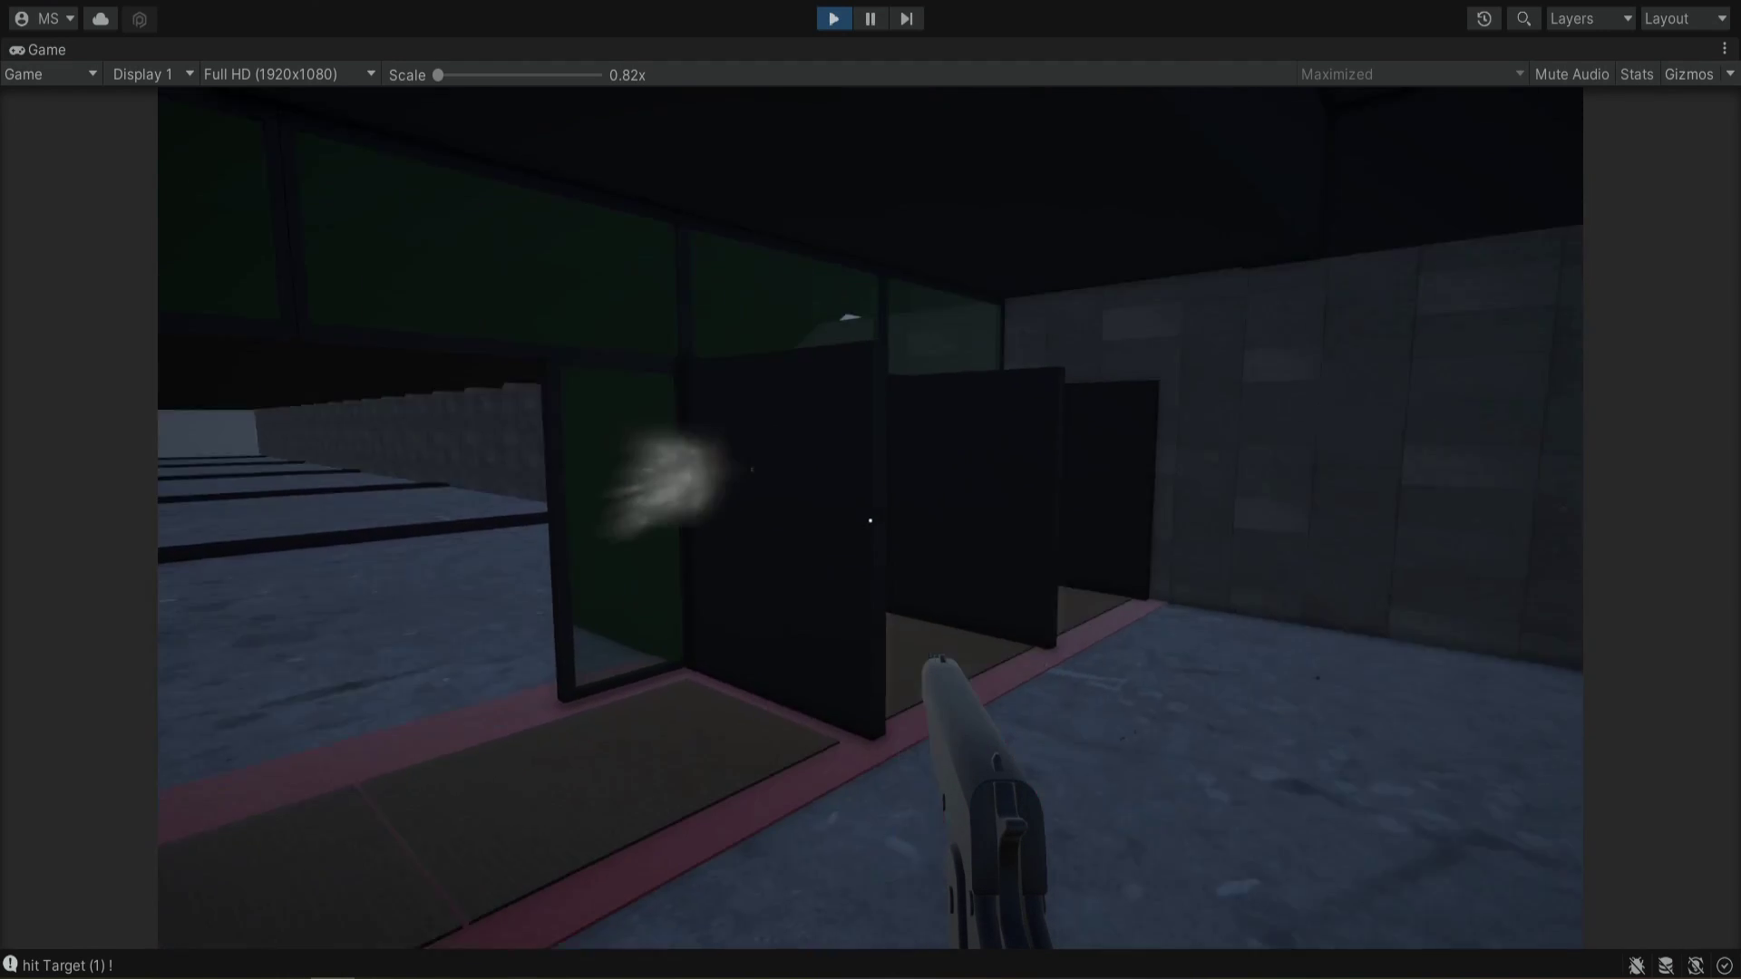
click(870, 520)
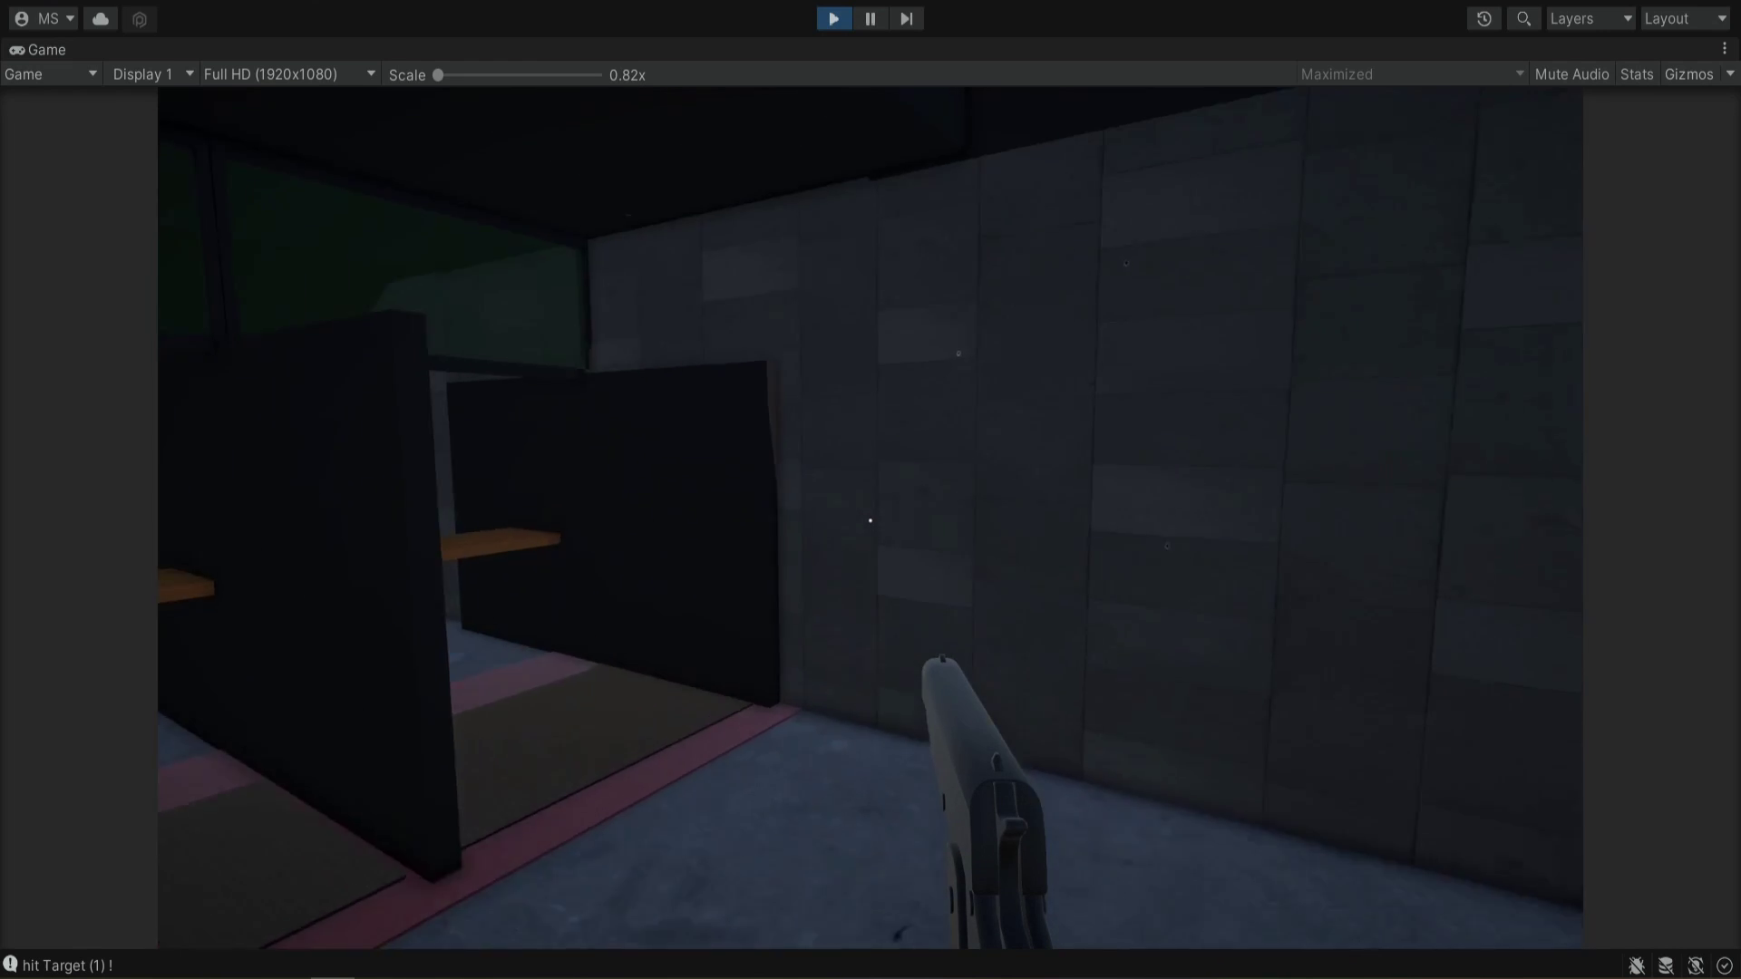
click(869, 521)
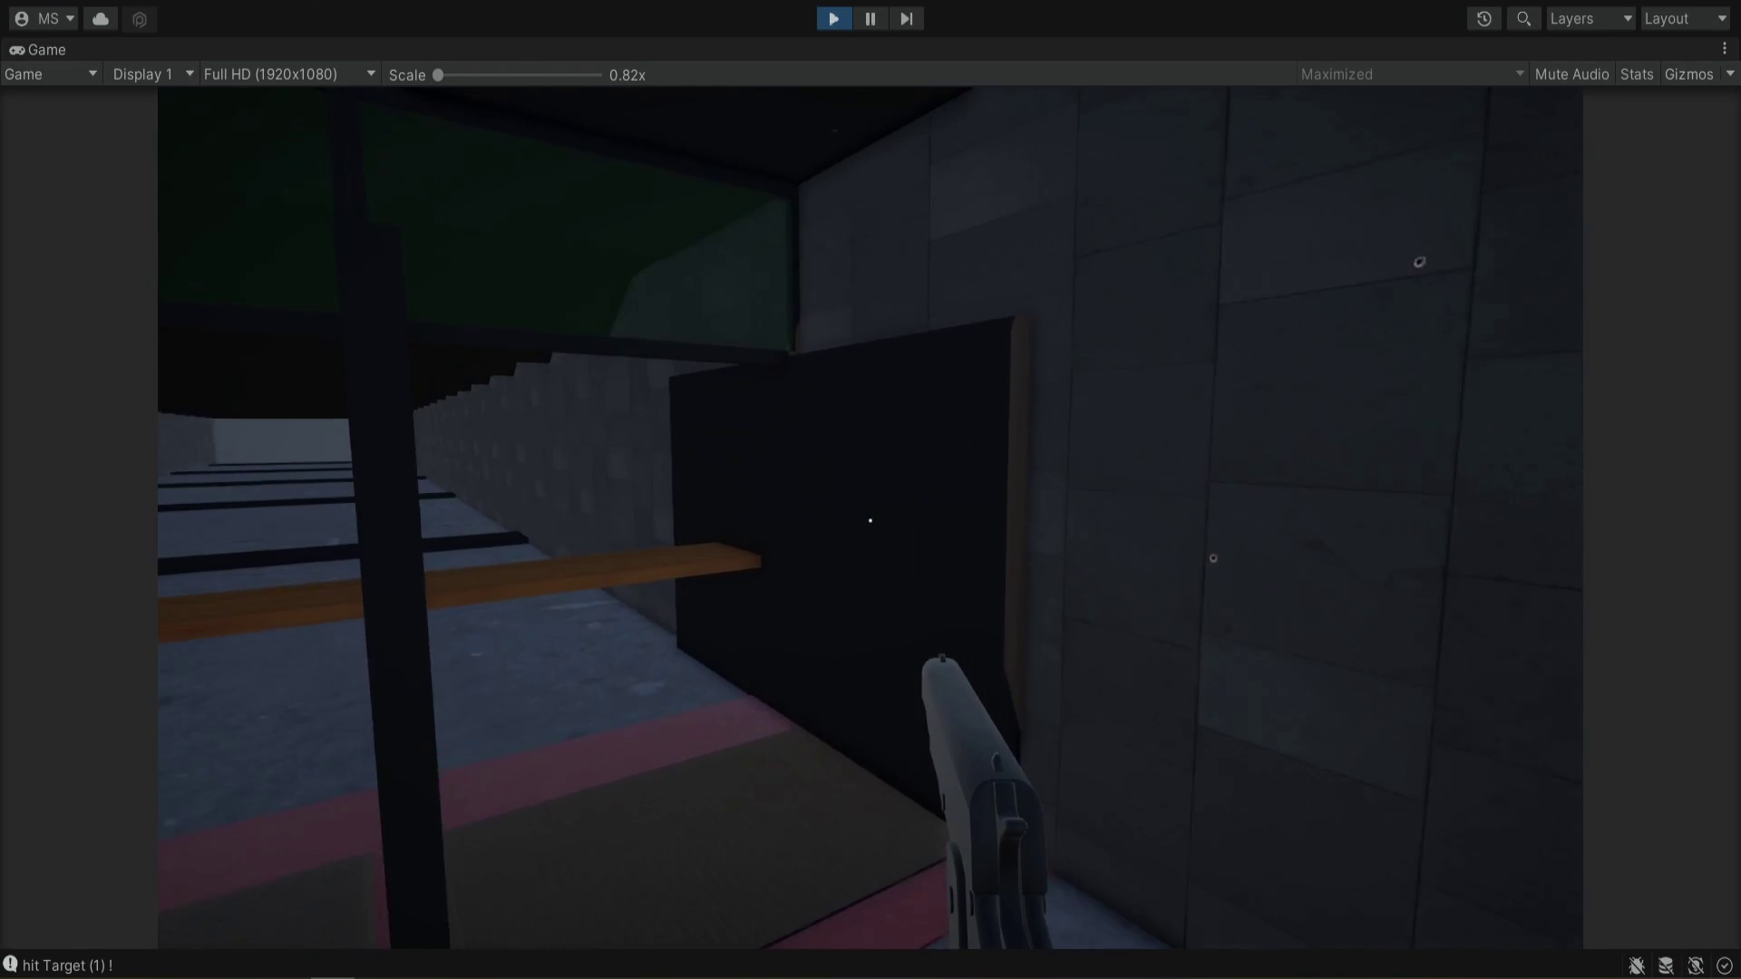
Fire at the end booth divider, leave the building and walk to the outdoor target wall to examine its bullet hole up close
click(870, 520)
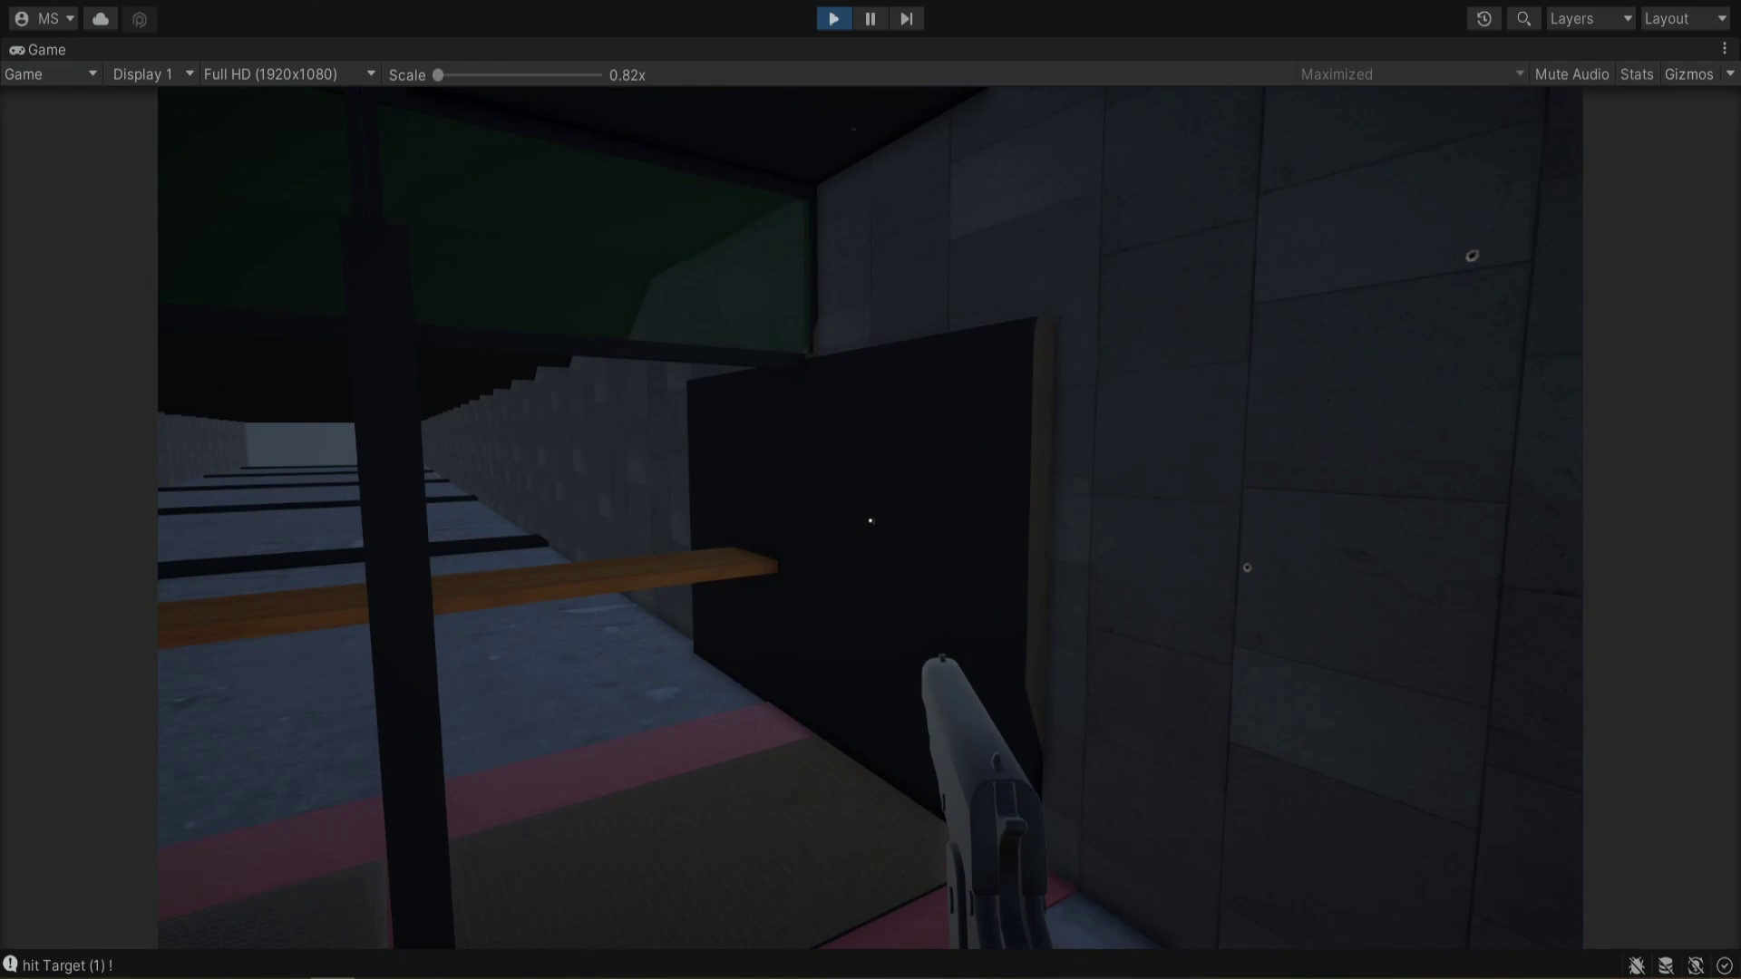
key(s)
key(w)
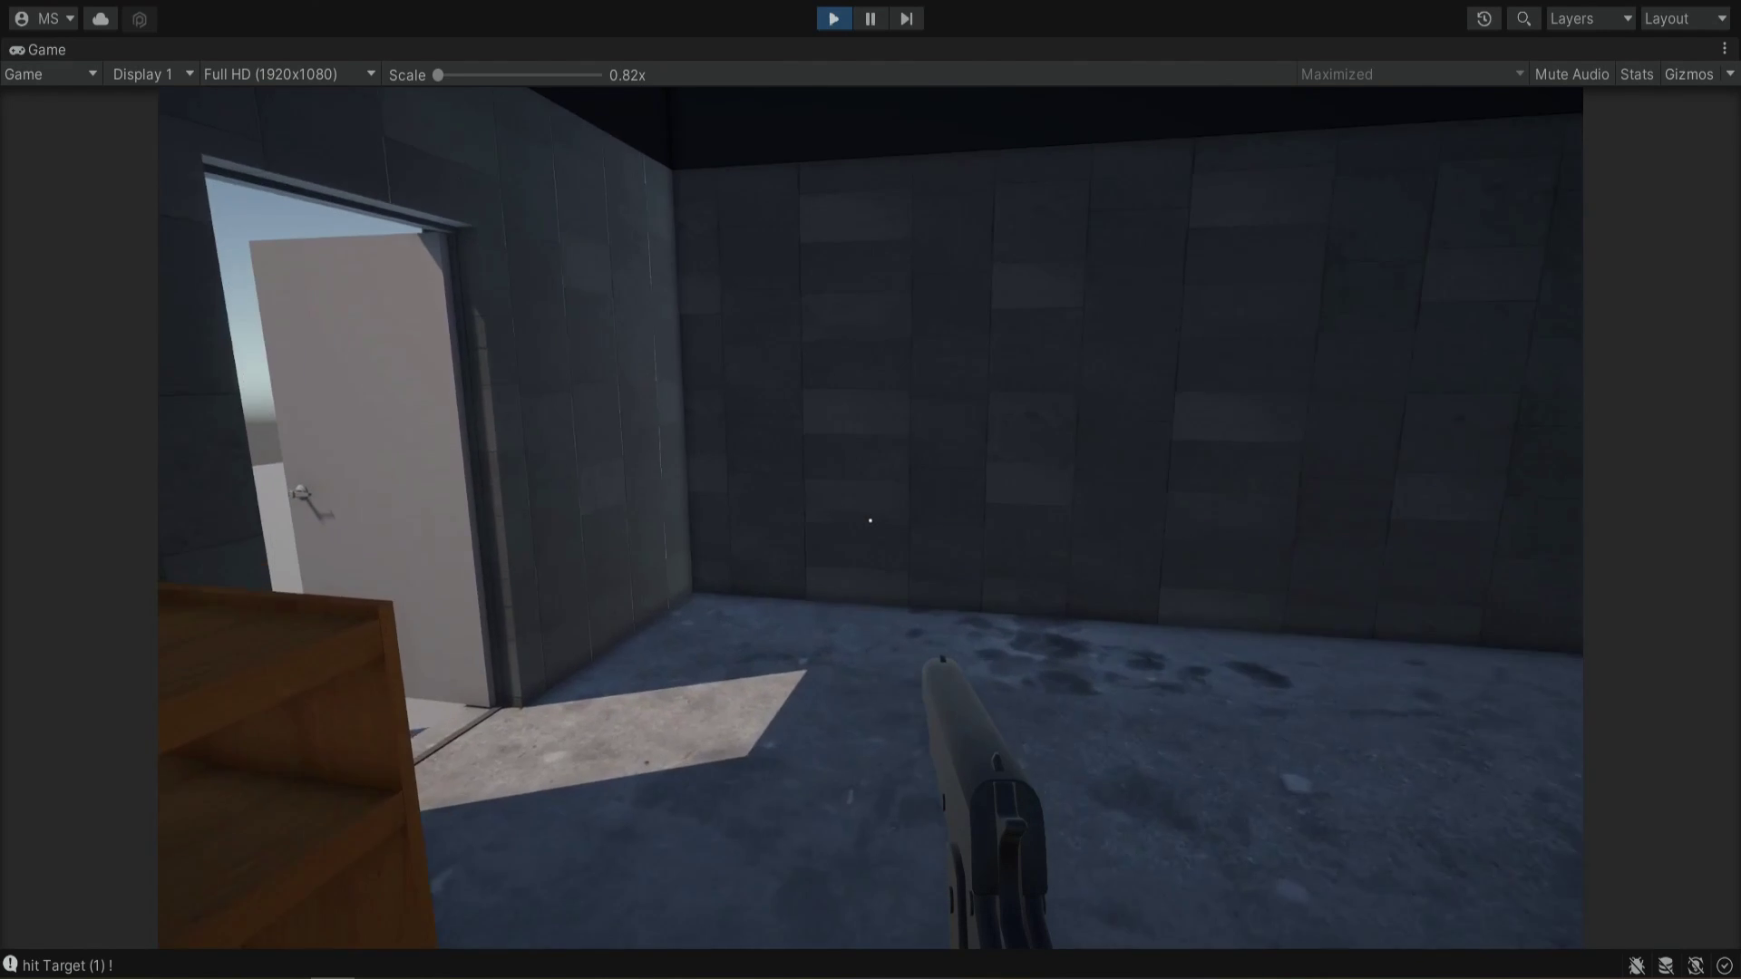
key(w)
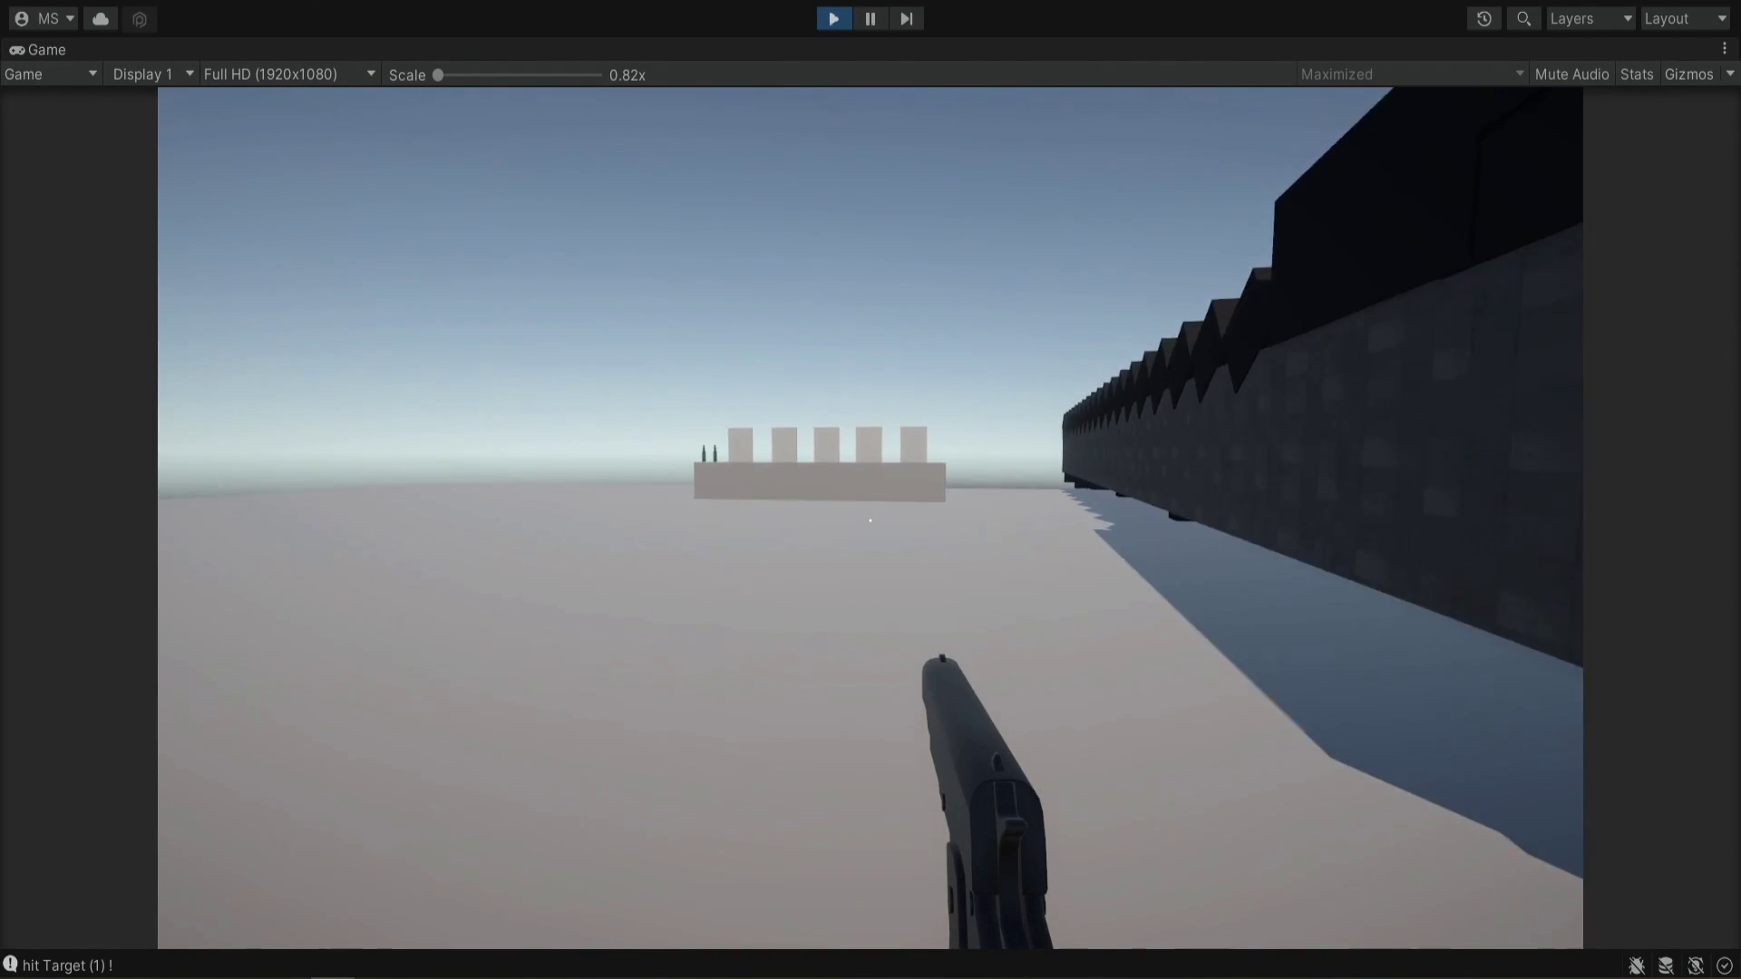
key(w)
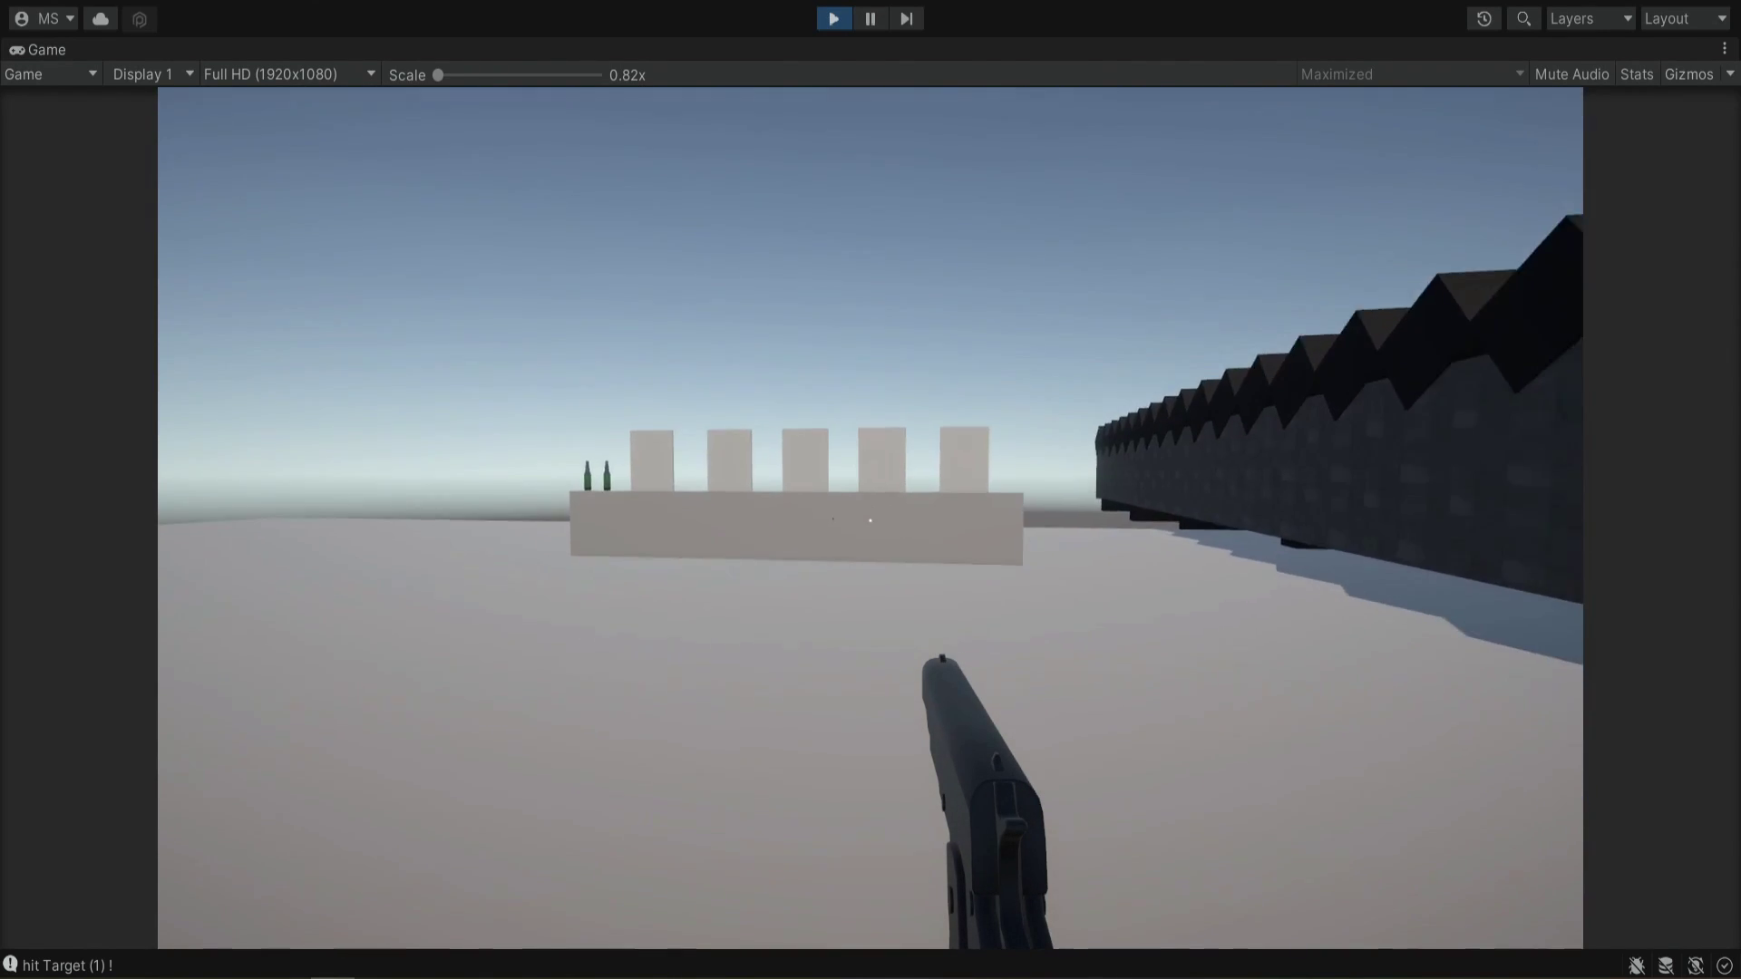
key(w)
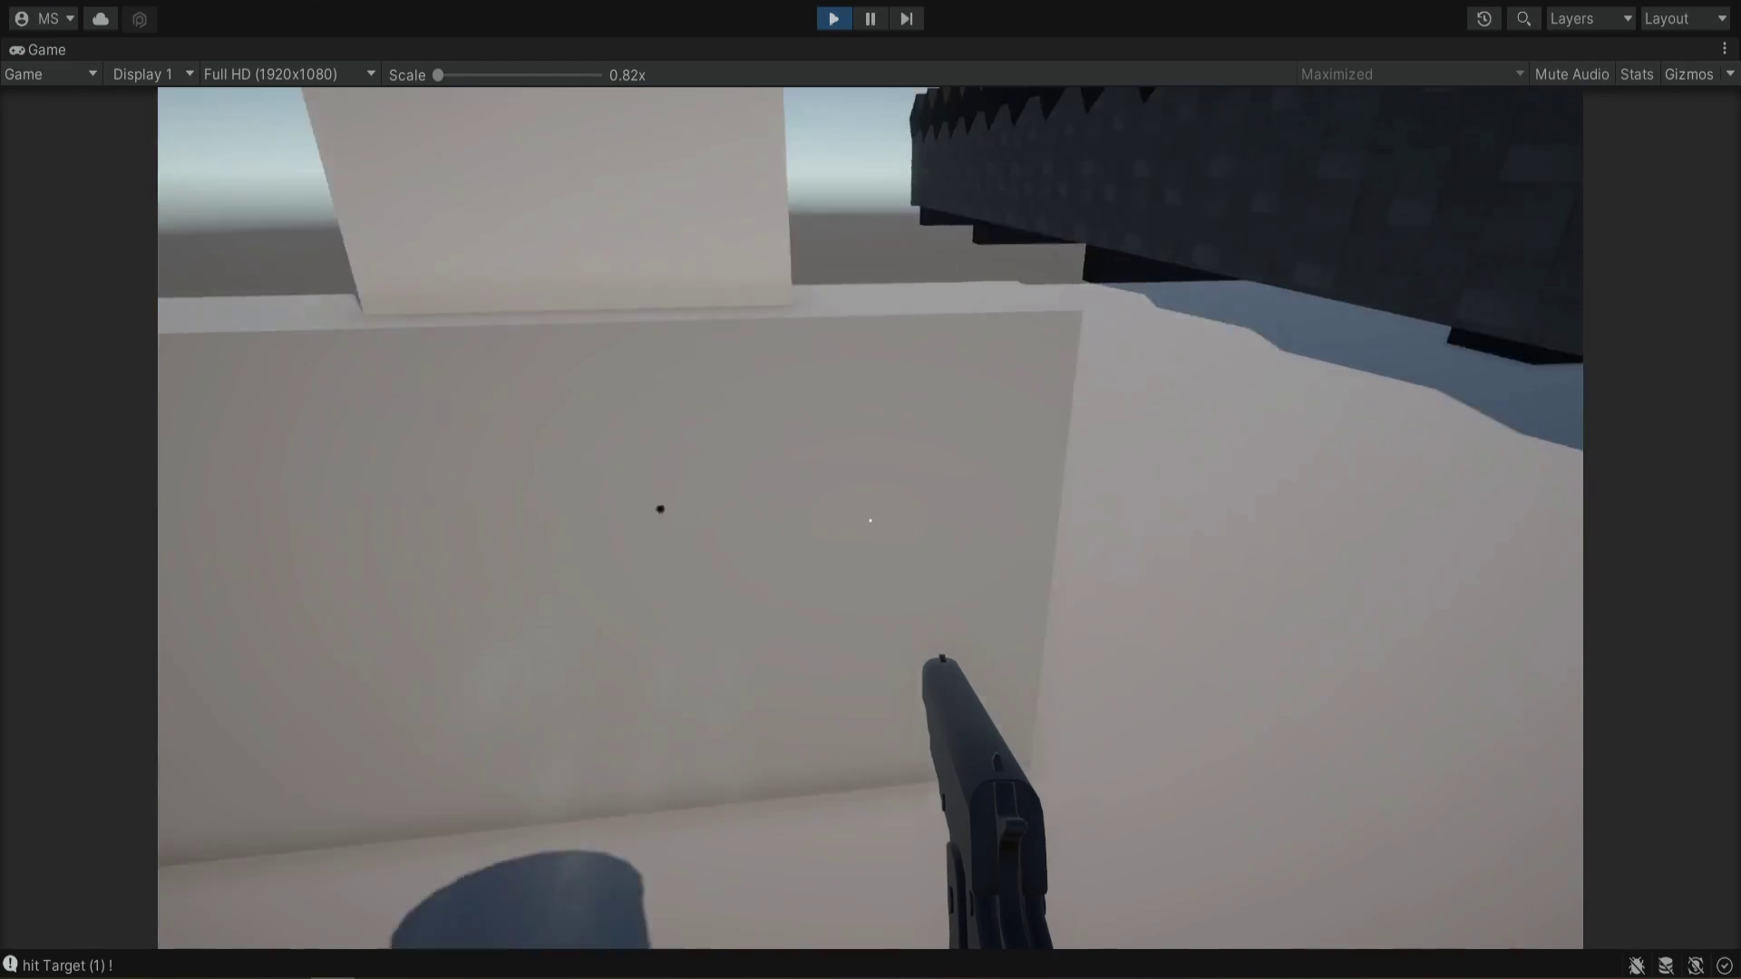
Return along the building's outer wall, re-enter the range and fire the pistol inside a shooting booth with a wooden counter
key(w)
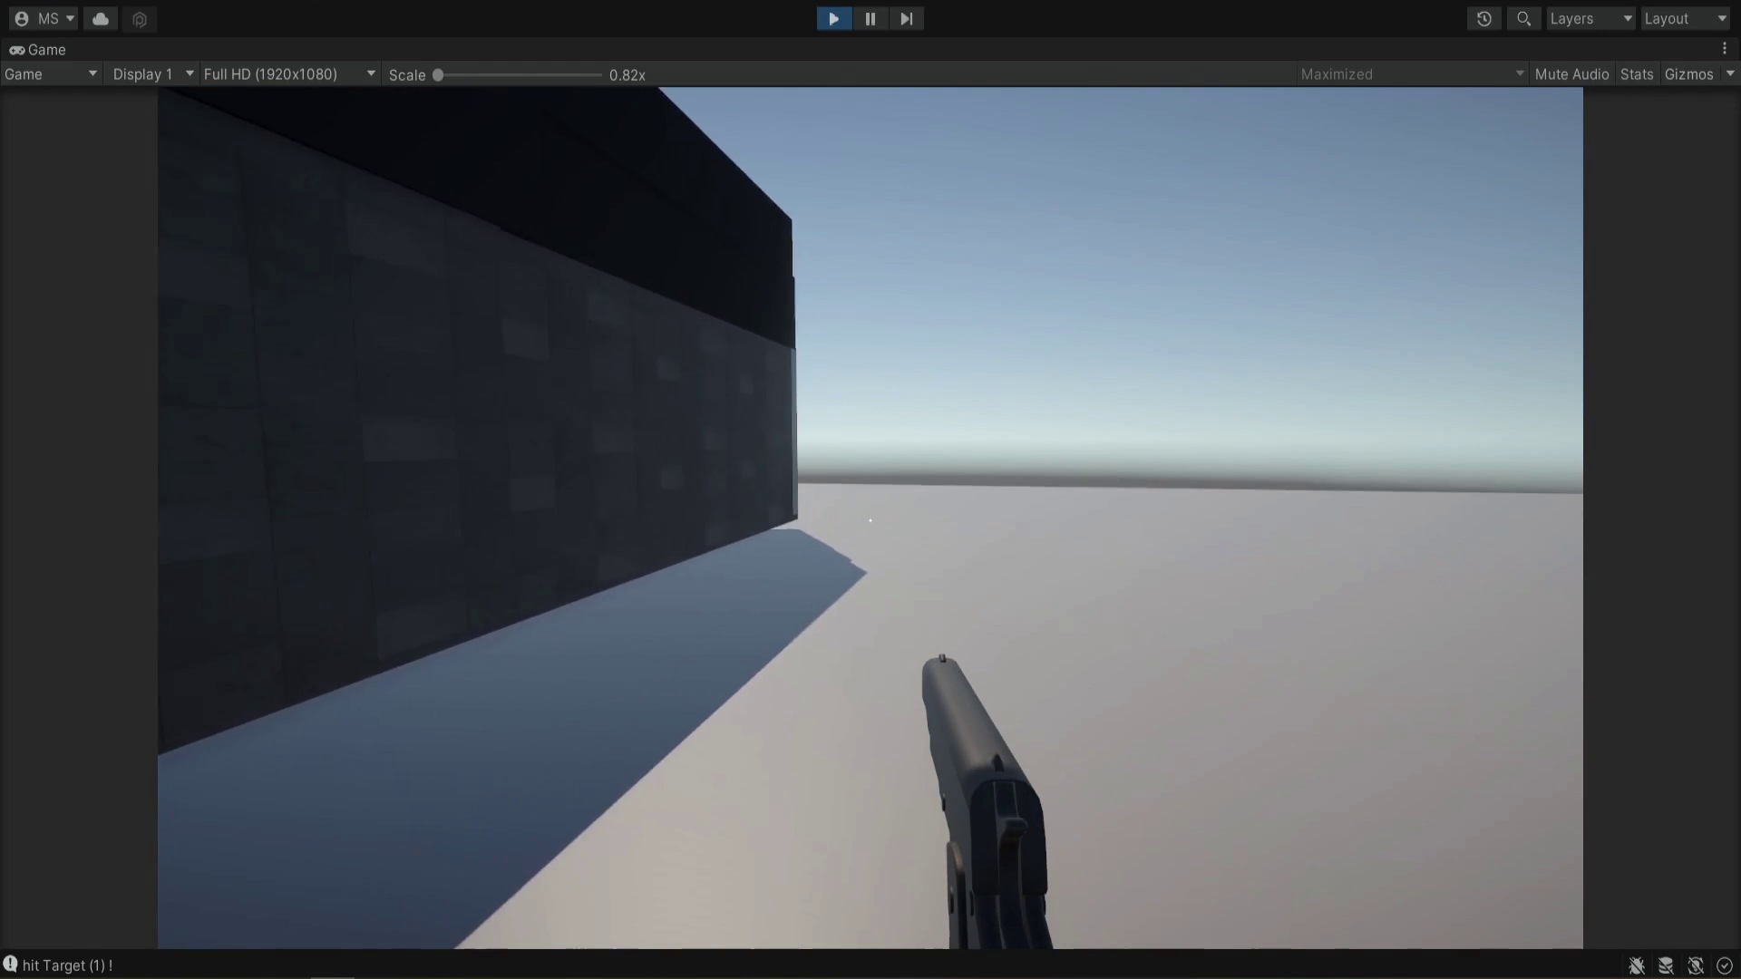
key(w)
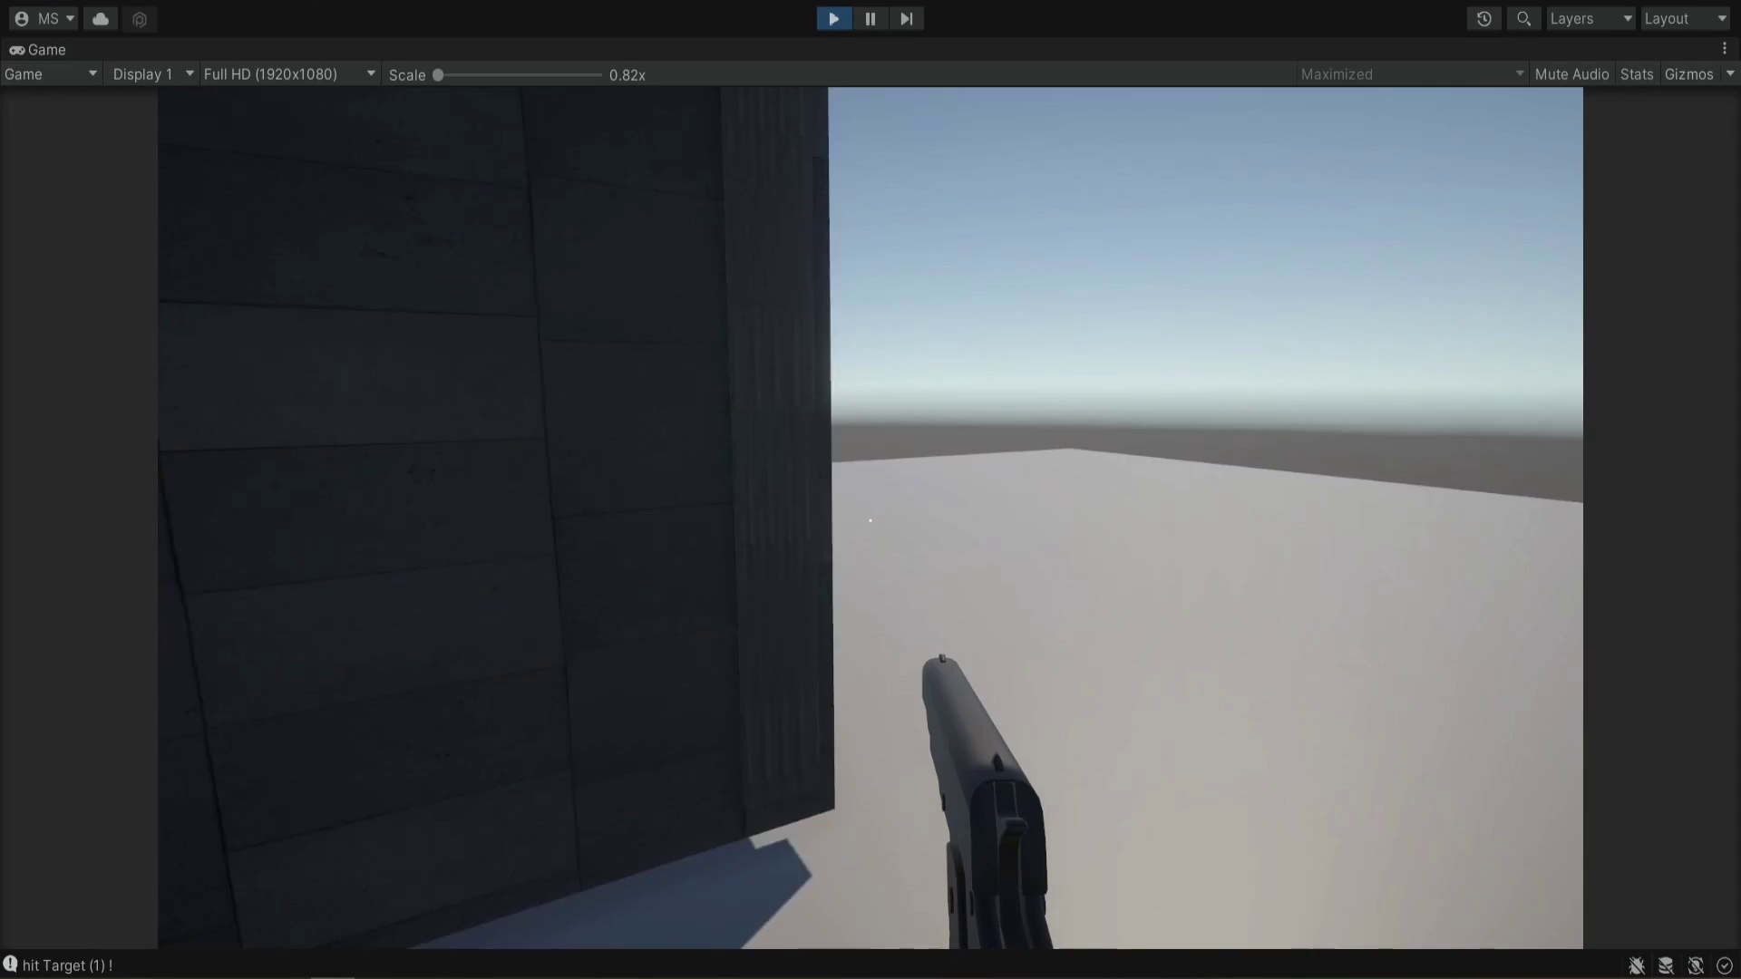
key(w)
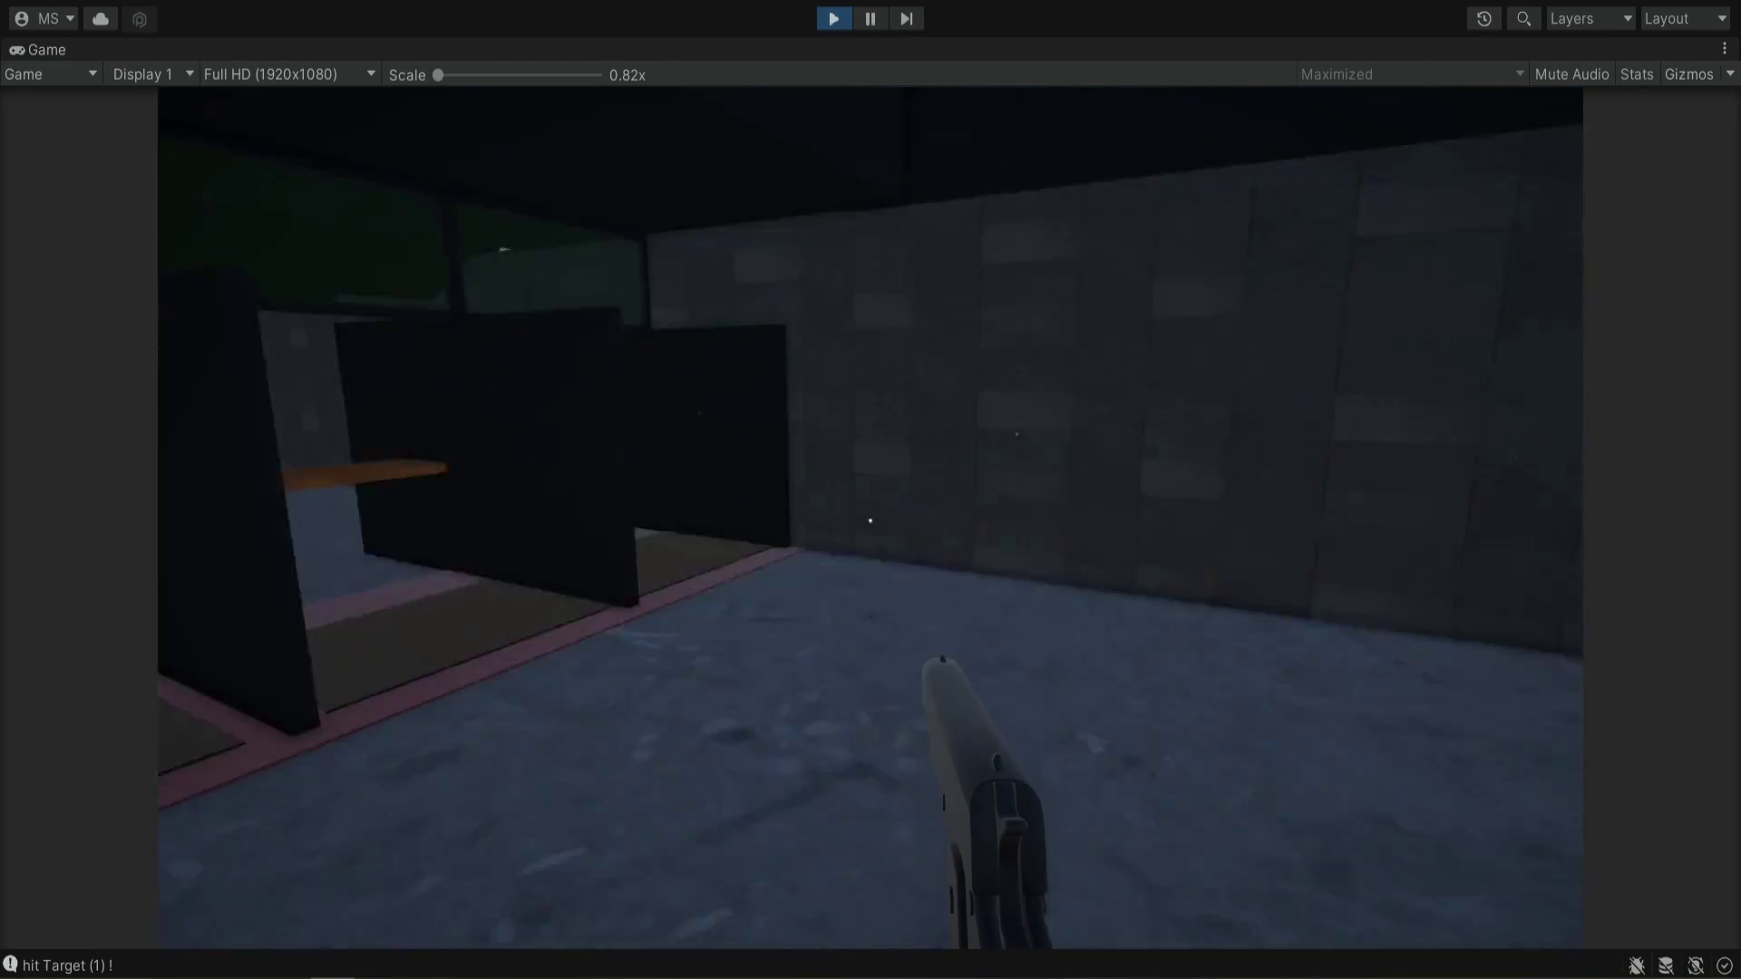
key(w)
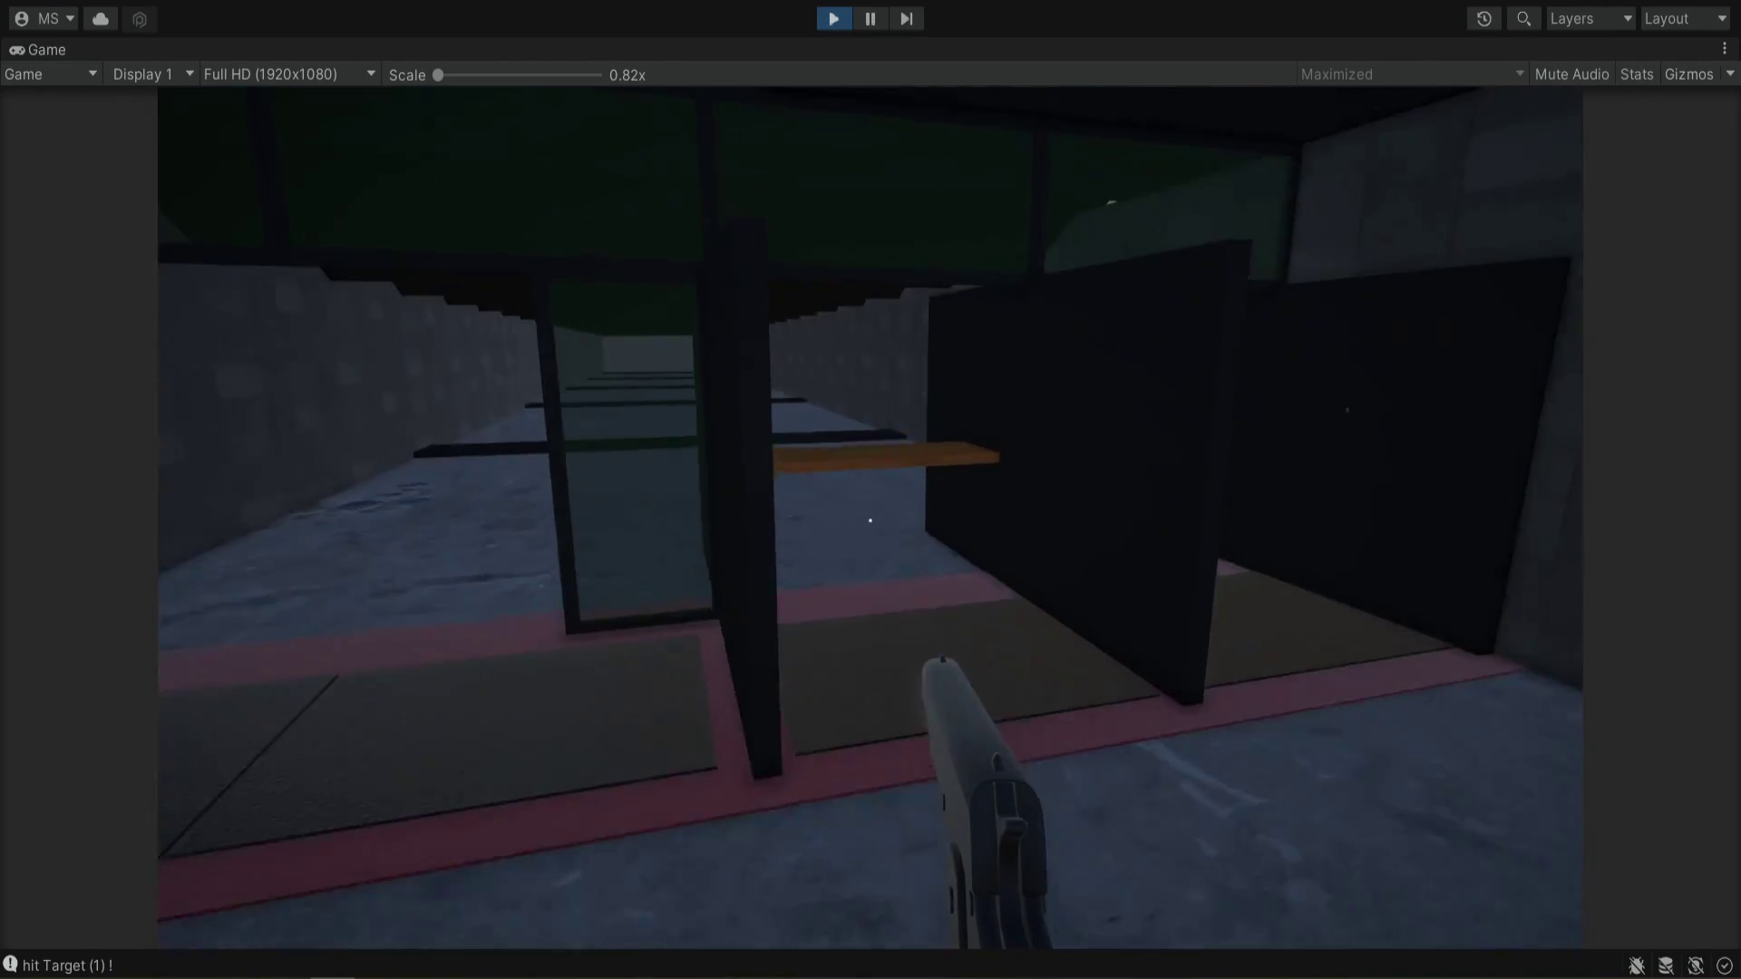
key(w)
click(871, 520)
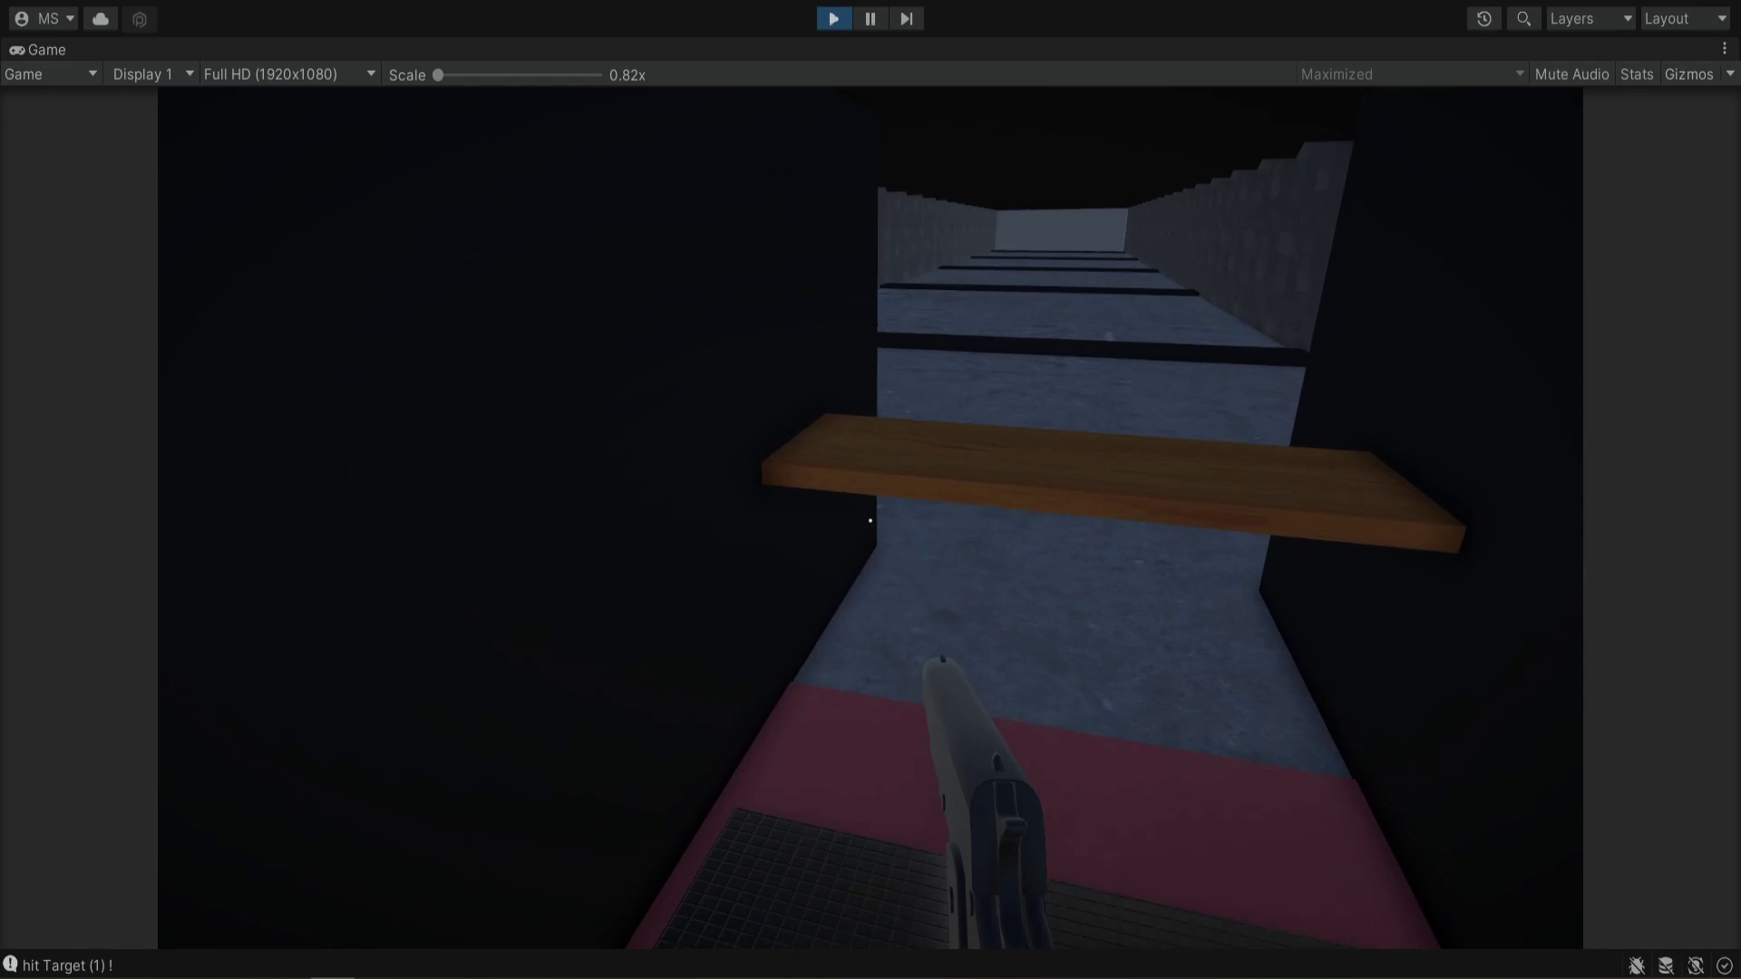
Back out of the booth, fire at the narrow glass panel beside the lane opening and examine the impact up close
key(s)
key(w)
click(869, 520)
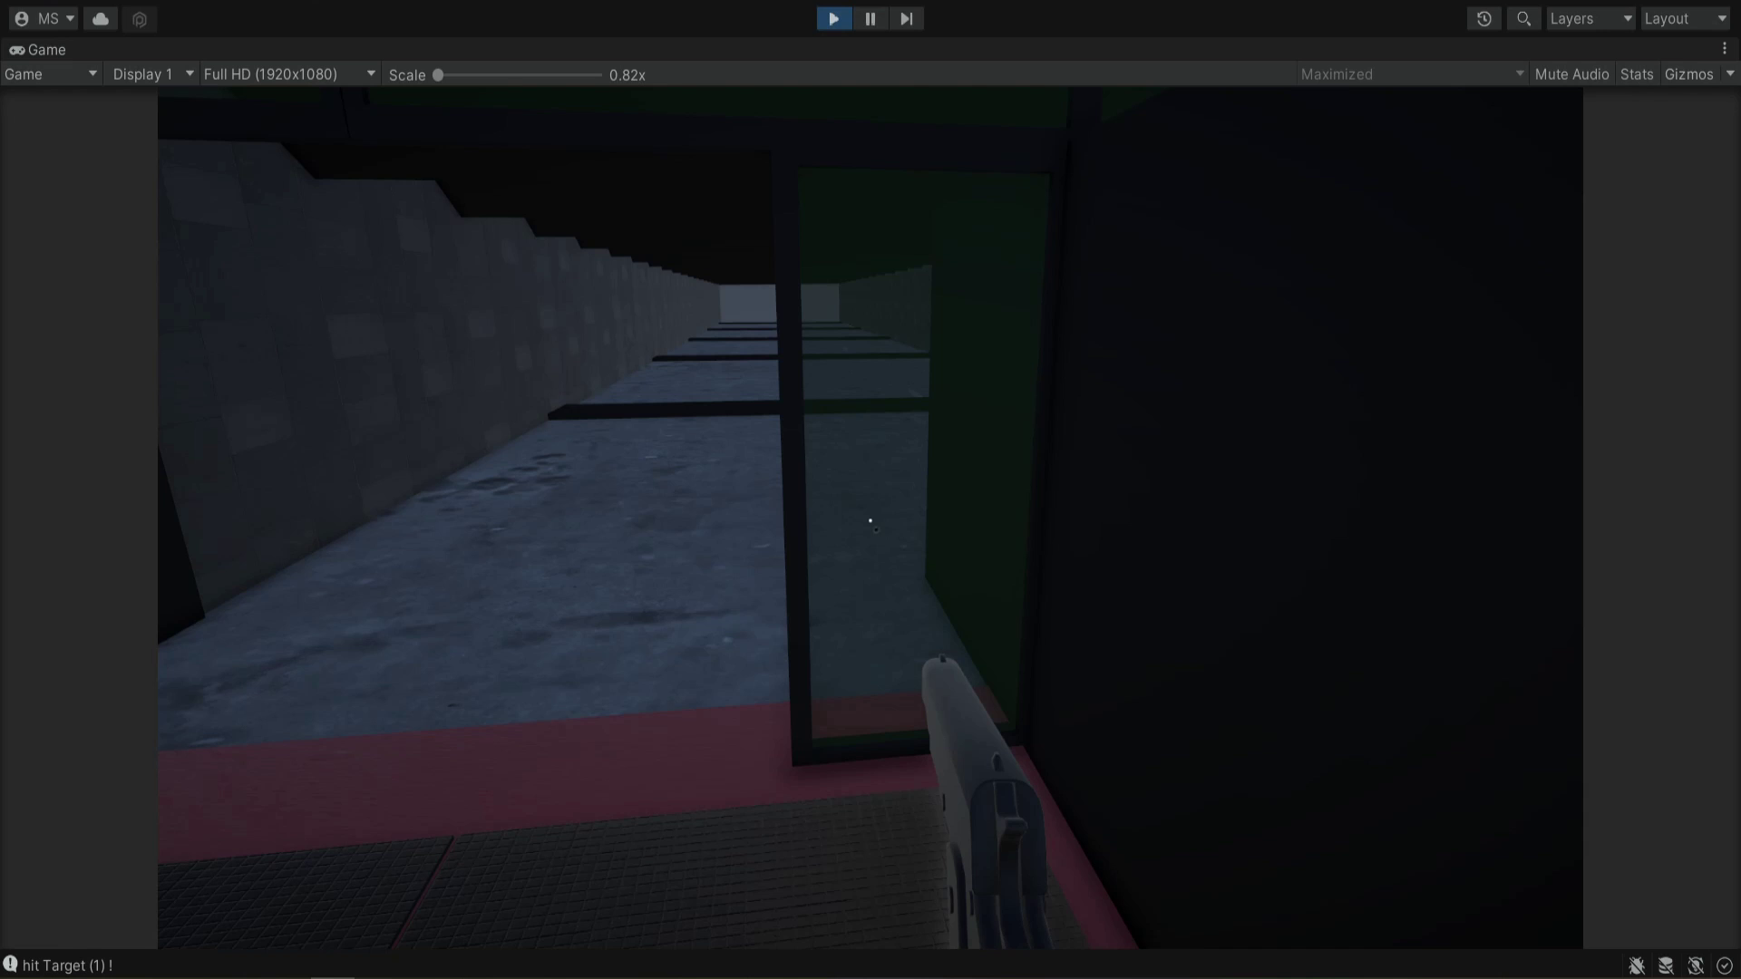
key(w)
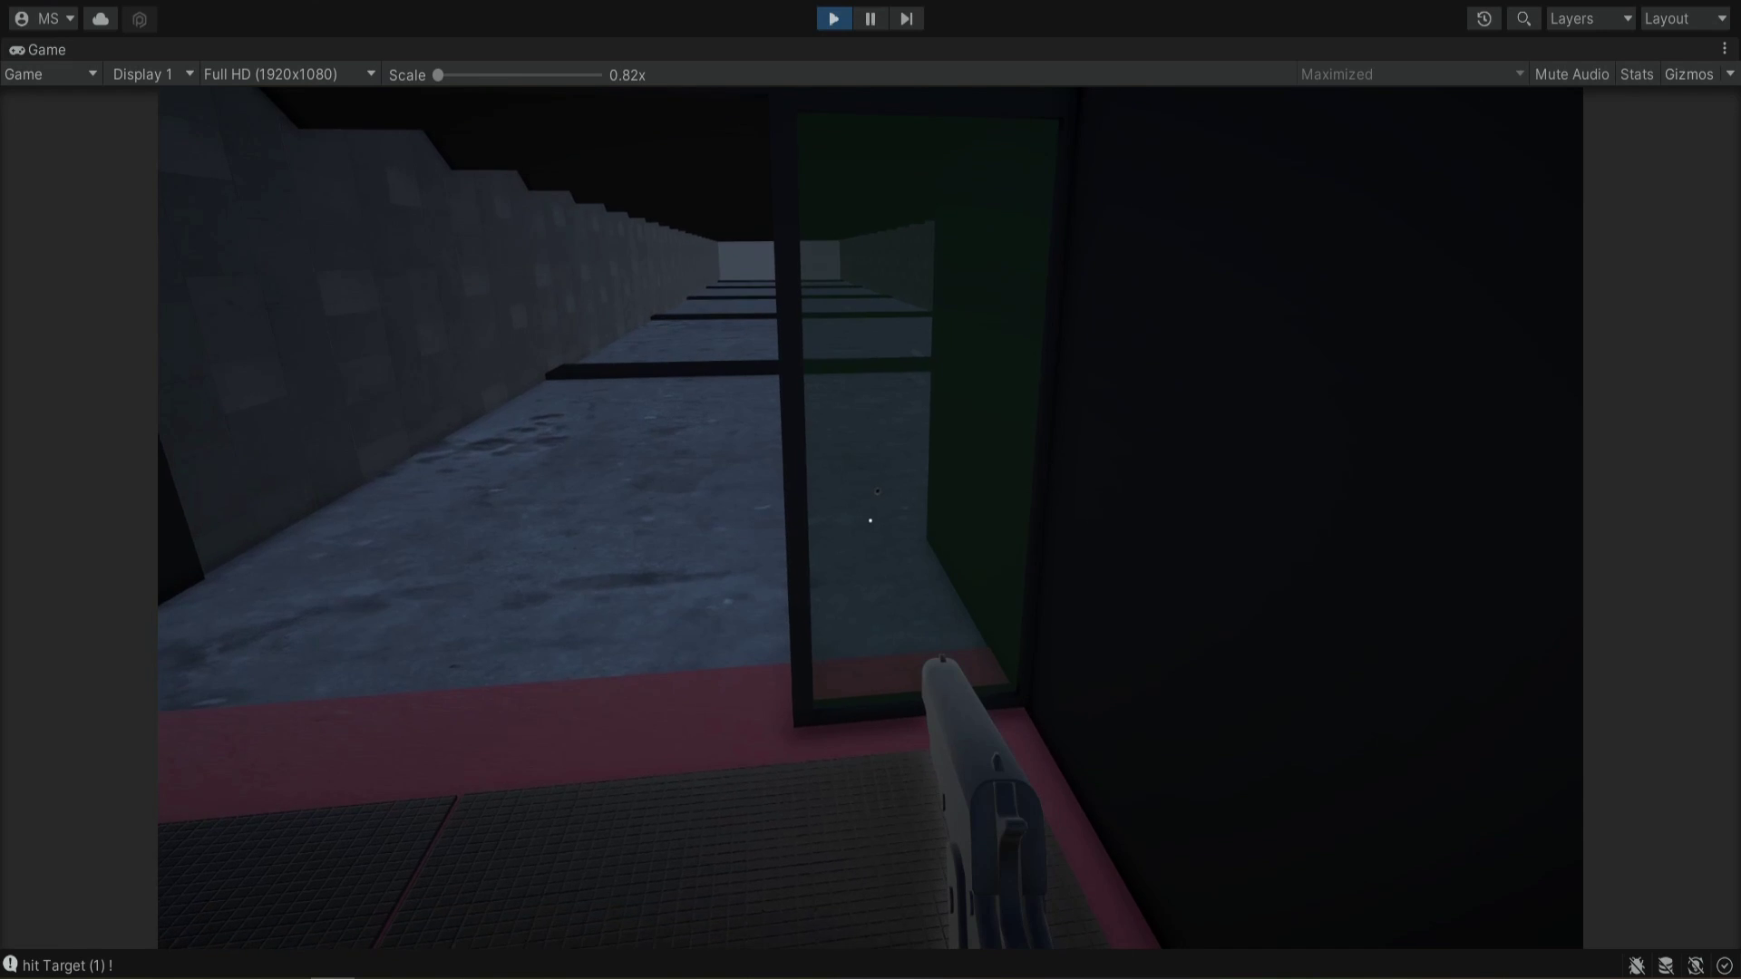
key(w)
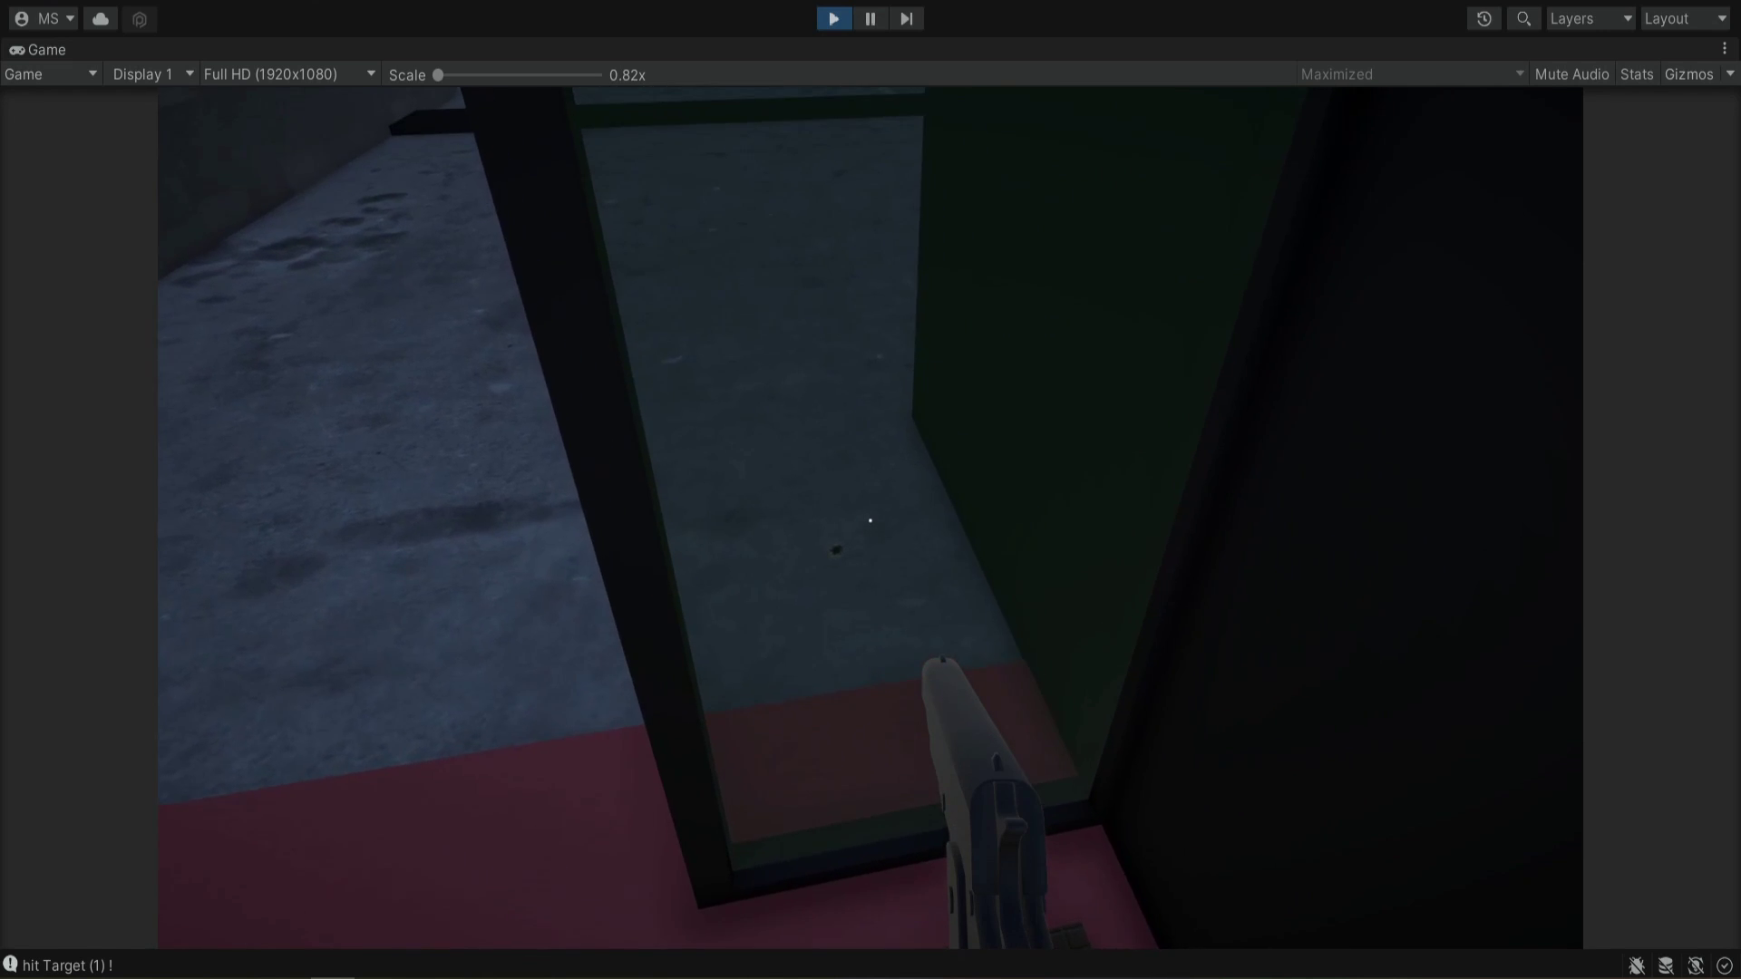
key(s)
key(w)
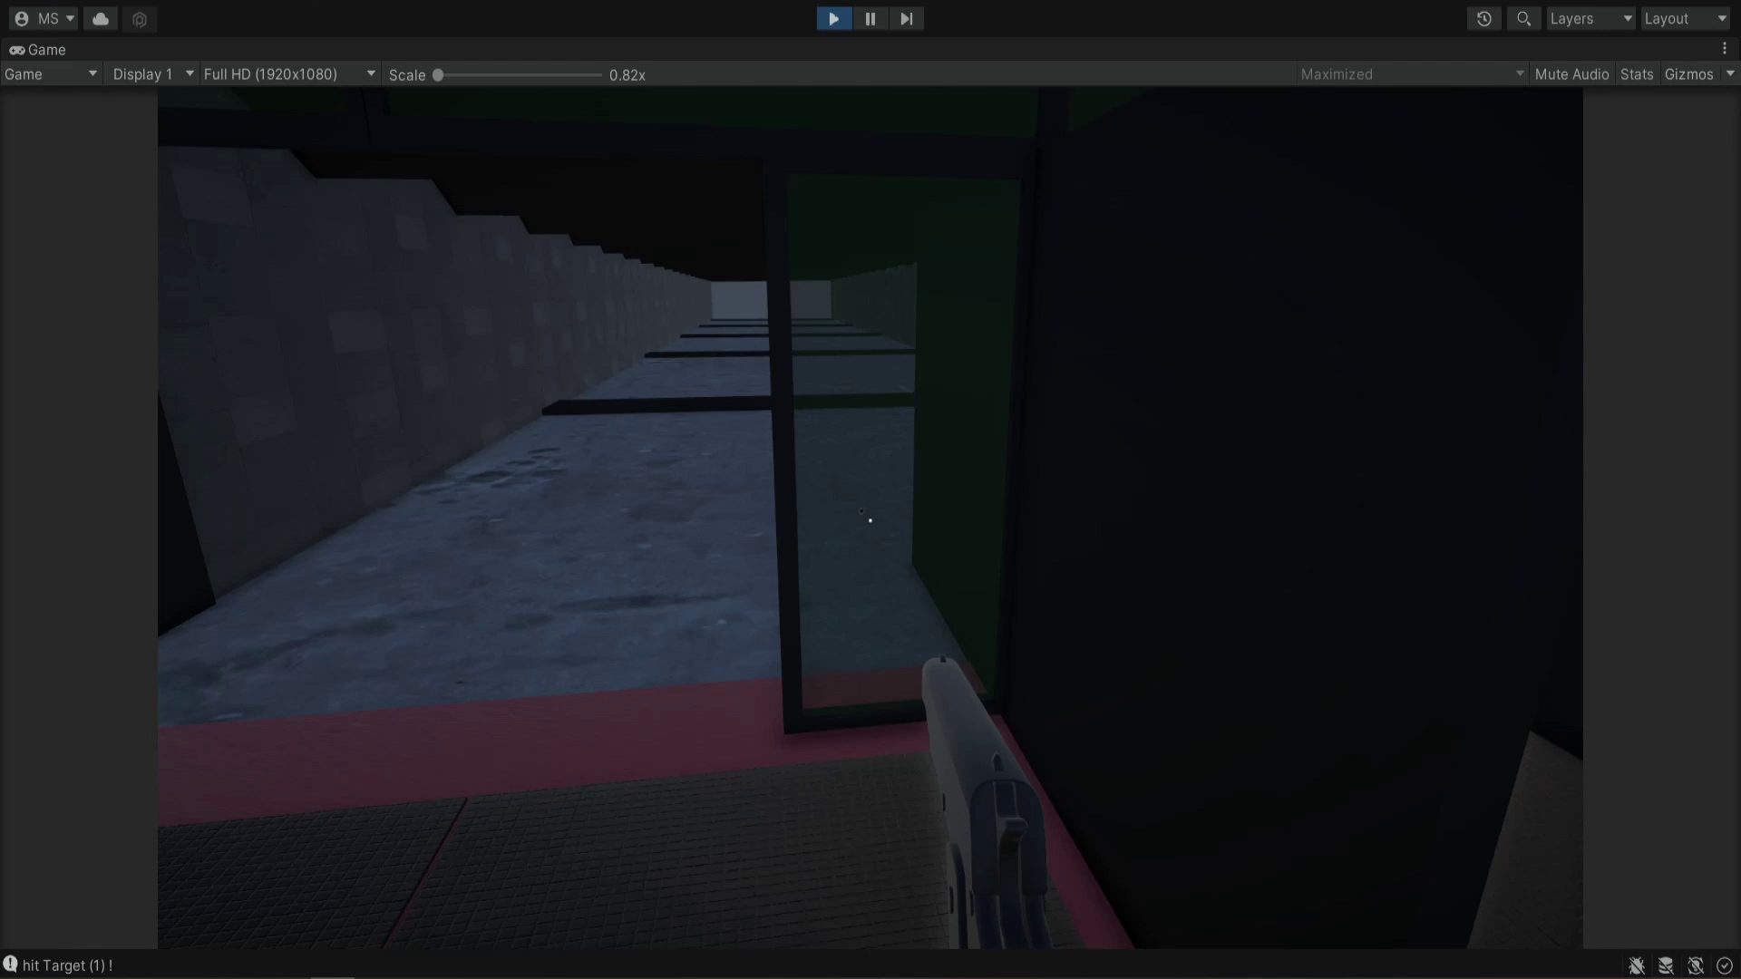
Enter the adjoining booth, fire the pistol at its wooden counter and examine the bullet holes at close range
key(s)
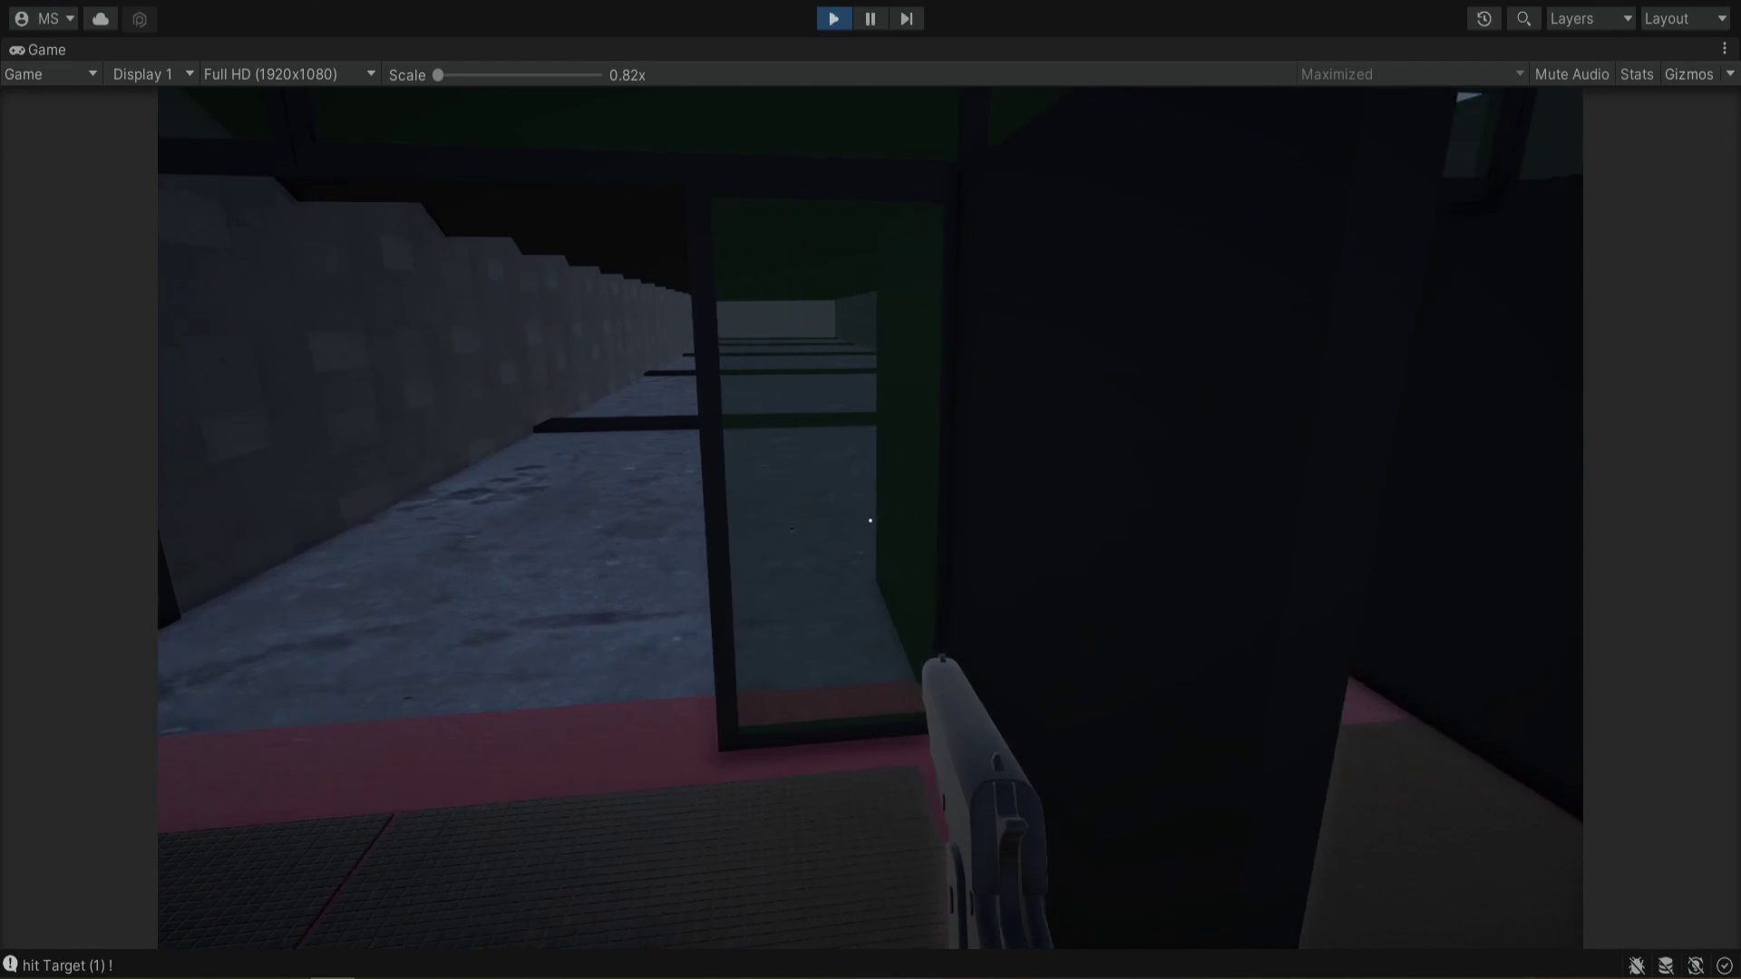
key(d)
key(a)
key(w)
click(870, 520)
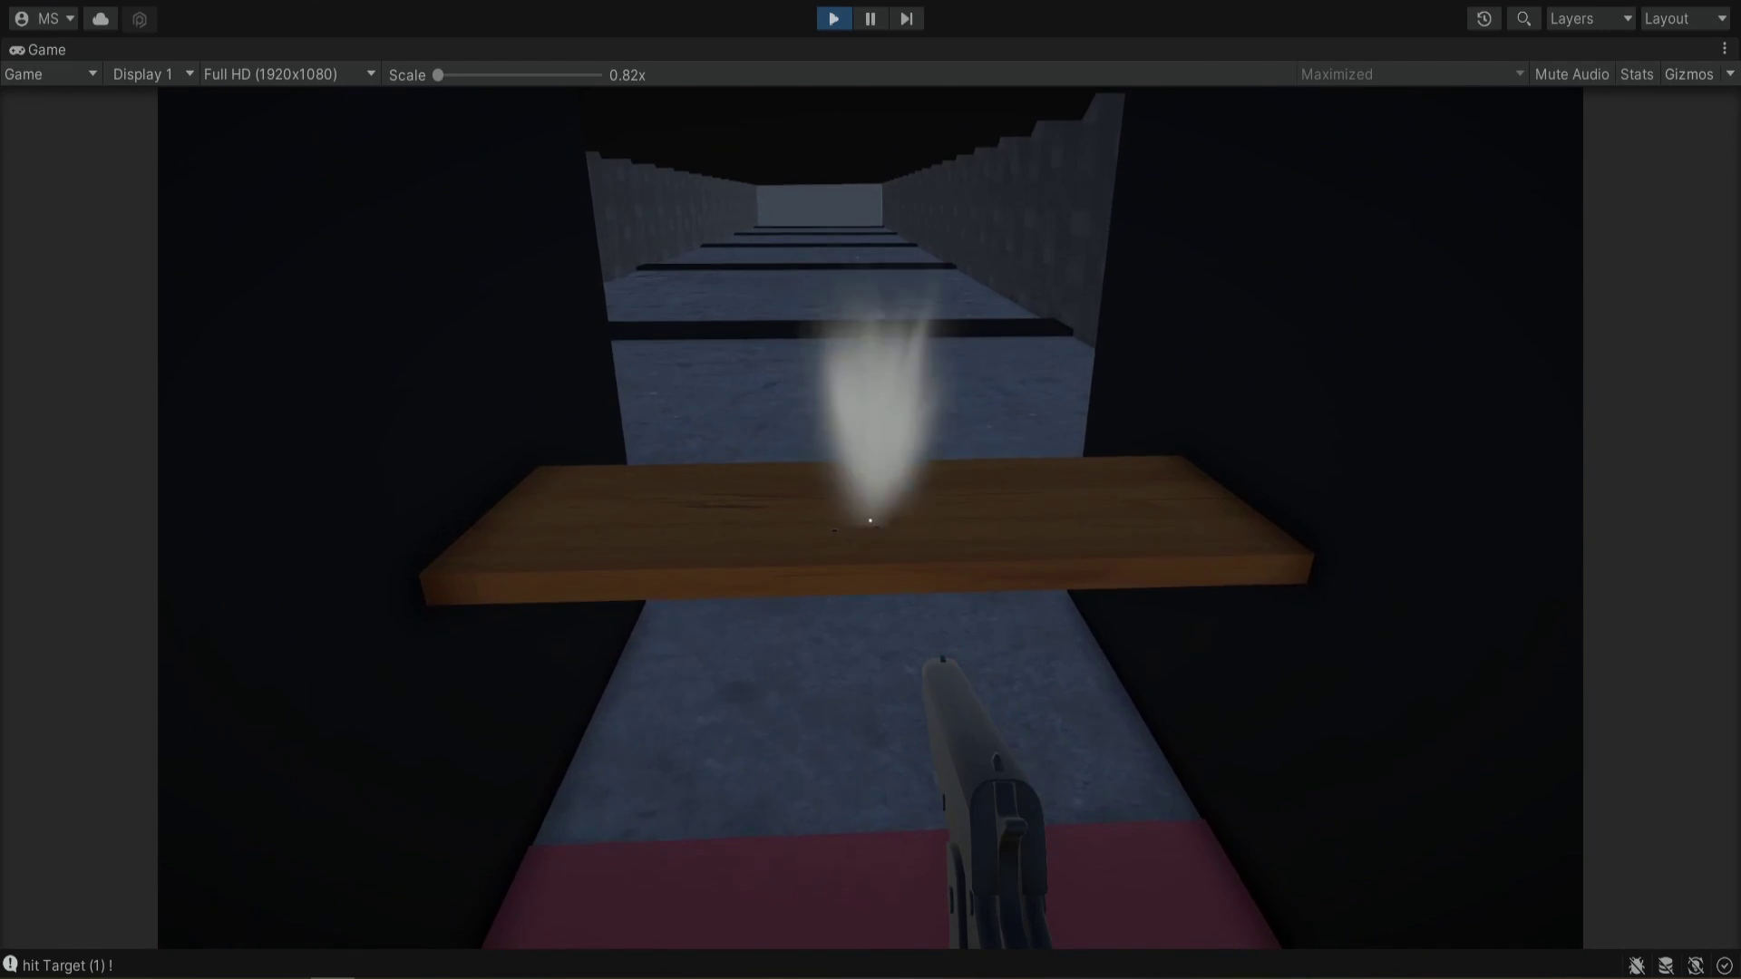
key(w)
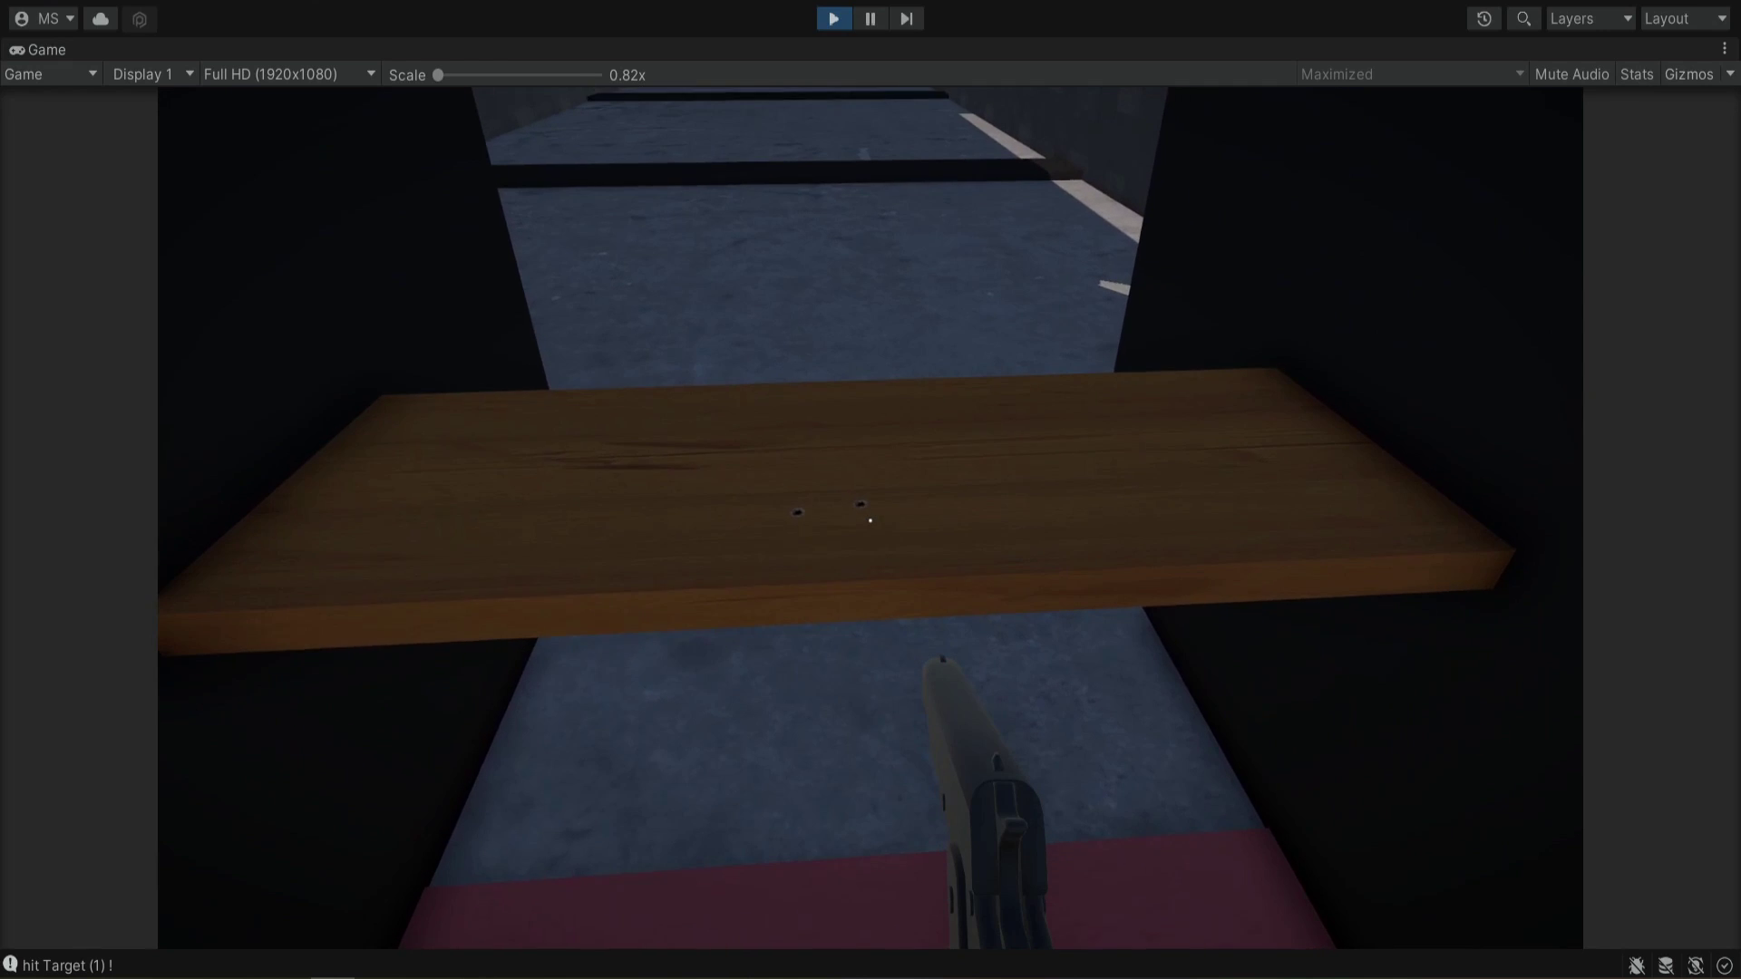
key(w)
key(w)
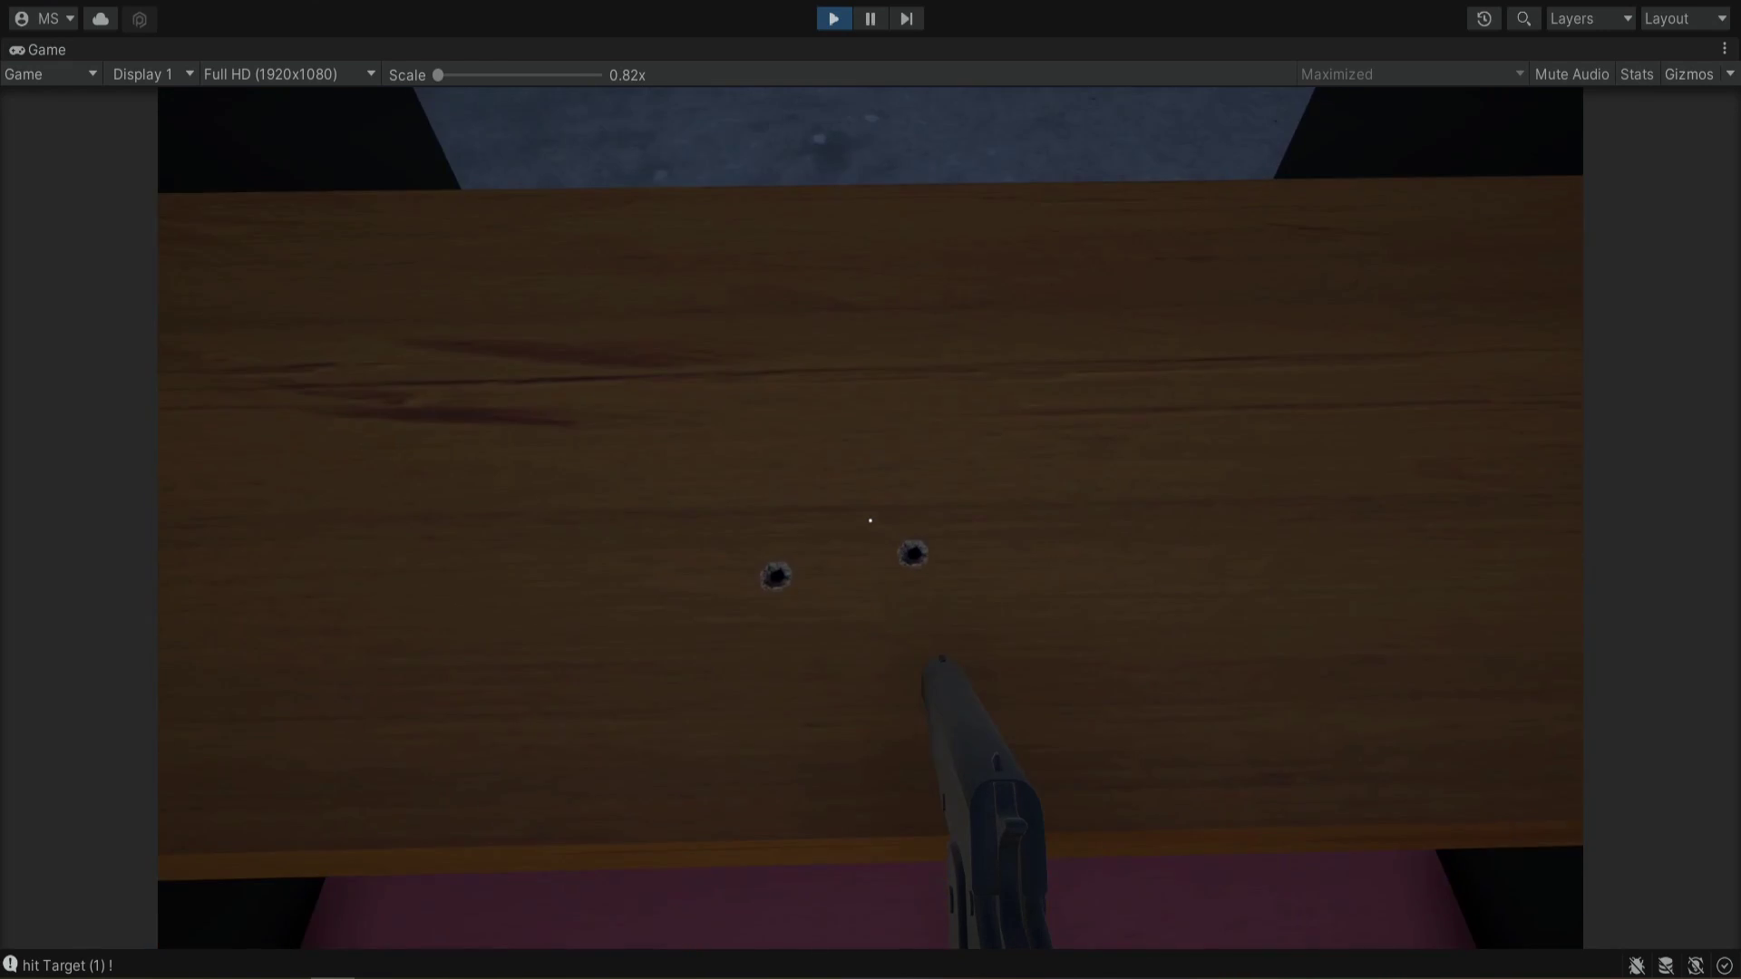
Cross the room to the open entrance door and fire the pistol at the door surface near its handle
key(w)
key(w)
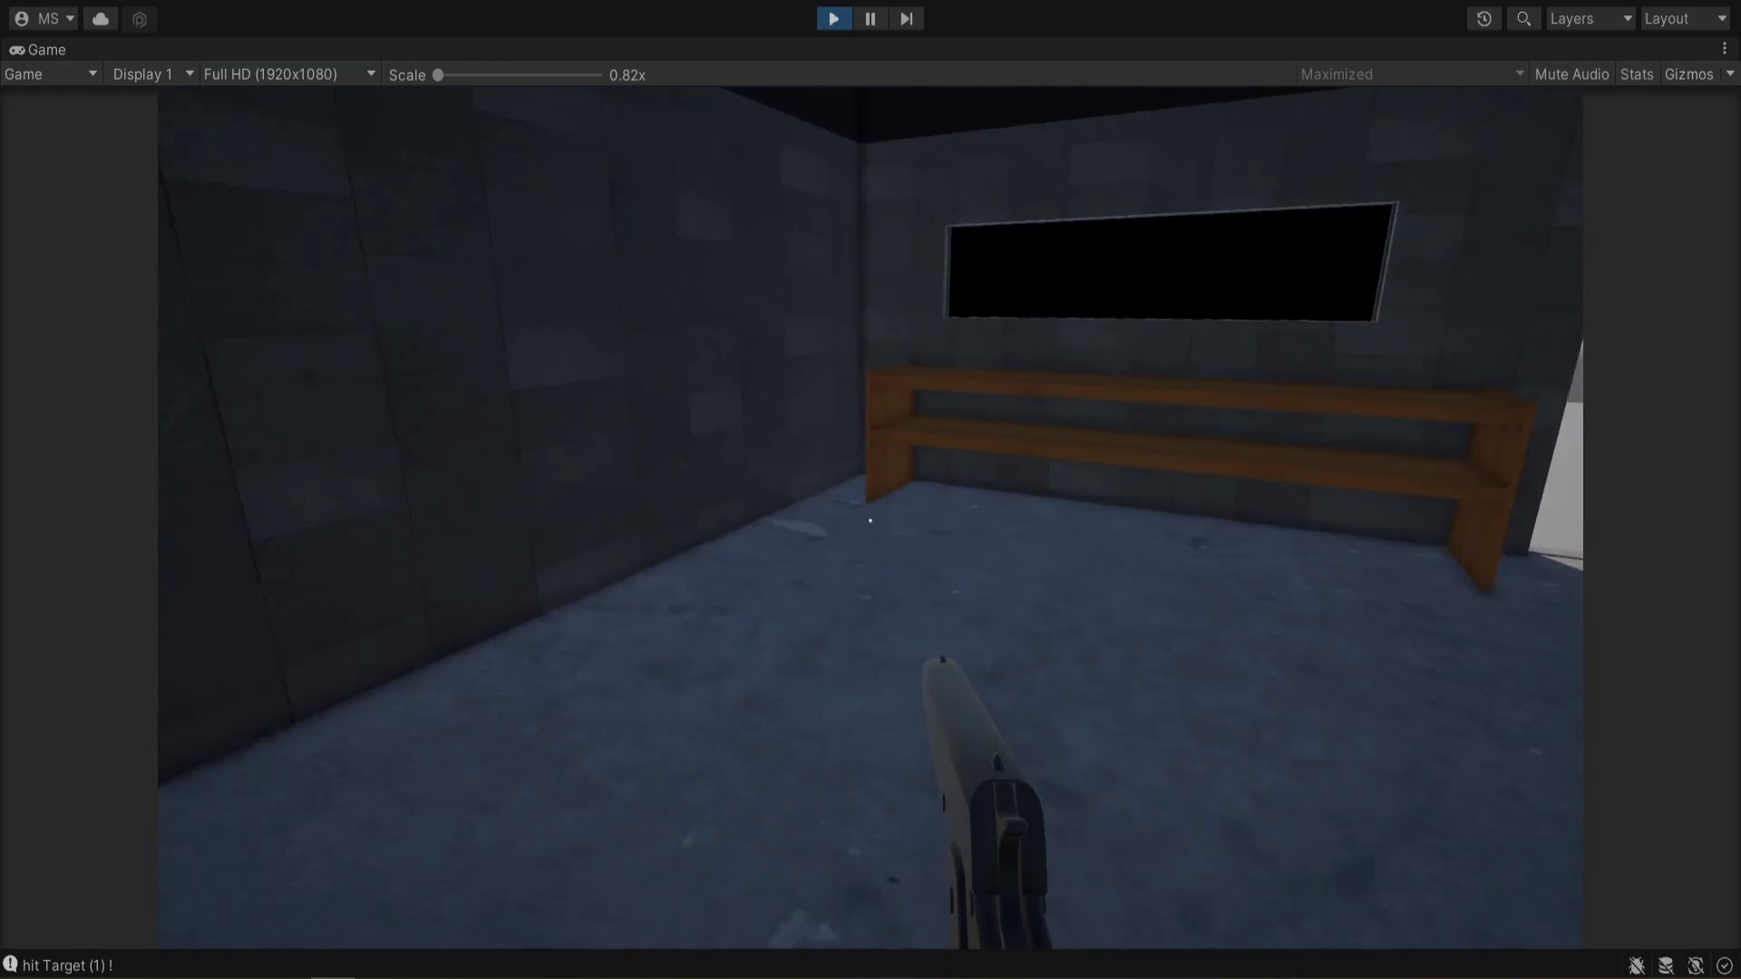
key(w)
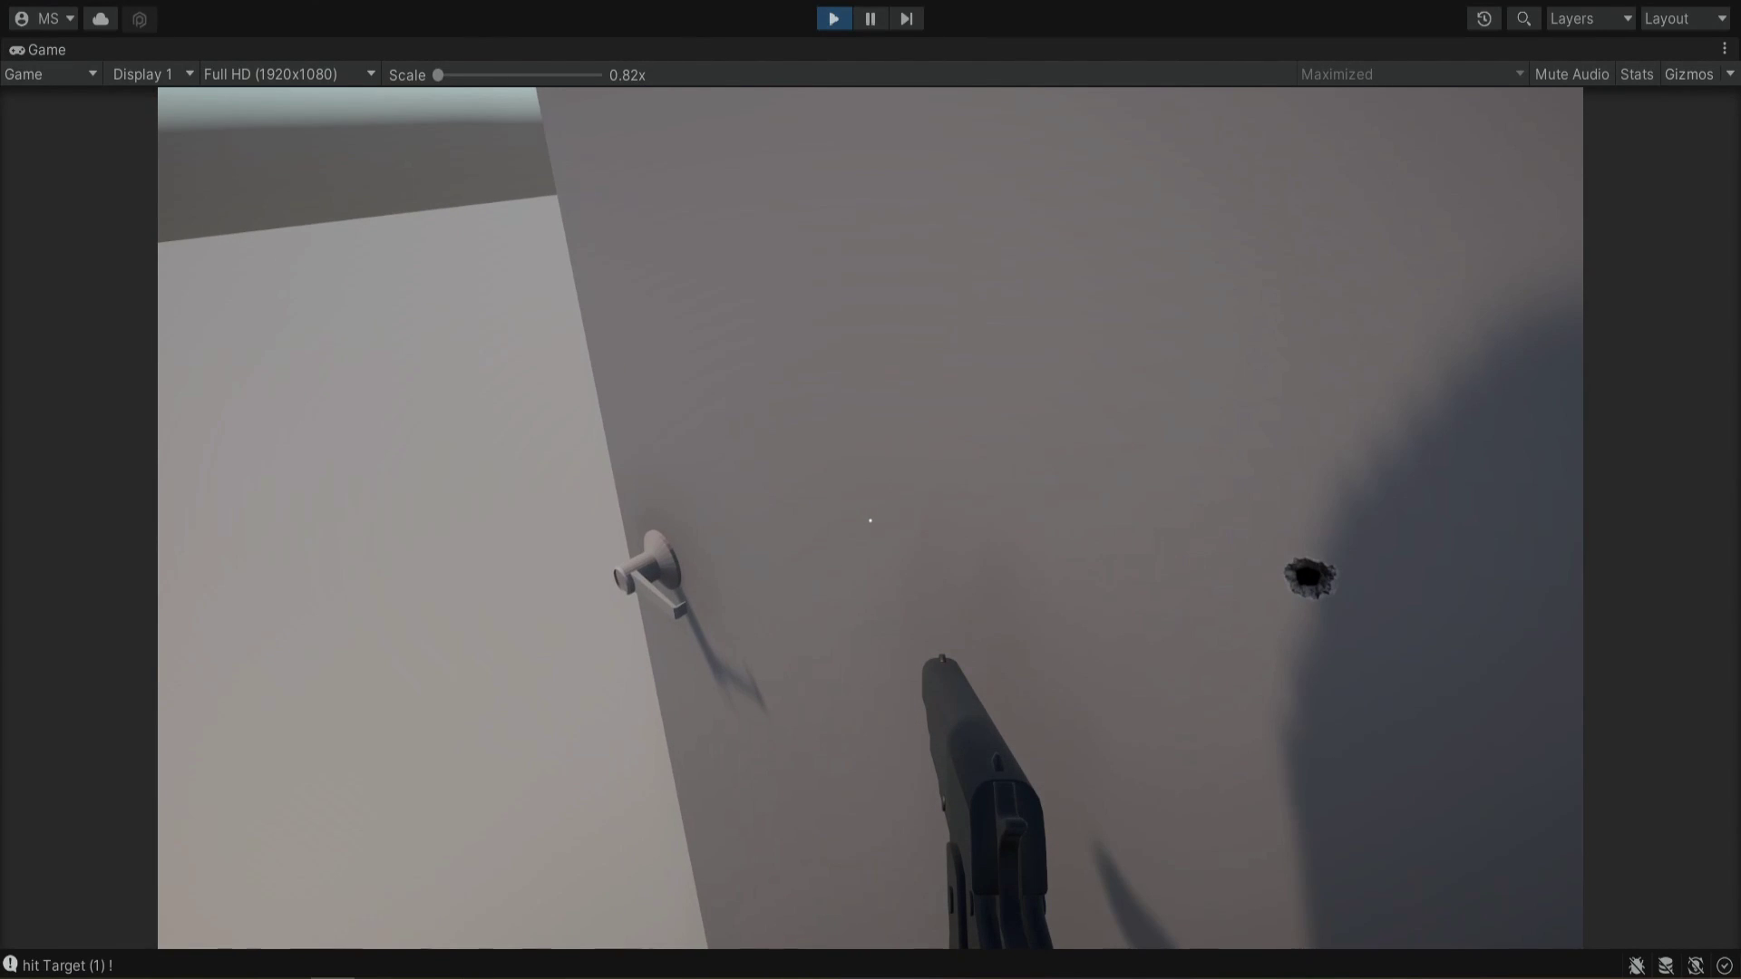
click(870, 520)
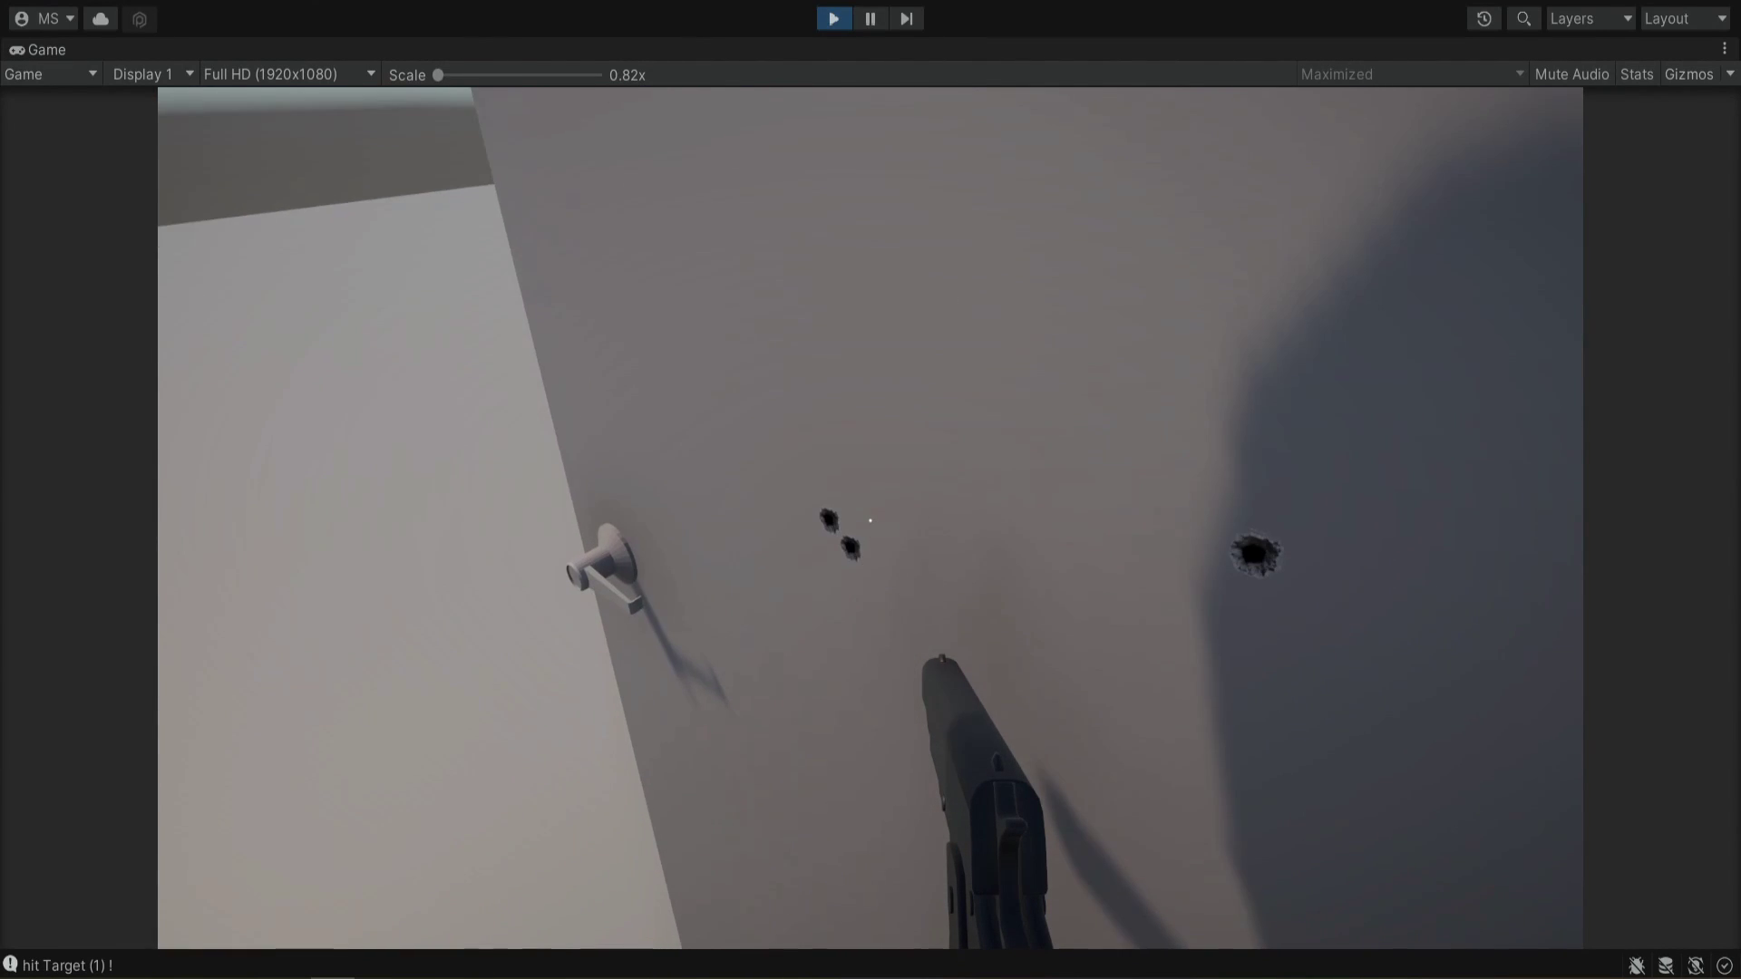
Return to the shooting booths and look over the impacts on the glass panel, the end divider and the side wall
key(w)
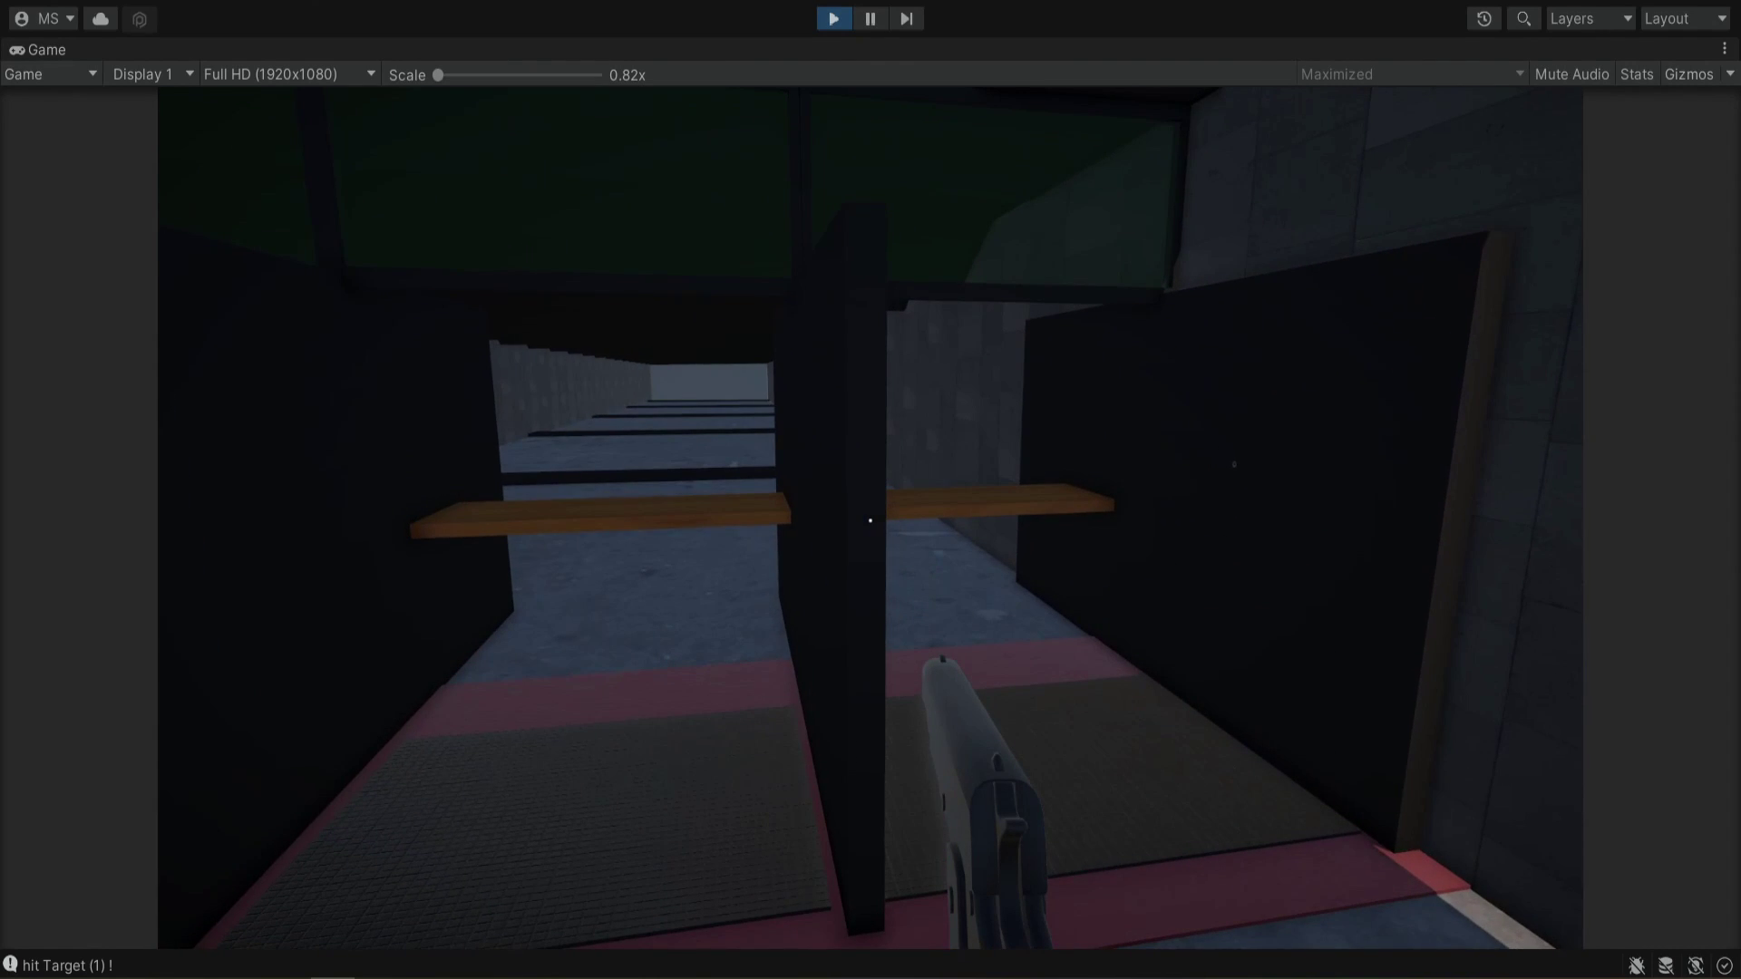
key(a)
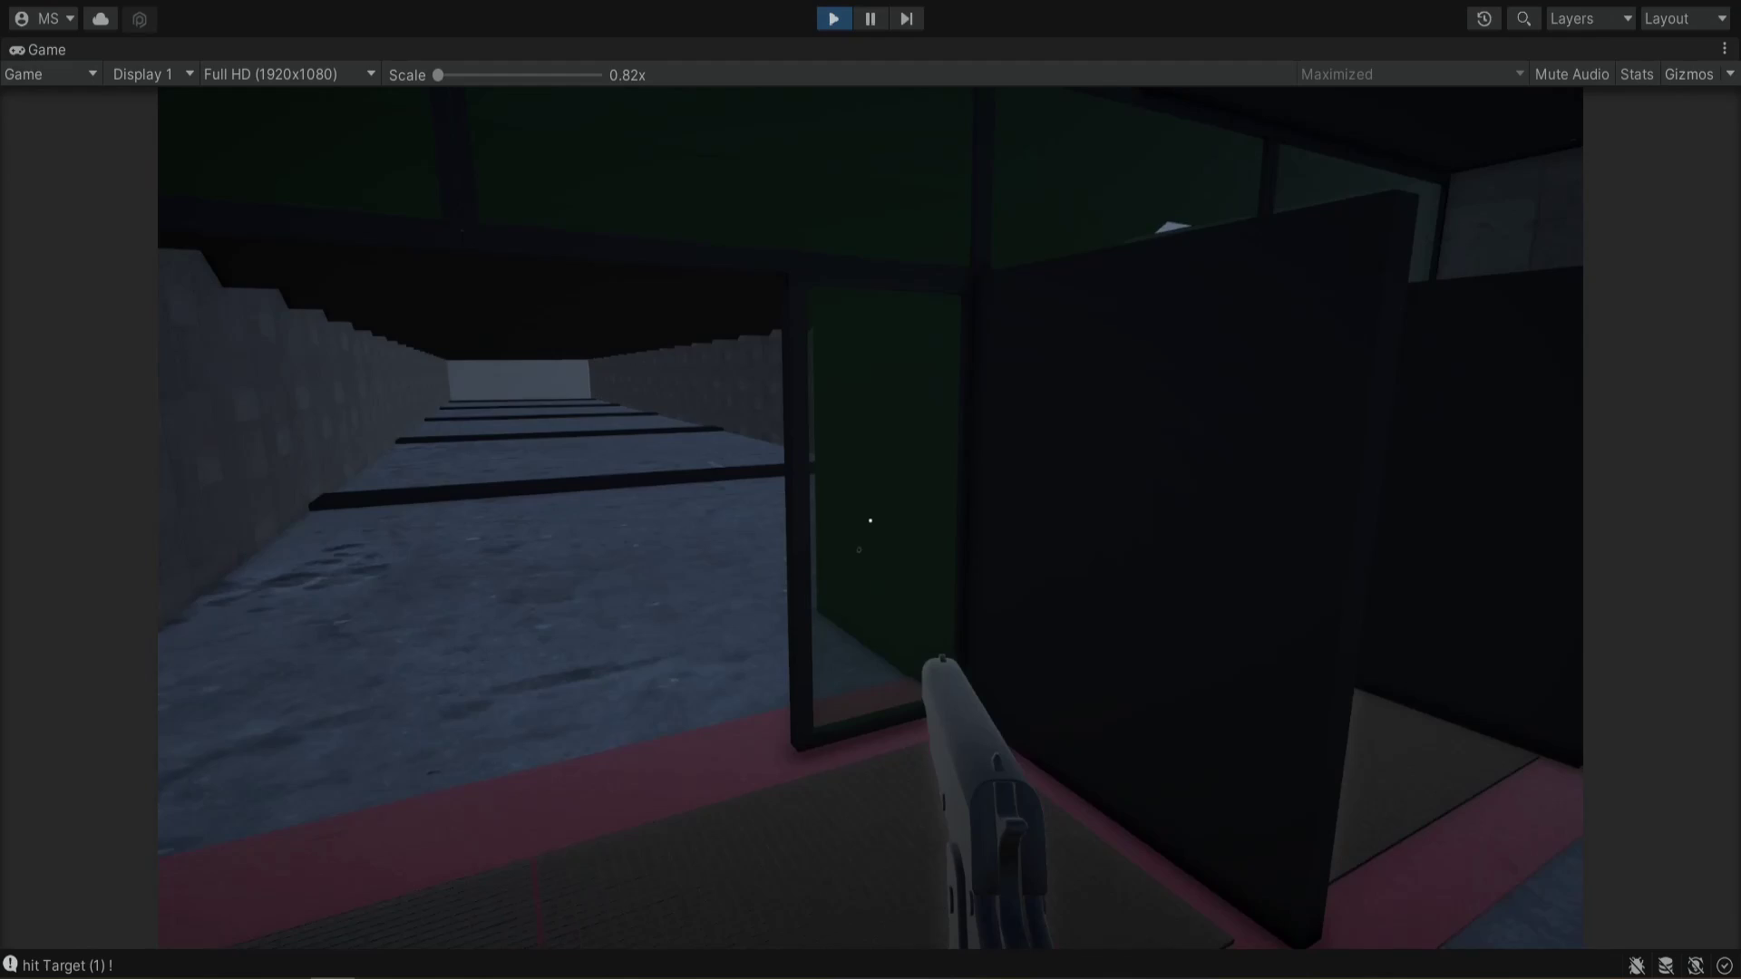
key(d)
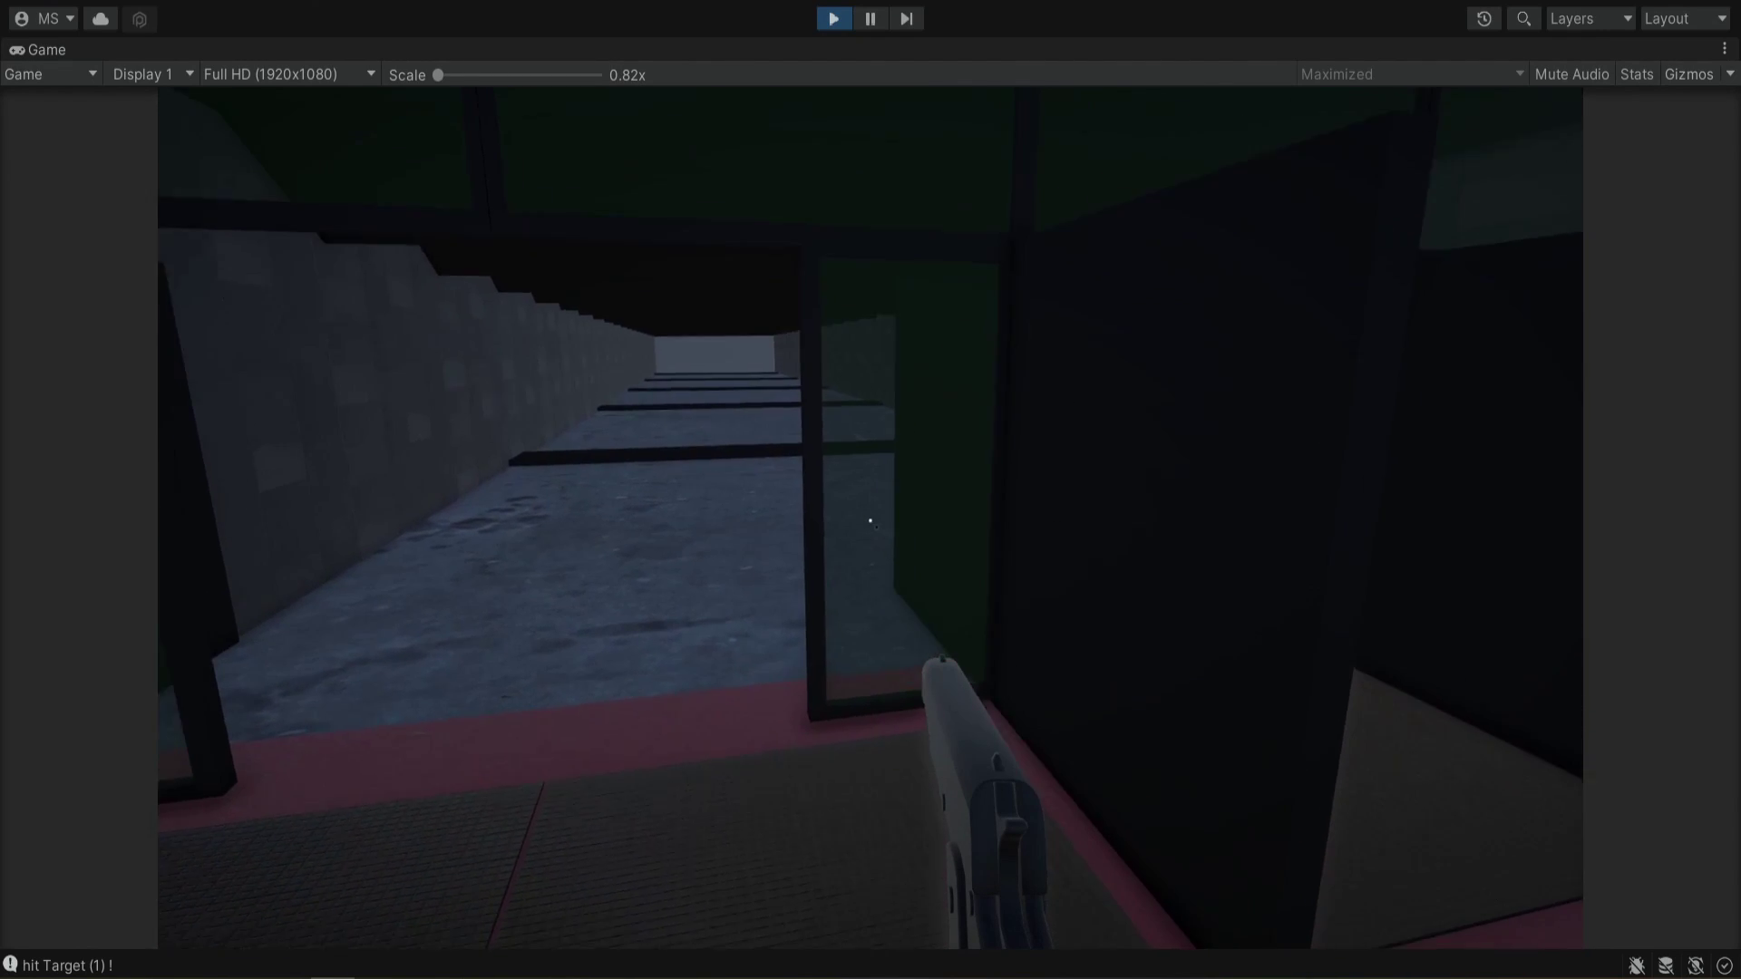
key(d)
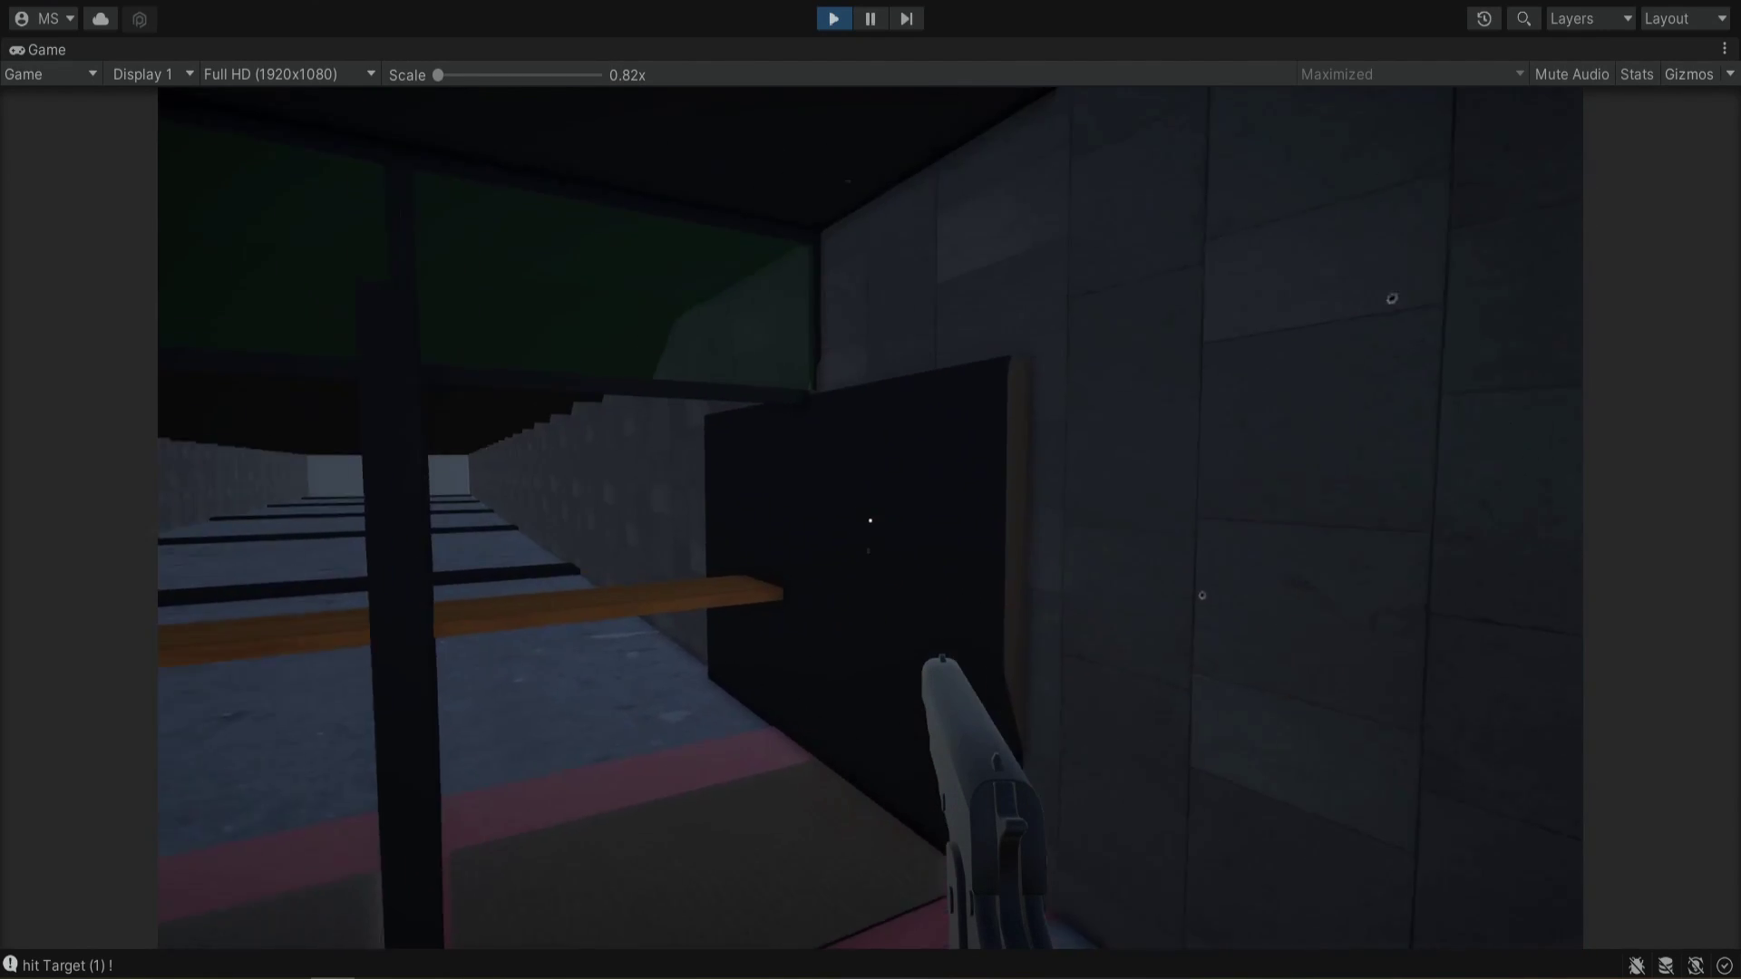
key(s)
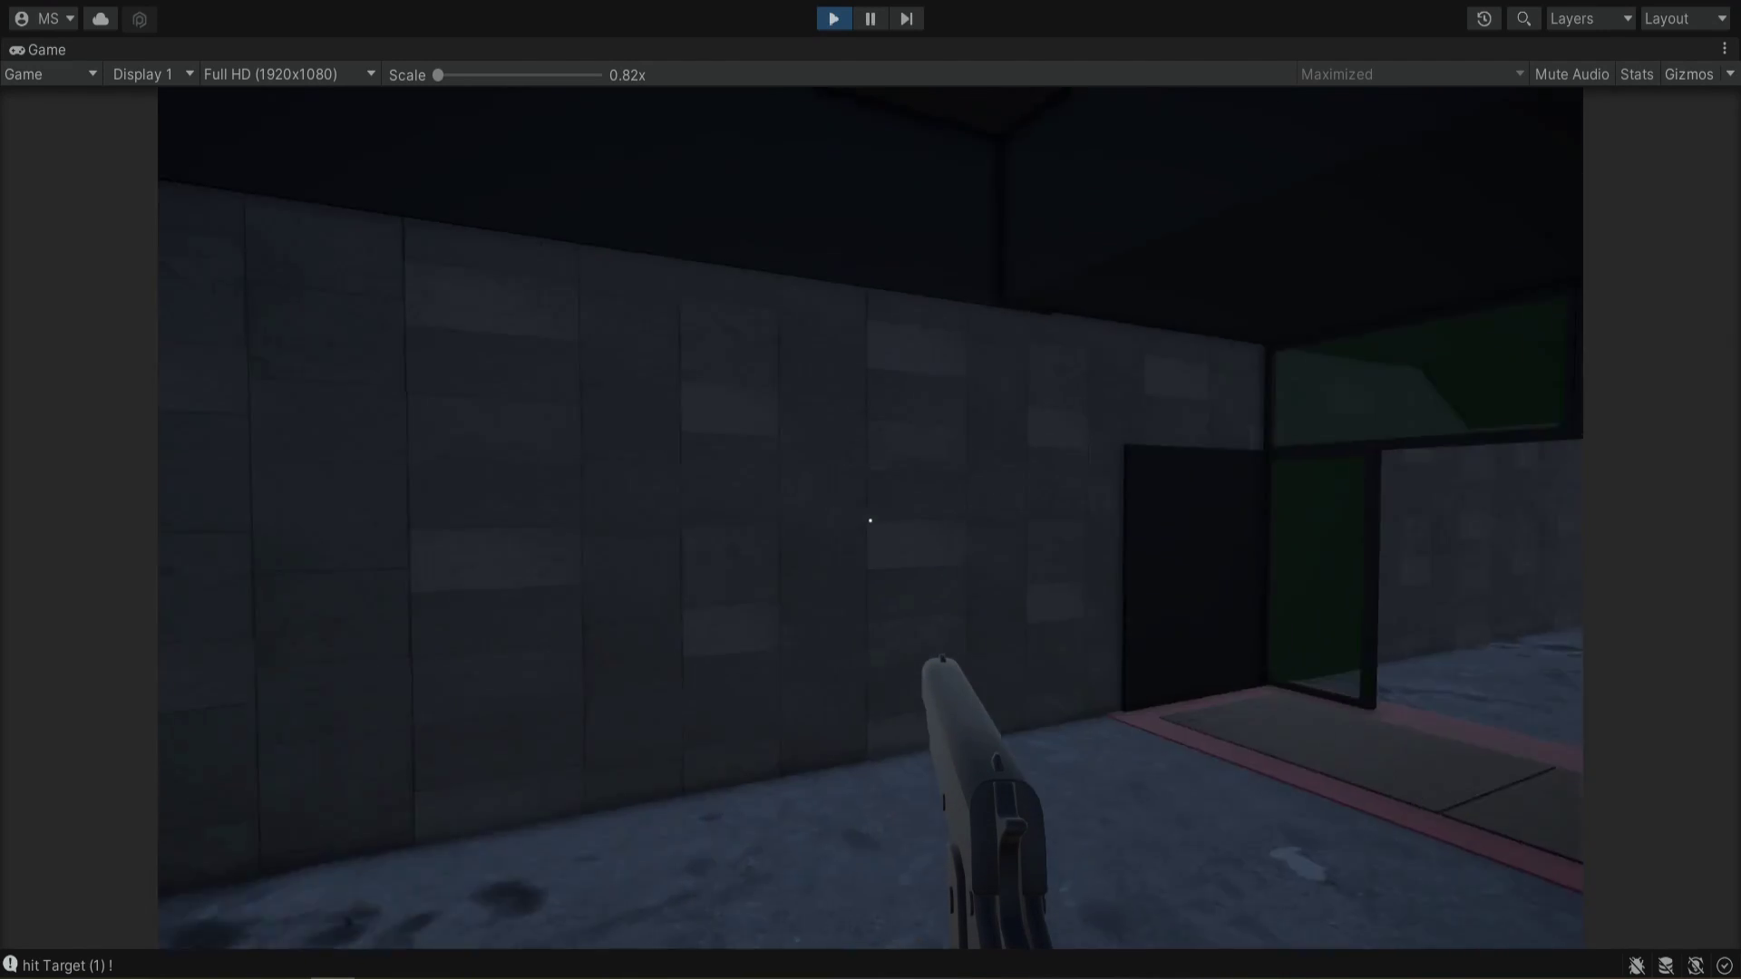
Fire the pistol at the opposite concrete wall and around the glass-framed booth, and stop the game
click(871, 522)
key(w)
click(870, 521)
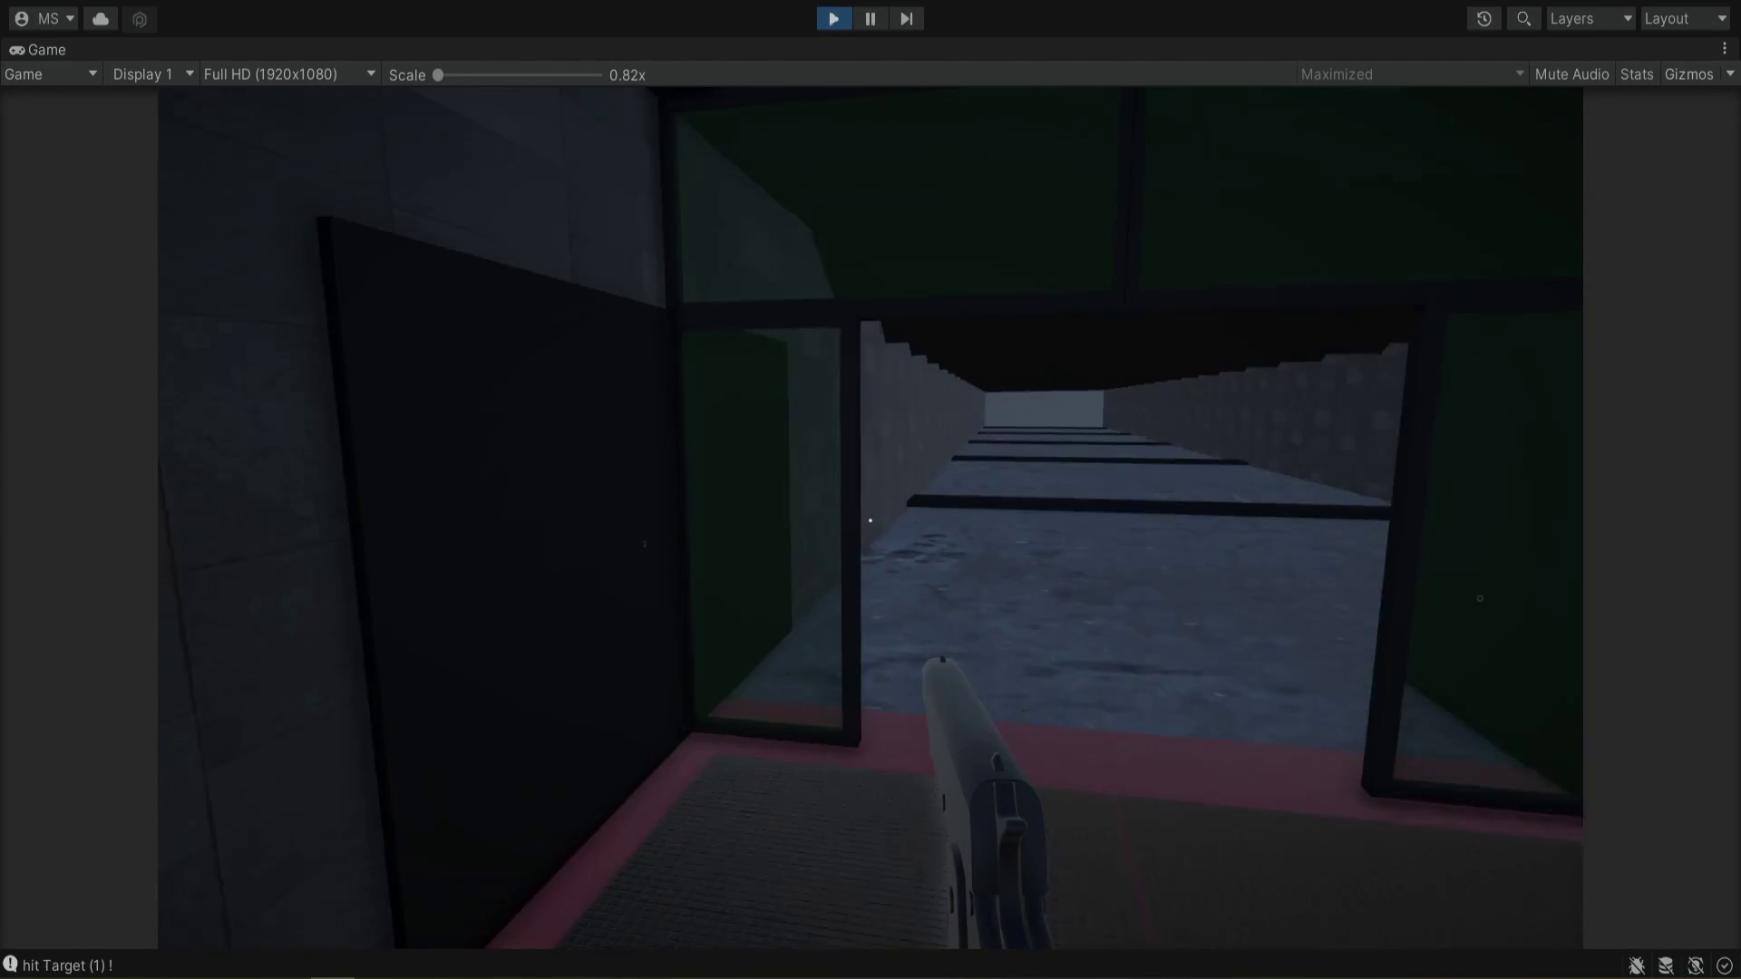
key(ctrl+p)
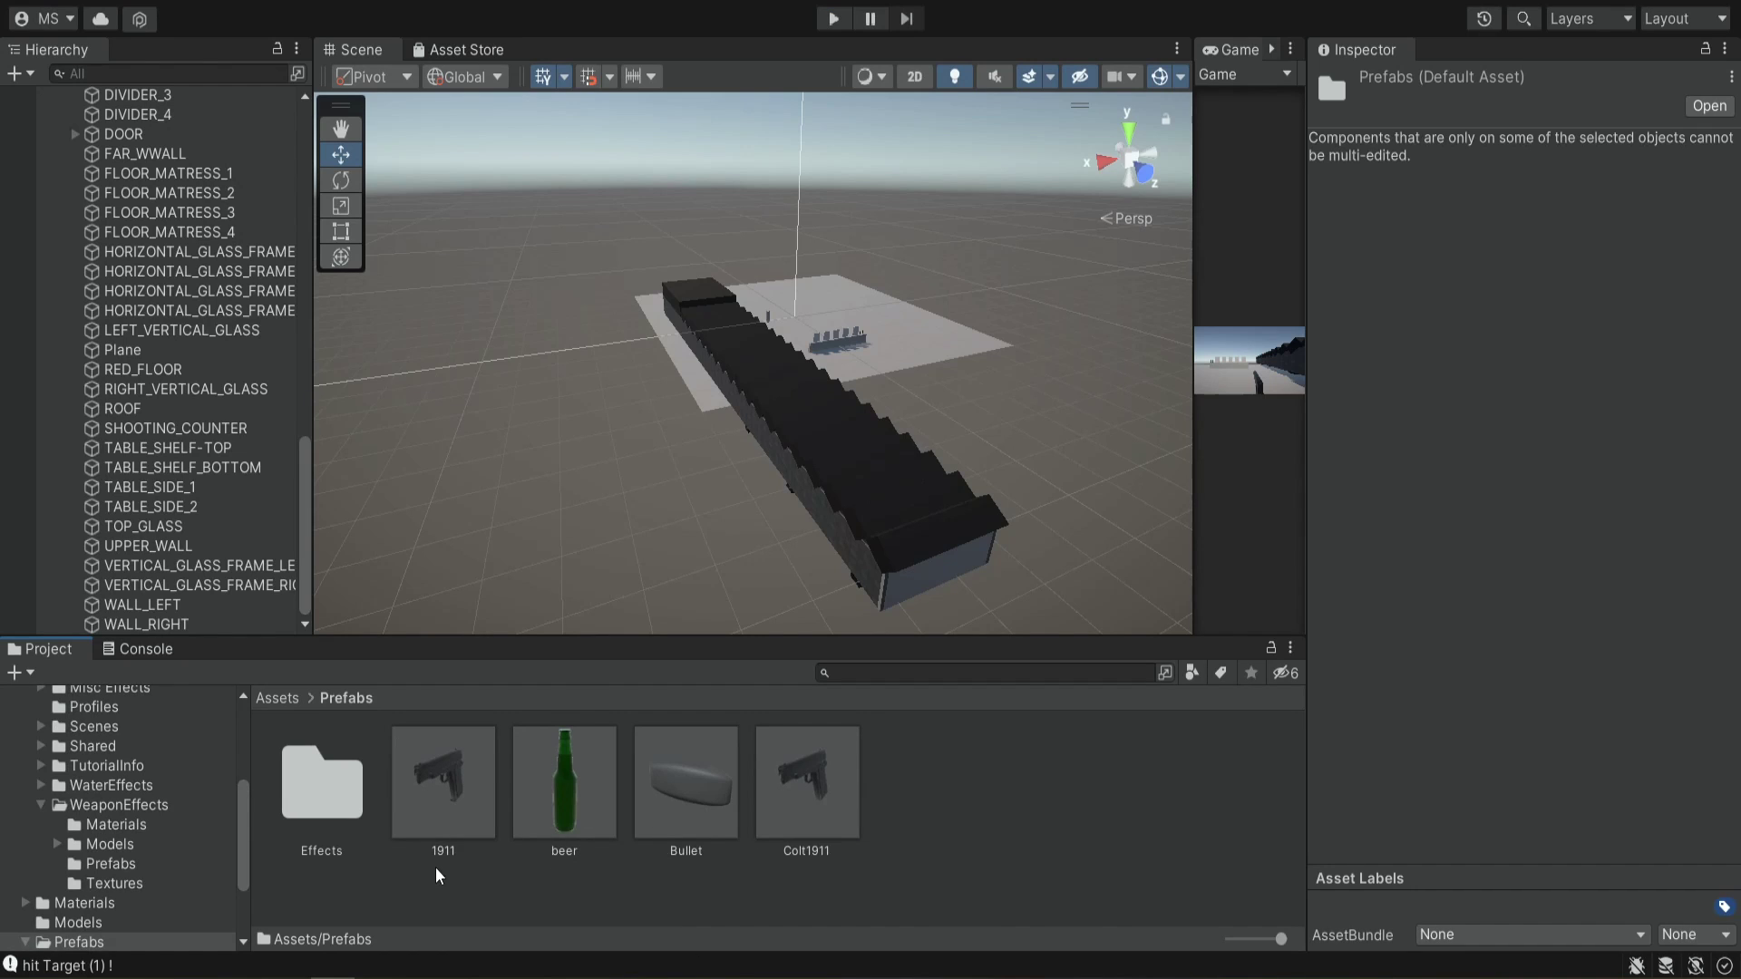
Open the BulletImpactStoneEffect prefab from Prefabs/Effects for editing and check the components of its root and ImpactDebris objects
double_click(313, 786)
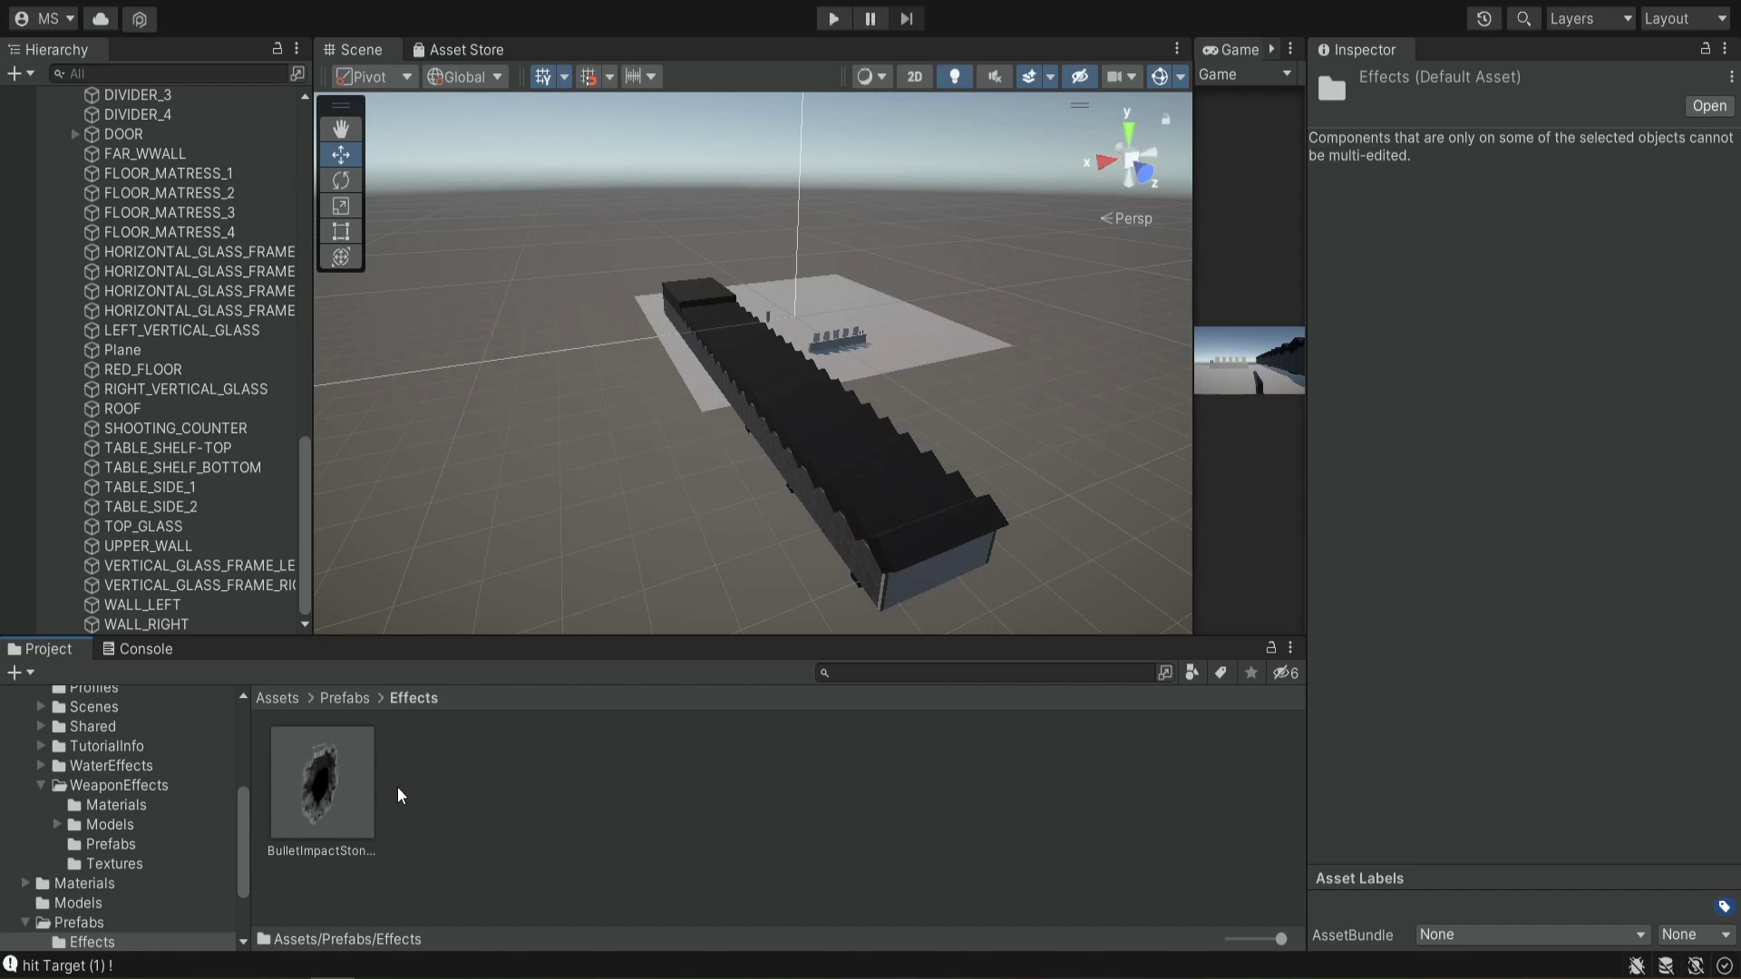
double_click(340, 792)
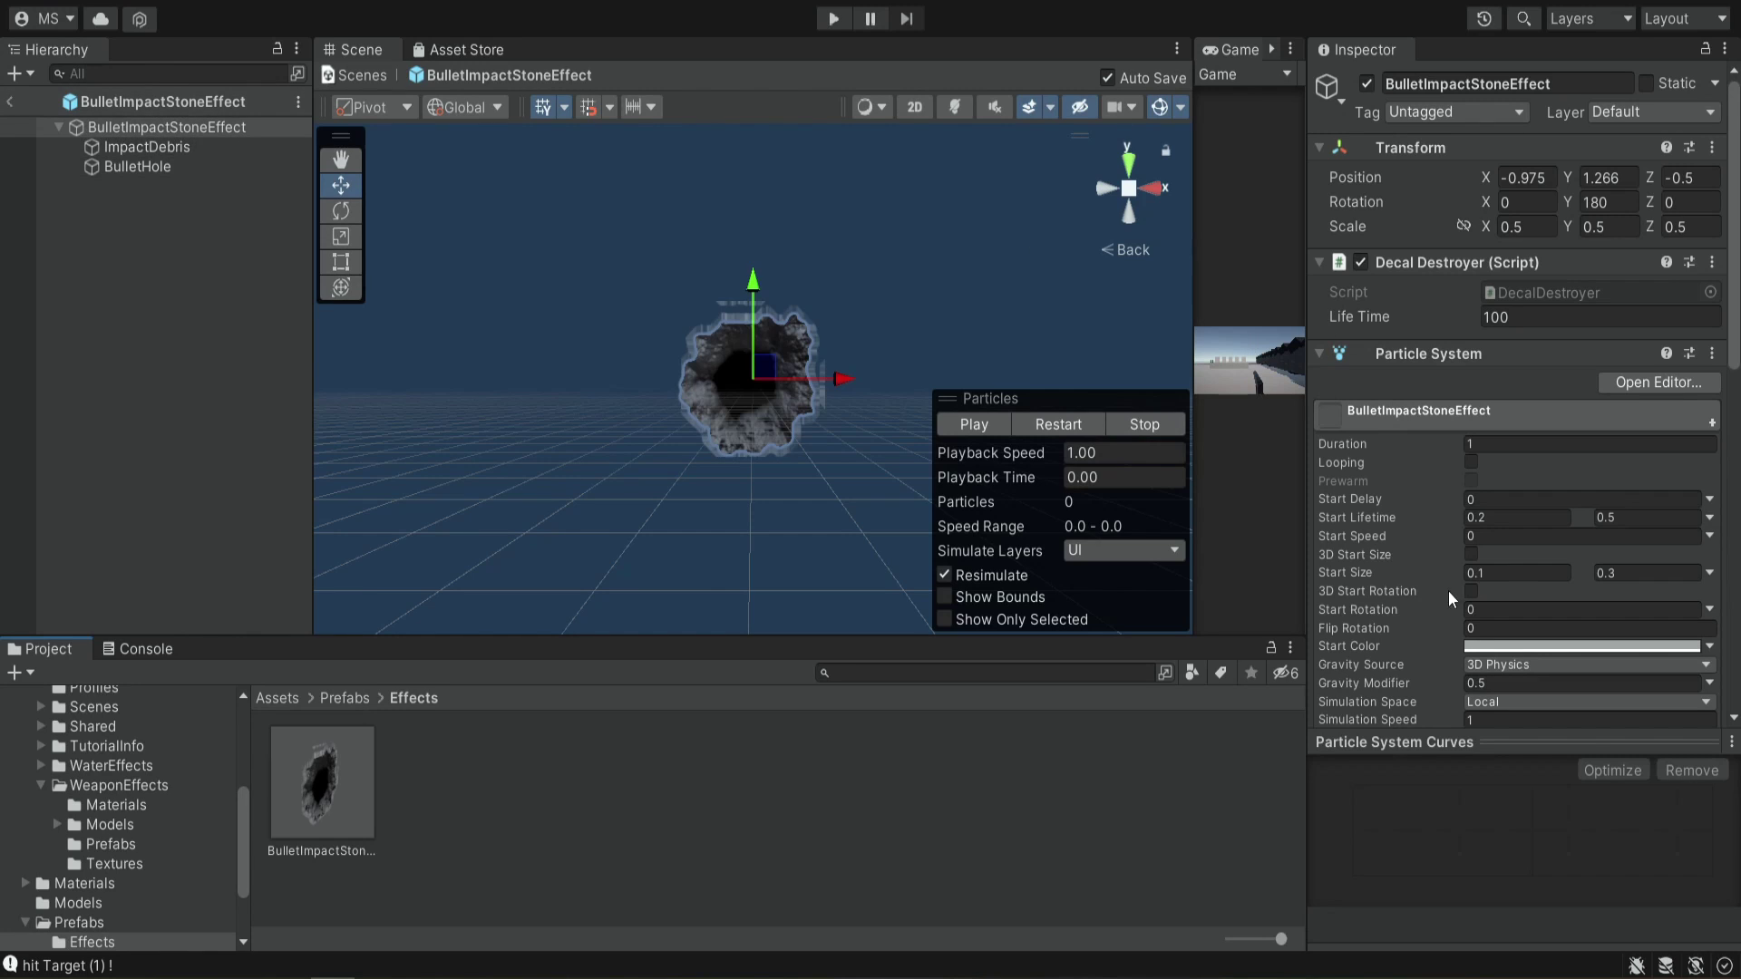
click(155, 149)
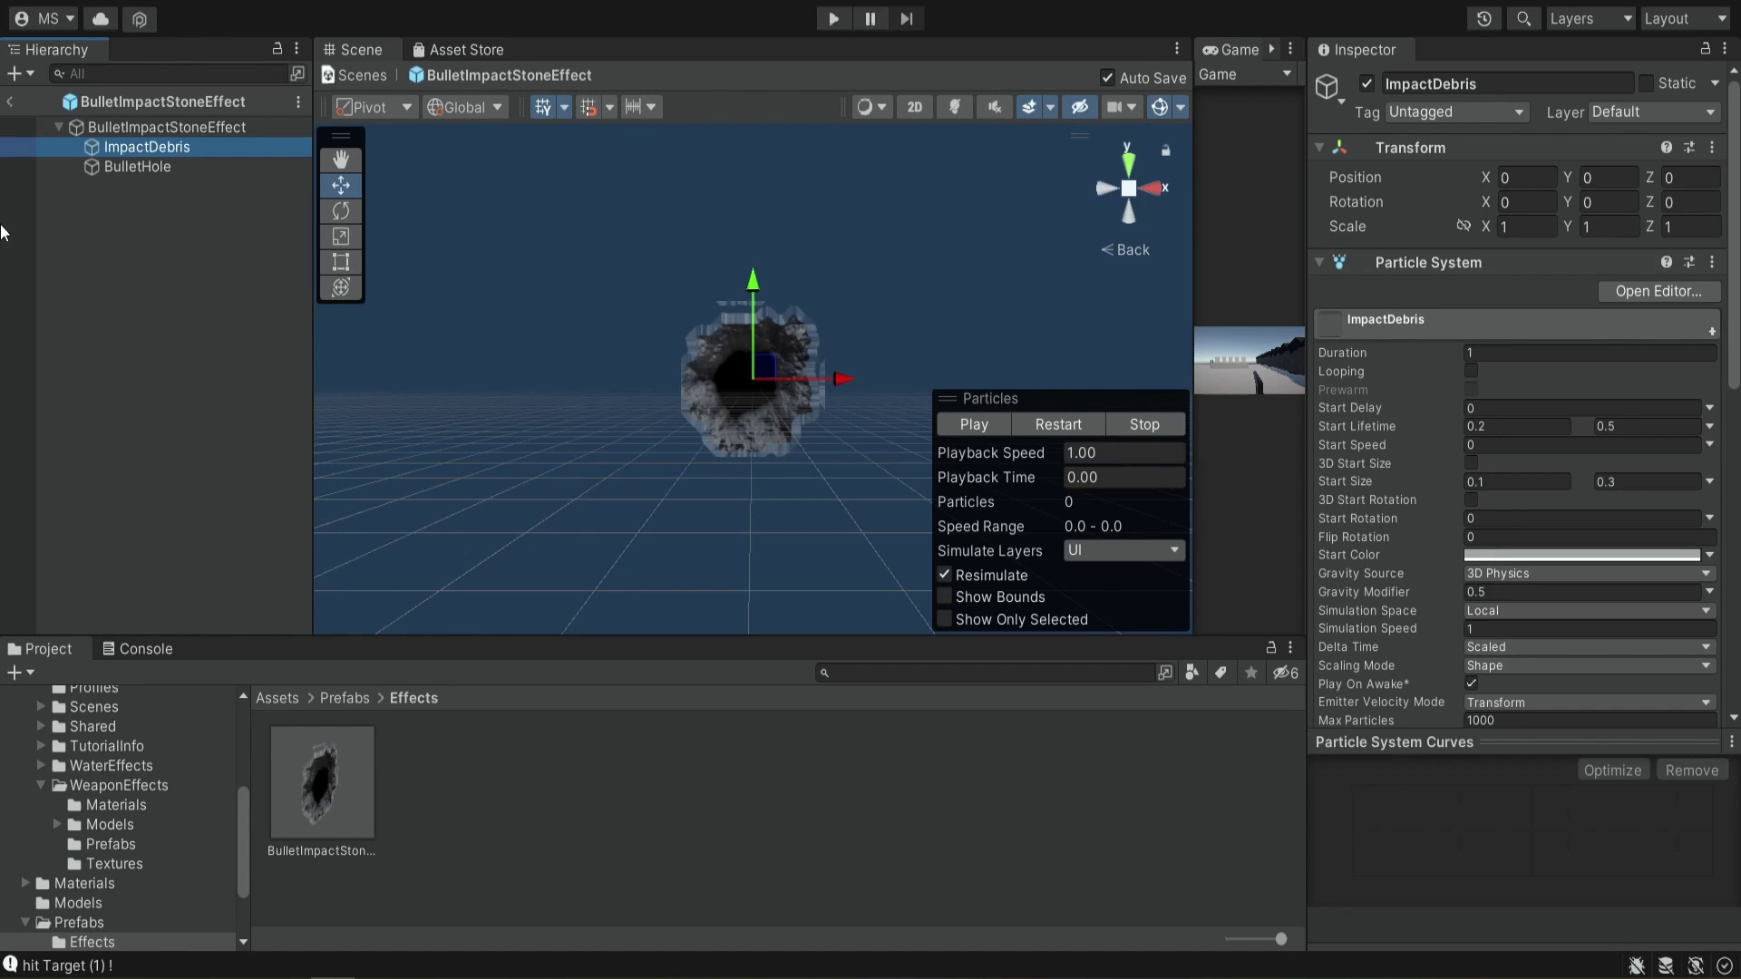
click(152, 129)
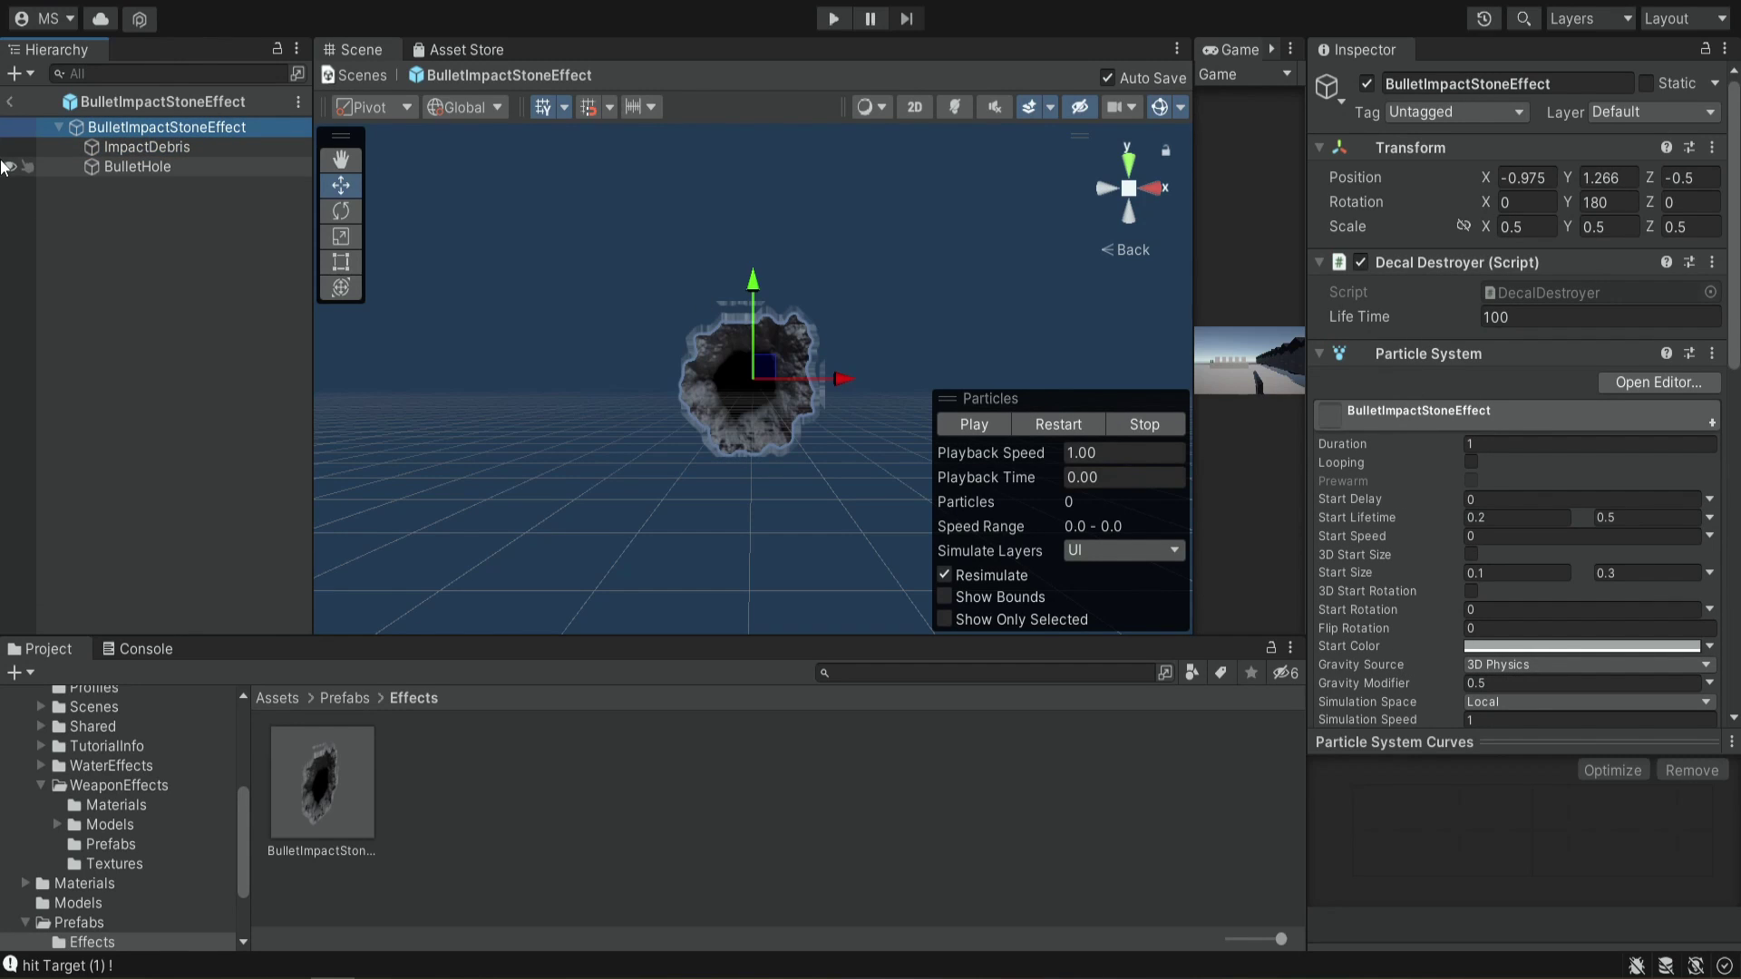
Remove the Particle System component from the prefab's ImpactDebris object
click(149, 148)
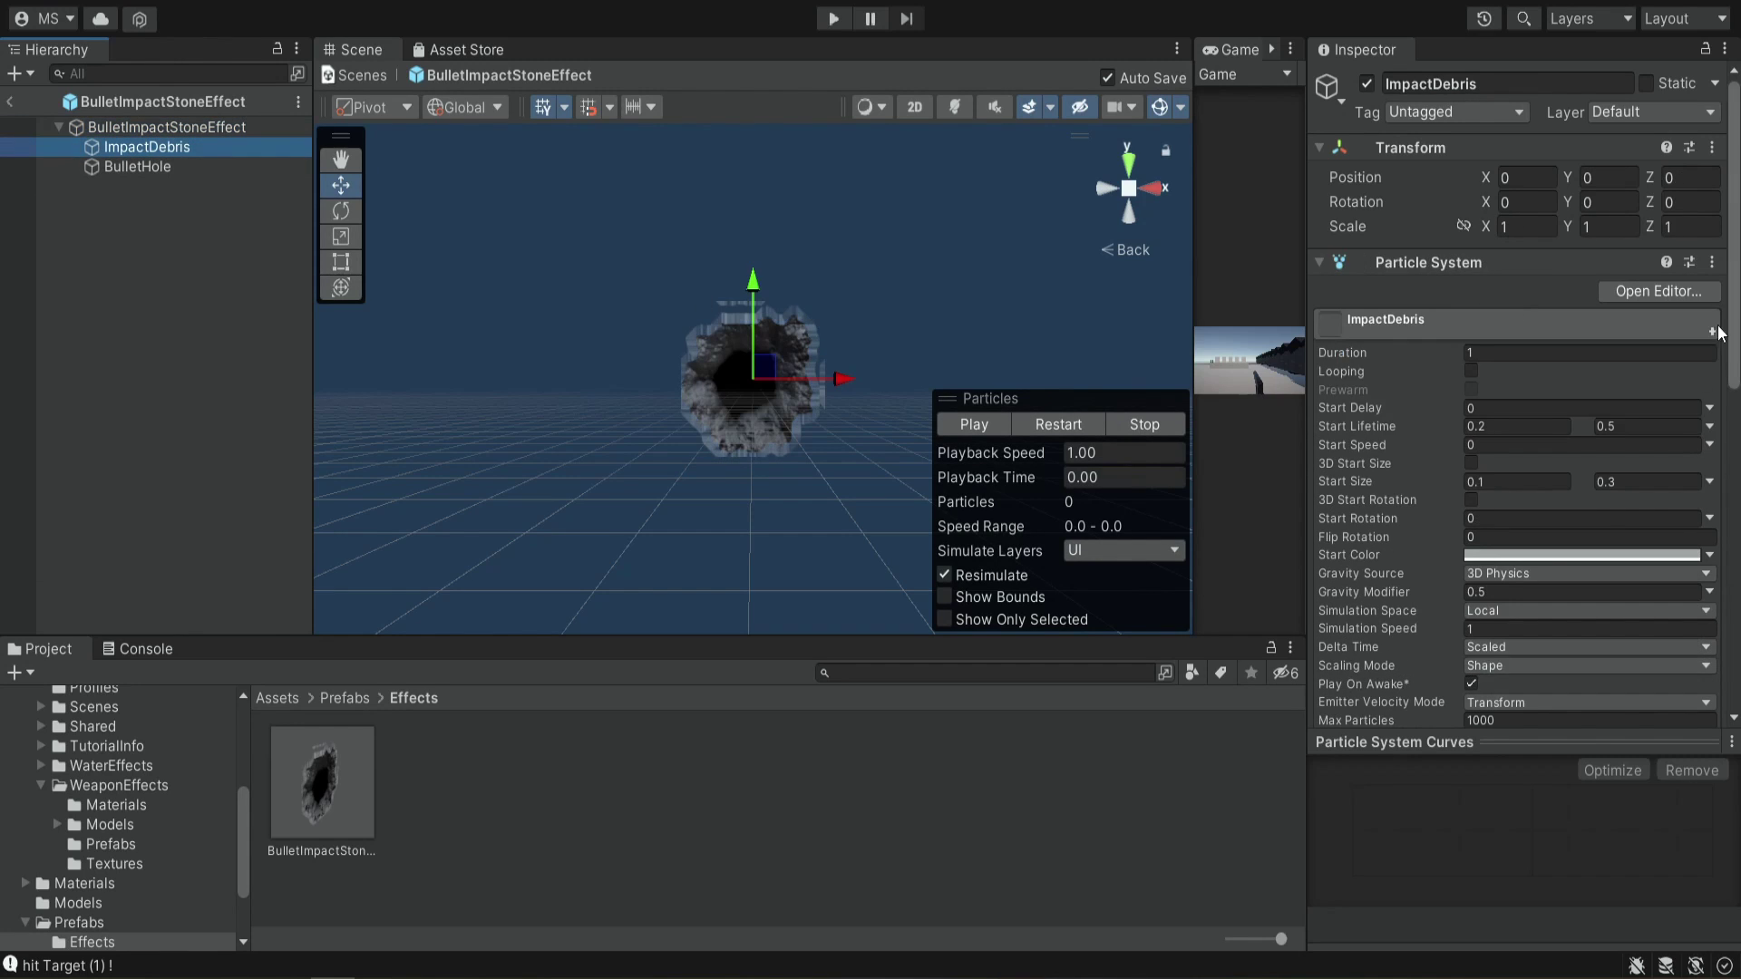
click(1711, 262)
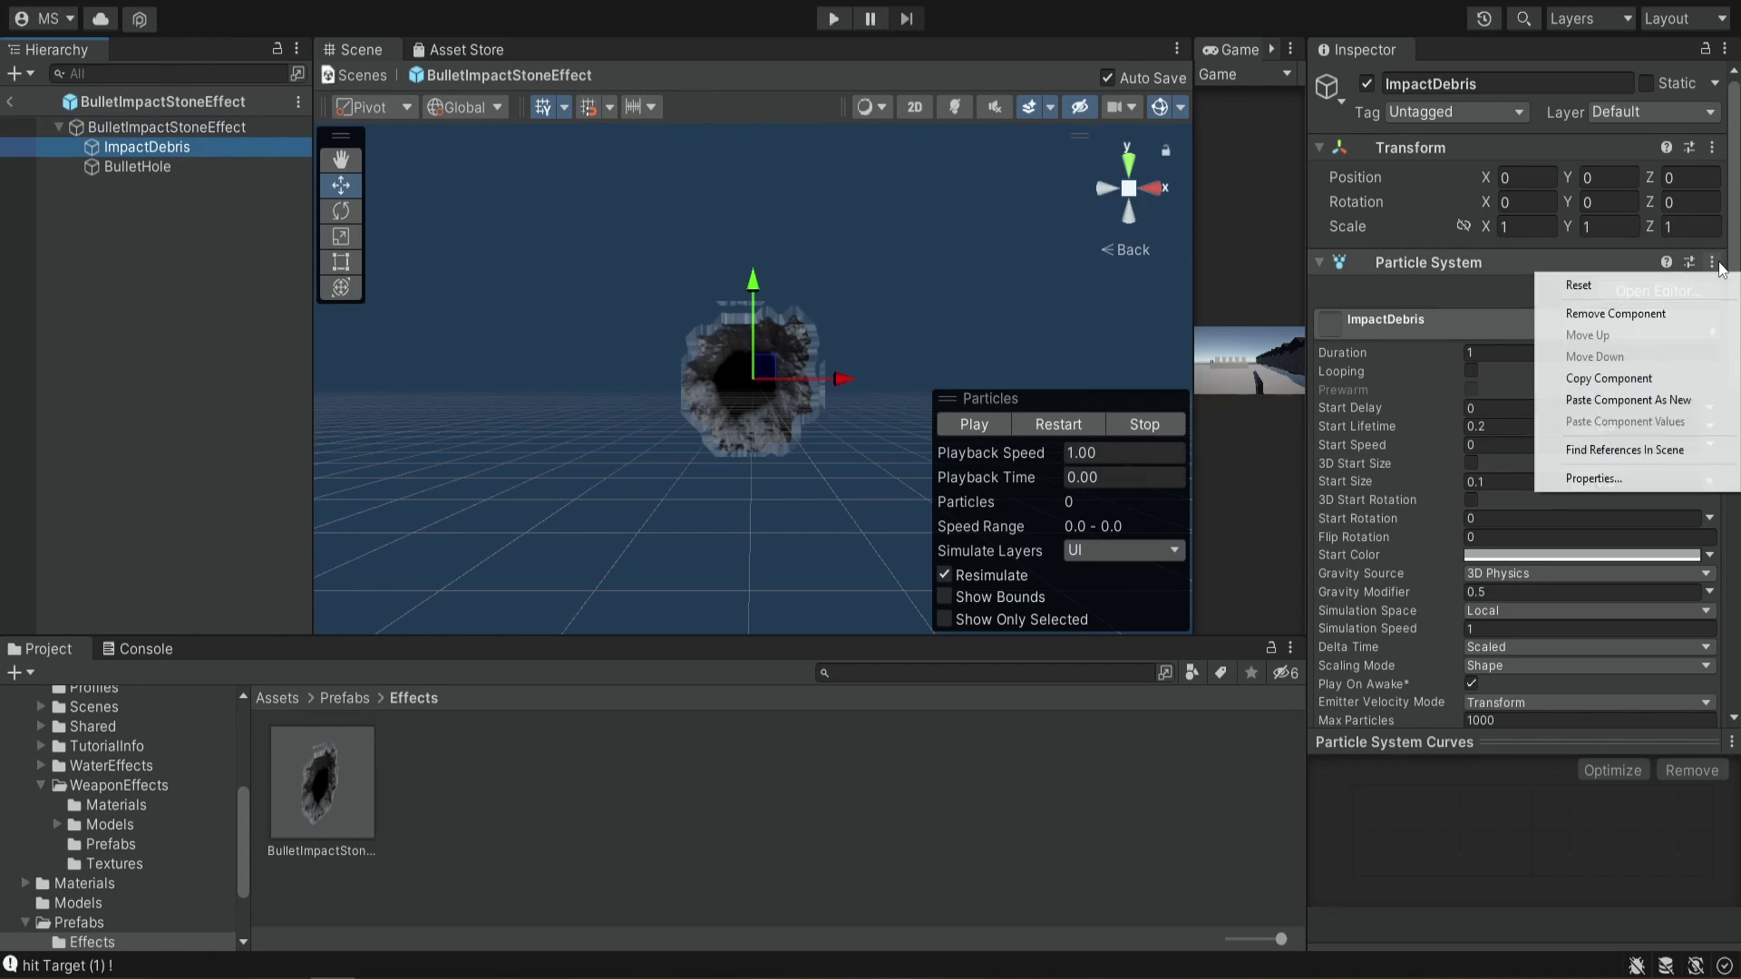
click(1639, 315)
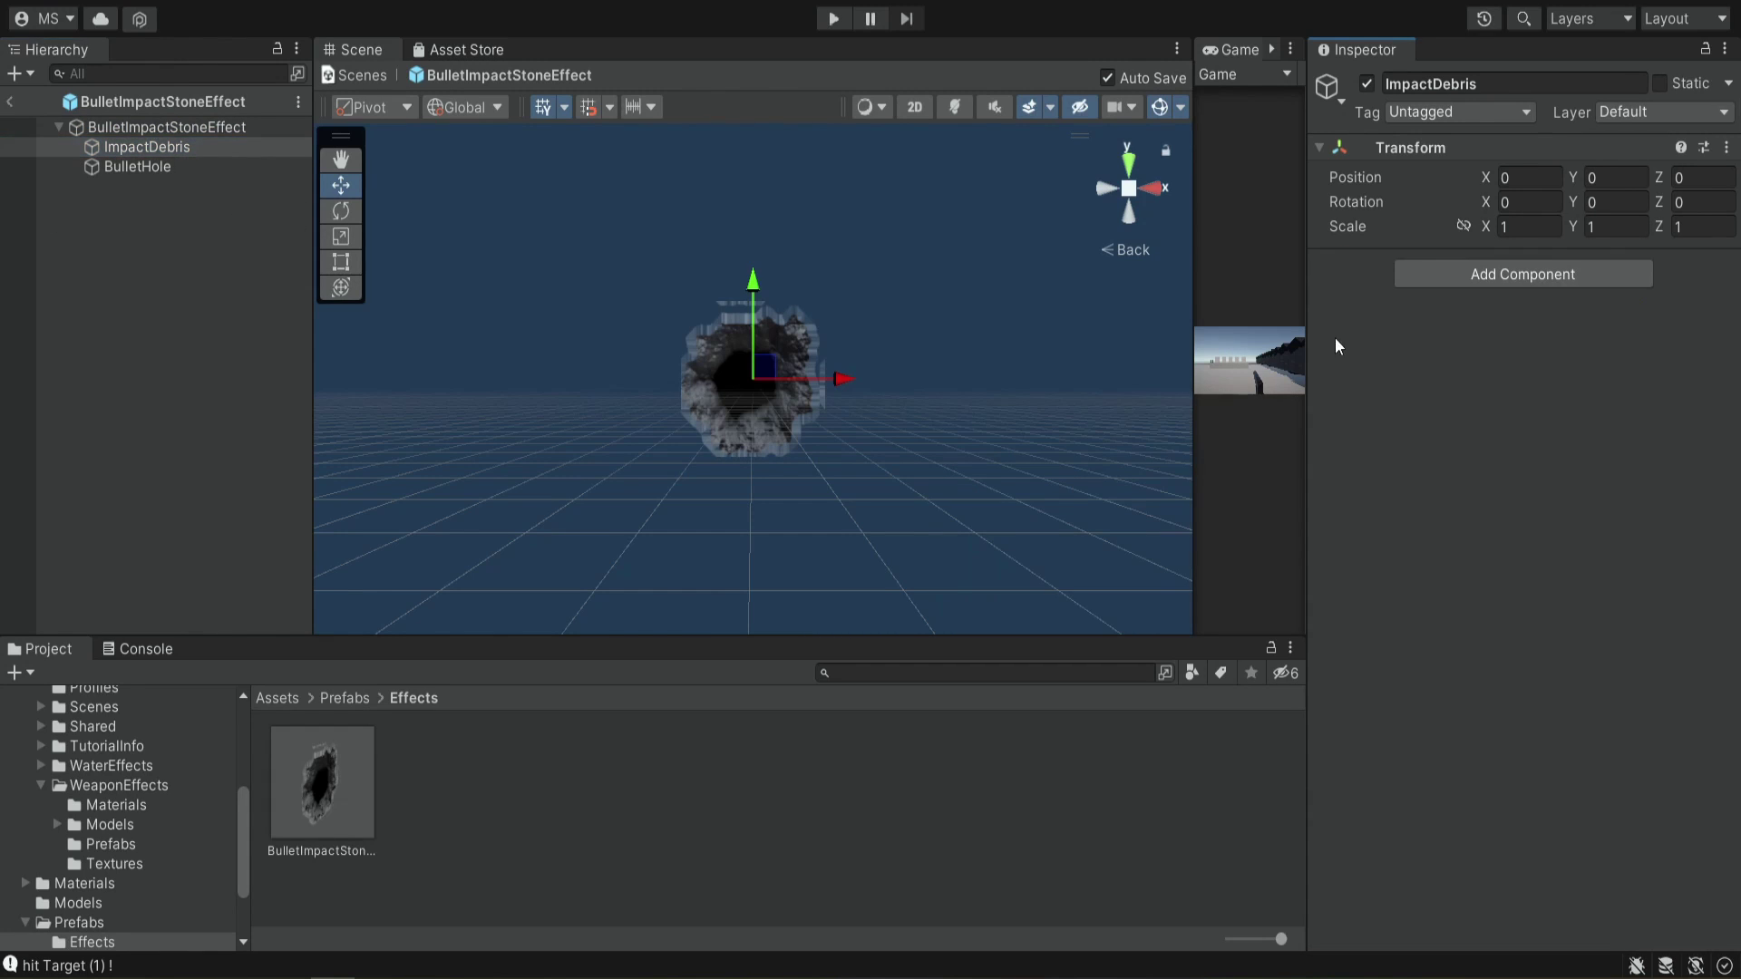
Copy the Particle System component from the BulletImpactStoneEffect root and paste it as a new component on ImpactDebris
click(175, 127)
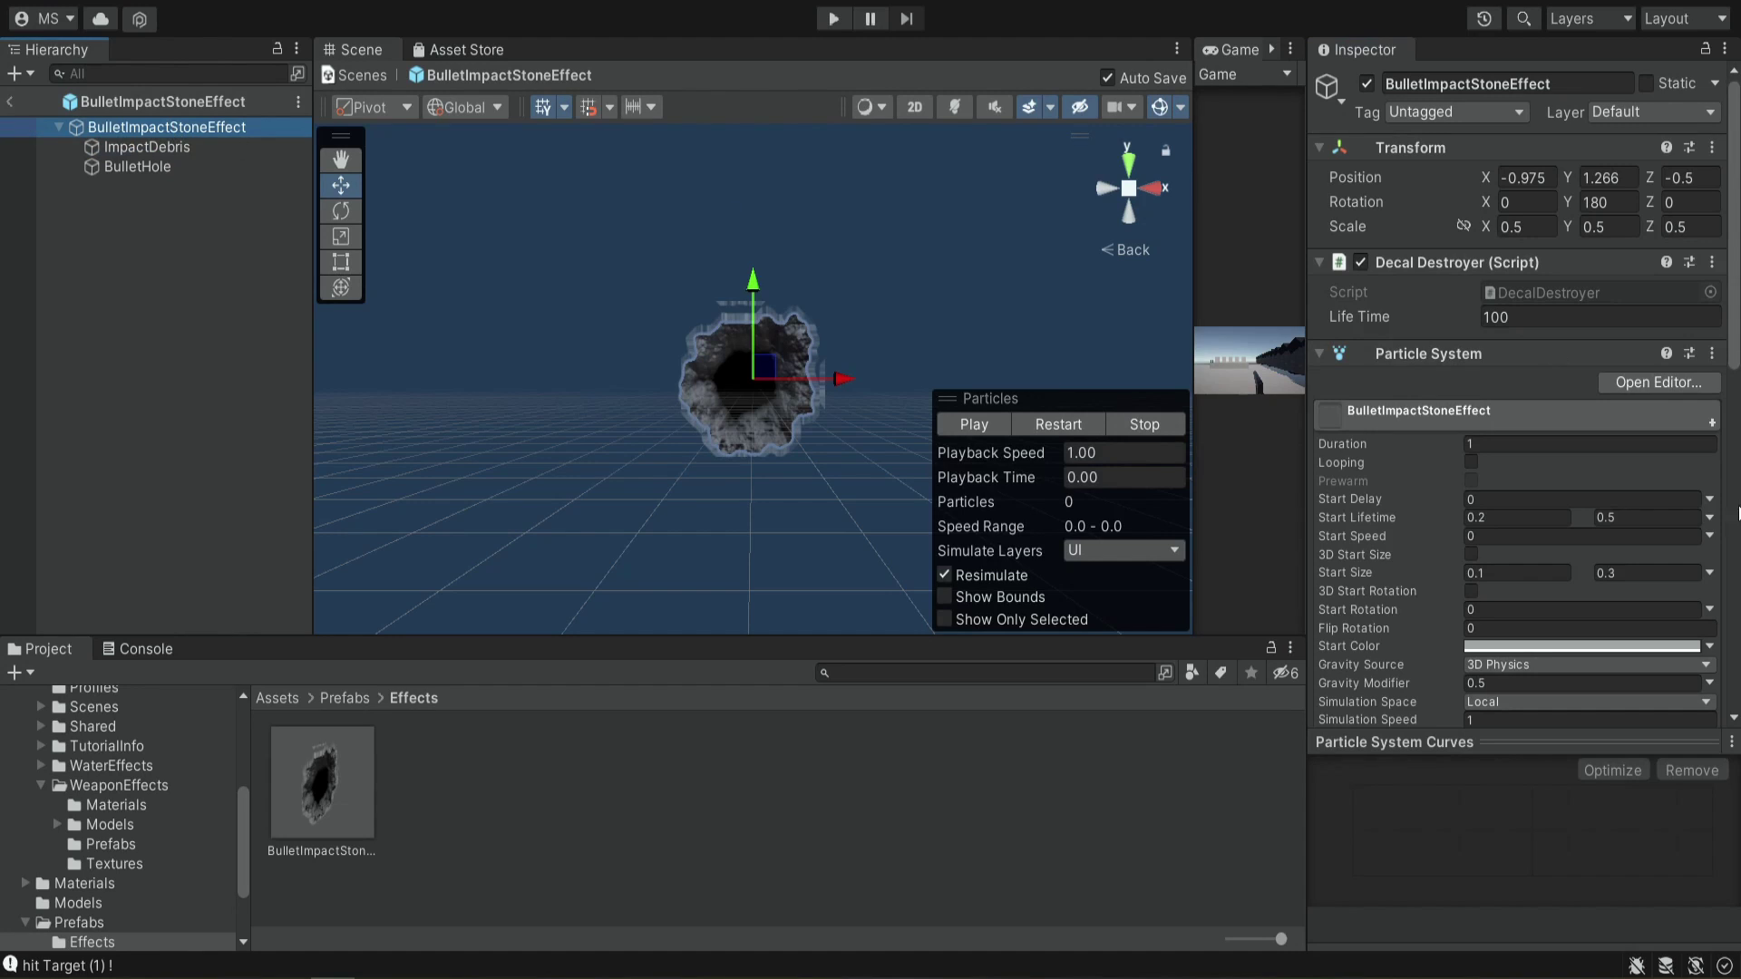
click(1711, 353)
click(1609, 470)
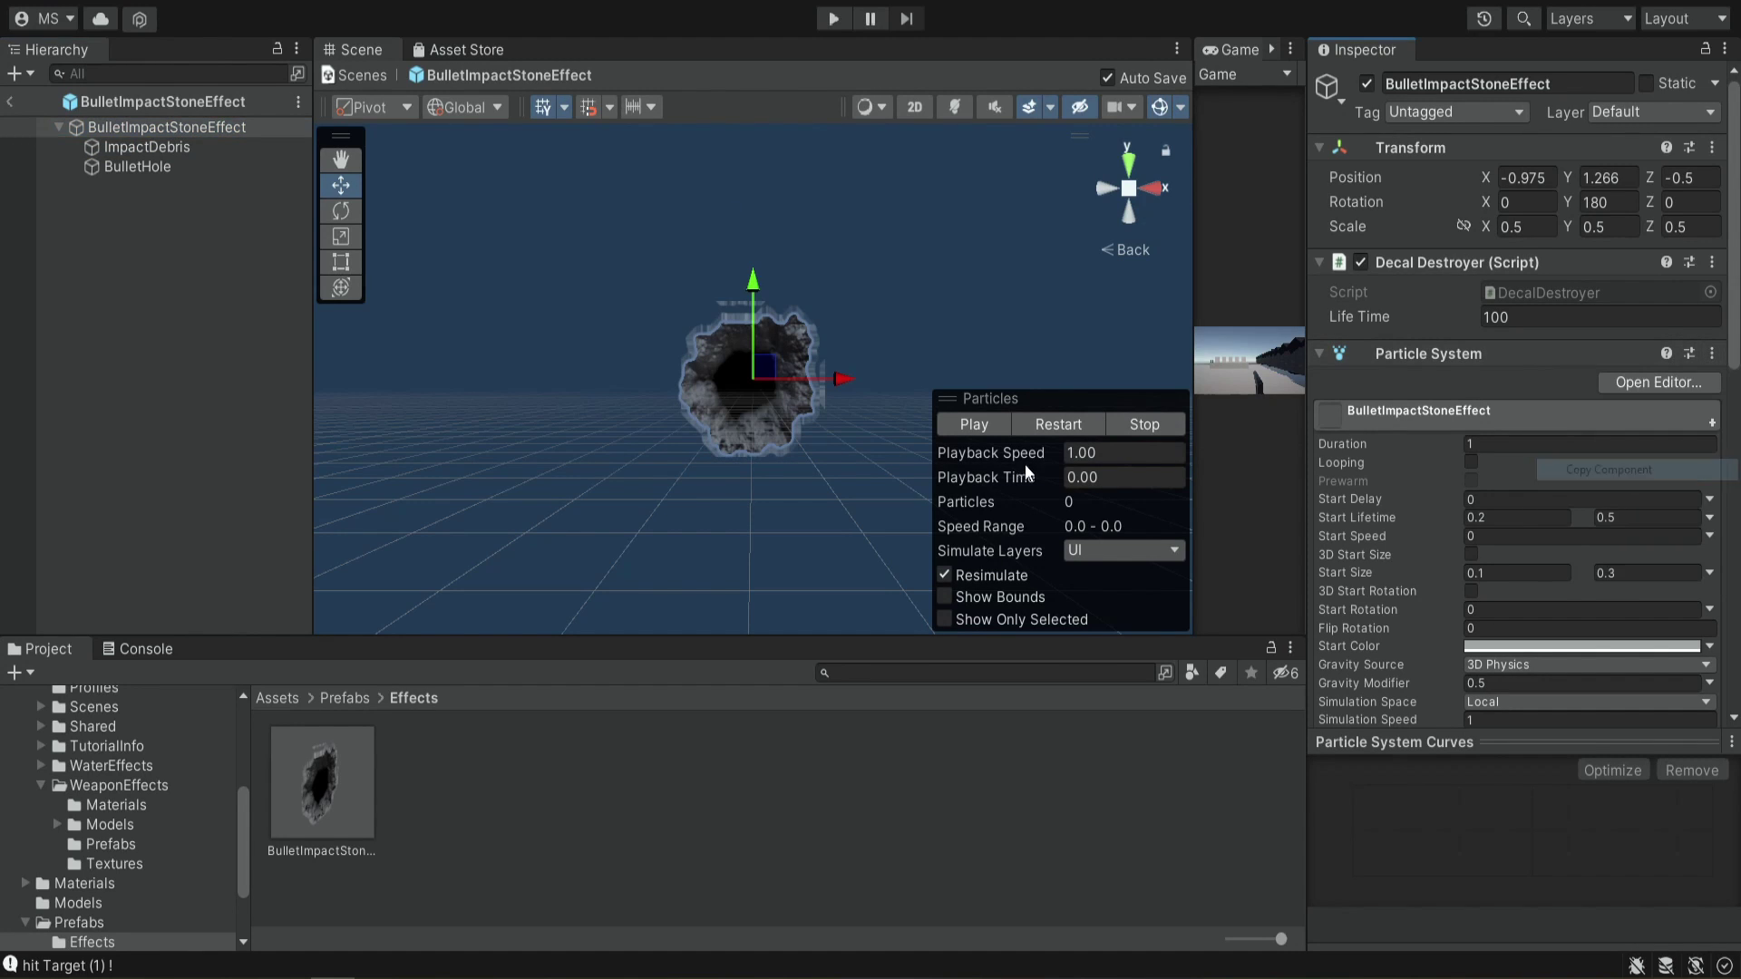
click(136, 147)
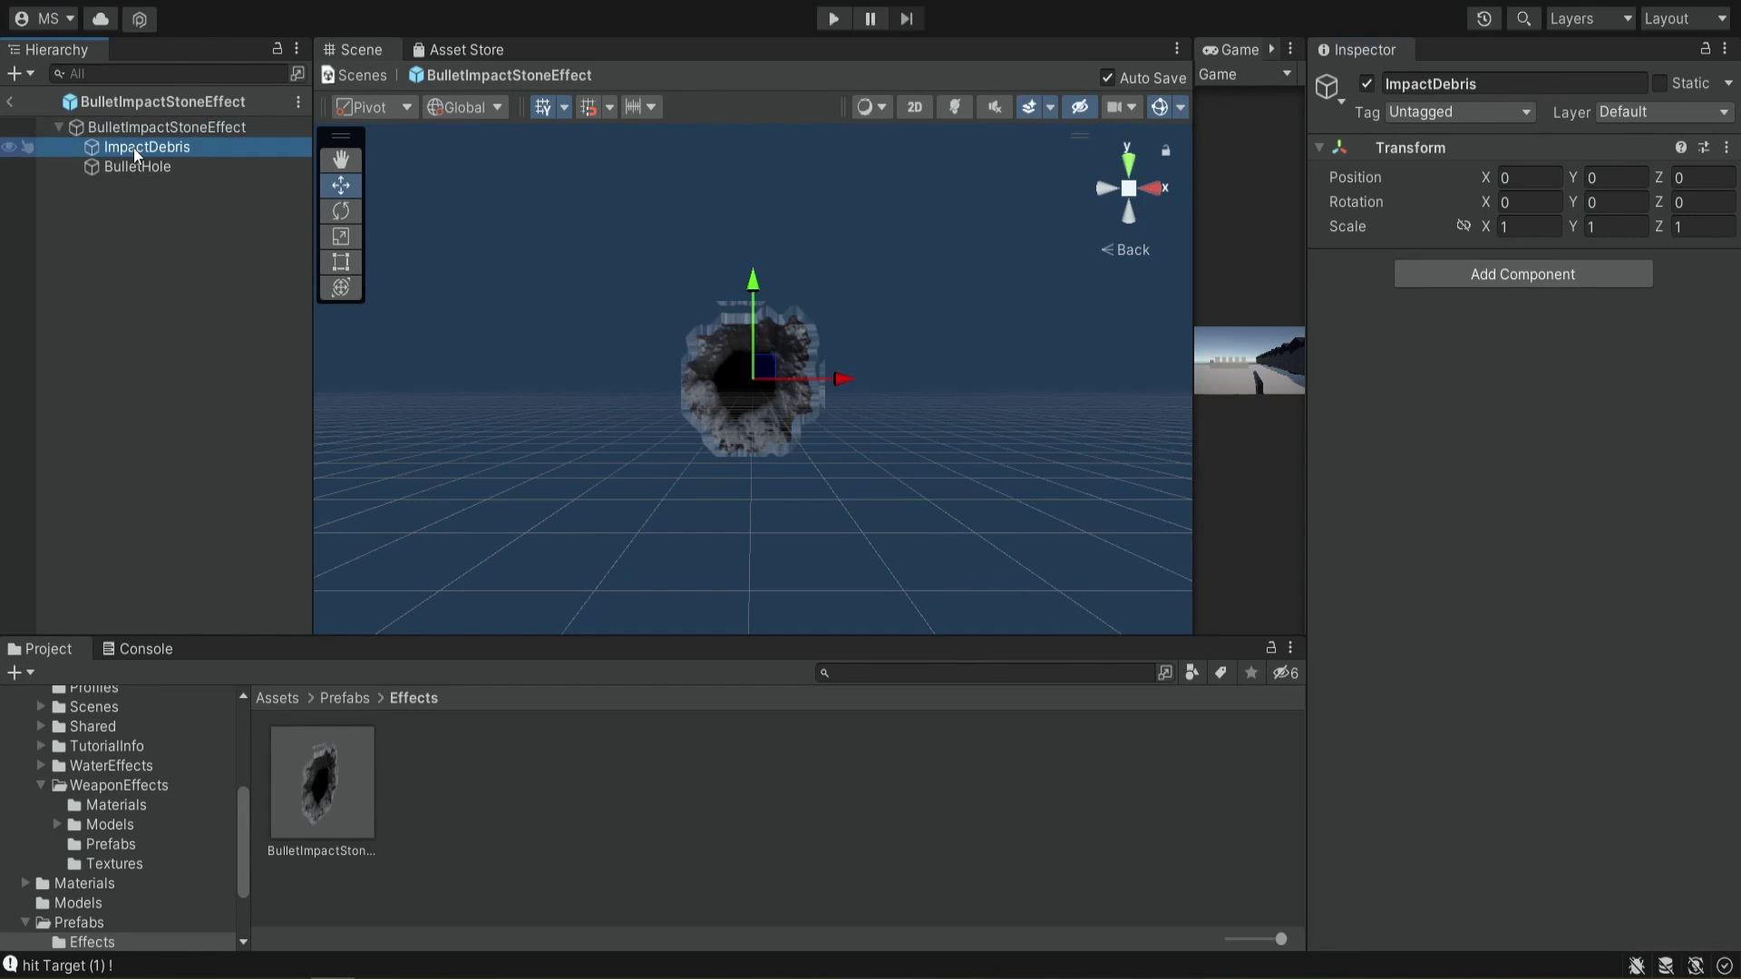
click(1726, 148)
mouse_move(1625, 327)
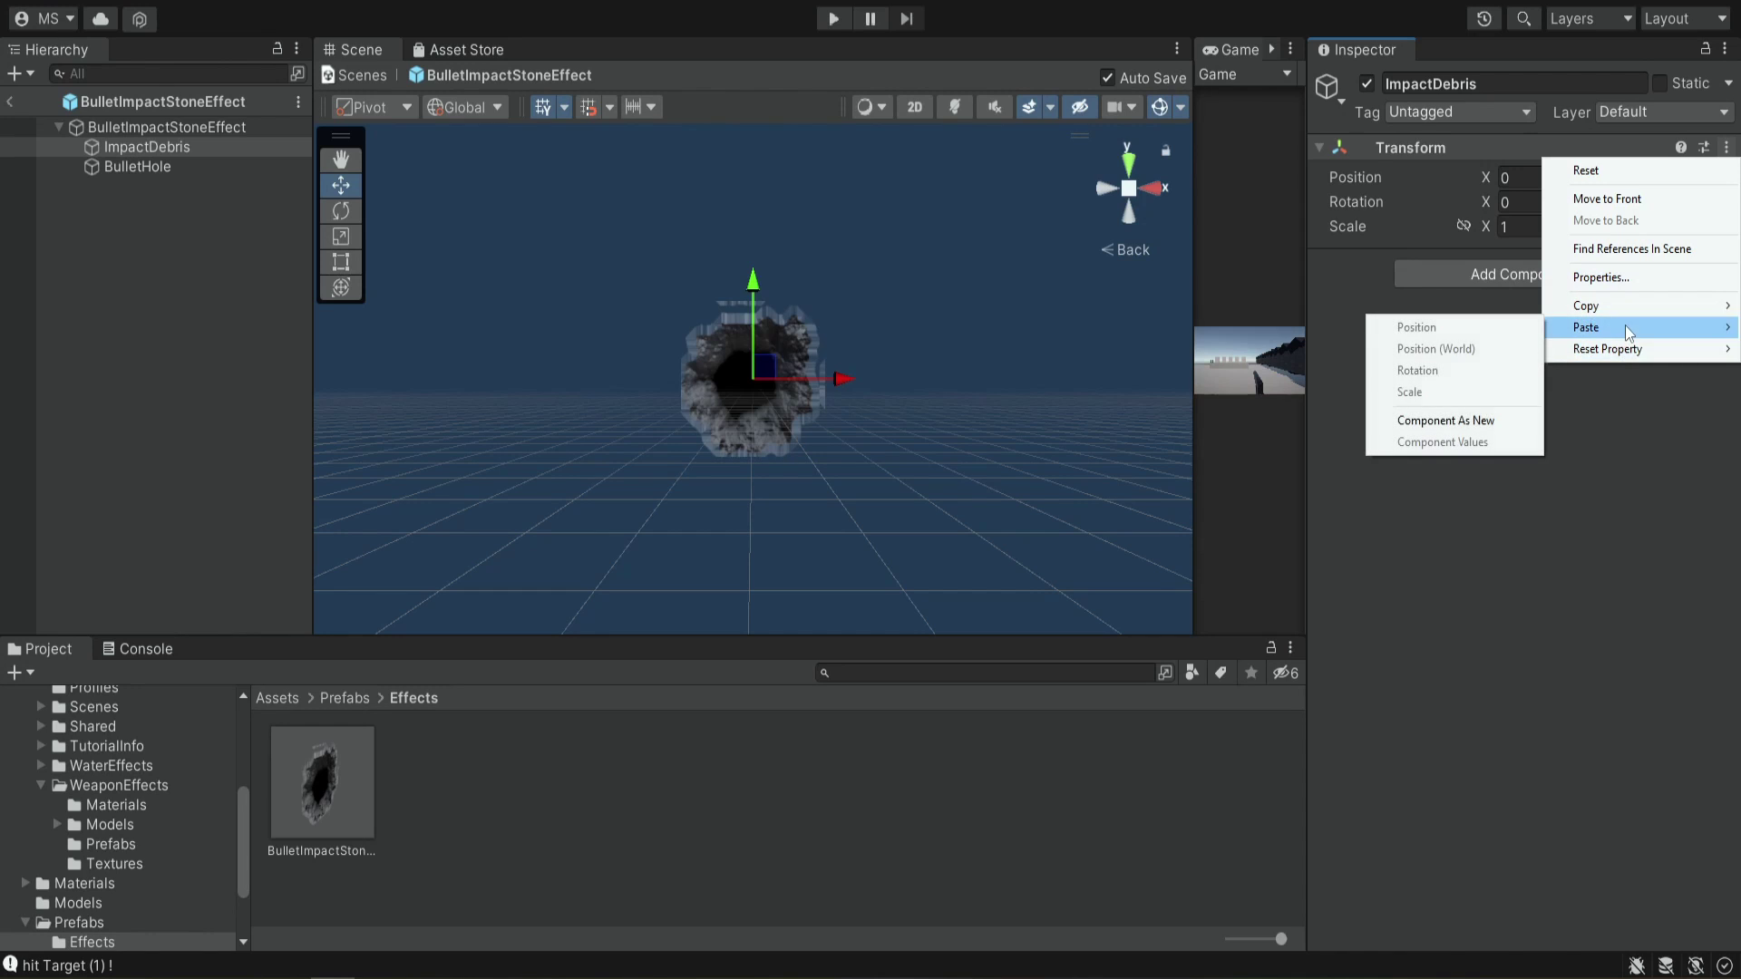
click(1445, 420)
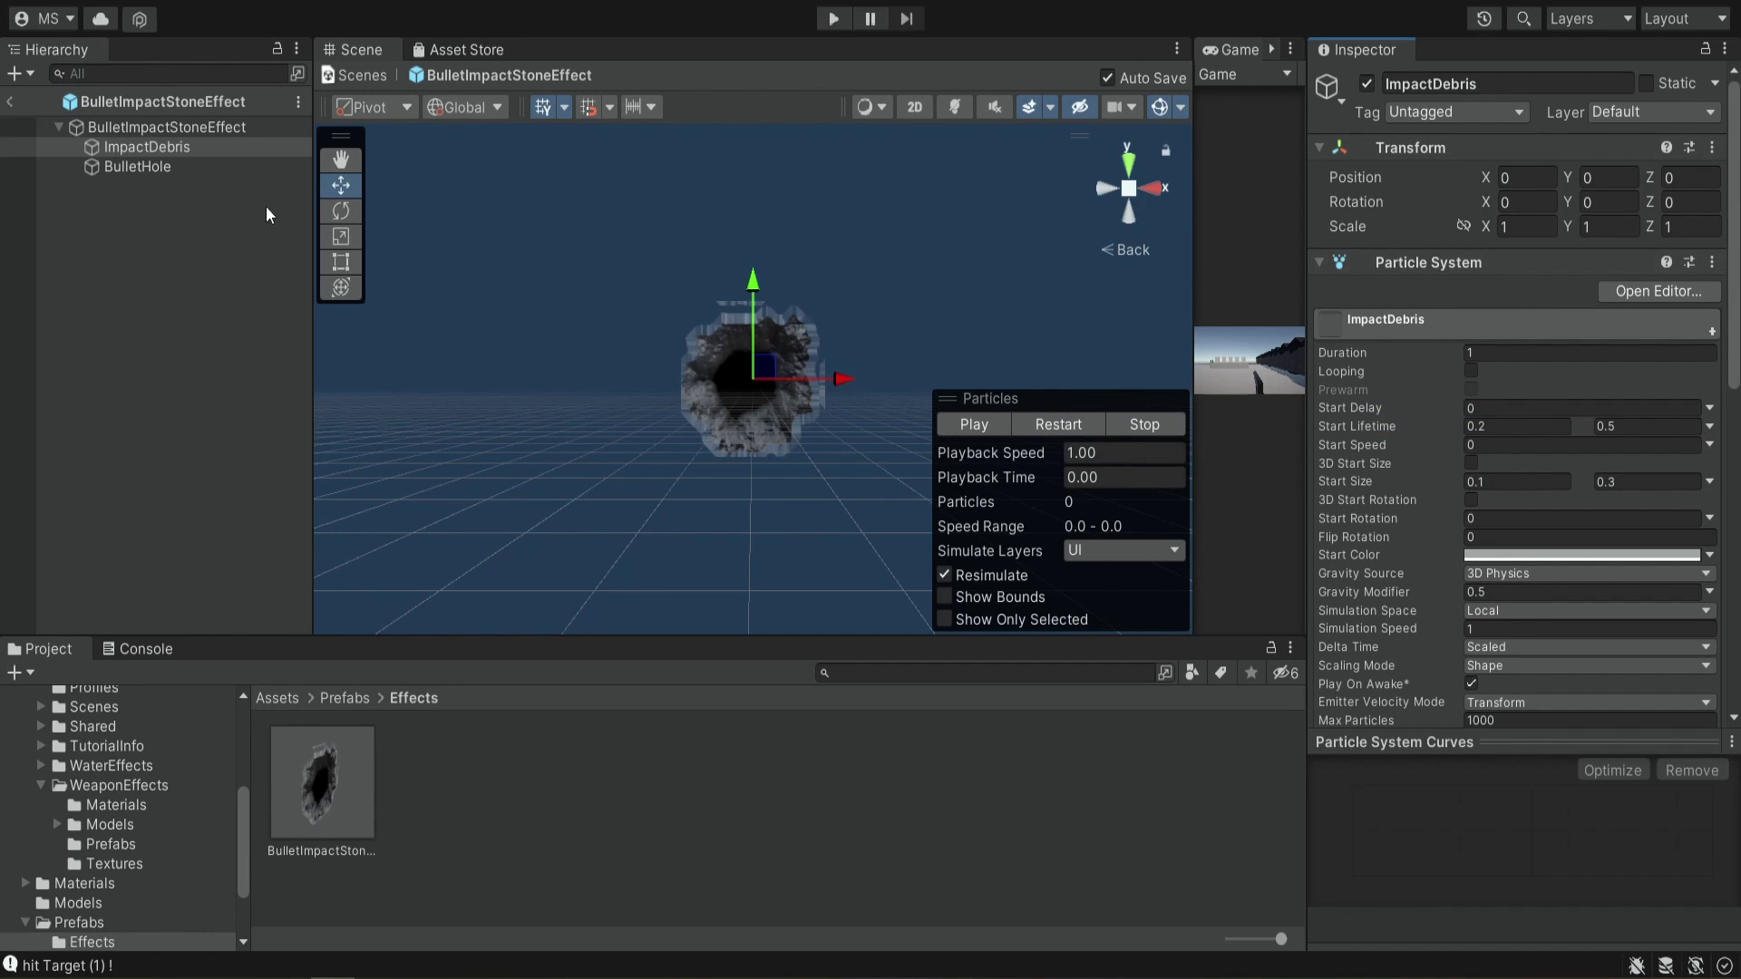
Remove the Particle System component from the BulletImpactStoneEffect root object
click(193, 128)
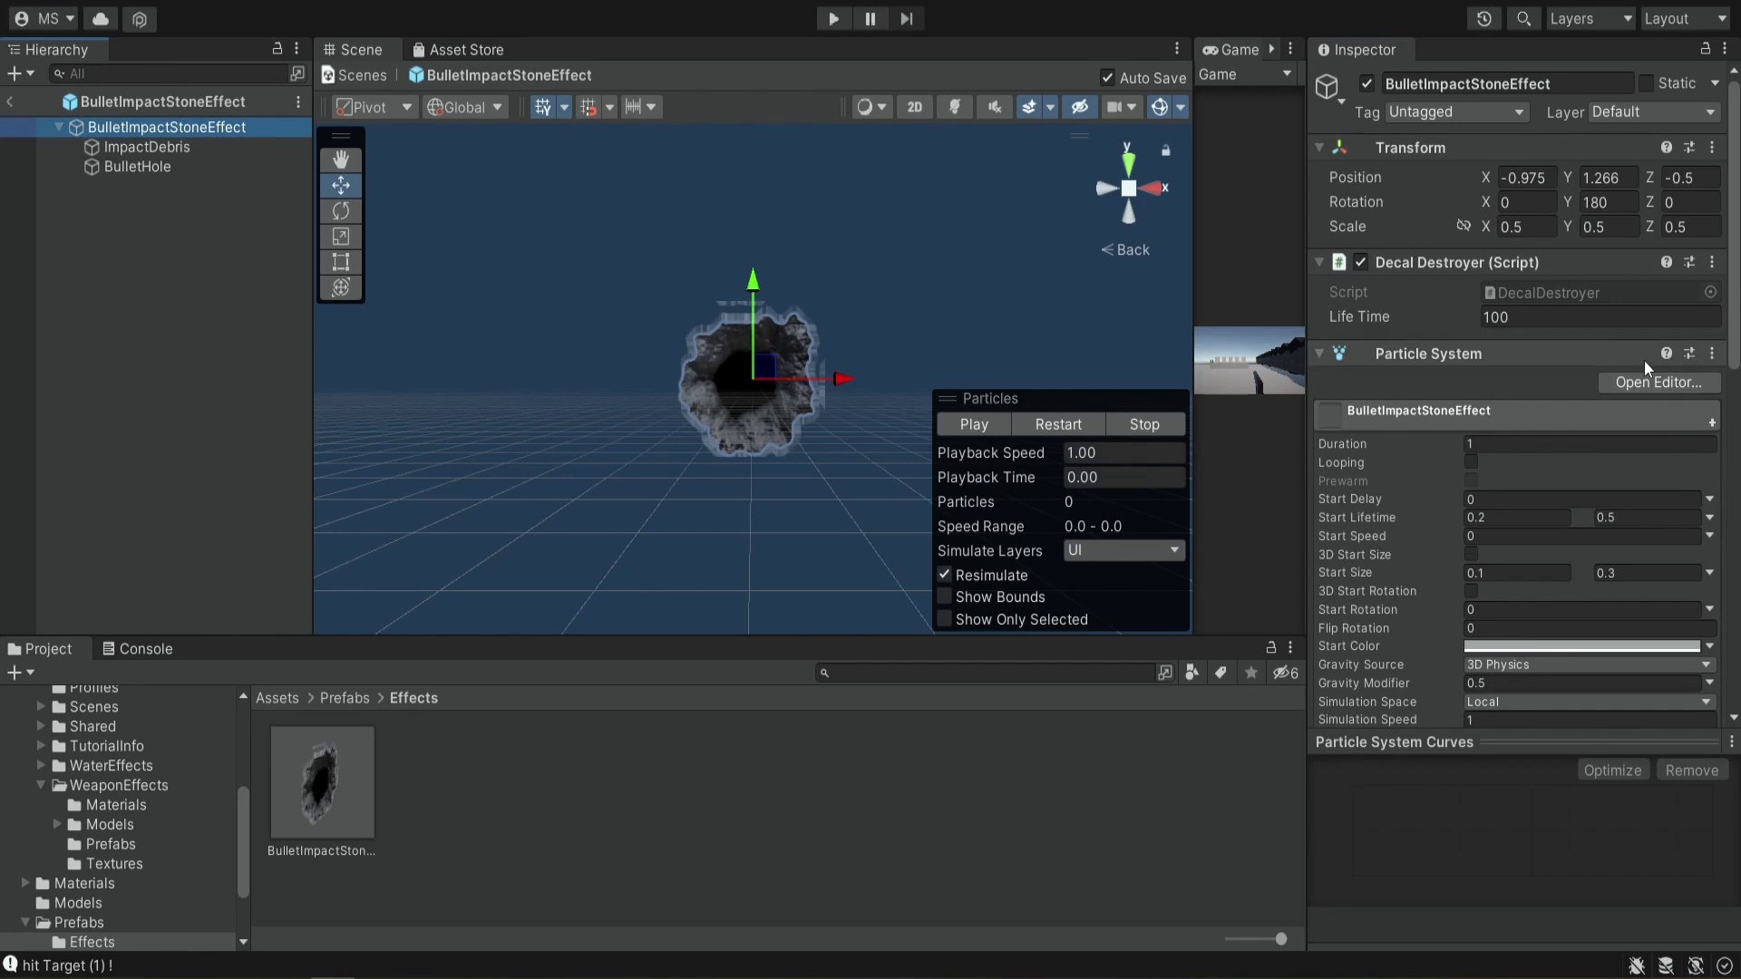
click(1712, 354)
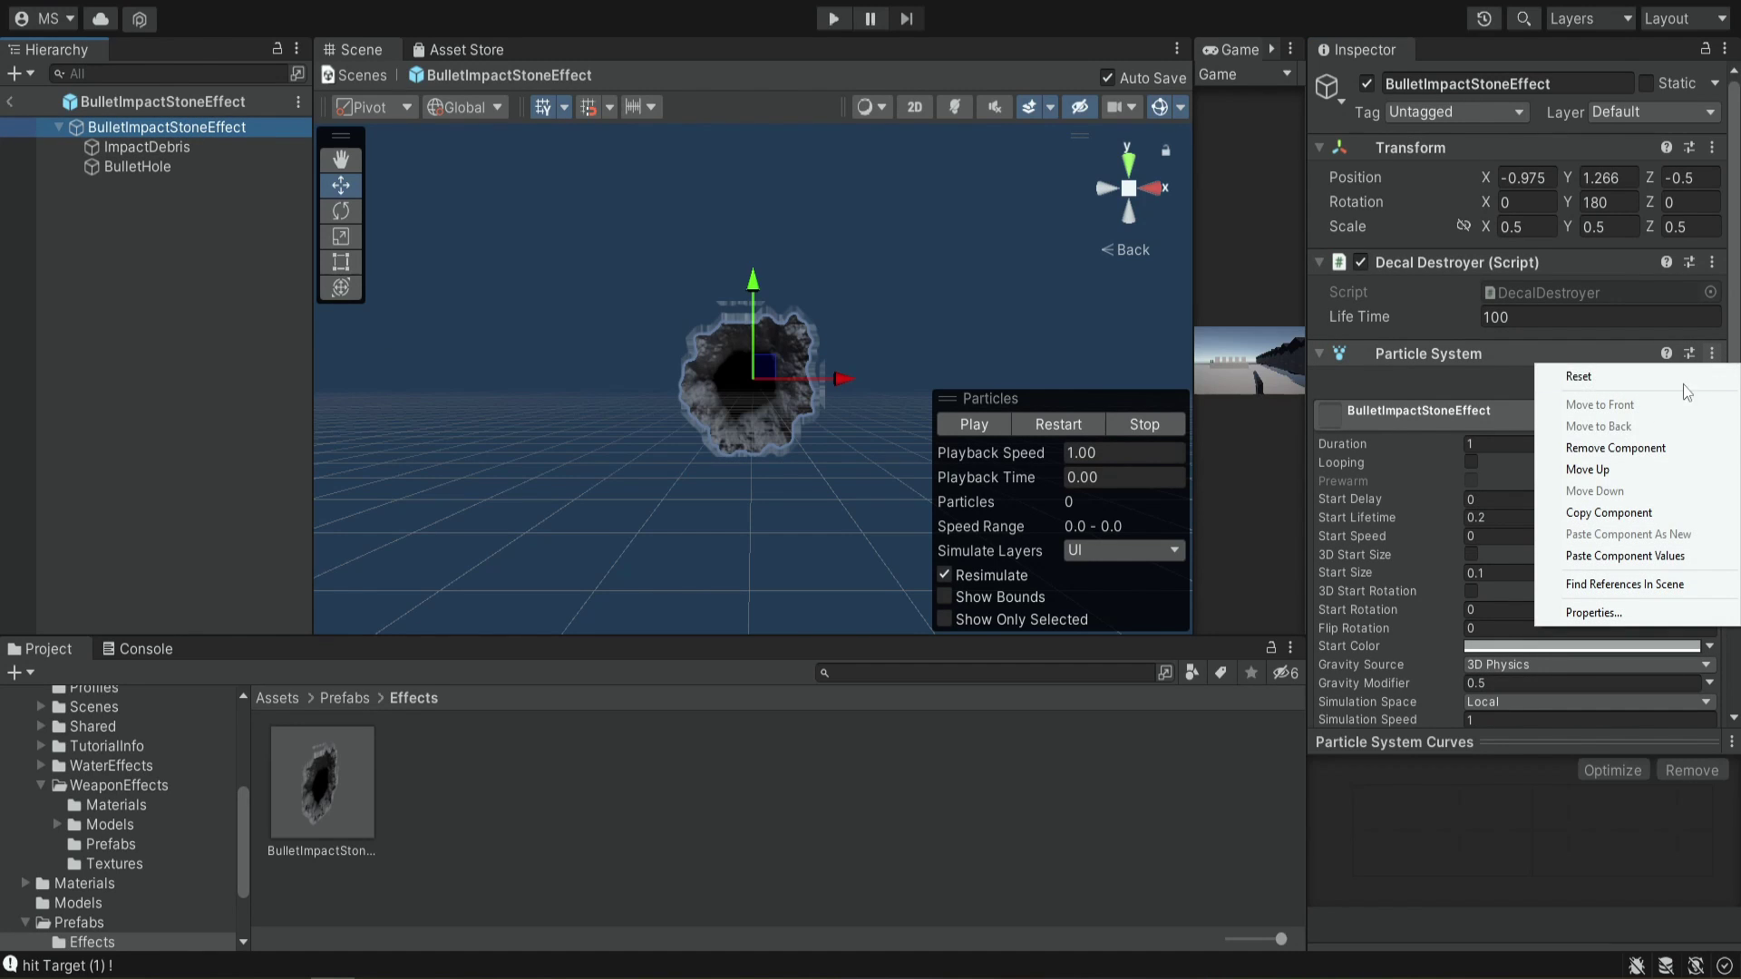
click(1636, 450)
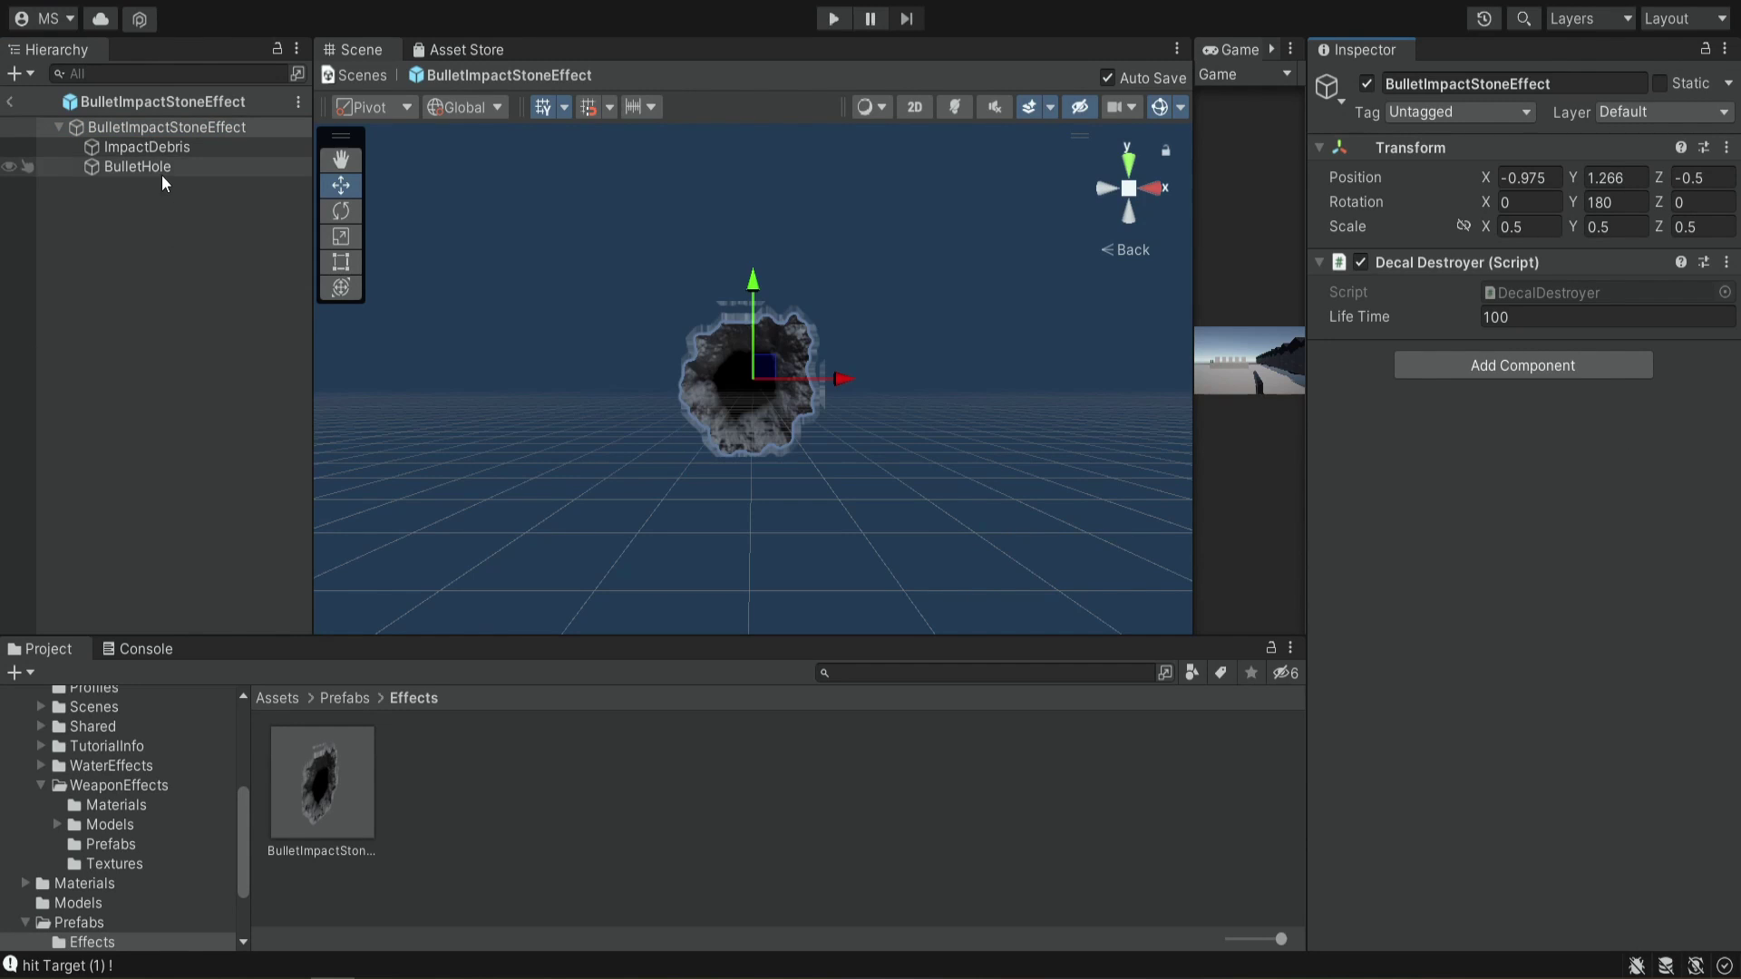
Deactivate the ImpactDebris object in the prefab and check the components of BulletHole
click(152, 148)
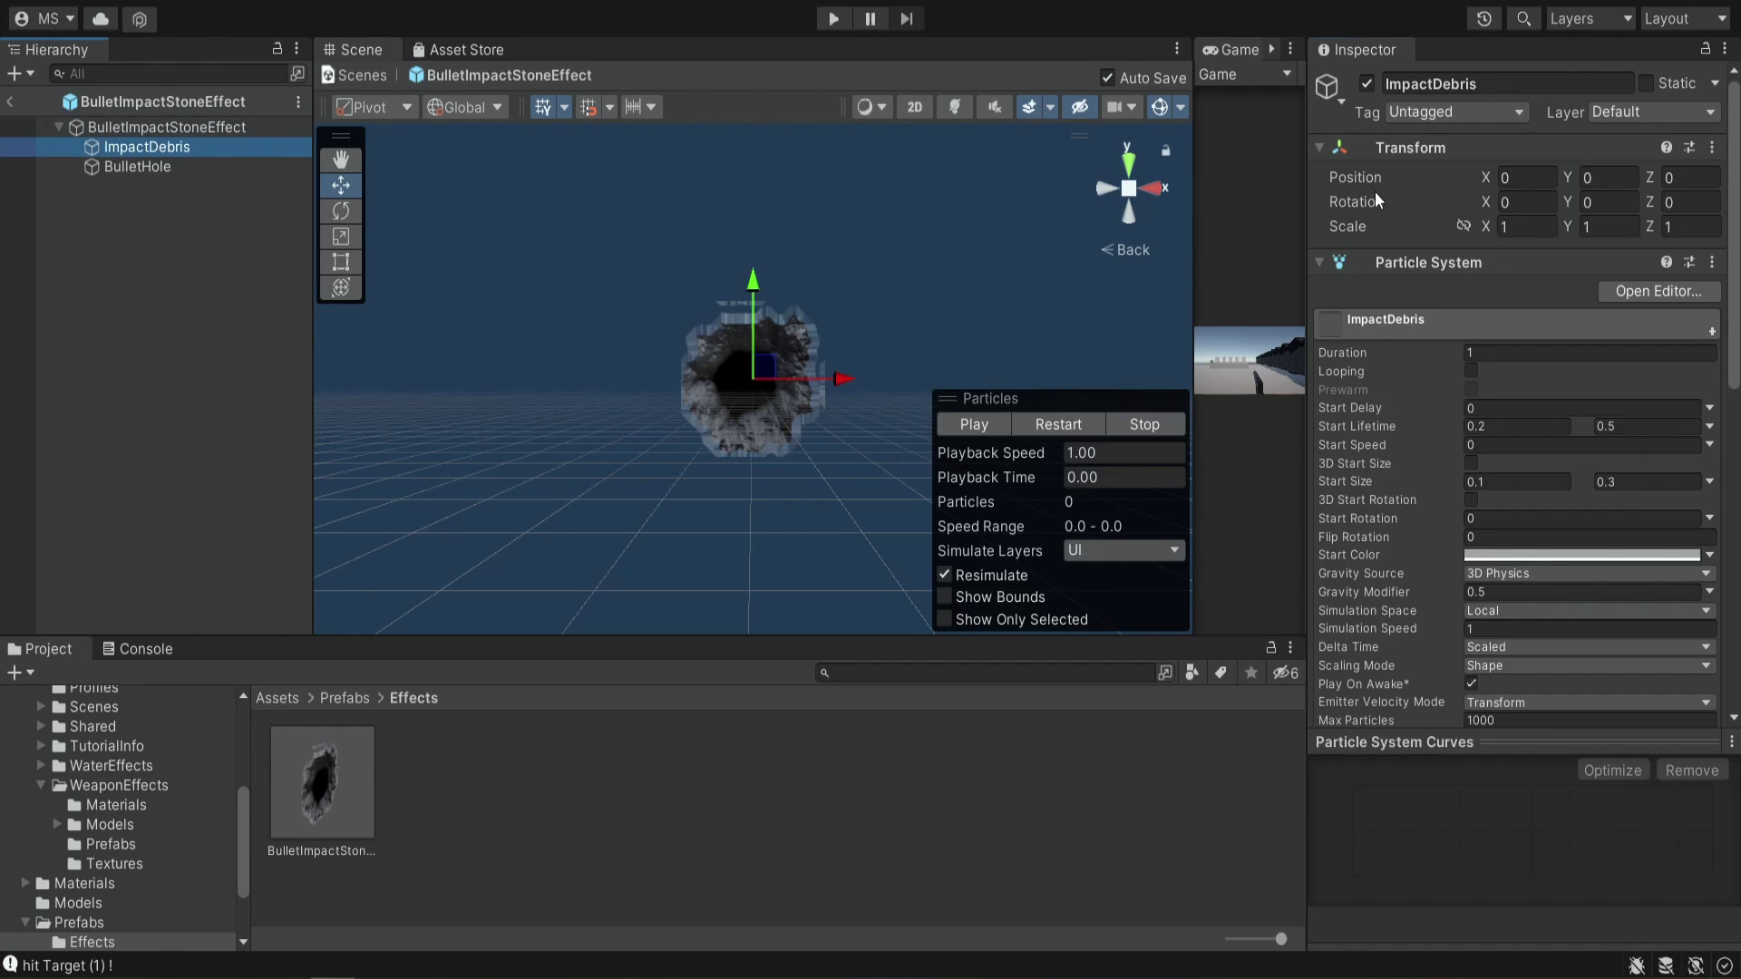
click(1366, 84)
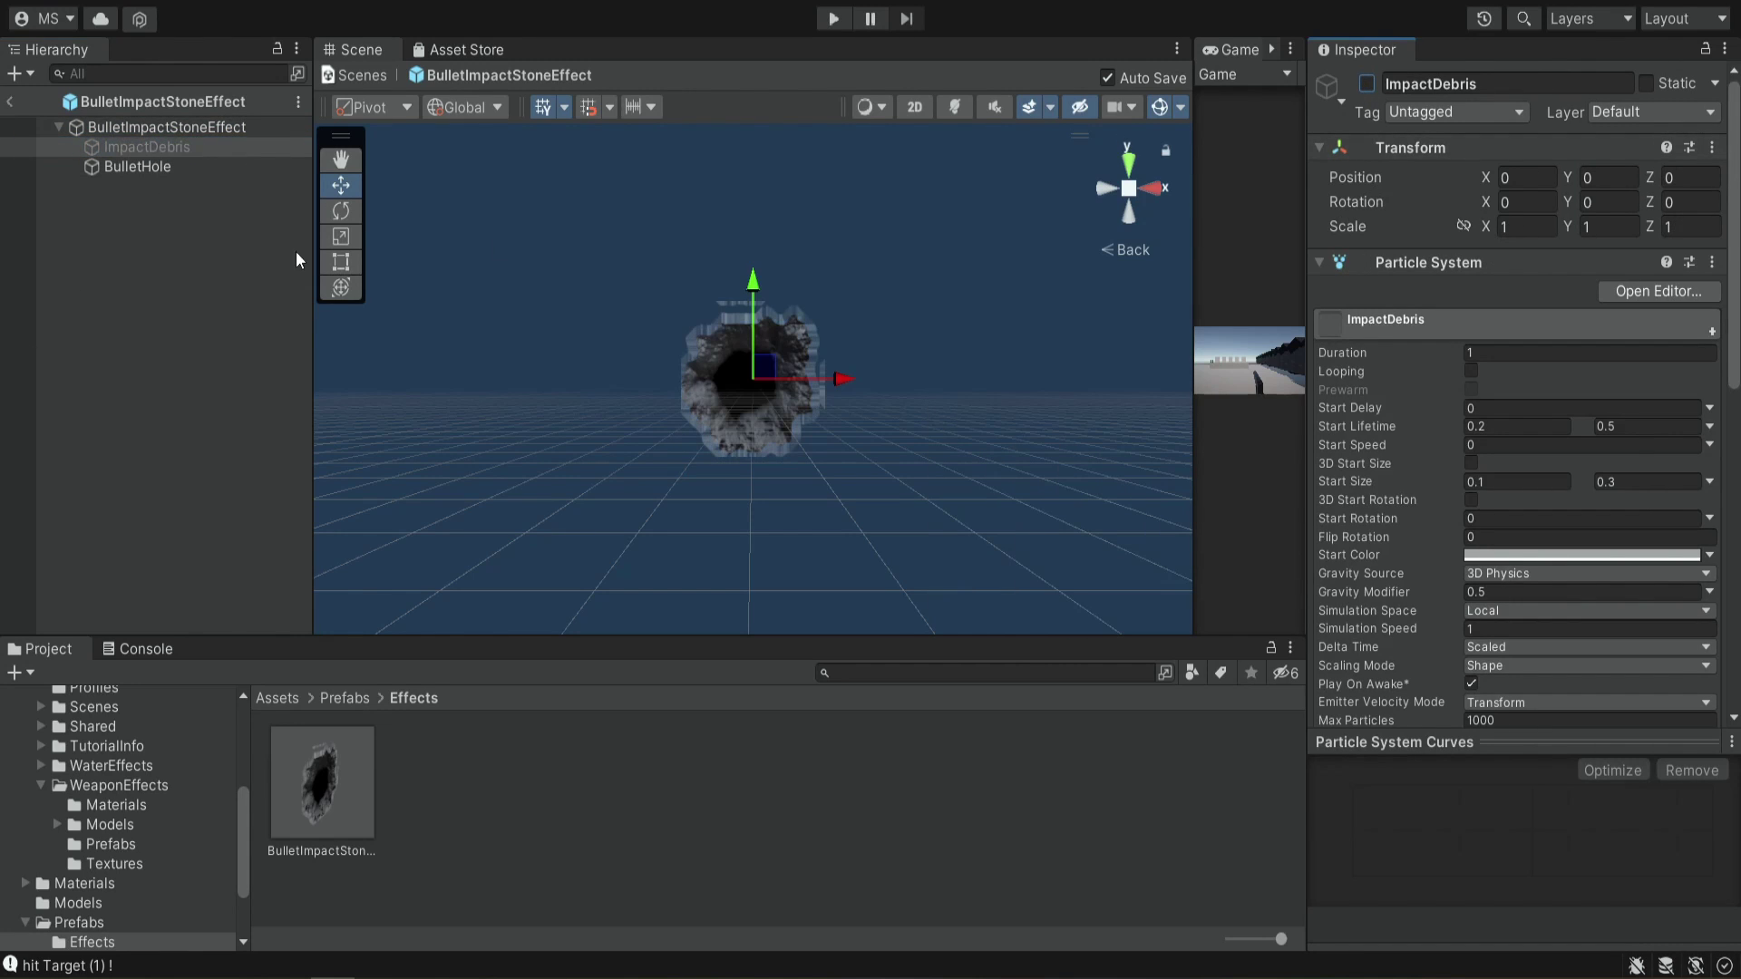
click(146, 169)
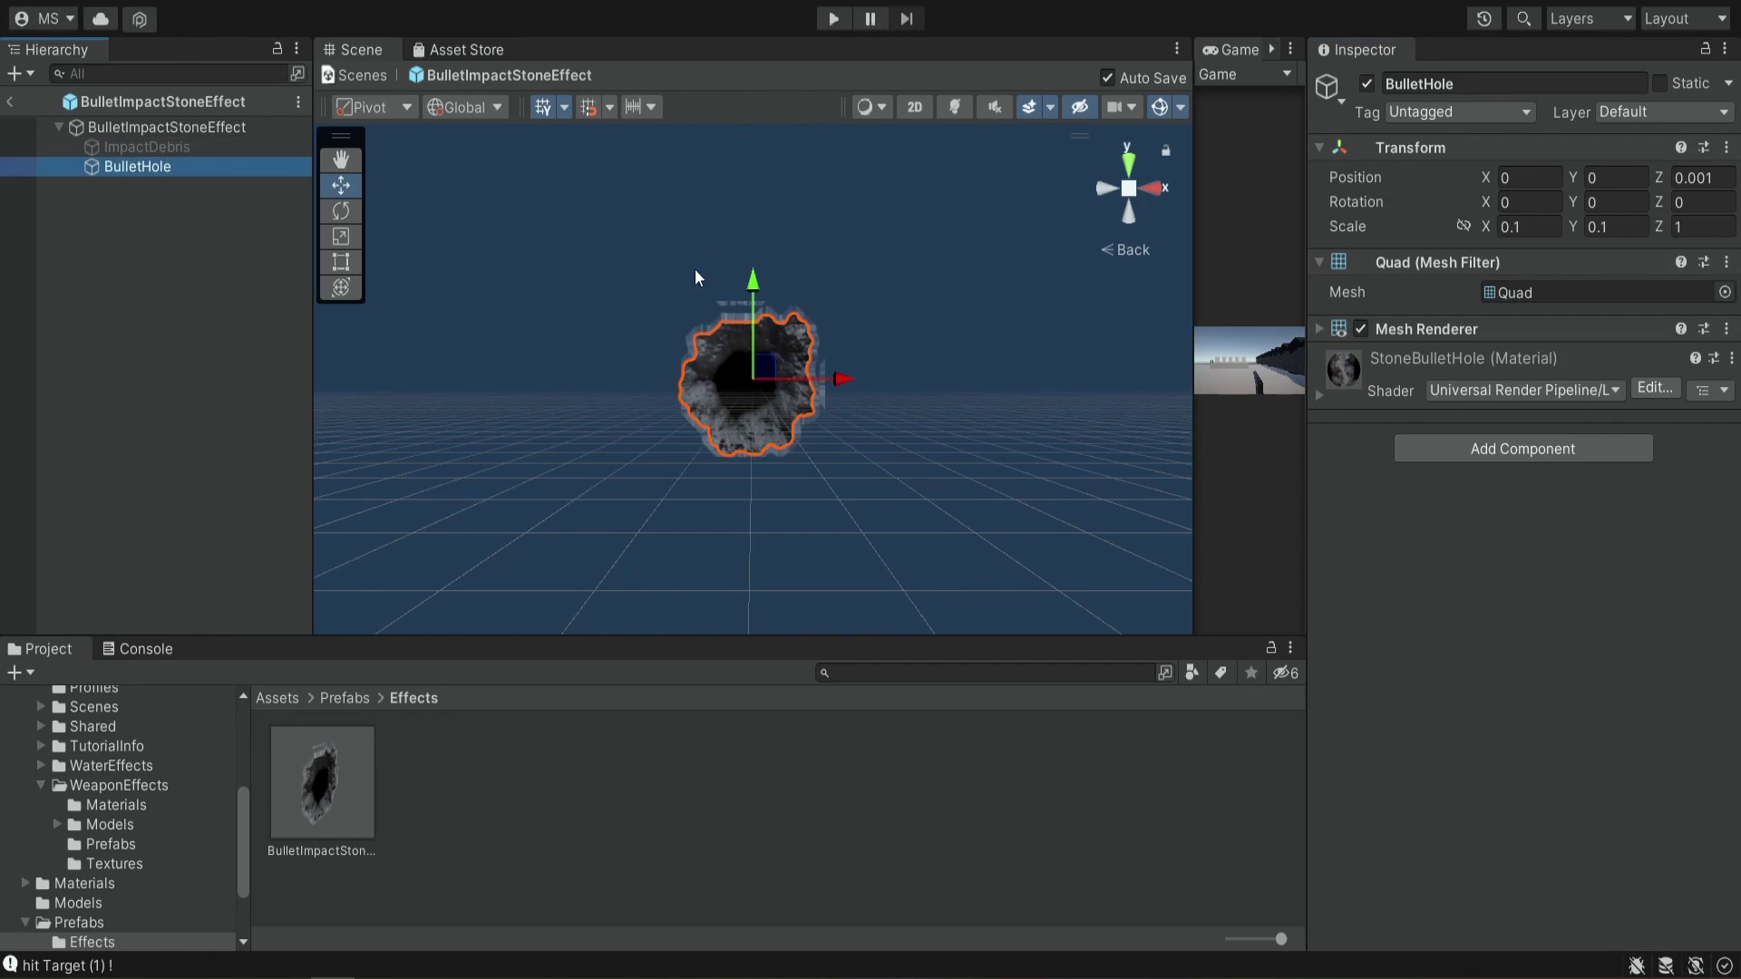
Switch the whole BulletImpactStoneEffect root object off and back on to compare its effect on the child objects
click(149, 135)
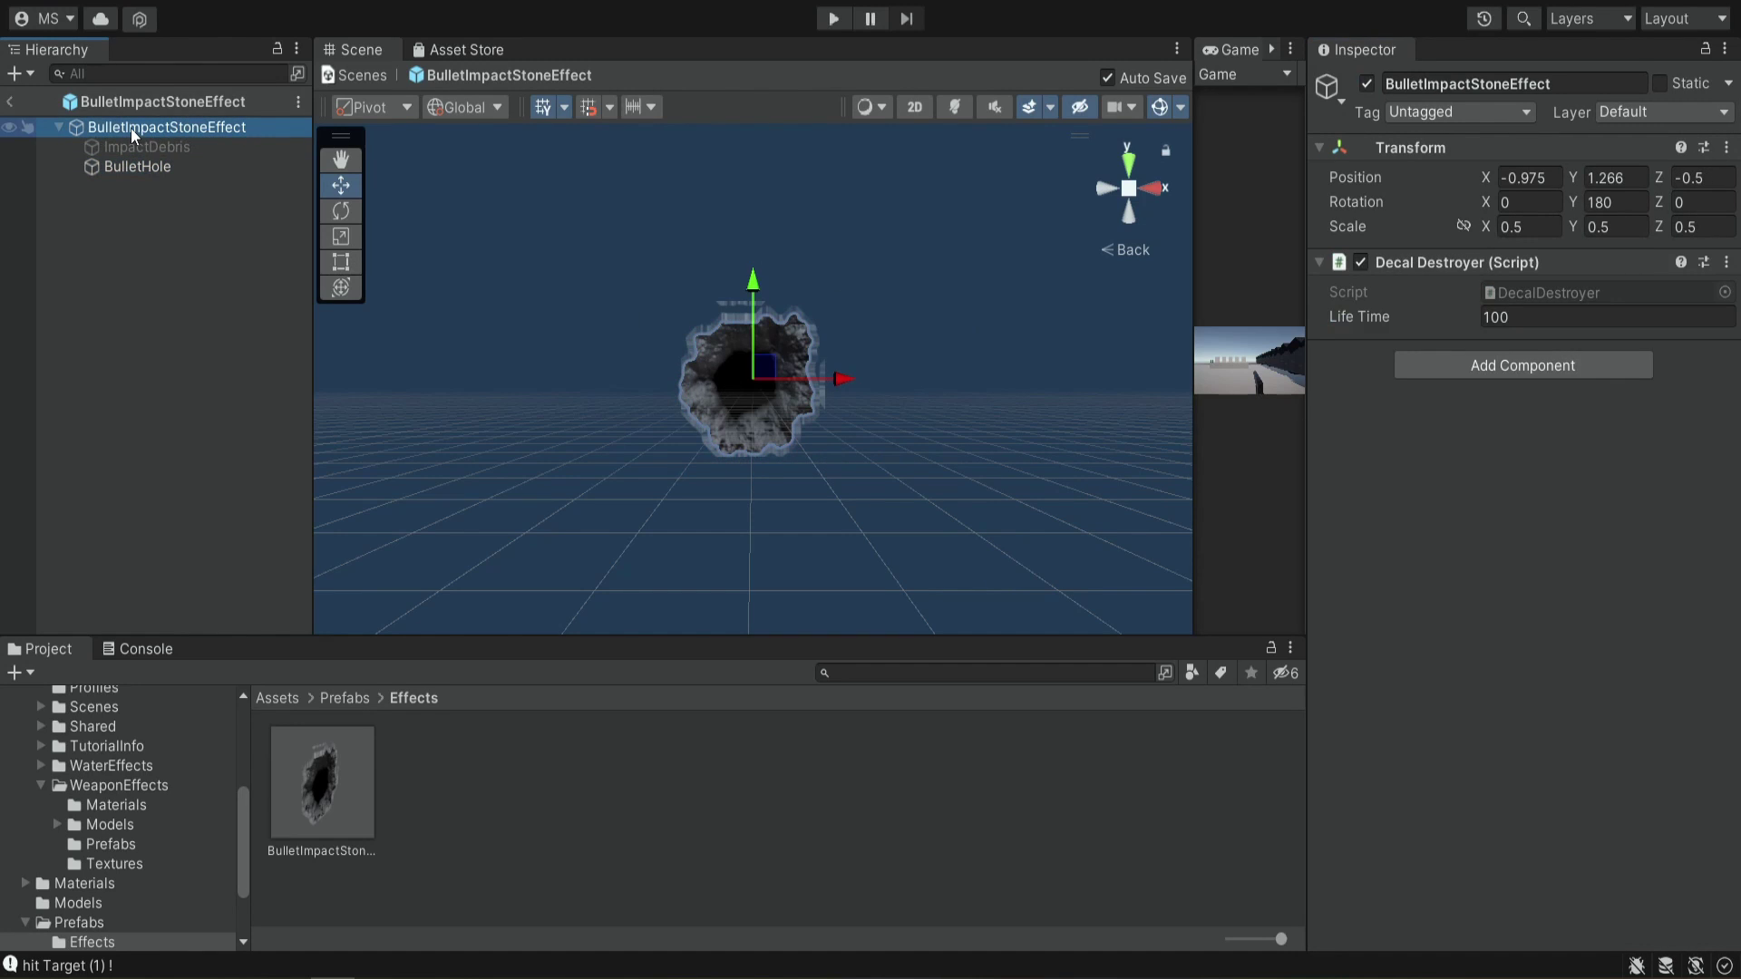
click(1366, 84)
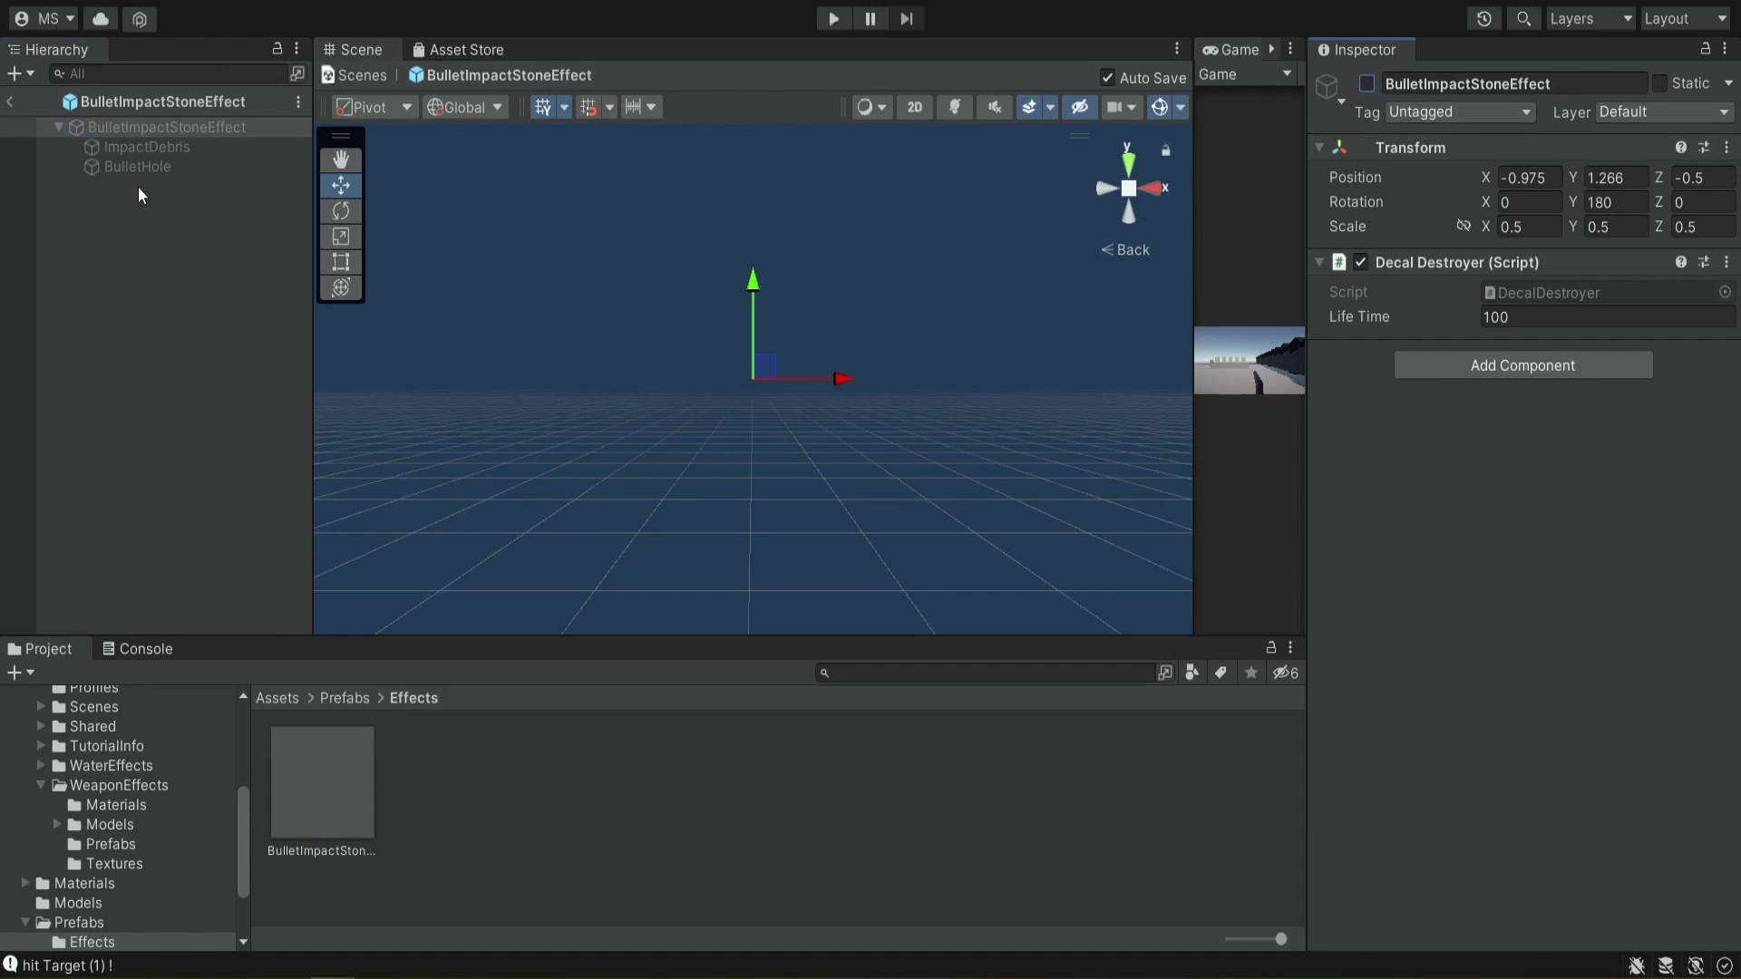
click(1366, 84)
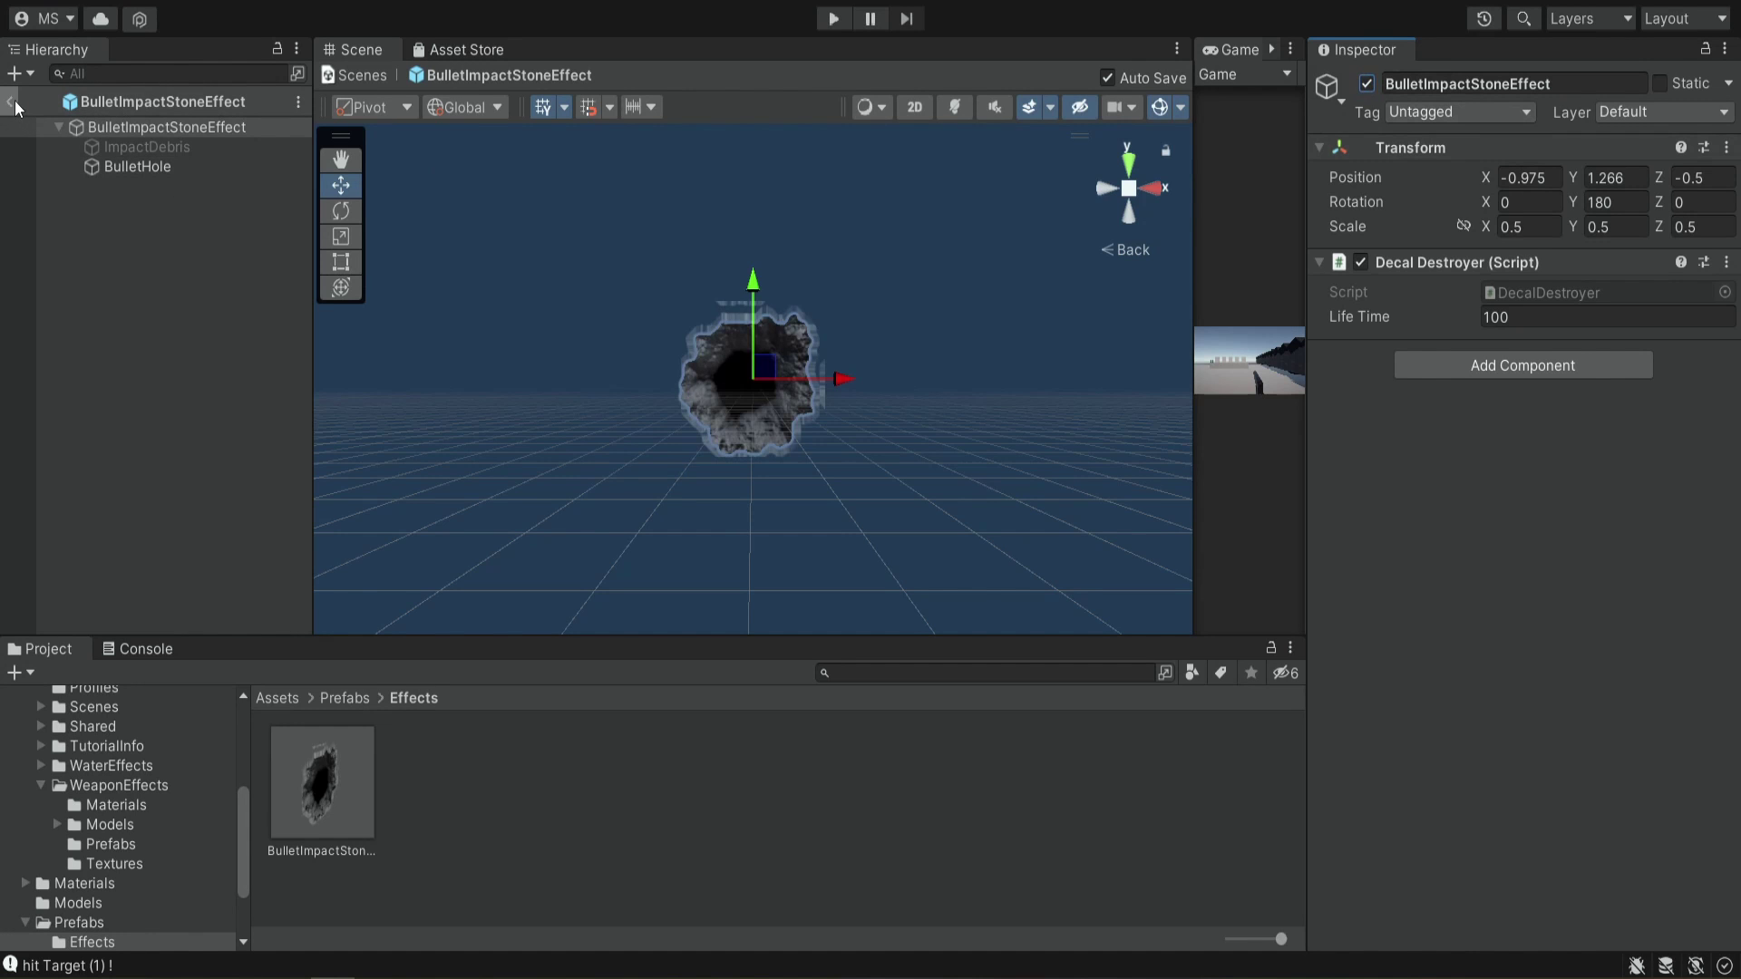
Run the game, fire several shots across the low wall below the white targets, and step back to view the impacts
key(ctrl+p)
key(w)
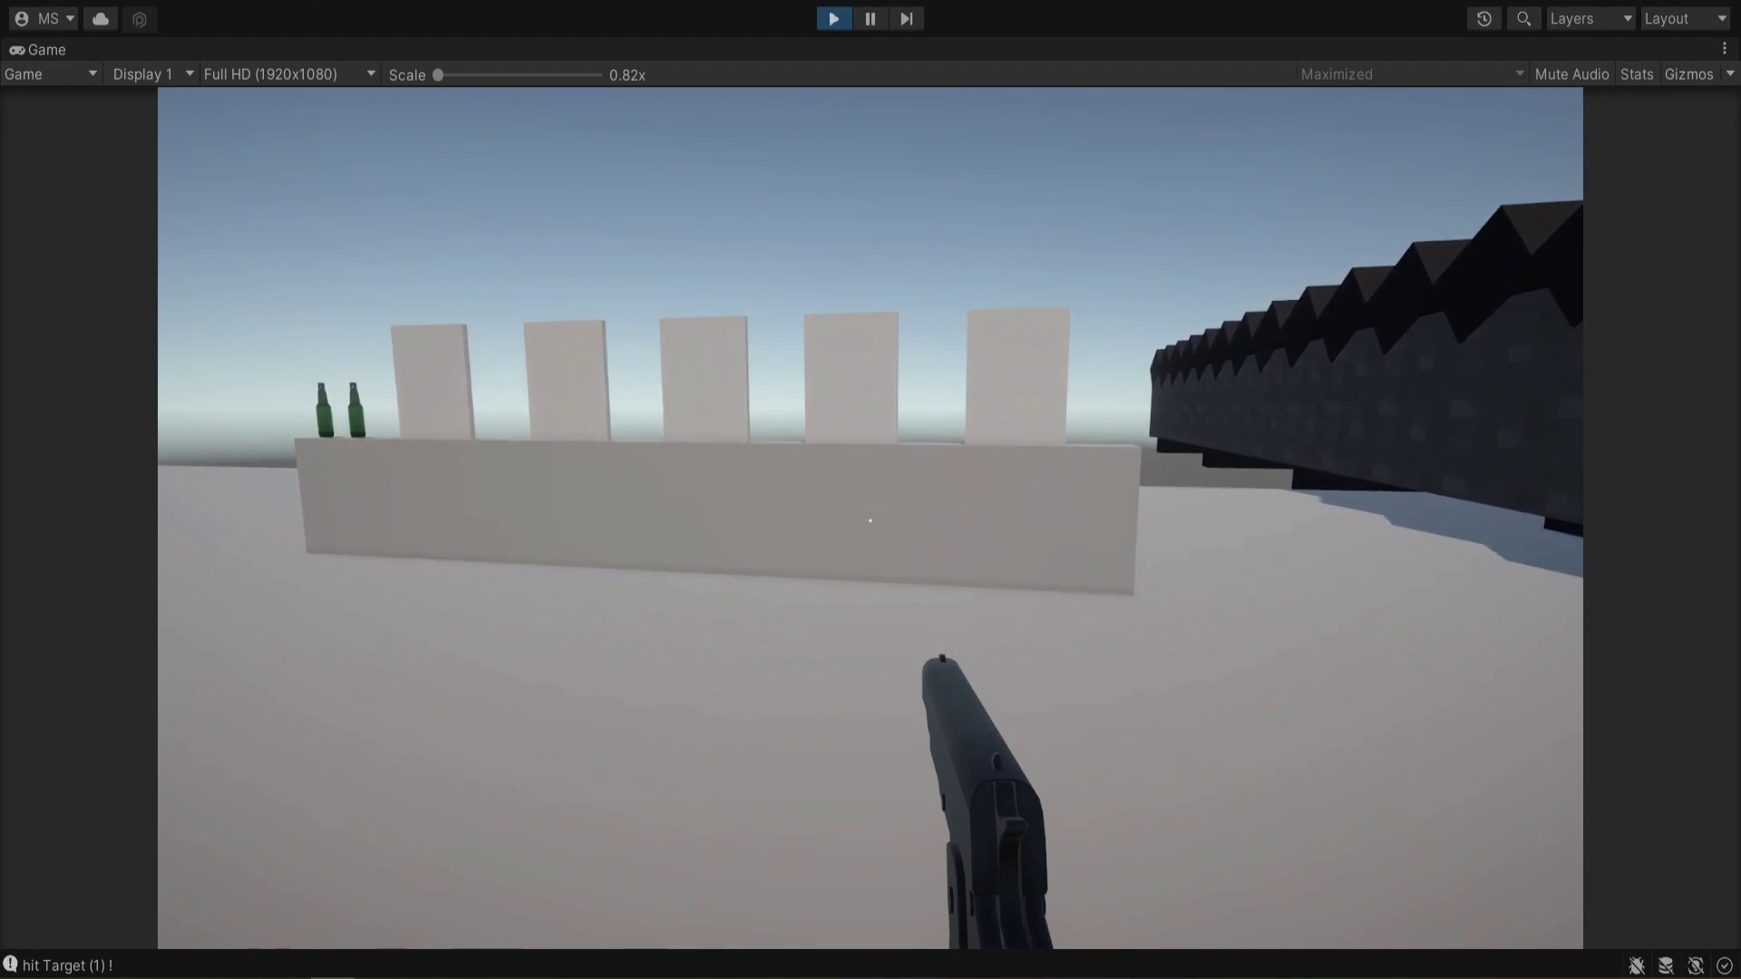
click(870, 517)
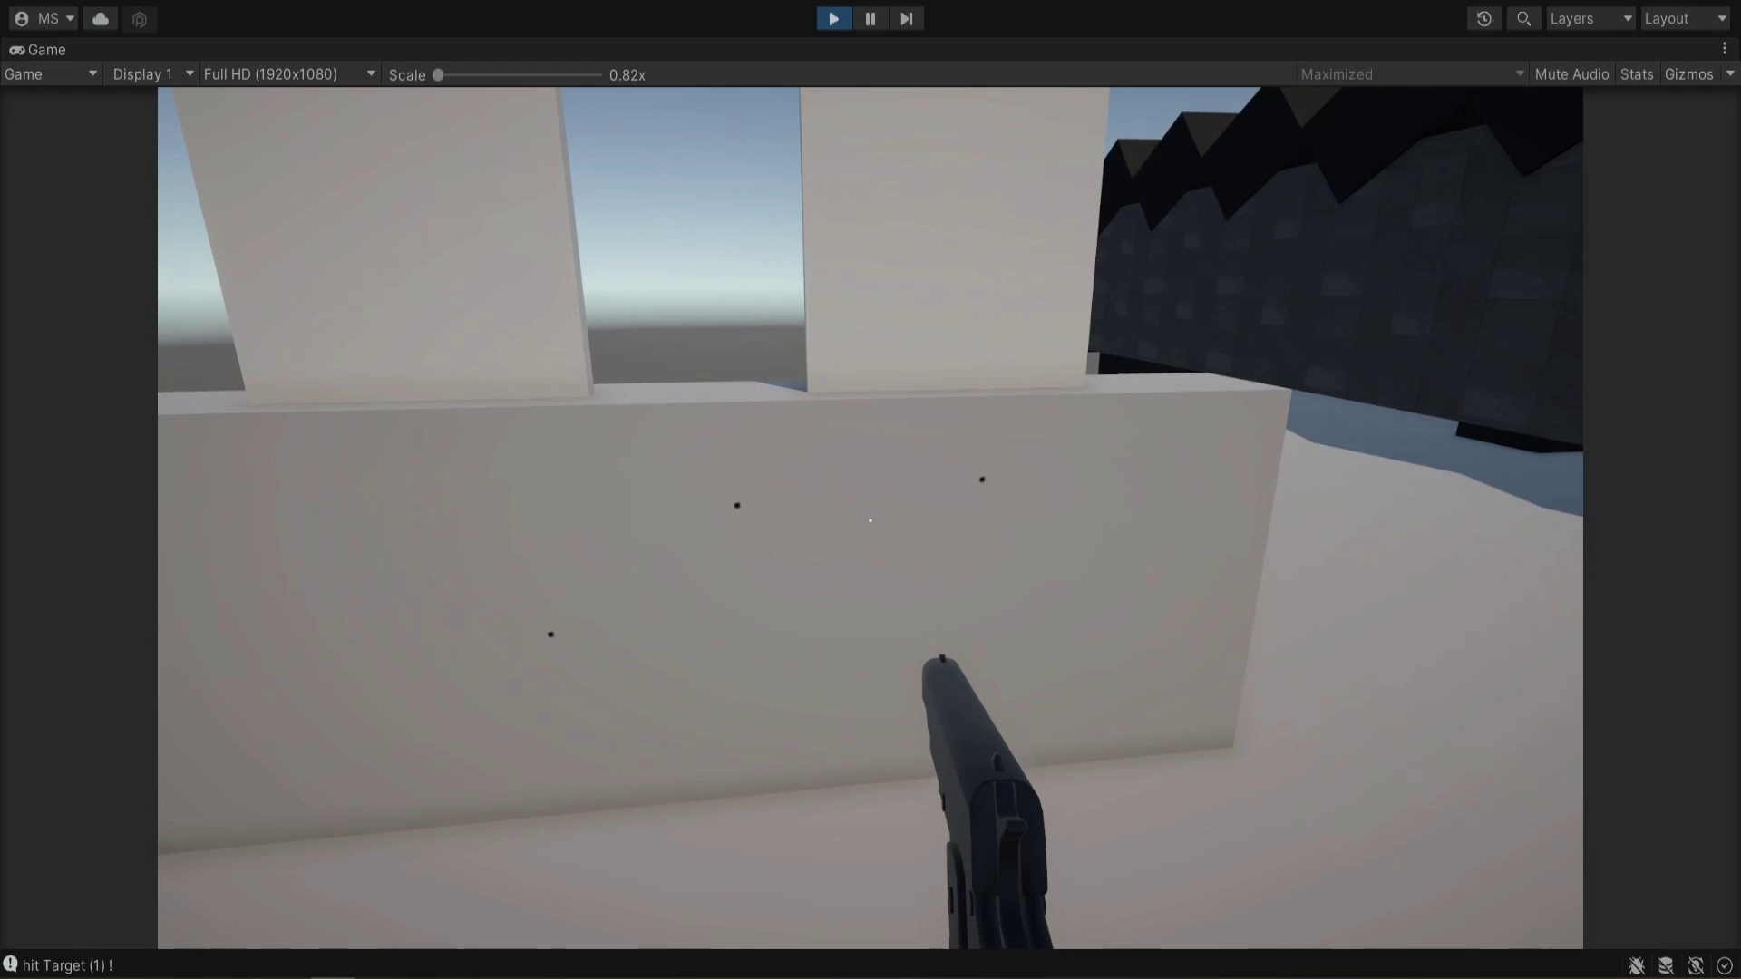
click(870, 517)
key(a)
click(871, 520)
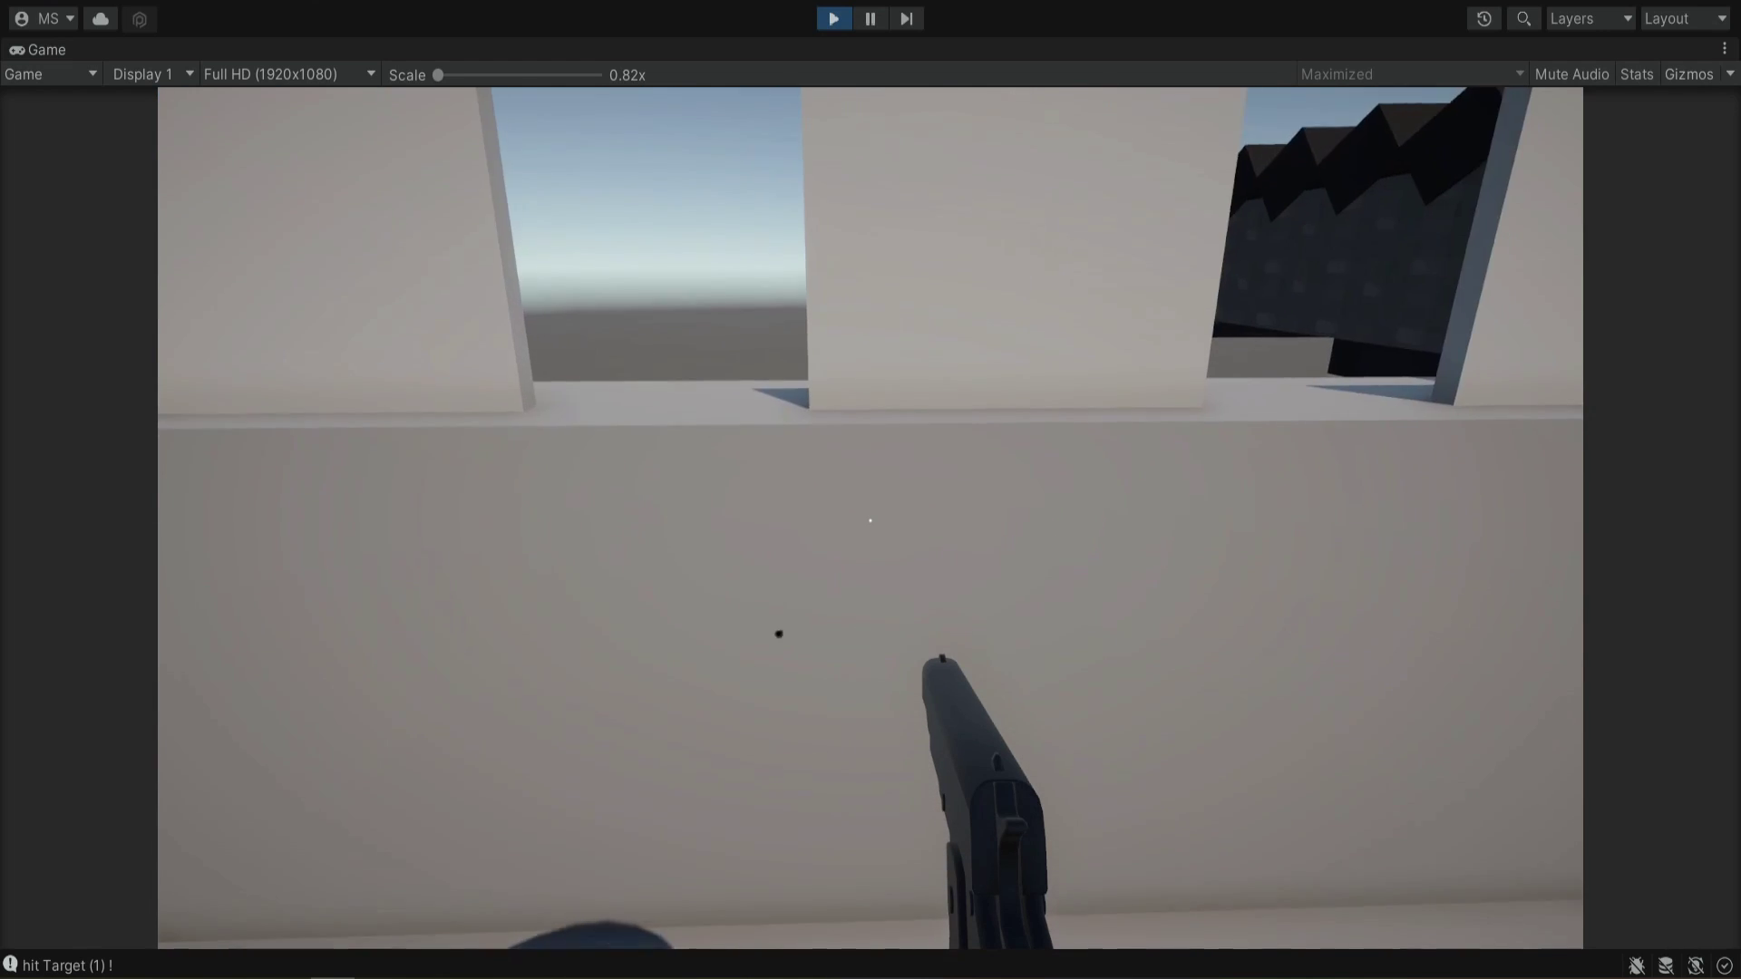
click(870, 520)
key(s)
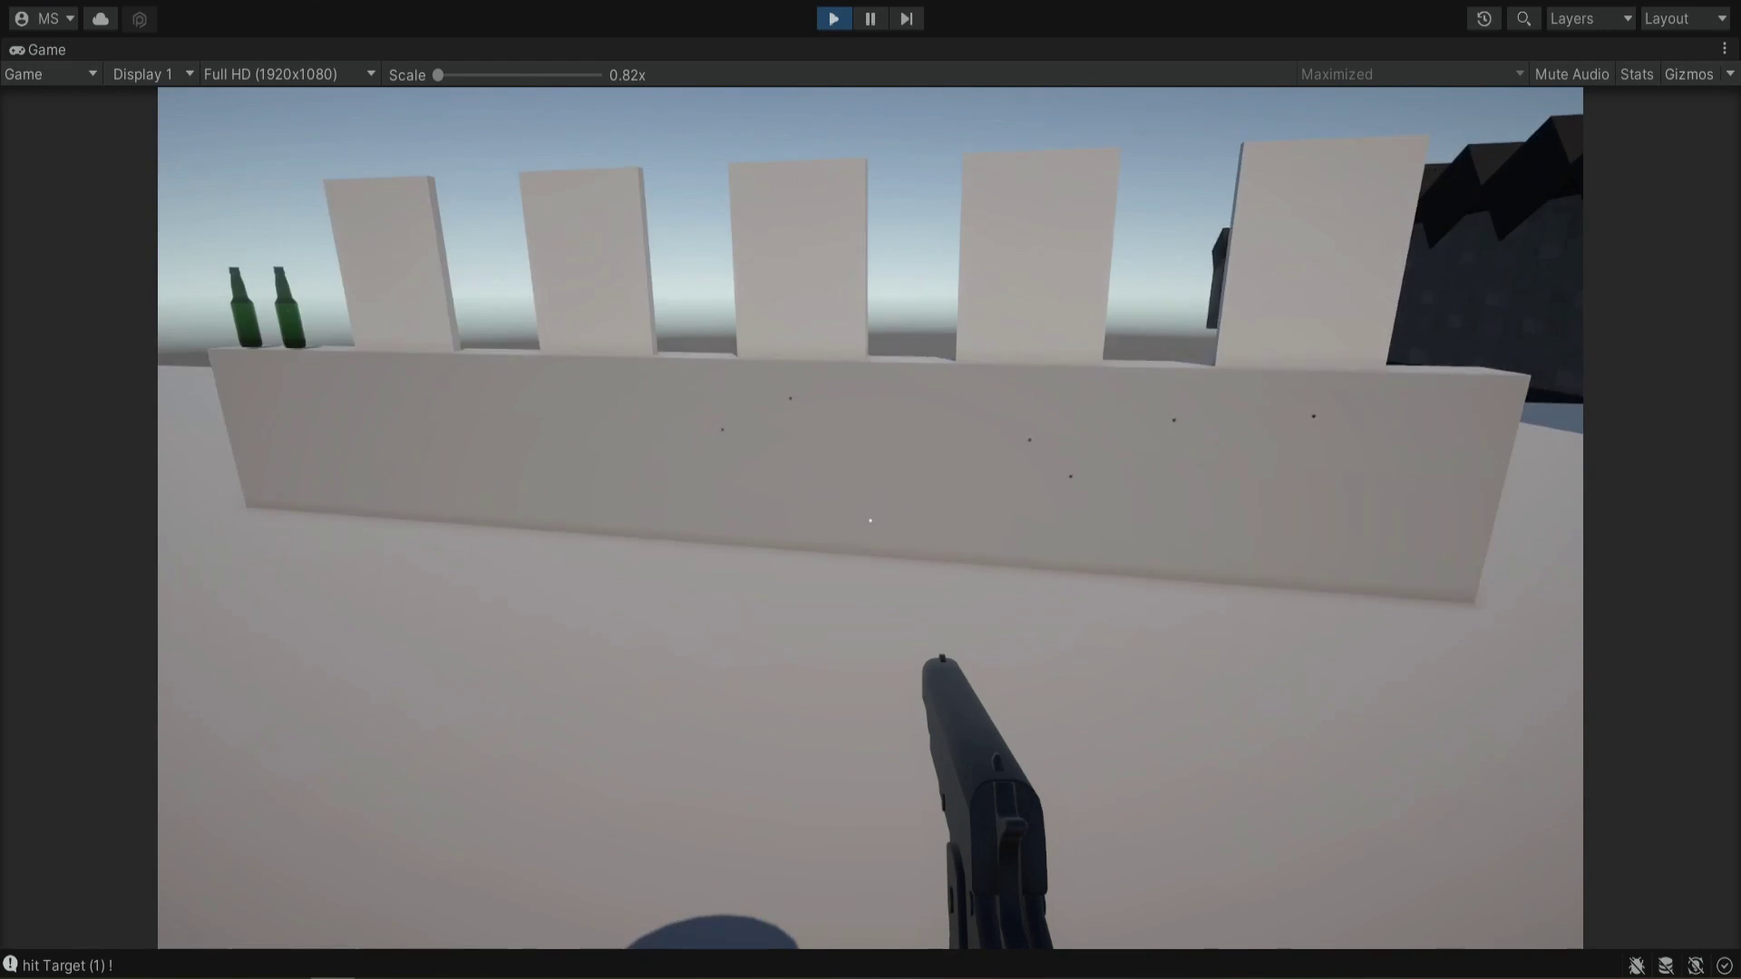
Walk around the shooting range building and go in through the open door to the booths
key(w)
key(w)
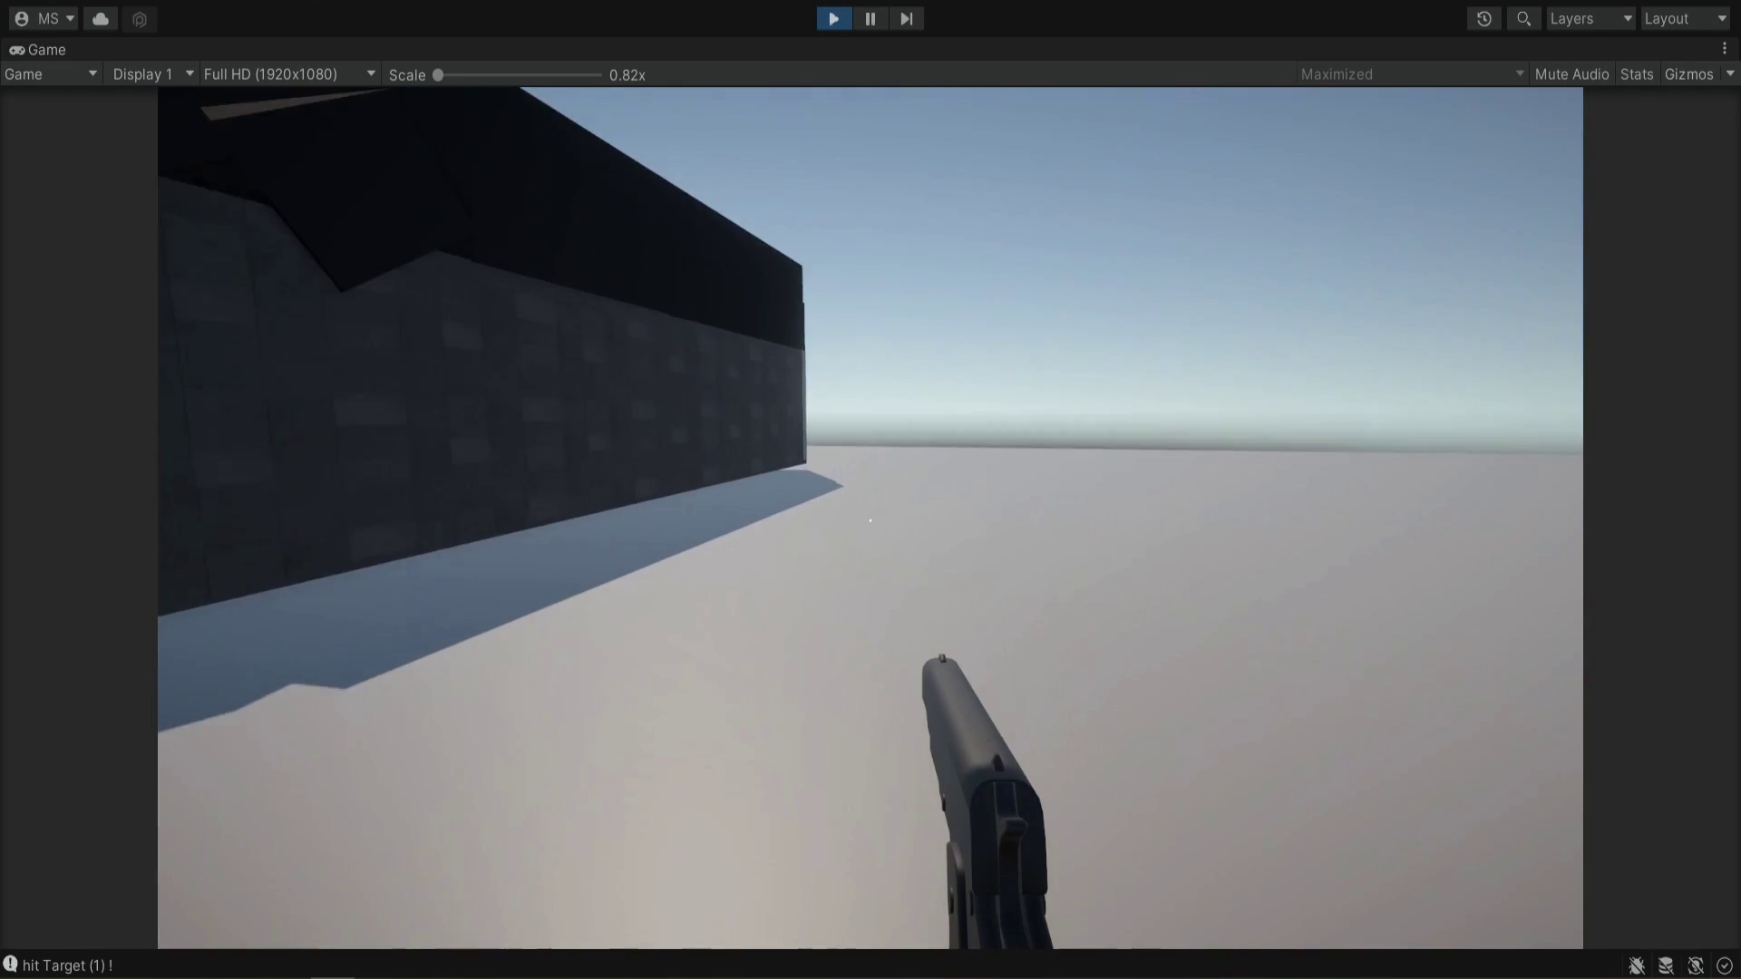
key(w)
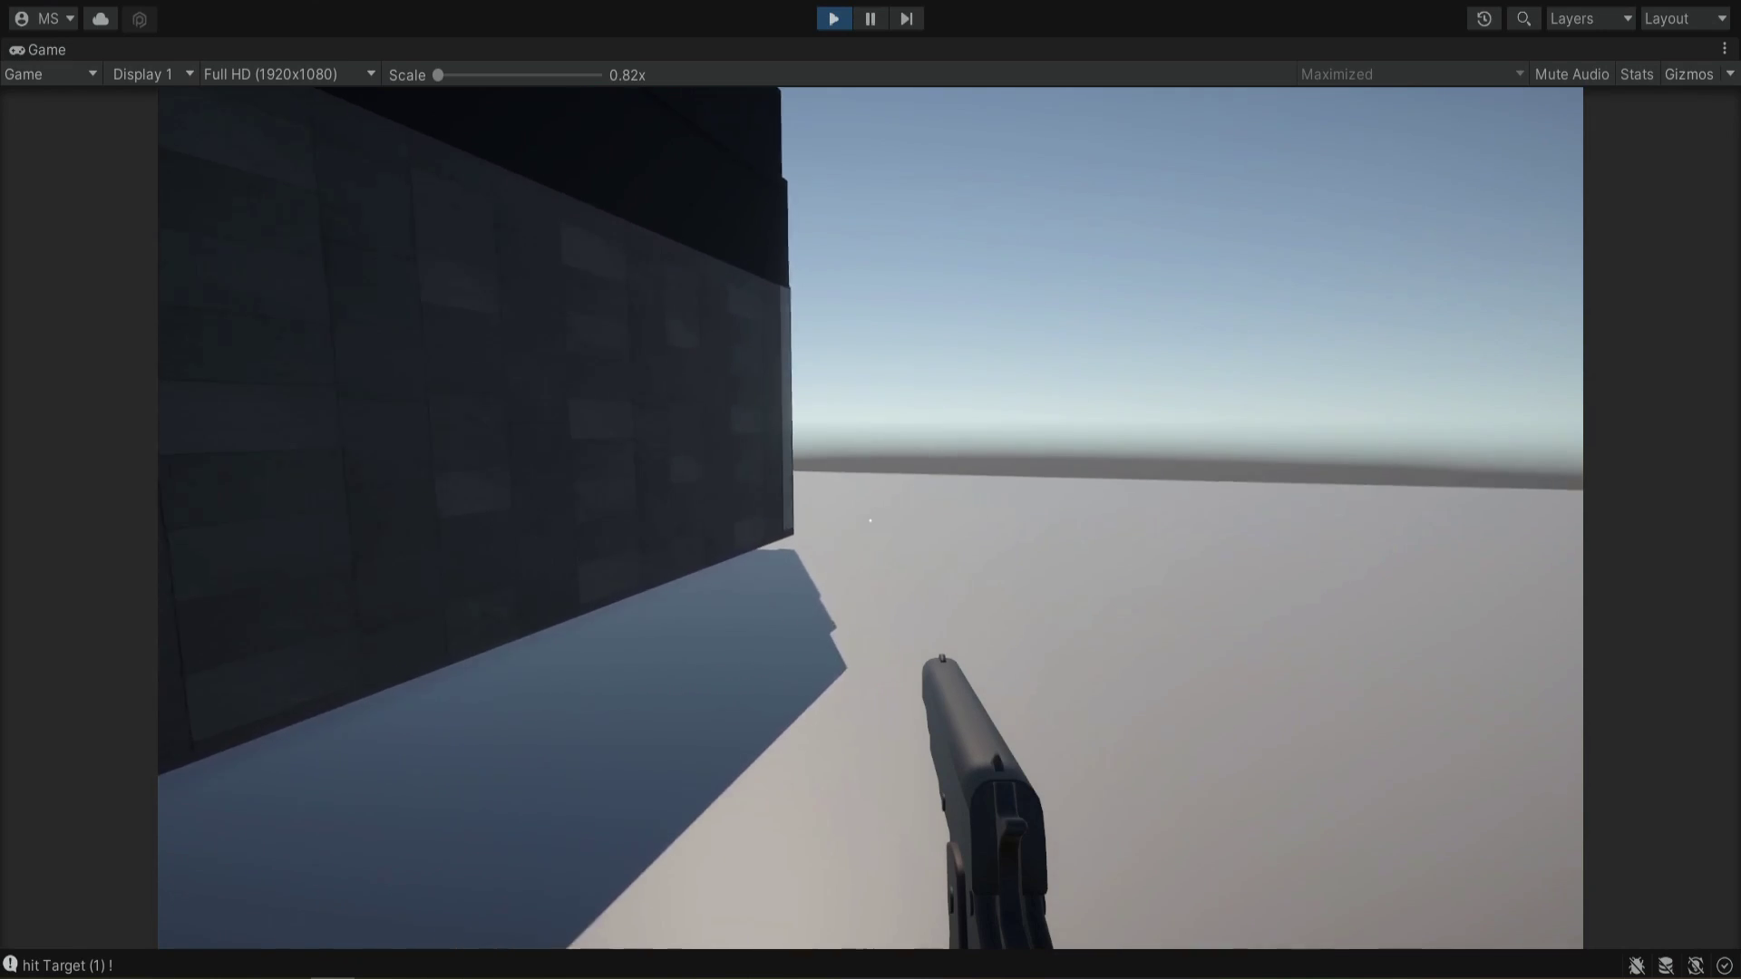
key(w)
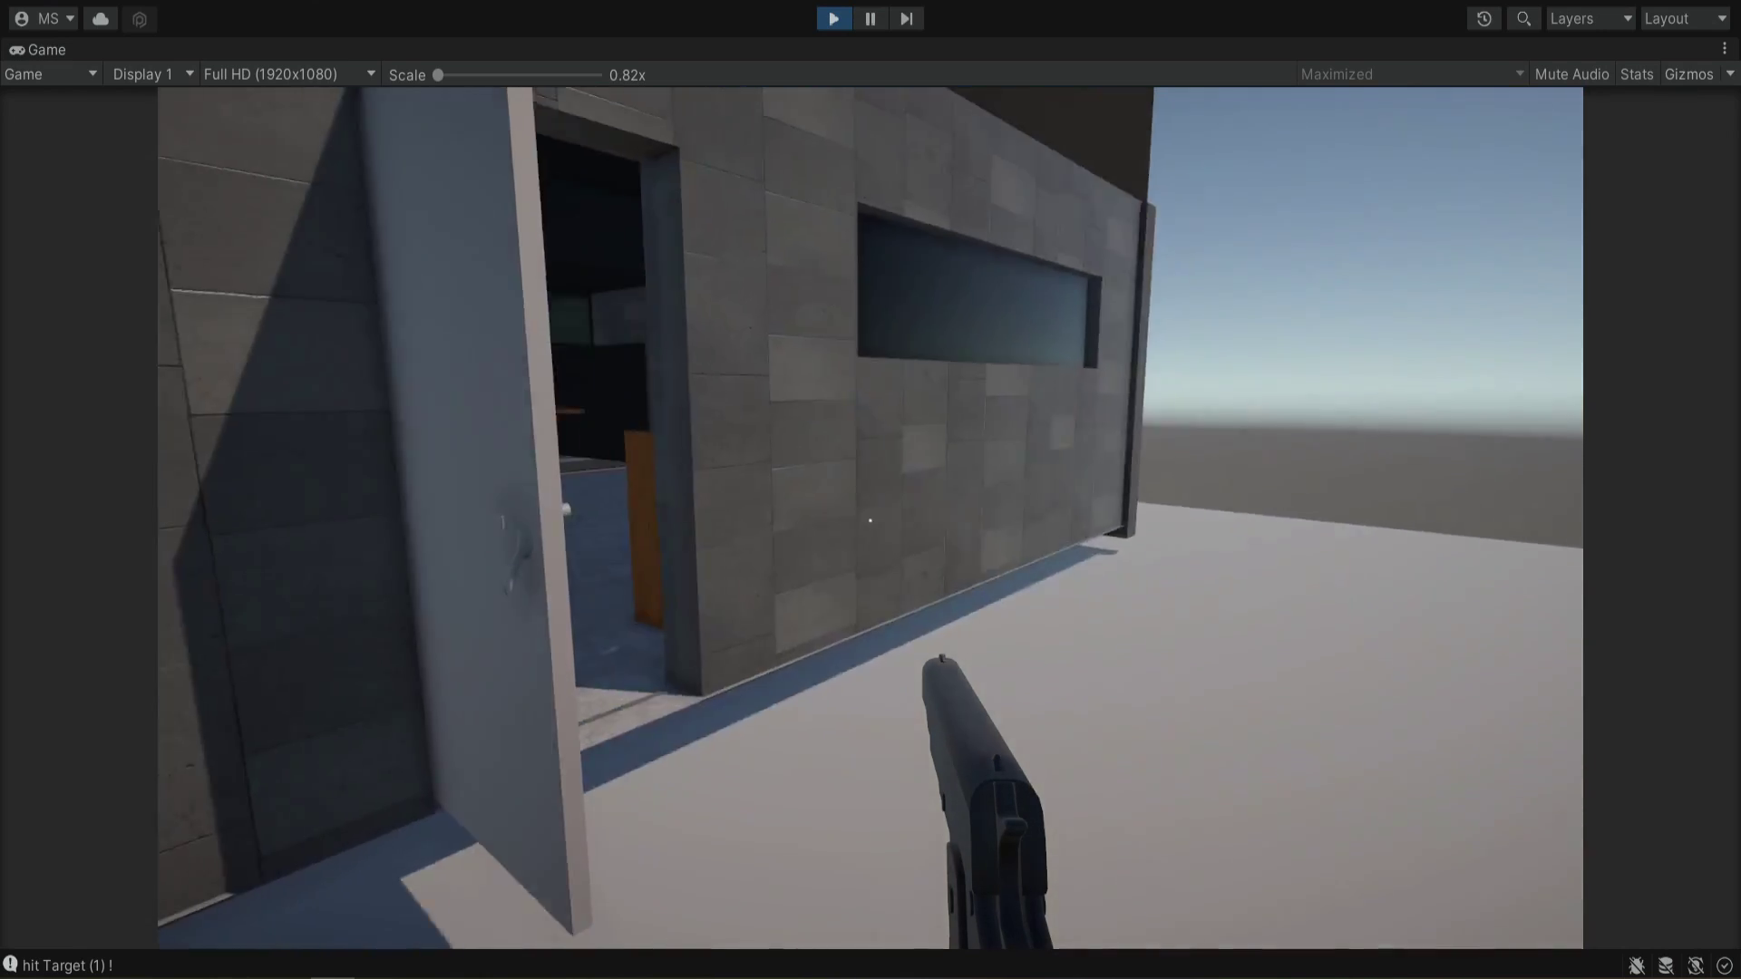
key(w)
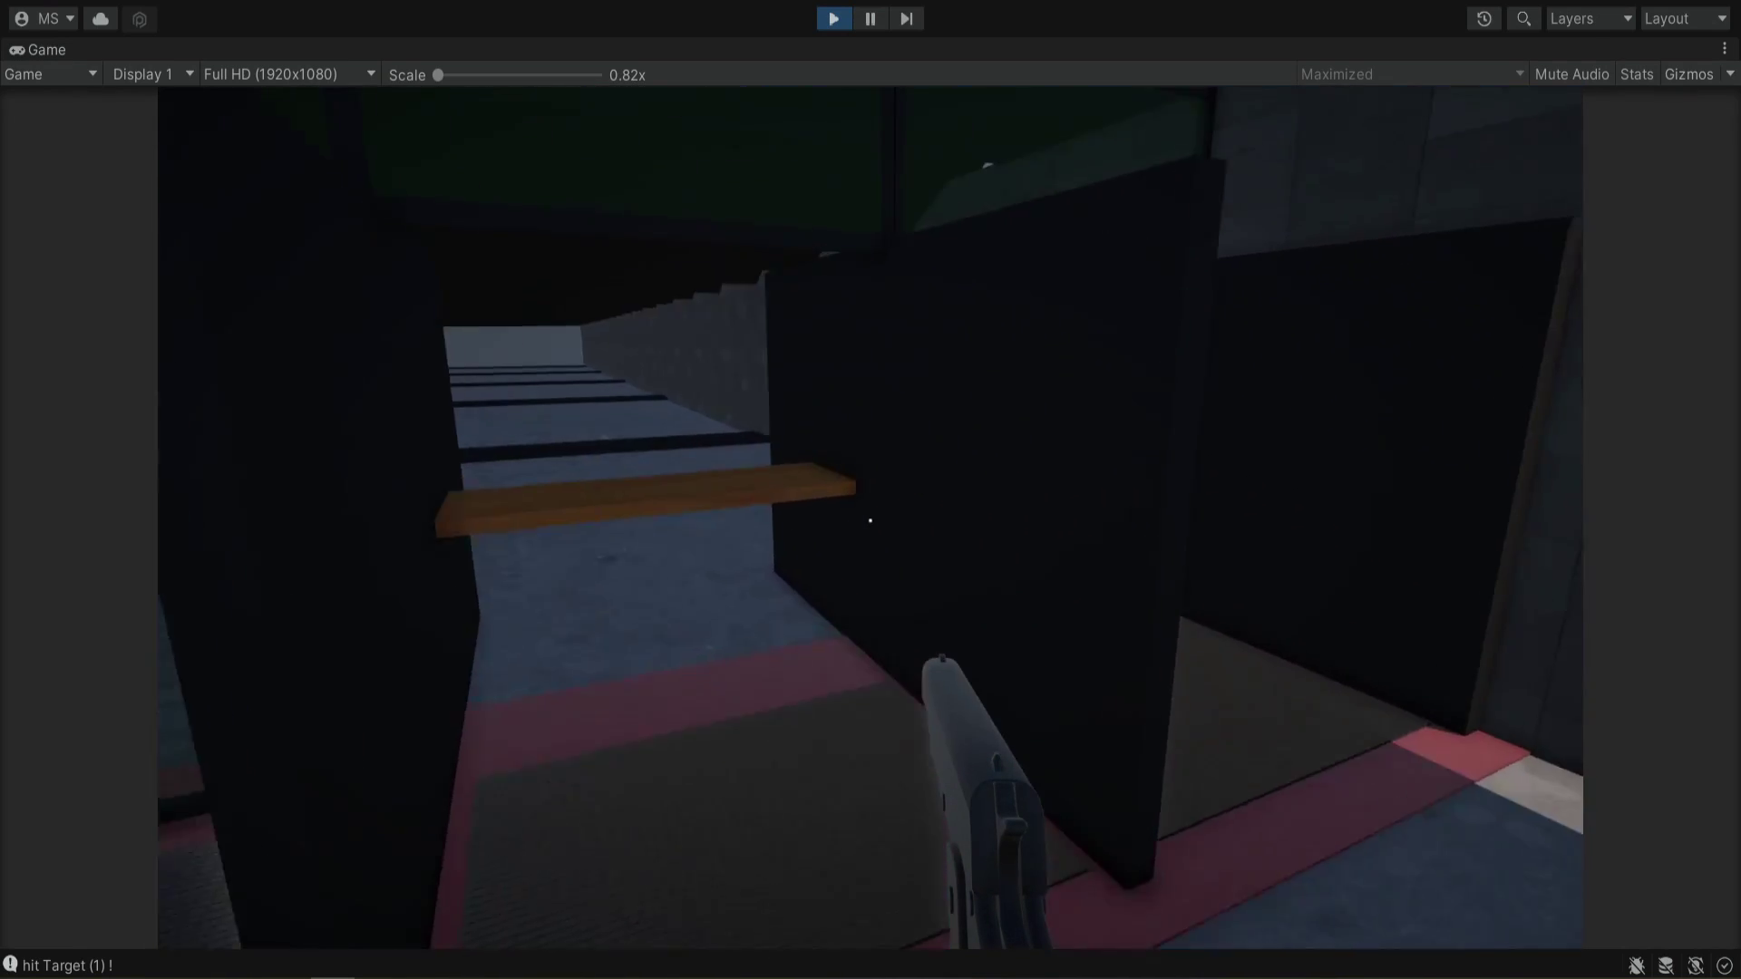
Fire at the wooden counter of a shooting booth, examine the bullet holes from several distances, and stop the game
key(a)
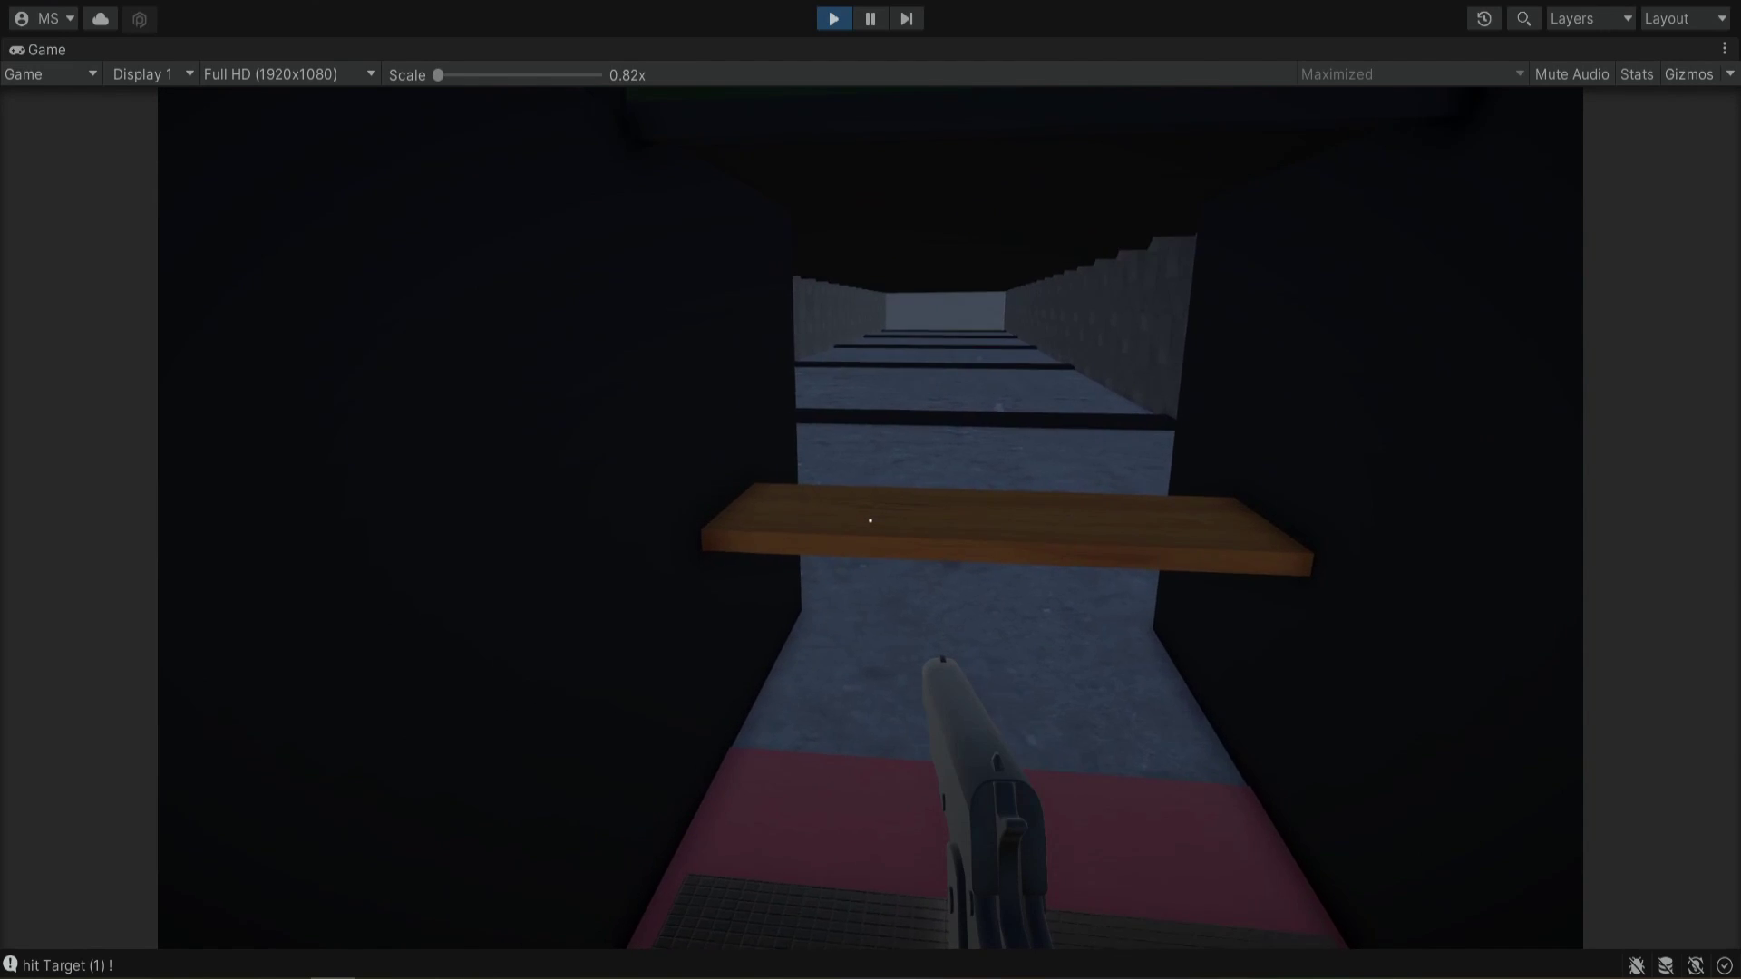
key(w)
key(s)
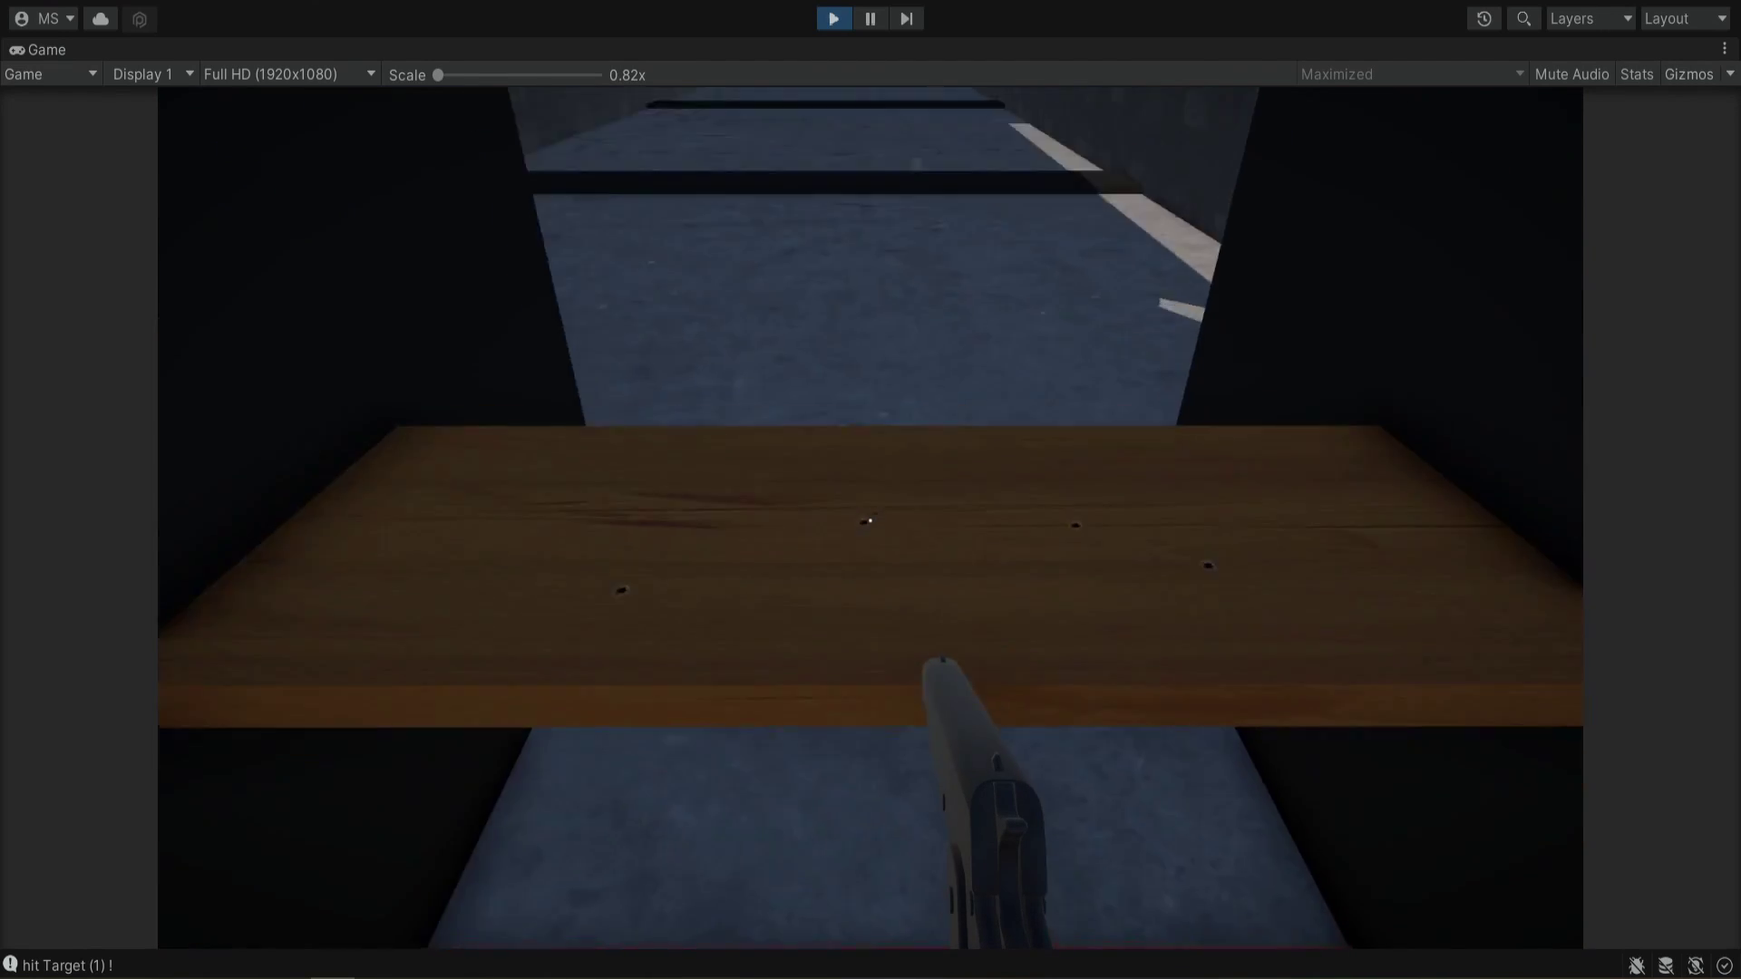
key(w)
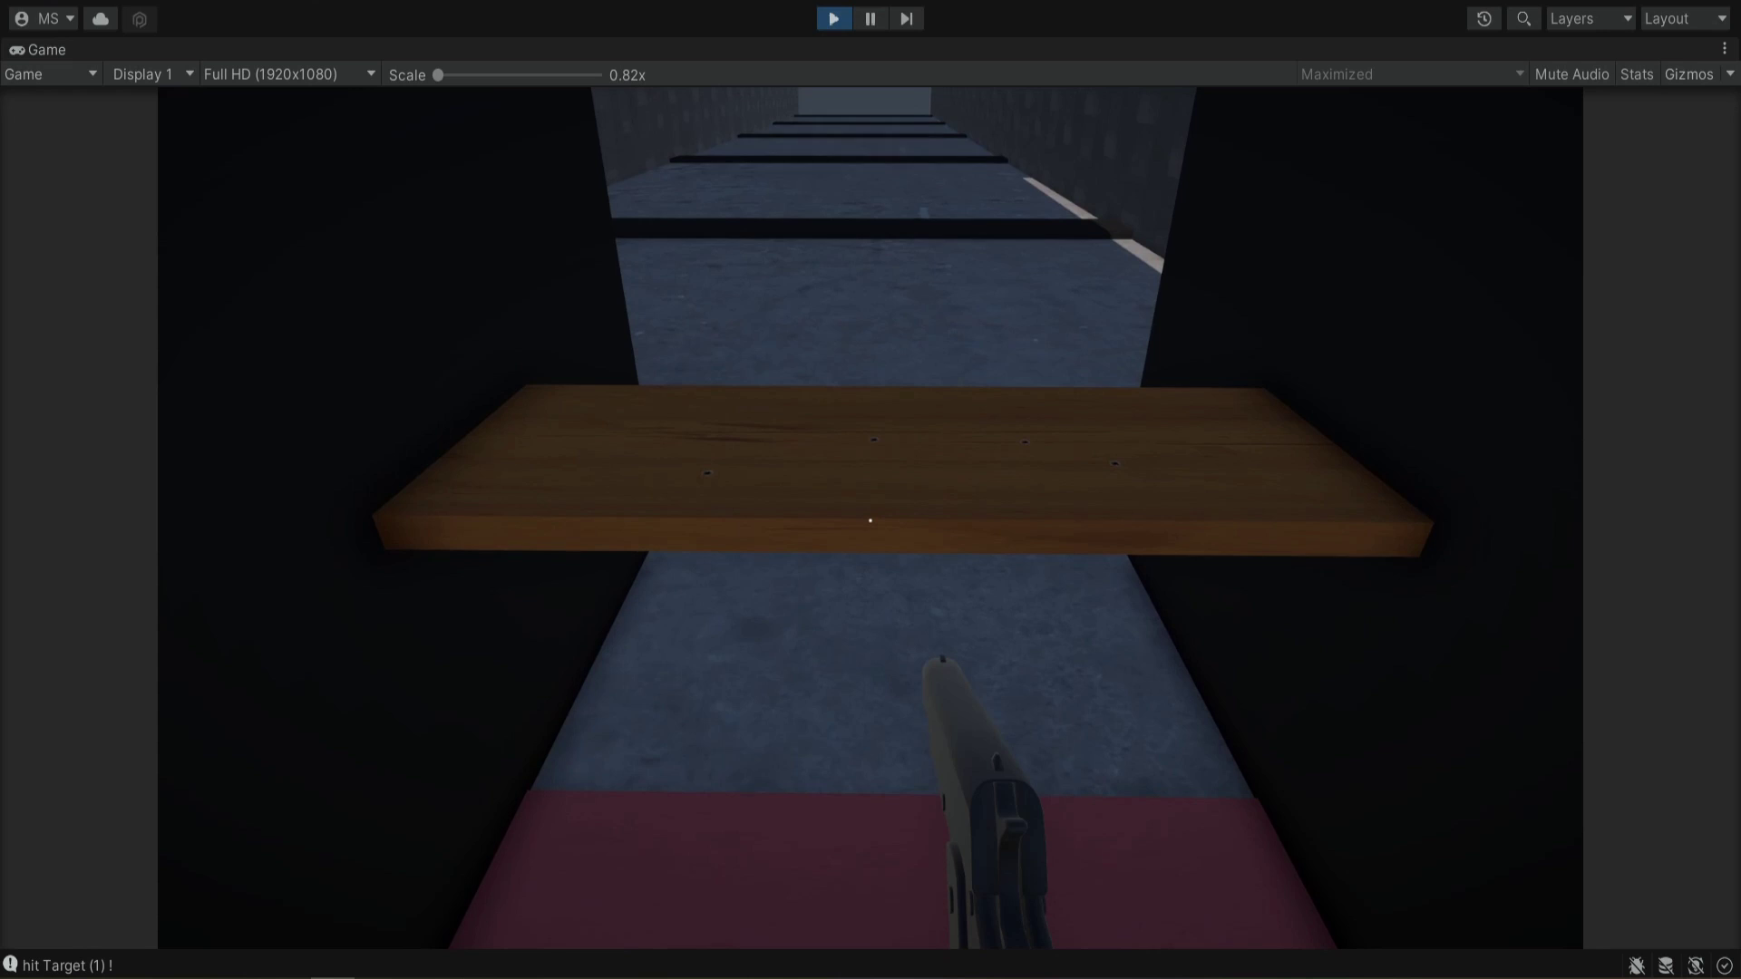
key(w)
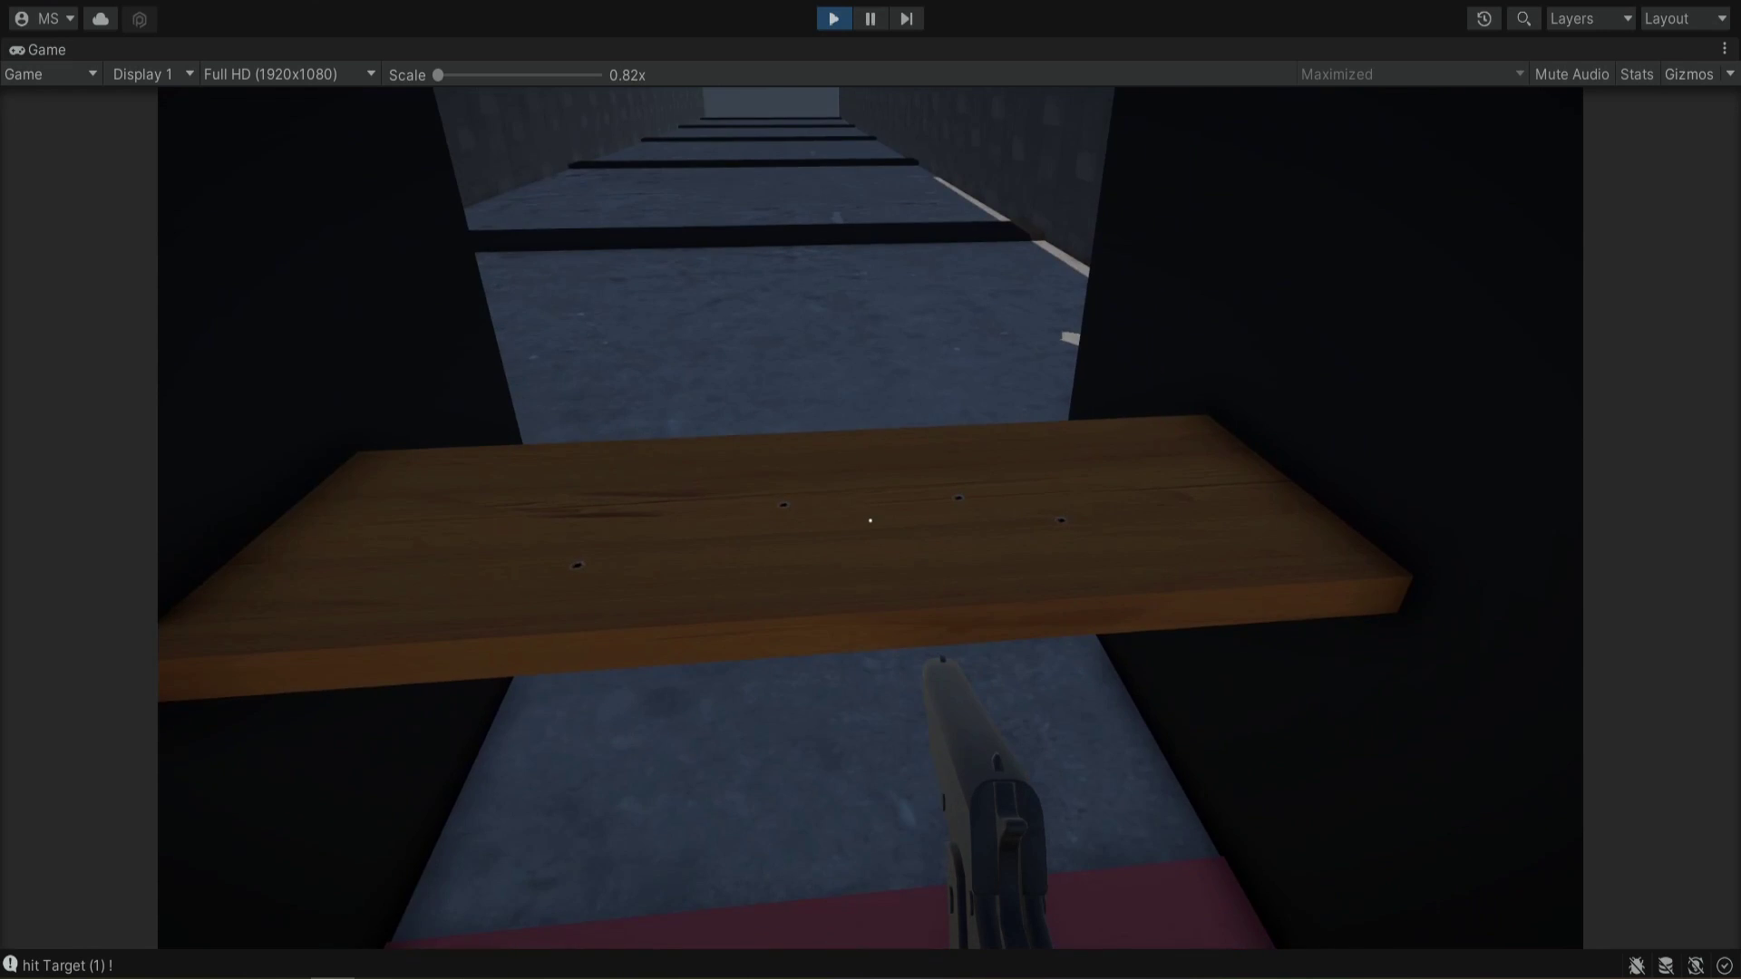
key(r)
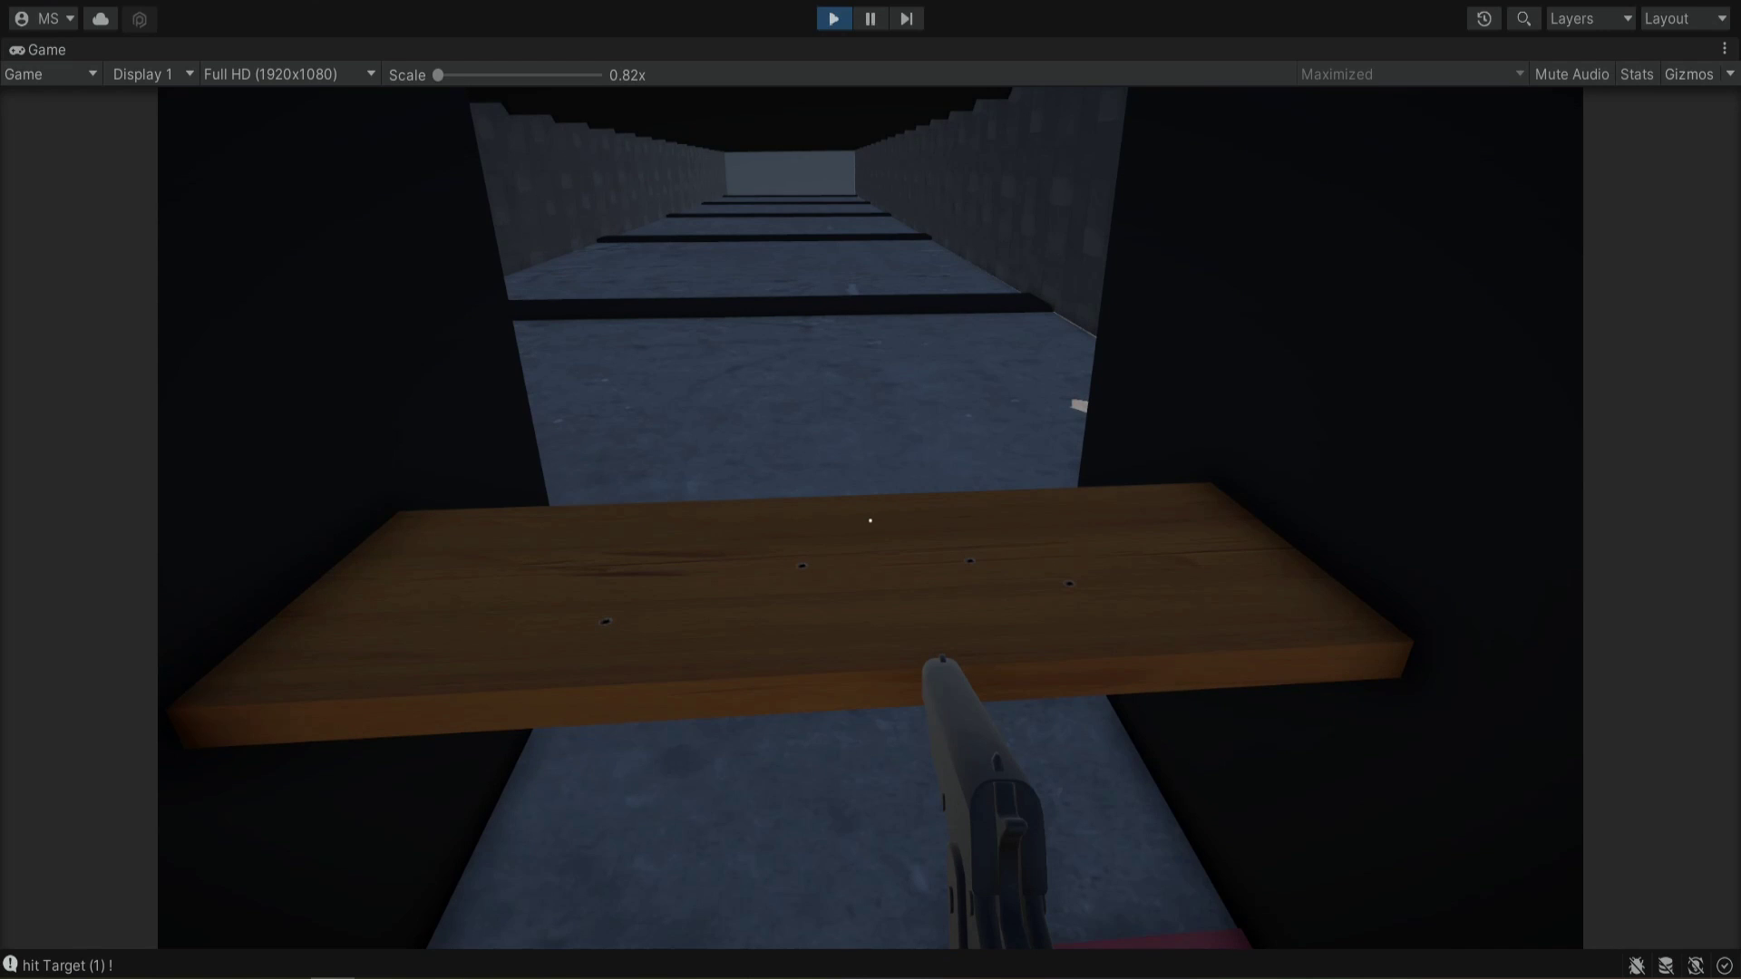
key(s)
key(w)
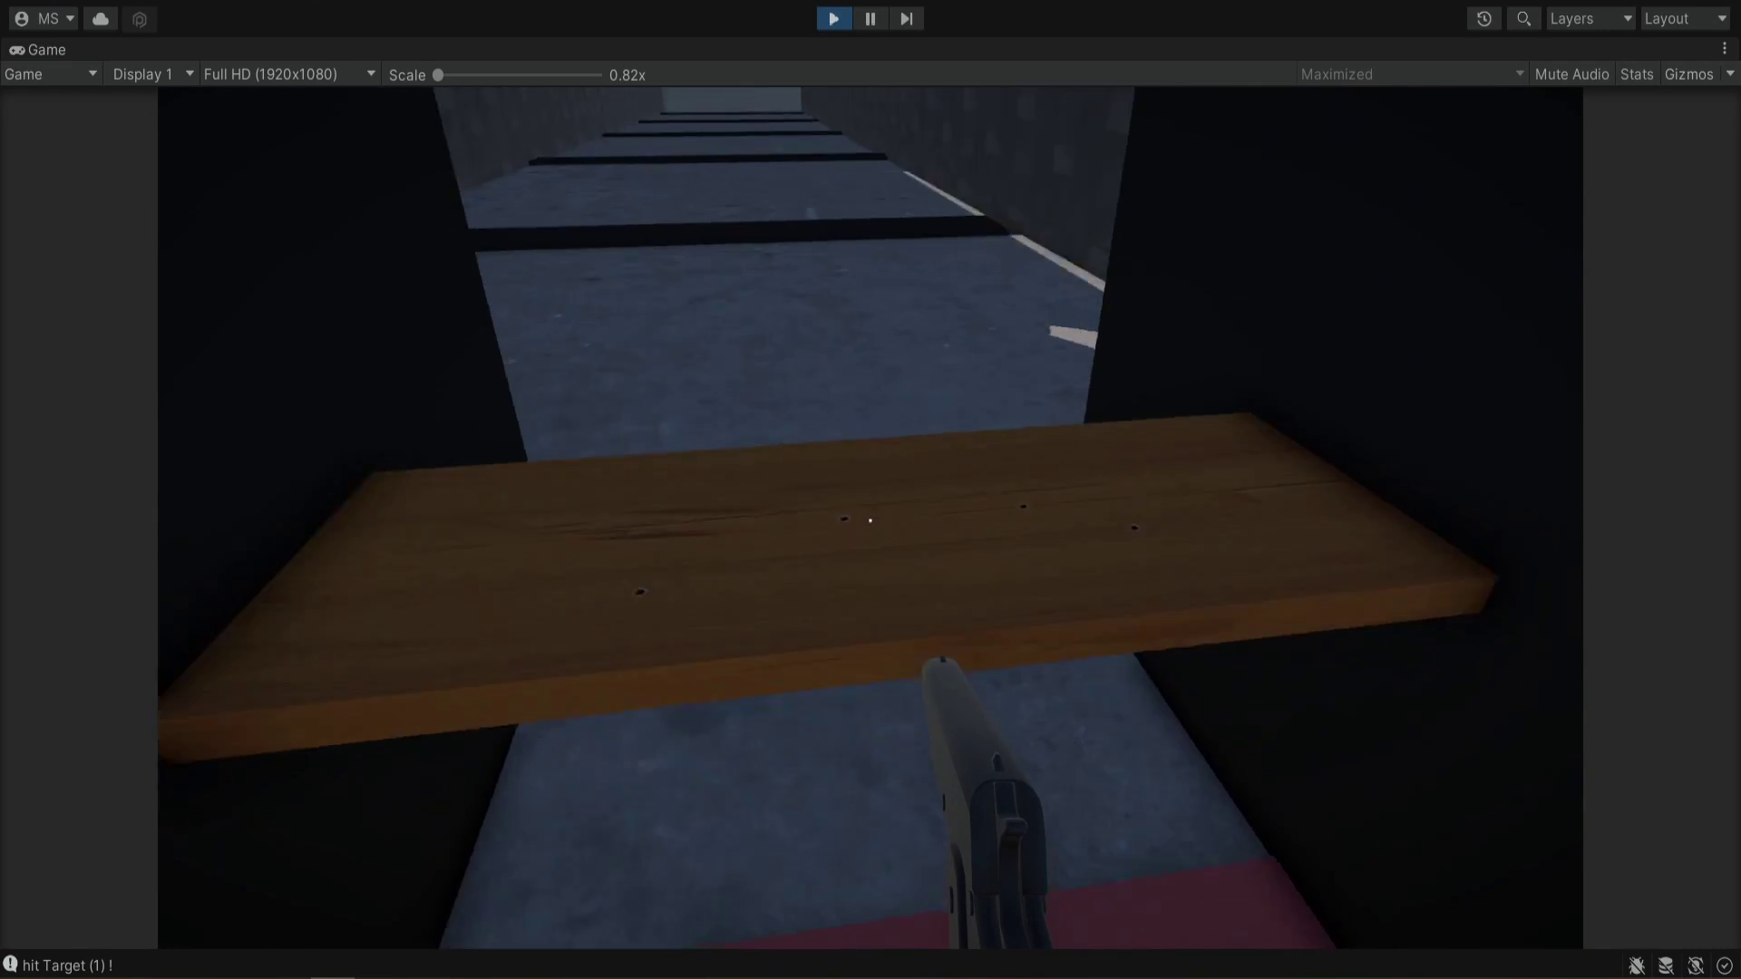
key(ctrl+p)
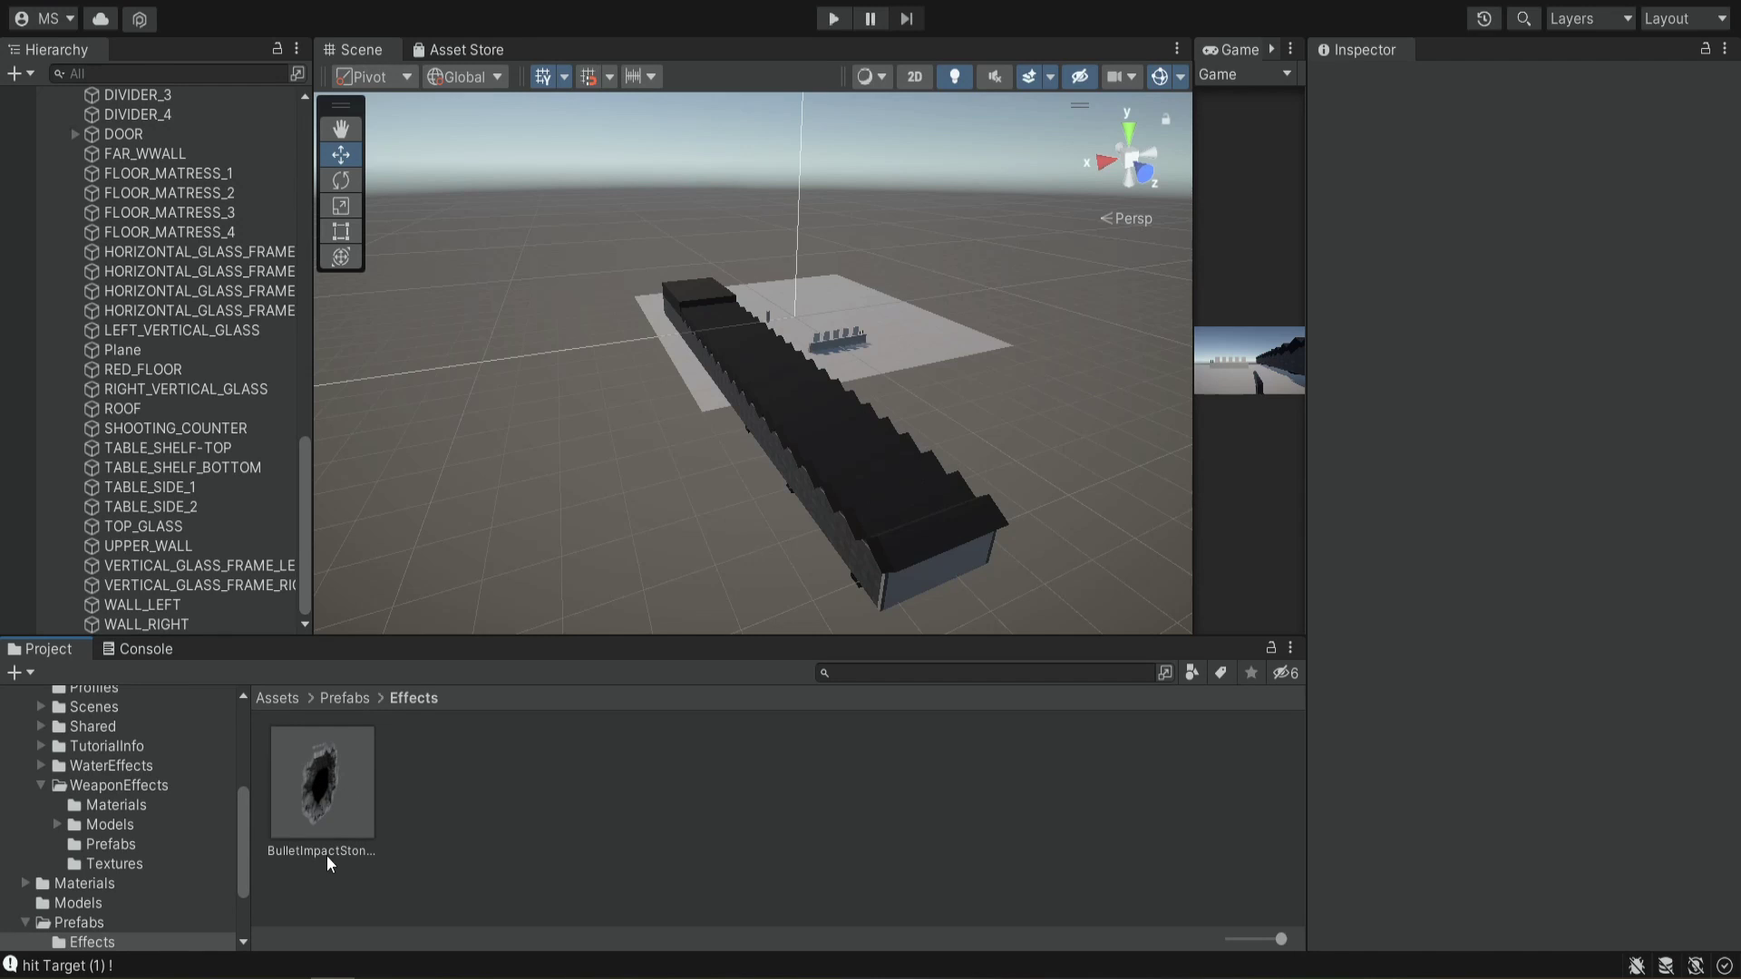
Rename the BulletImpactStoneEffect prefab asset as BulletImpactEffect
right_click(330, 826)
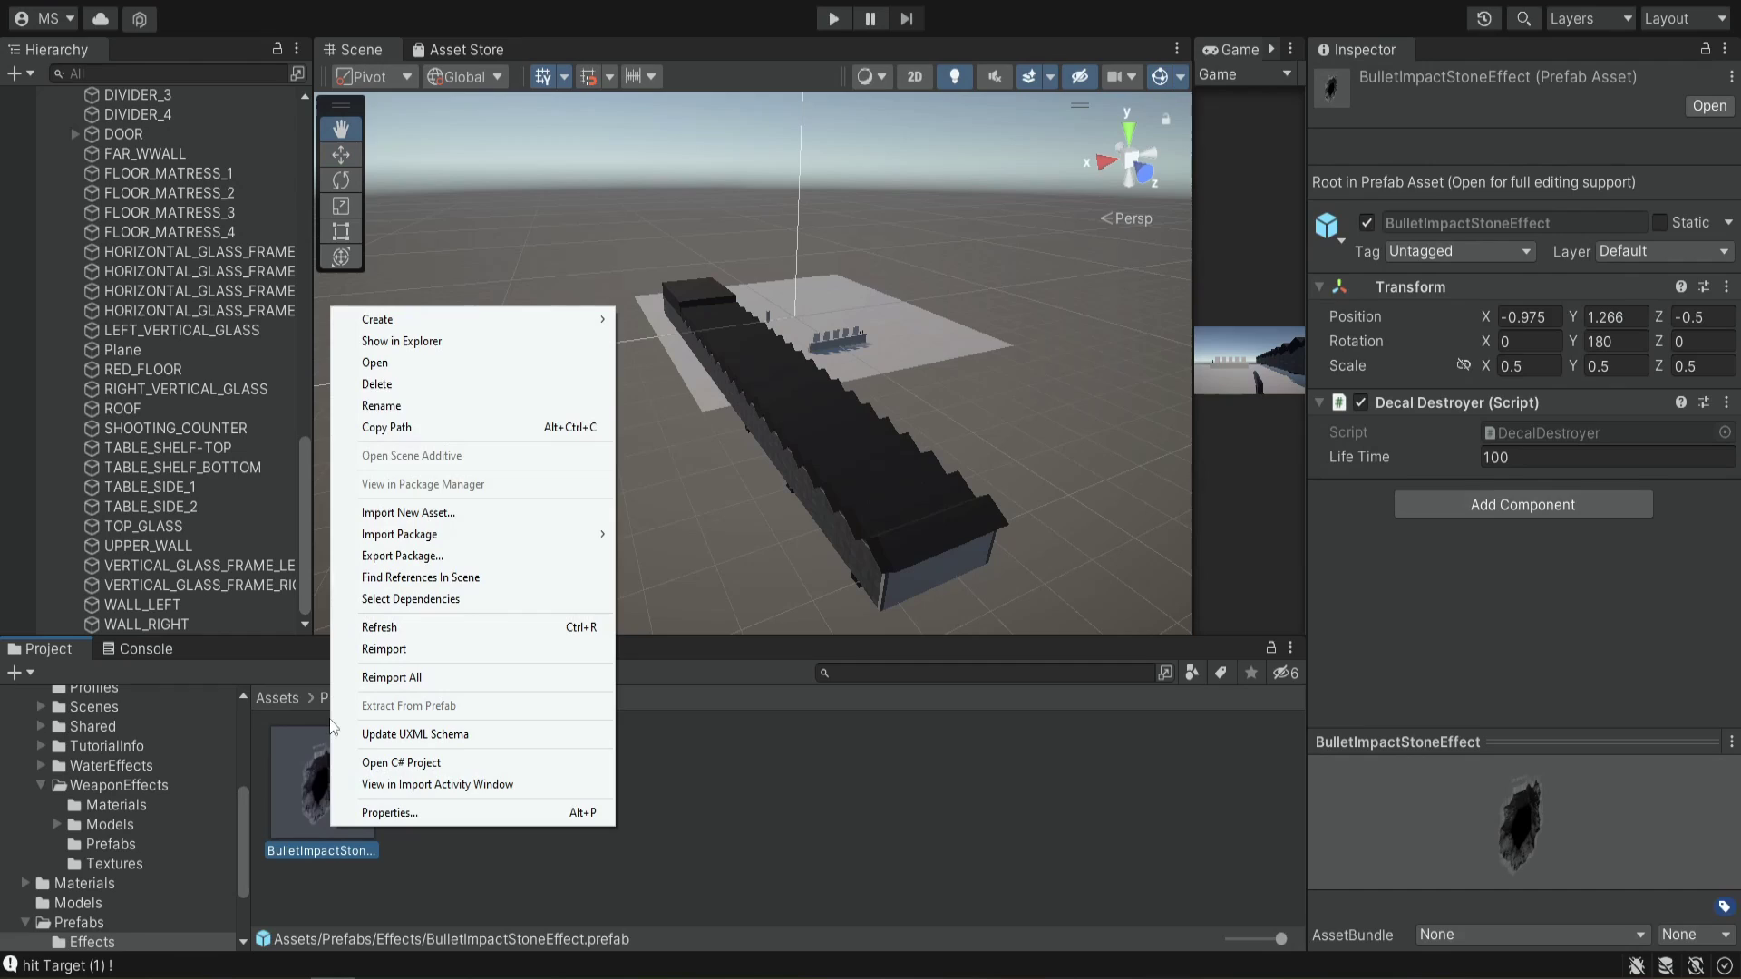
click(419, 405)
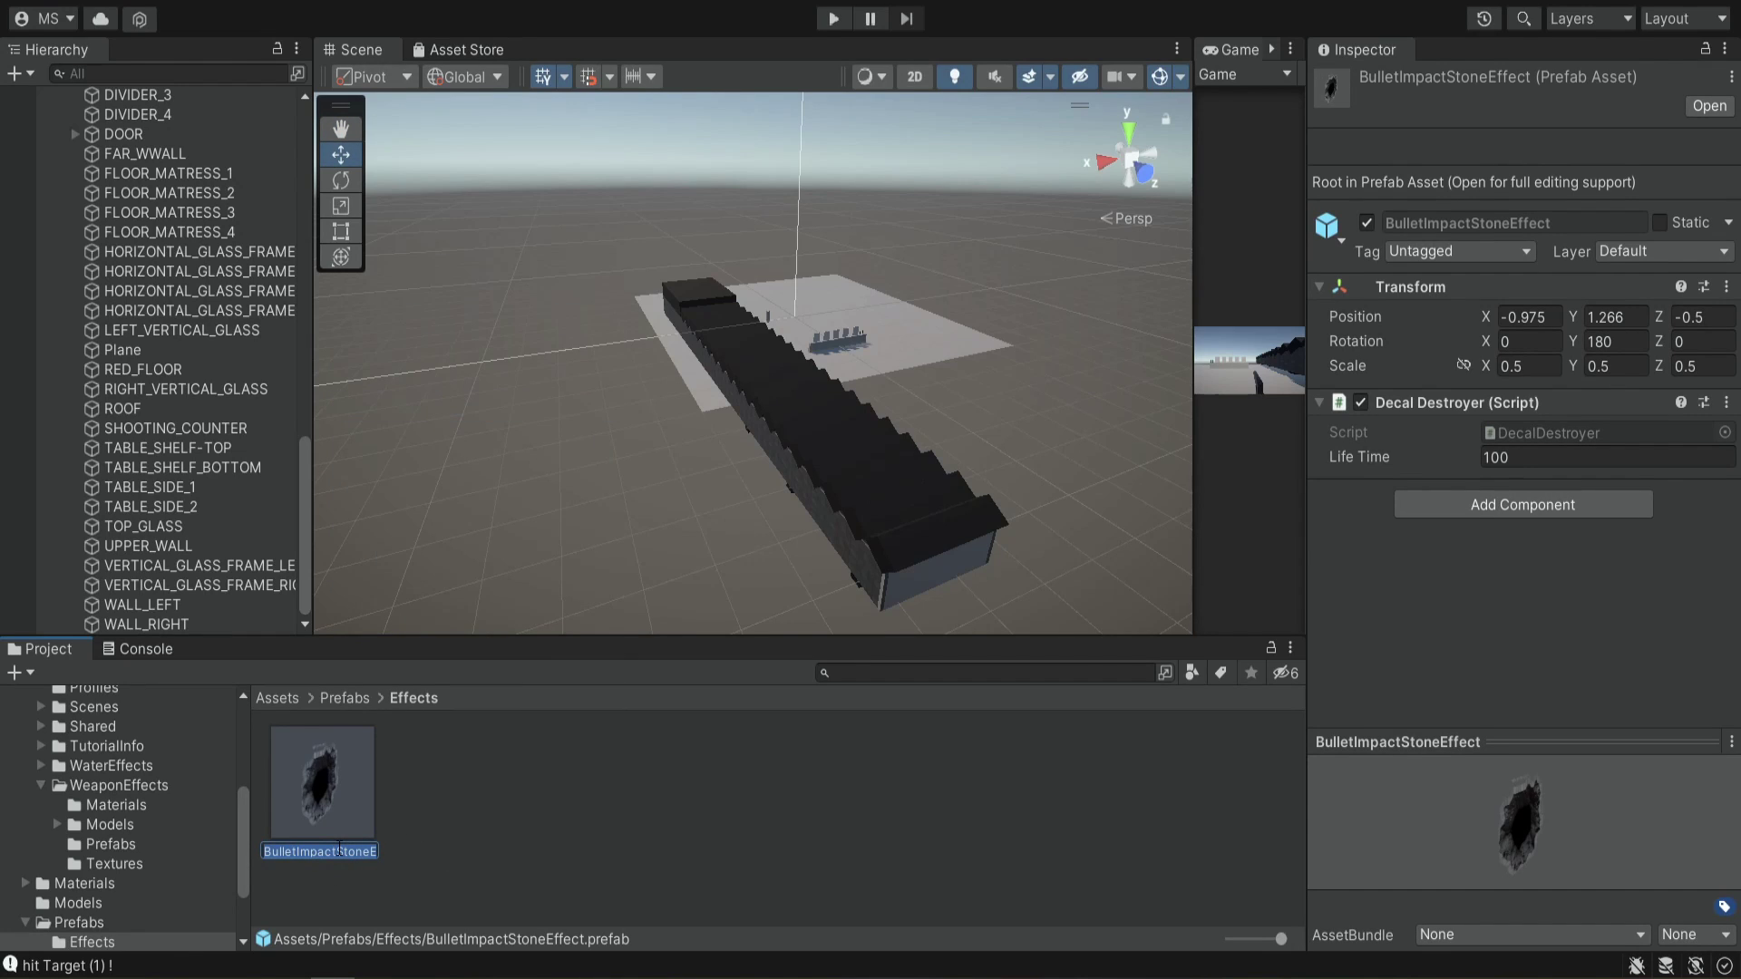
drag(334, 852, 364, 856)
key(BackSpace)
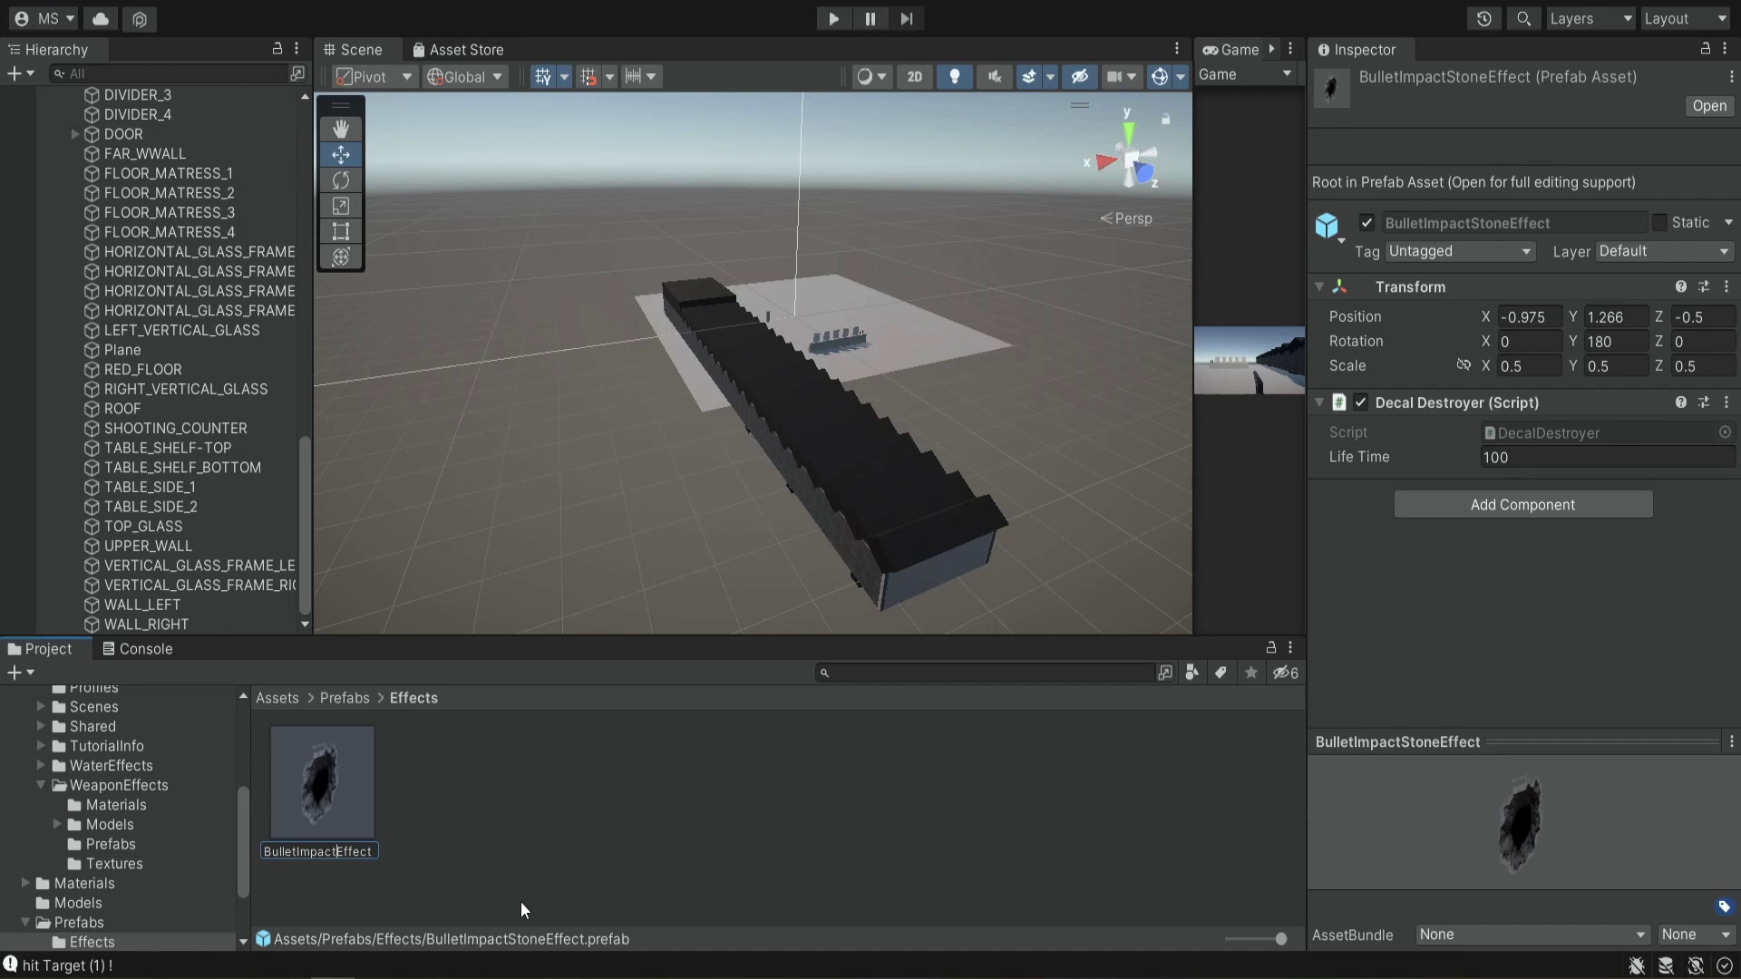
key(Return)
Open the BulletImpactEffect prefab, rename its ImpactDebris child as StoneImpactDebris, and return to the main scene
double_click(309, 764)
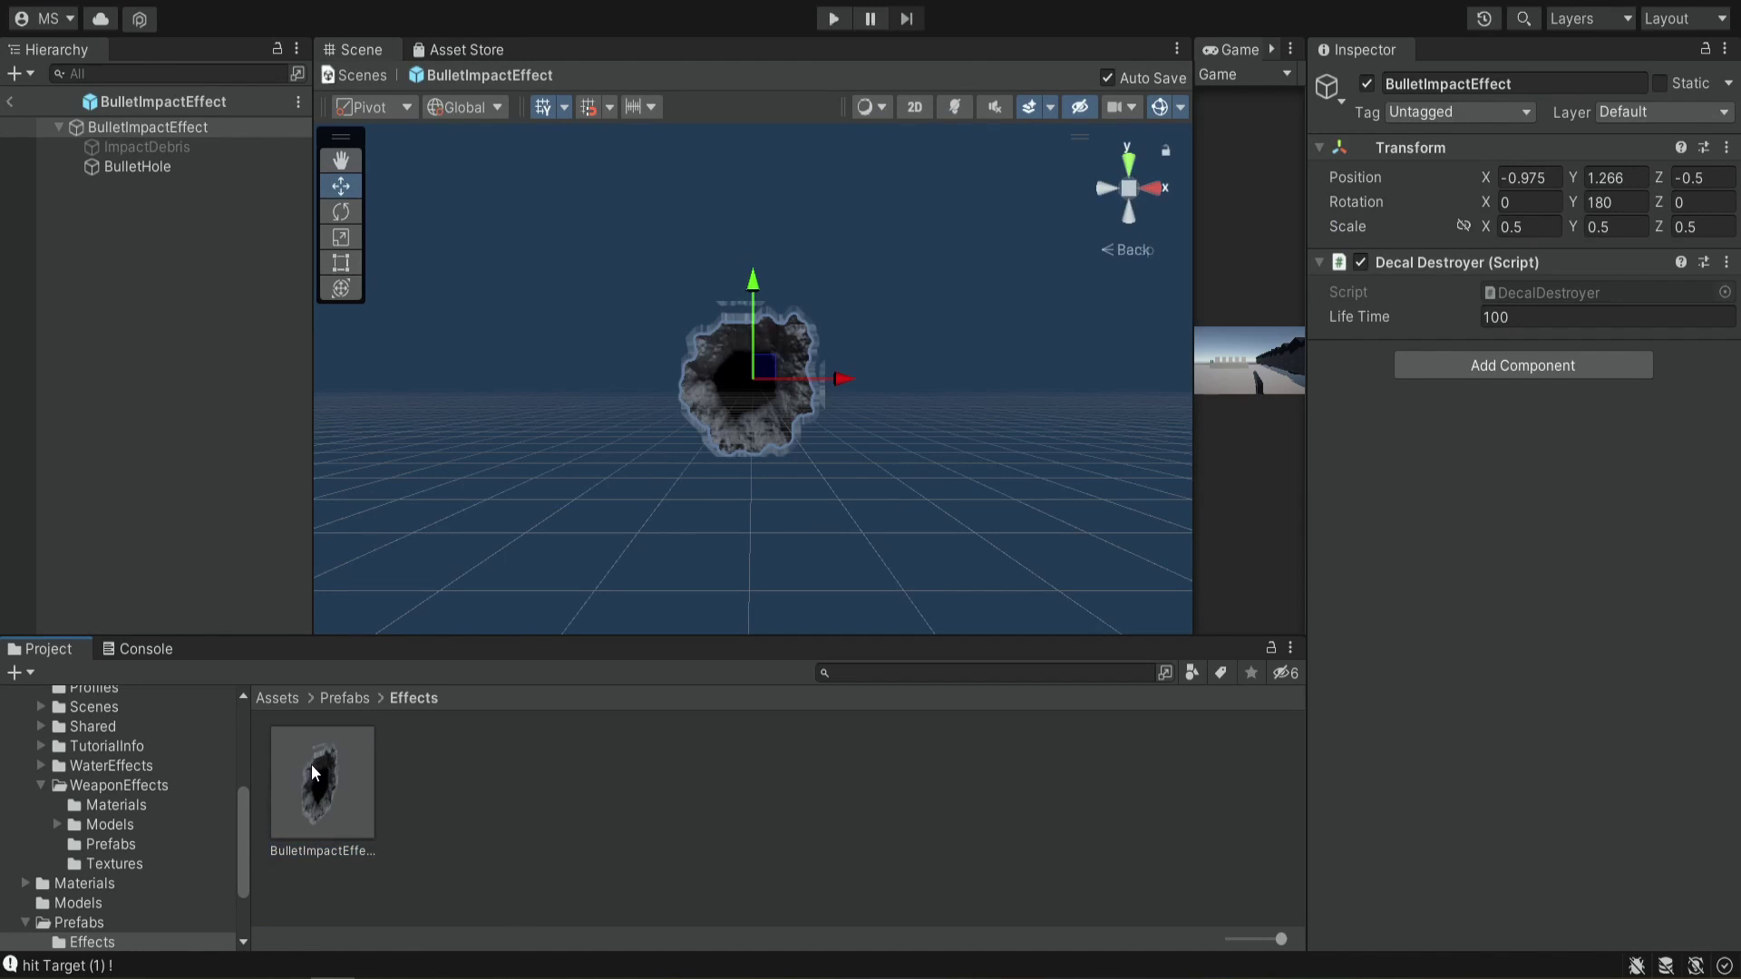
right_click(134, 150)
click(206, 257)
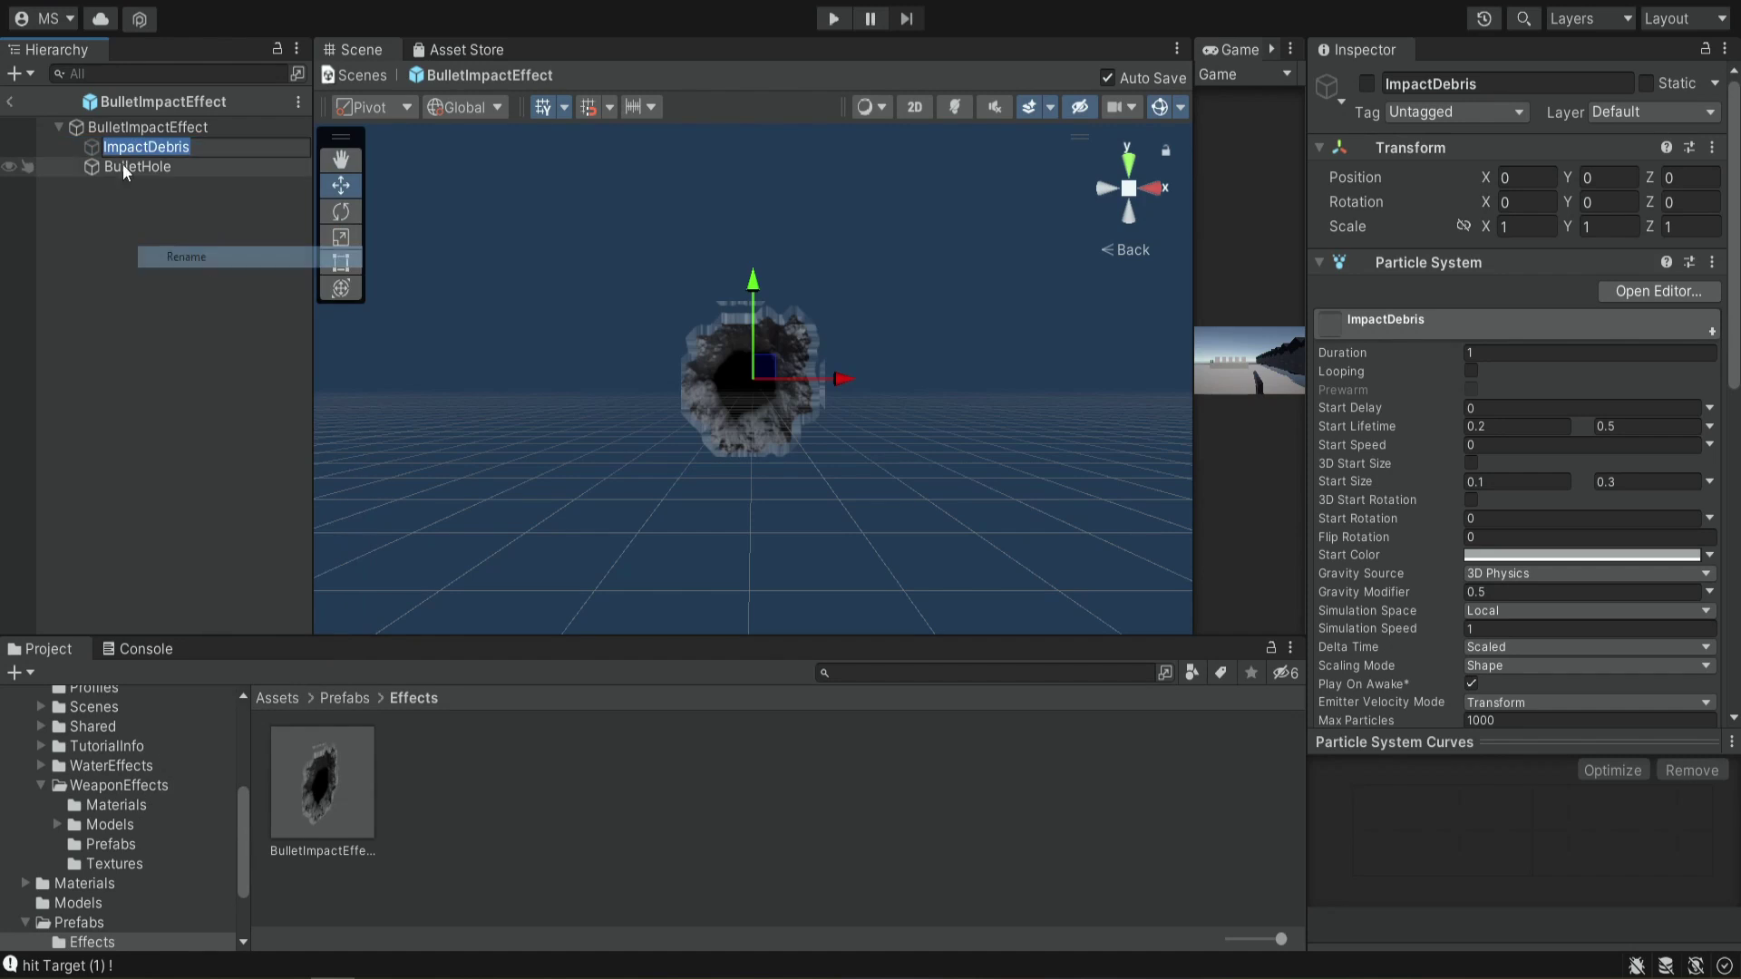
key(Home)
text(Stone)
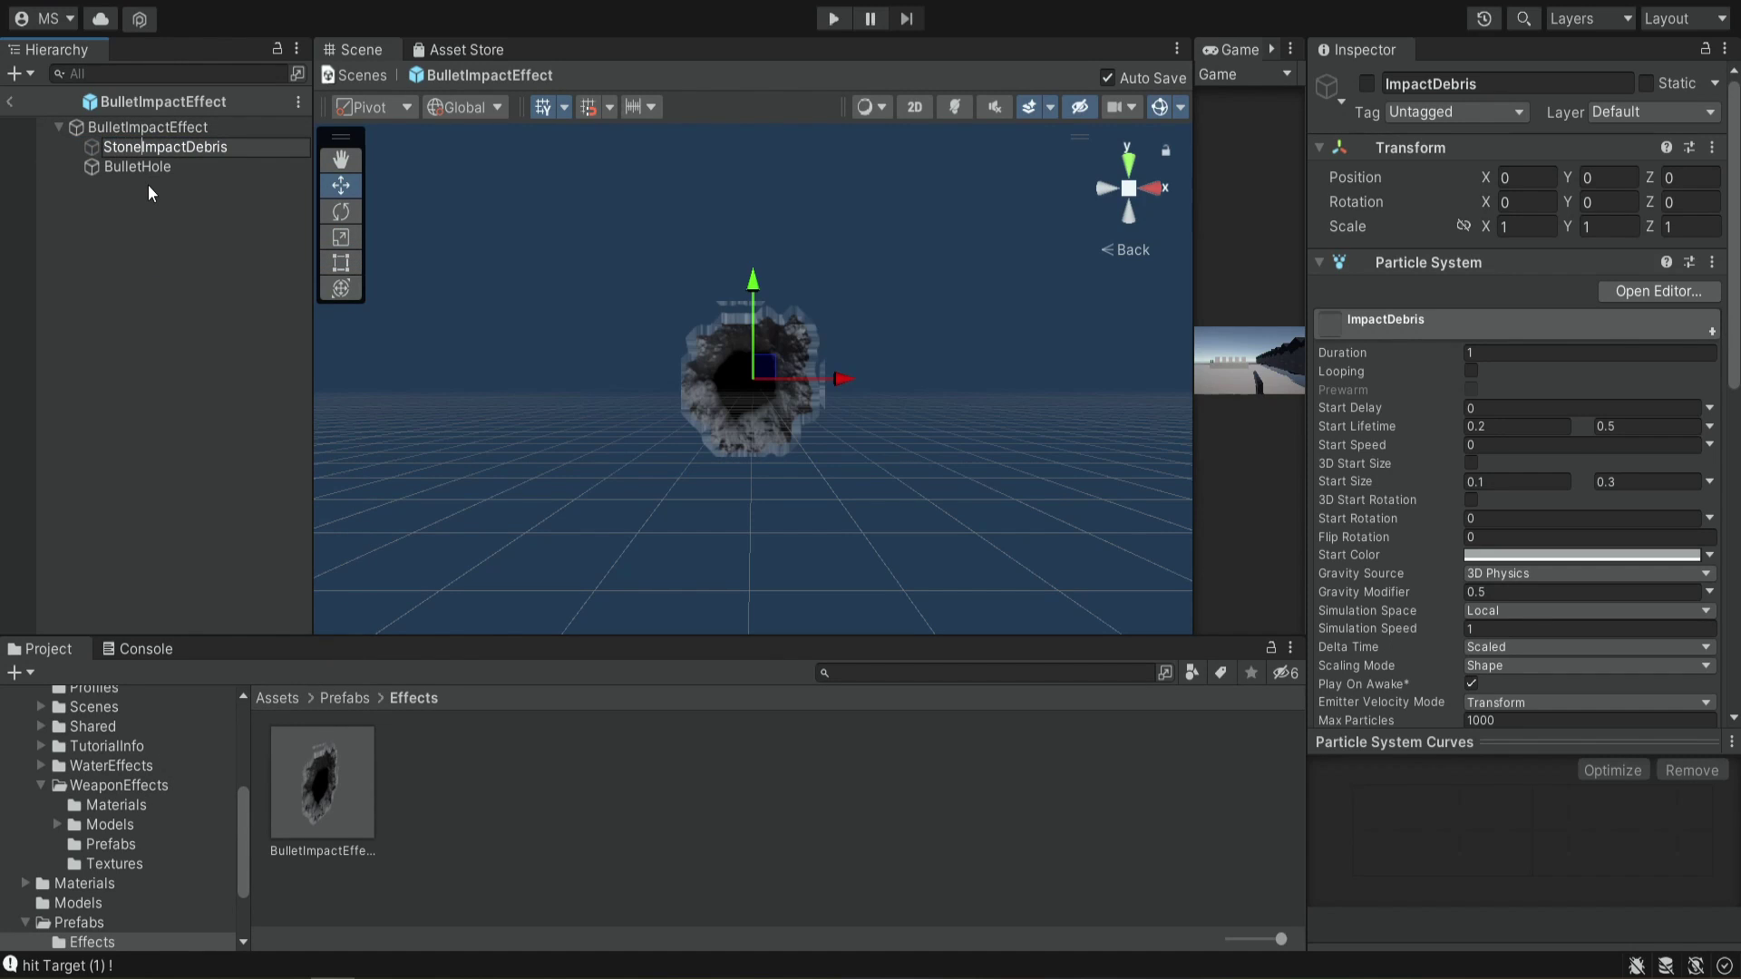
key(Return)
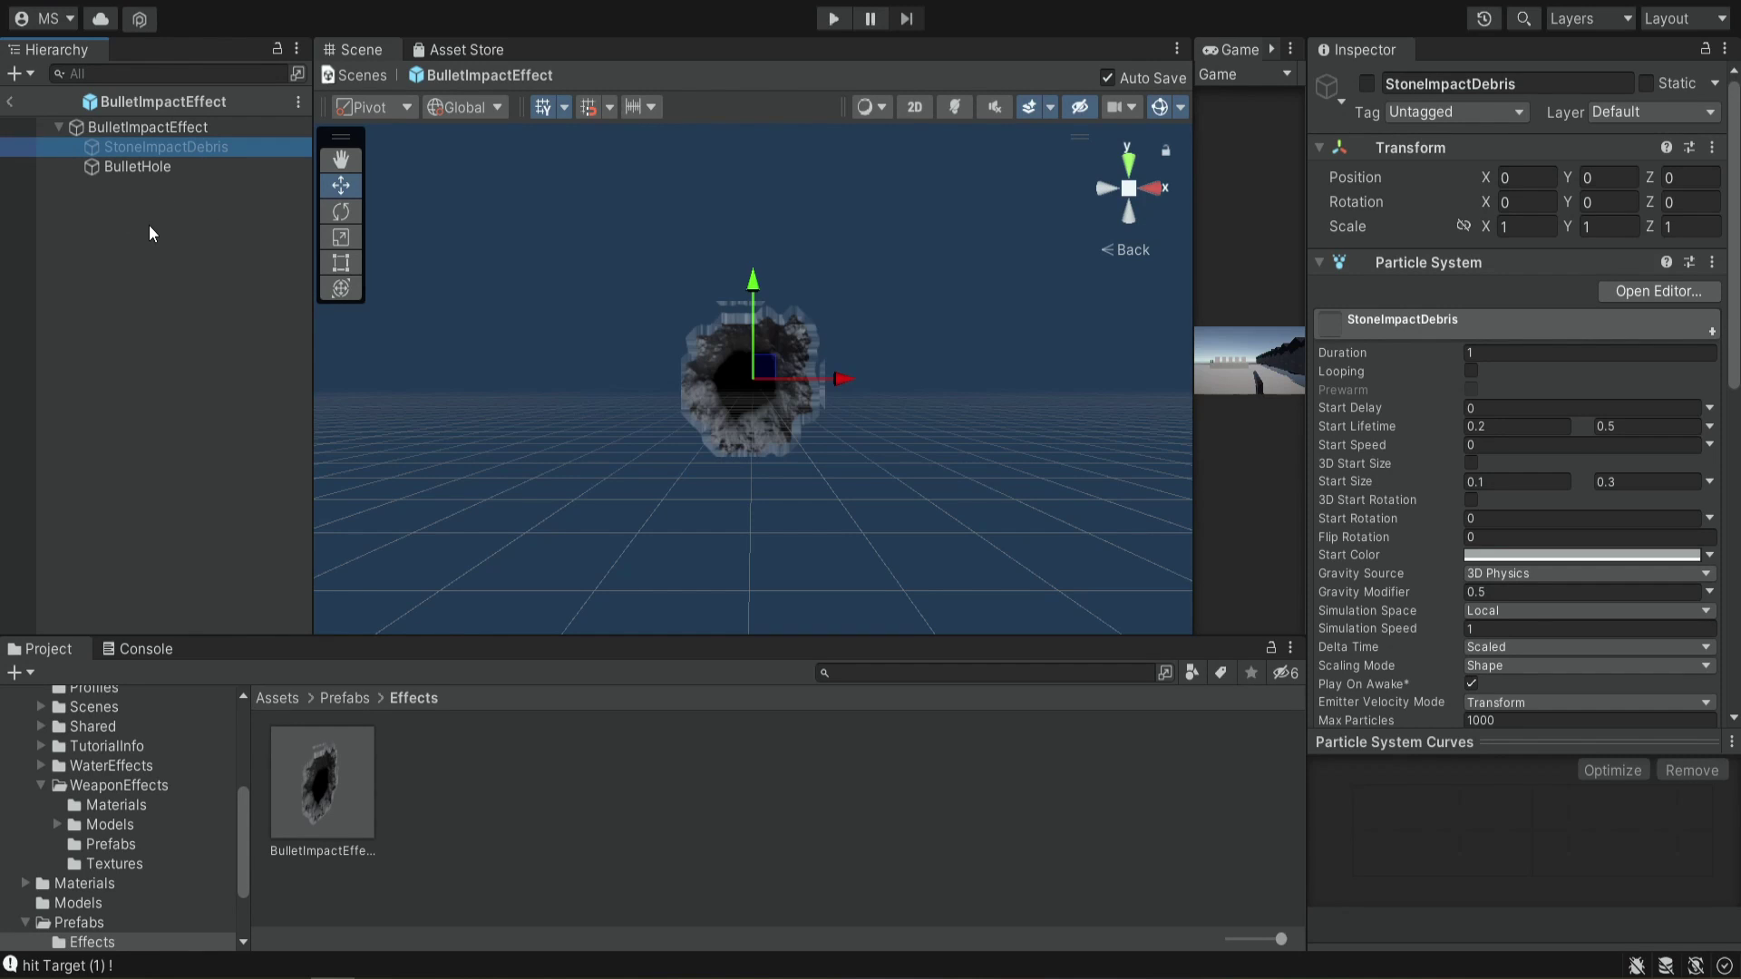
click(11, 102)
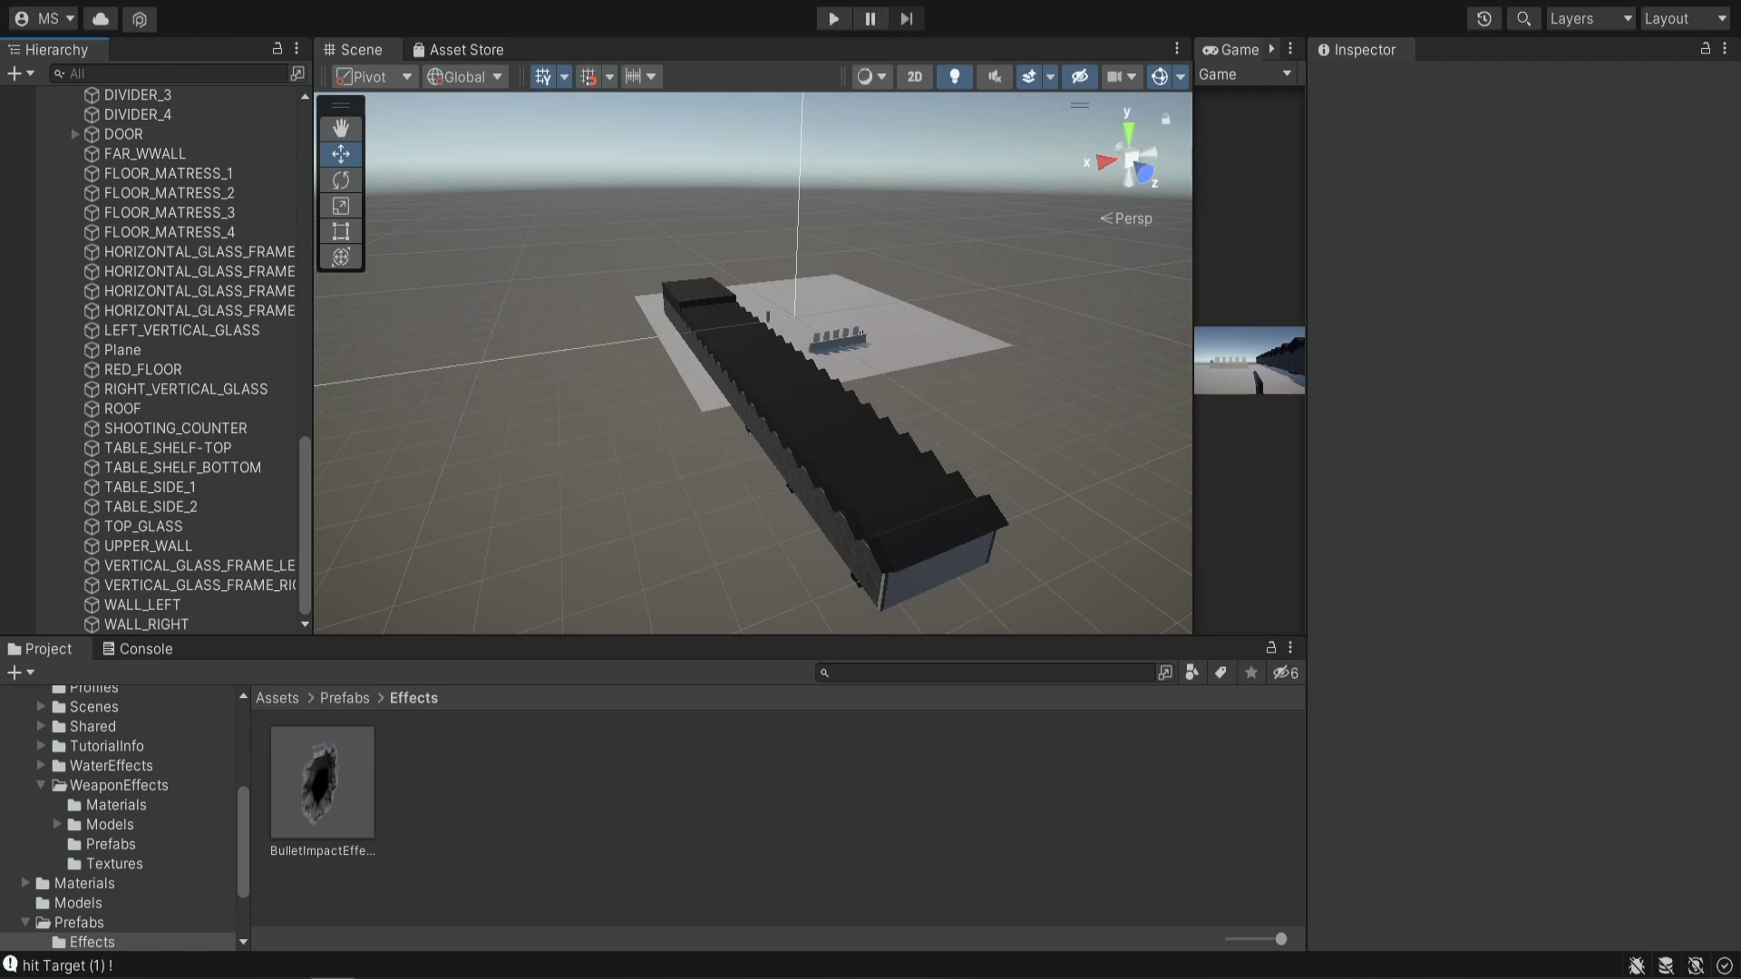